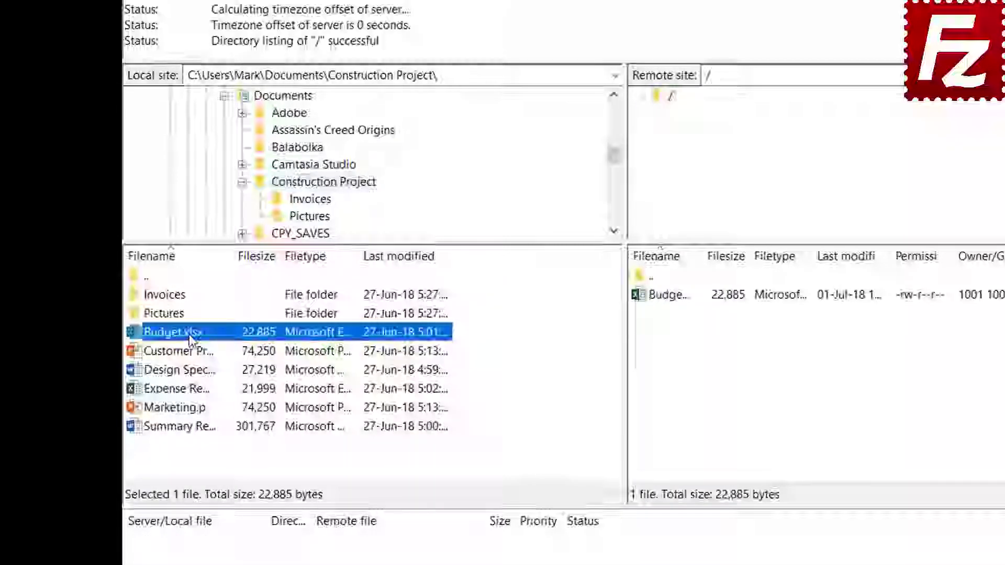
- Upload Customer Presentation.pptx, then Design Specs.docx, Expense Report.xlsx and Marketing.pptx, to the server root
right_click(192, 351)
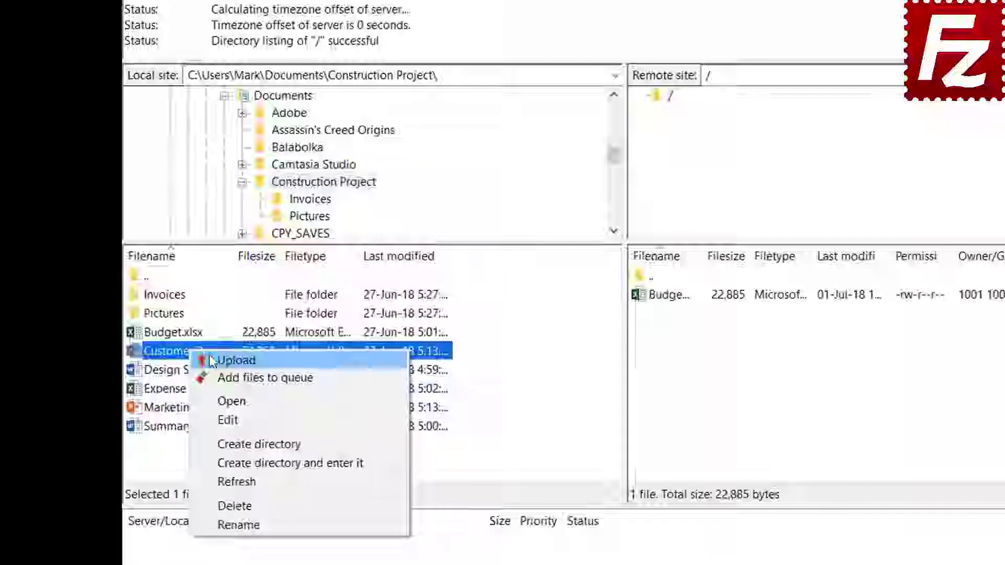
left_click(236, 360)
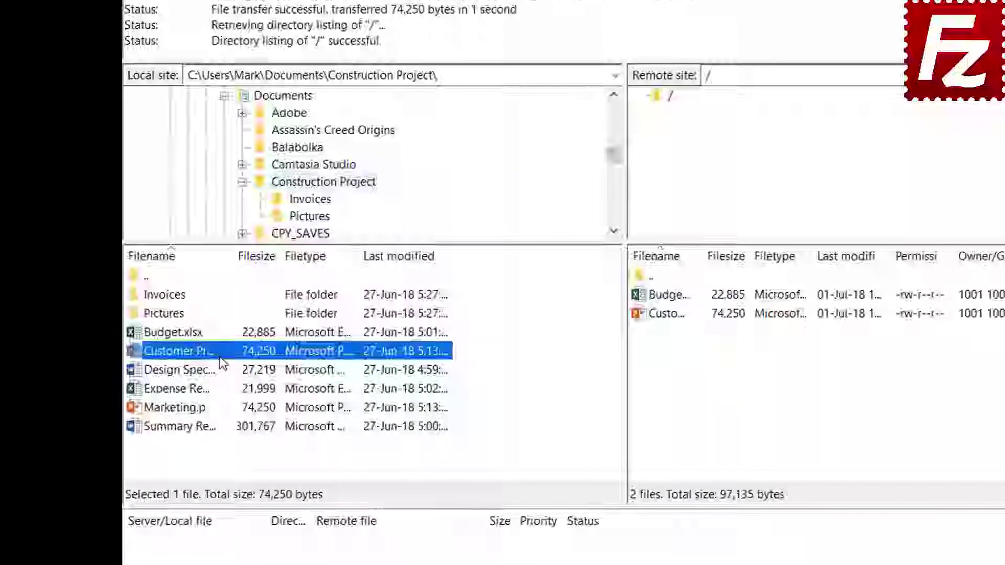
left_click(196, 370)
left_click(198, 389, "shift")
left_click(194, 407, "shift")
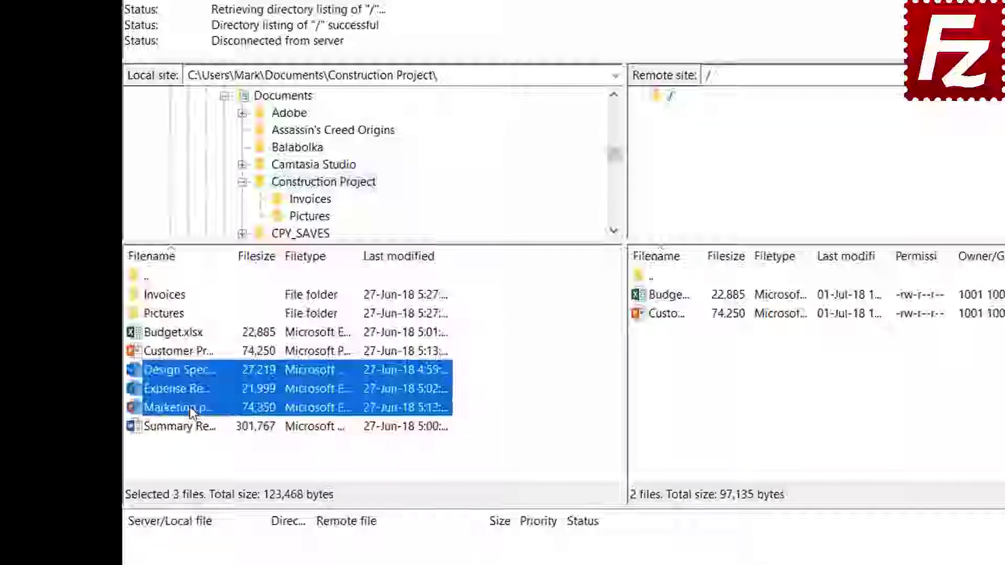
left_click_drag(194, 407, 193, 393)
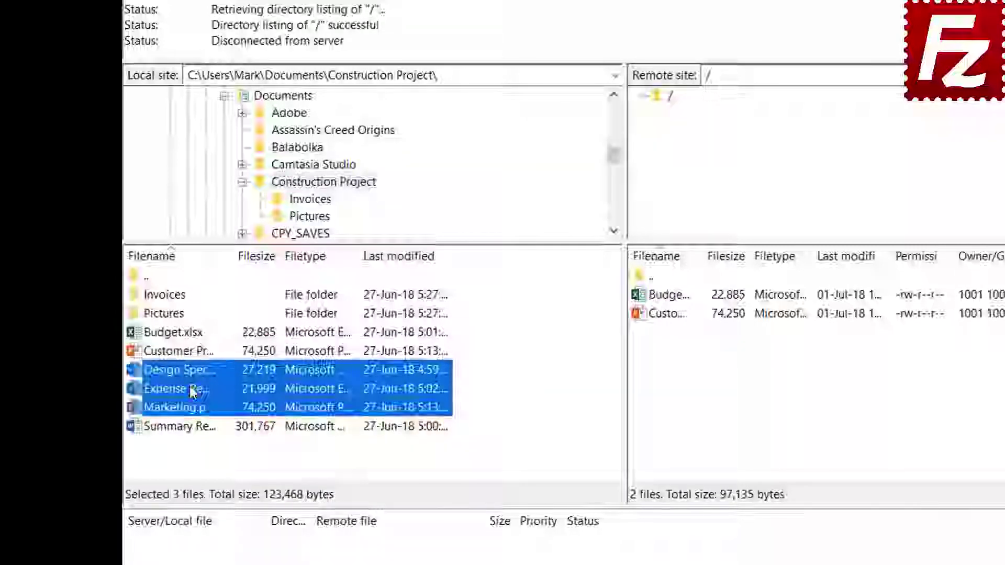
right_click(208, 392)
left_click(216, 395)
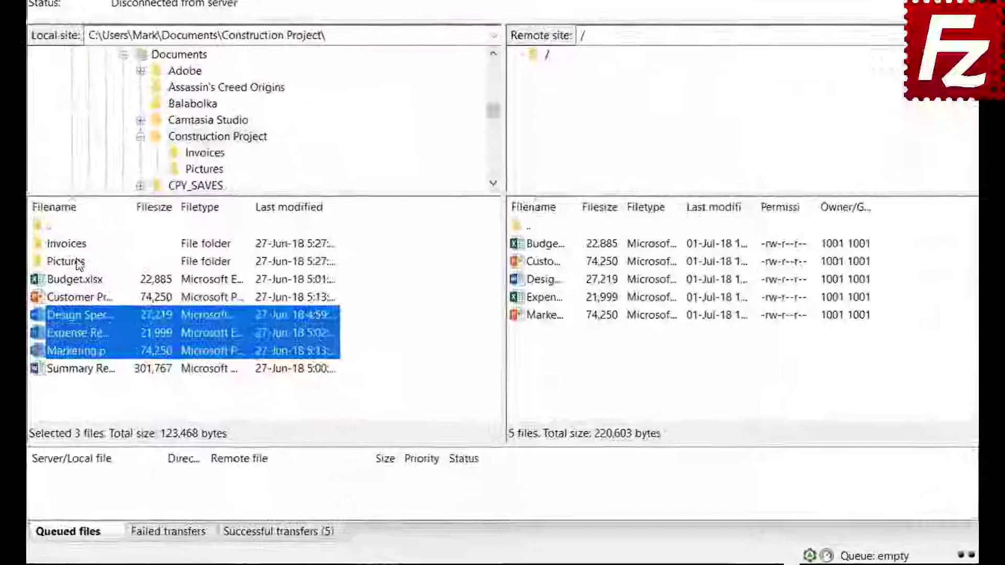
- Queue the Invoices and Pictures folders and Summary Report.docx for upload, then process the queue
right_click(76, 244)
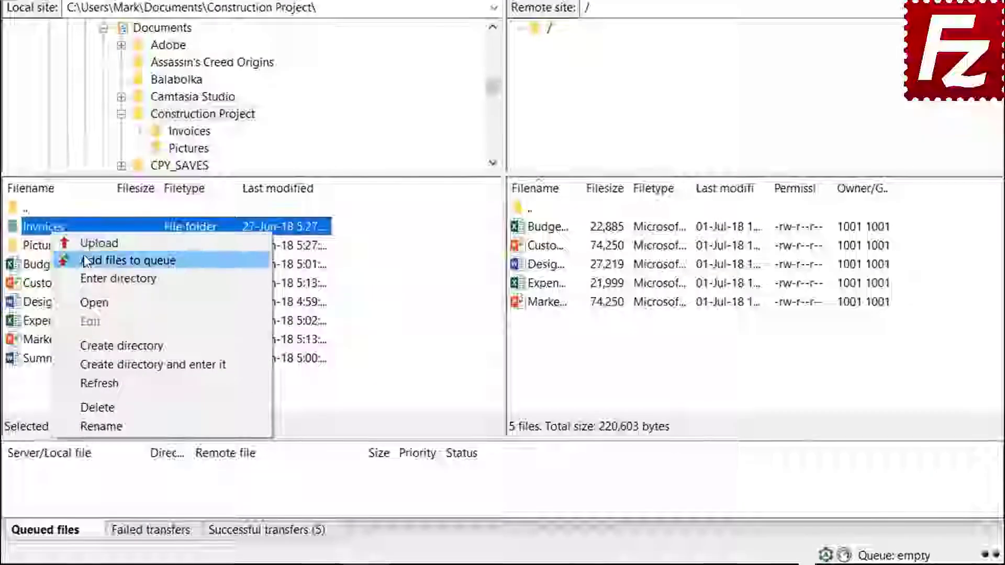
left_click(86, 260)
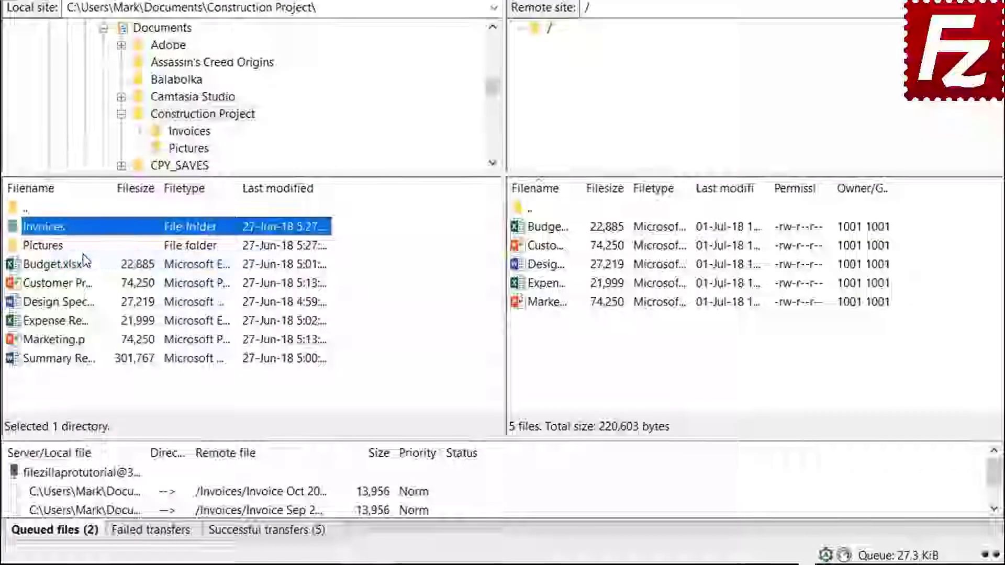
right_click(57, 252)
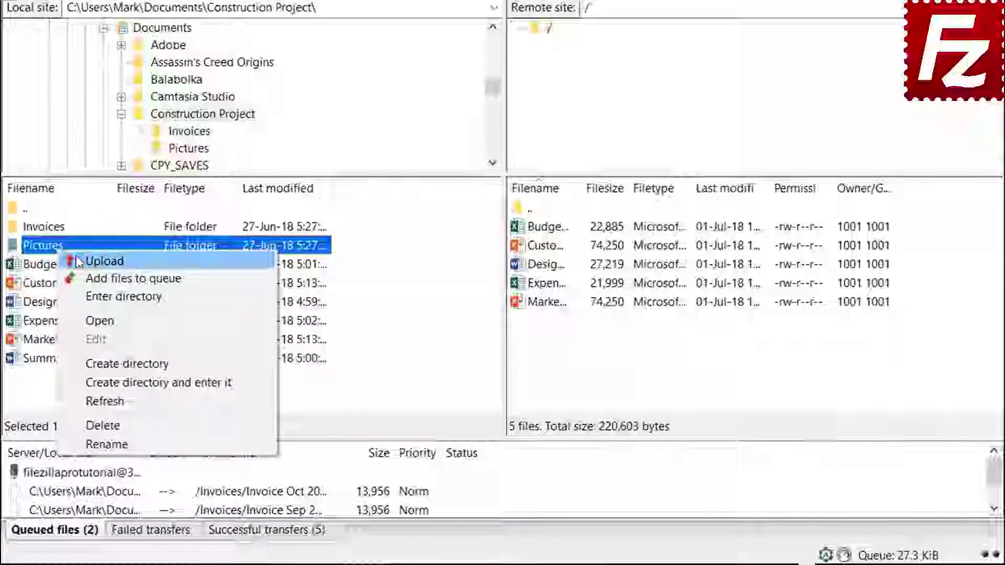
left_click(78, 278)
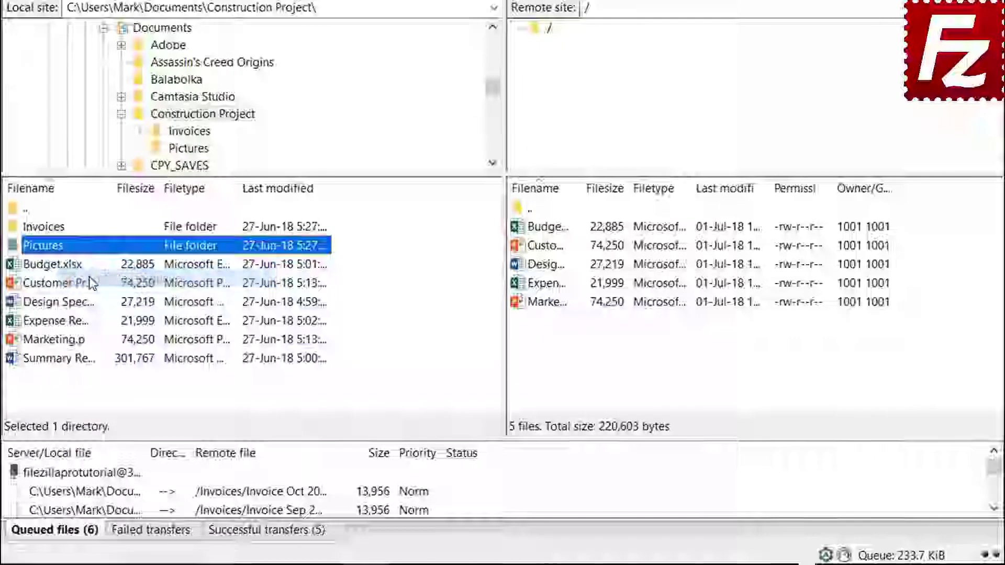
left_click(78, 361)
right_click(78, 361)
left_click(107, 395)
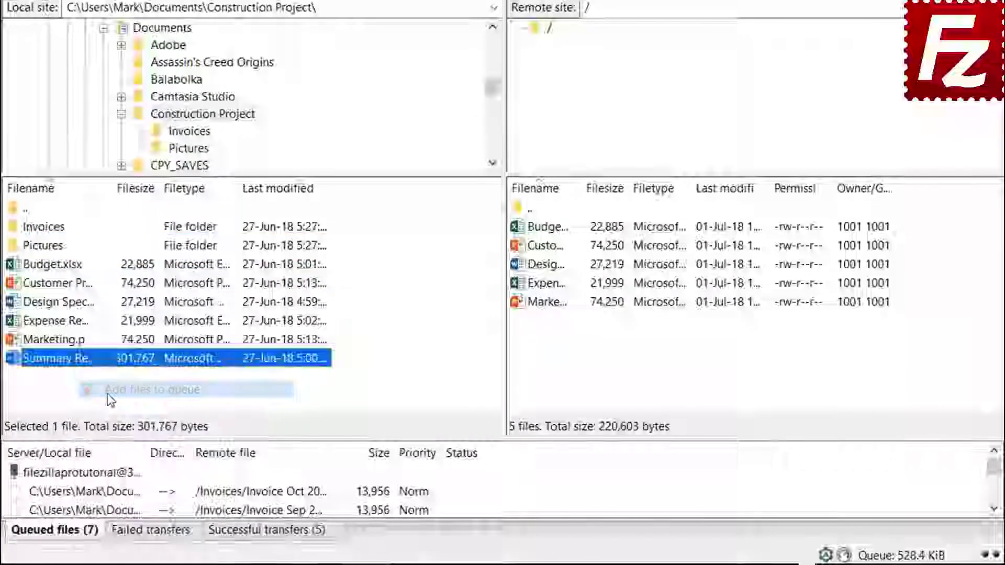
right_click(107, 476)
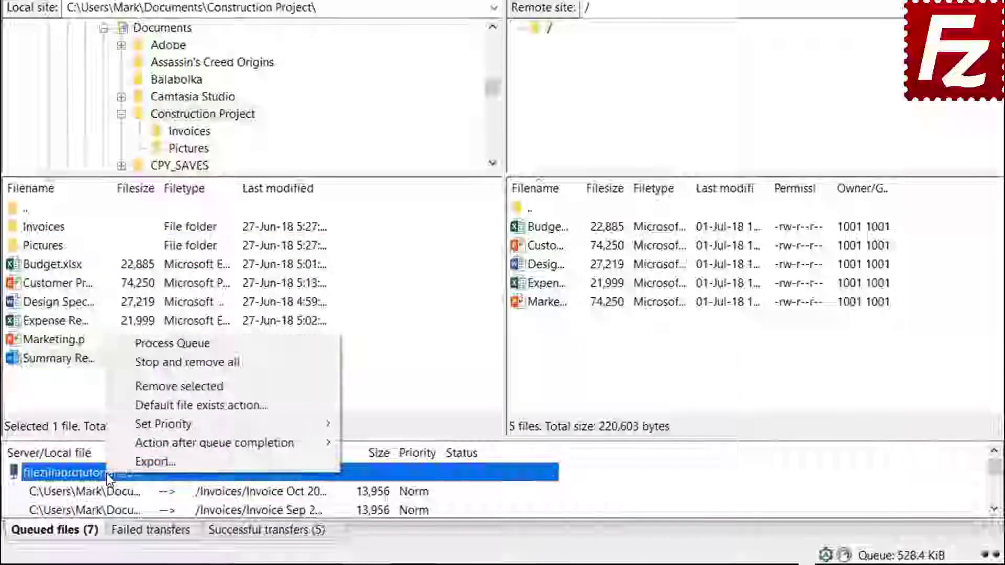
left_click(142, 345)
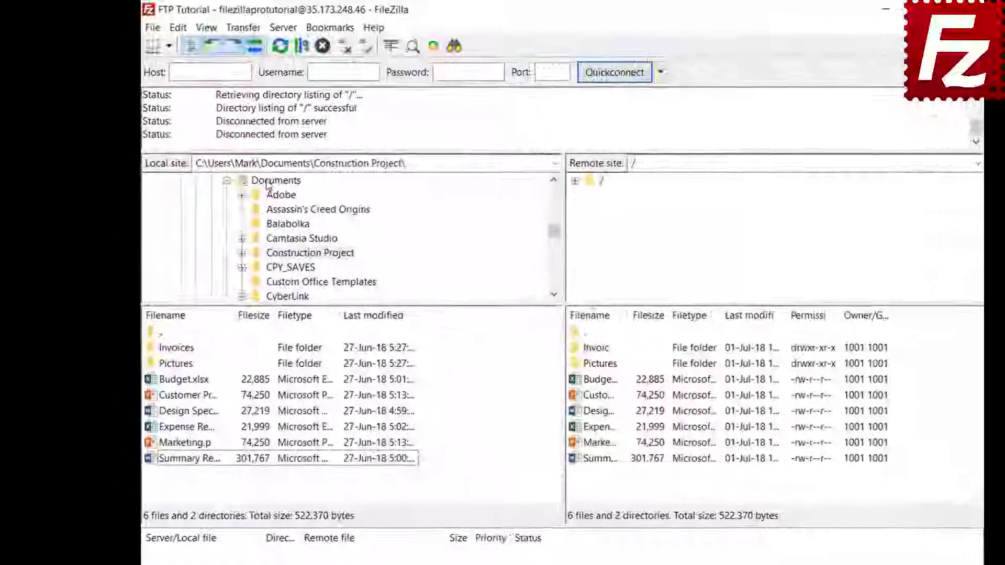
- Make a local Backup folder under Documents and download Budget.xlsx from the server into it
left_click(239, 164)
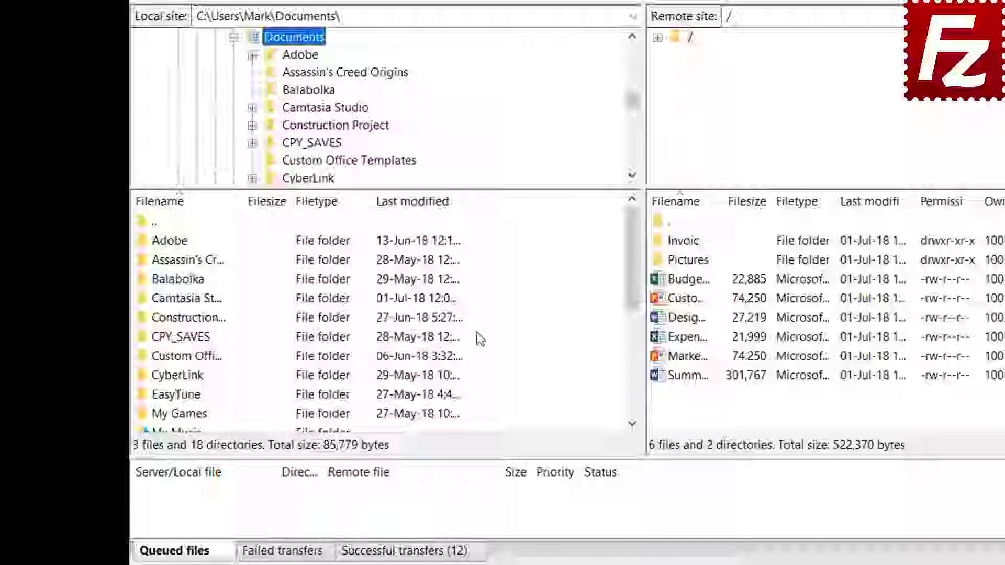
right_click(501, 508)
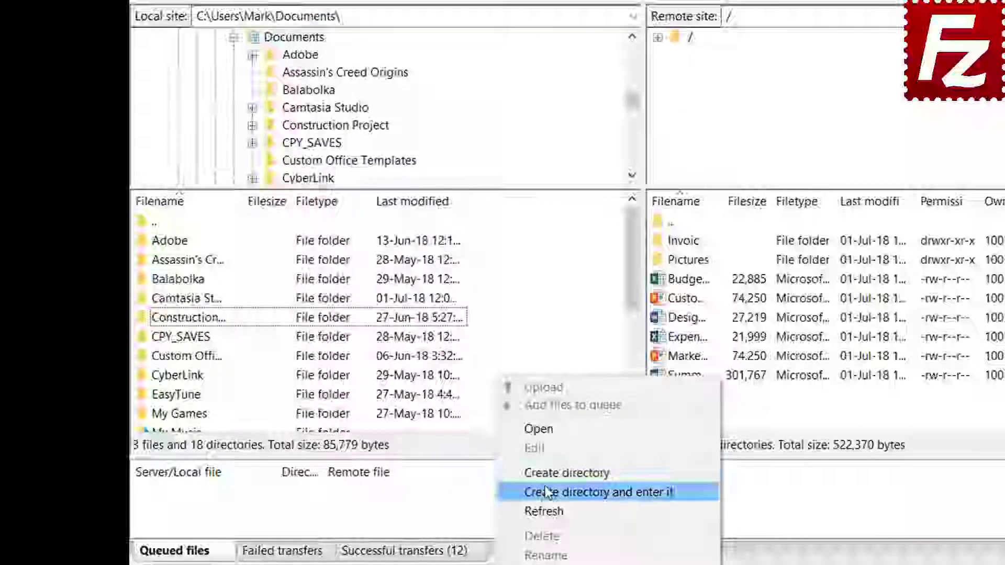
left_click(548, 492)
type("Backu")
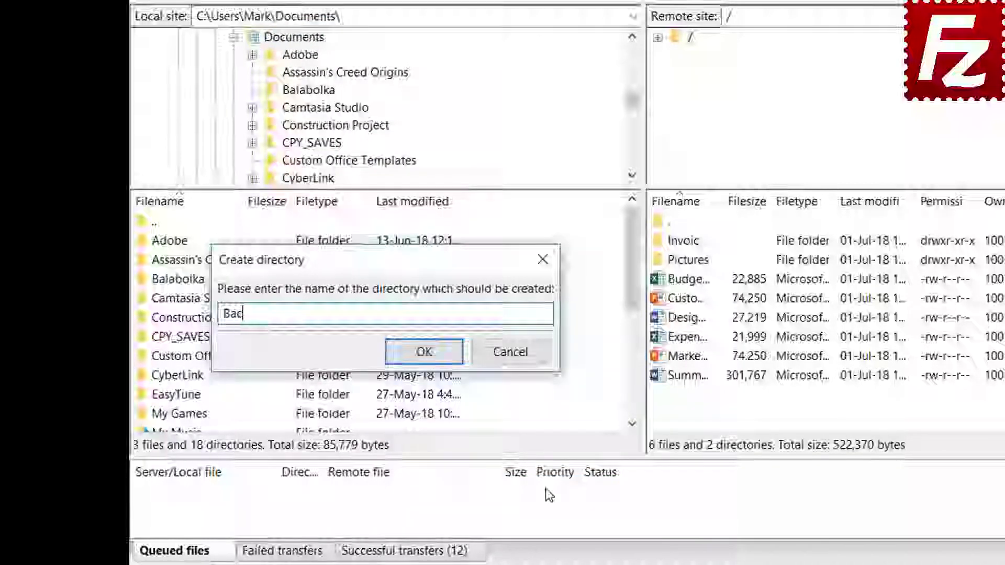
type("p")
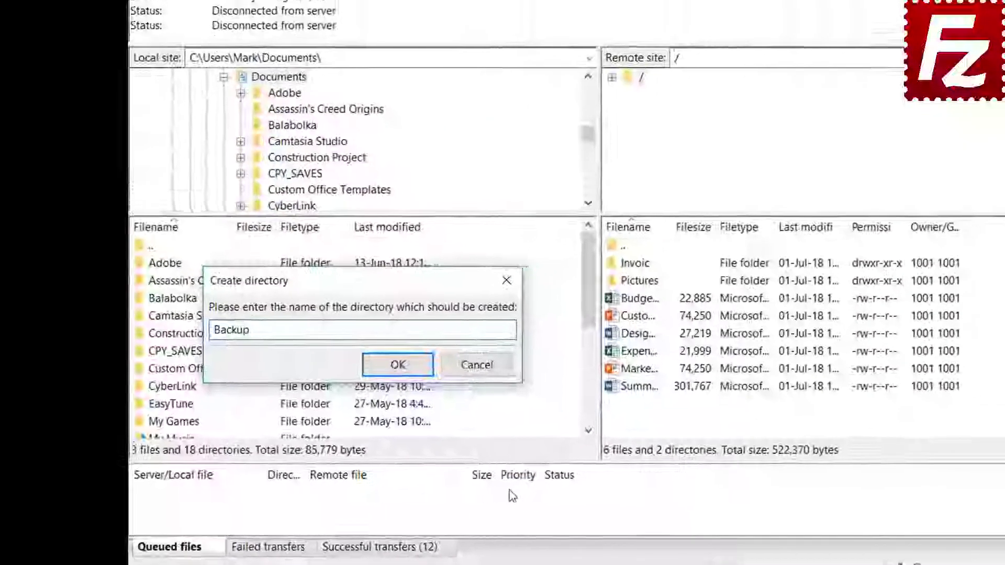
key("Return")
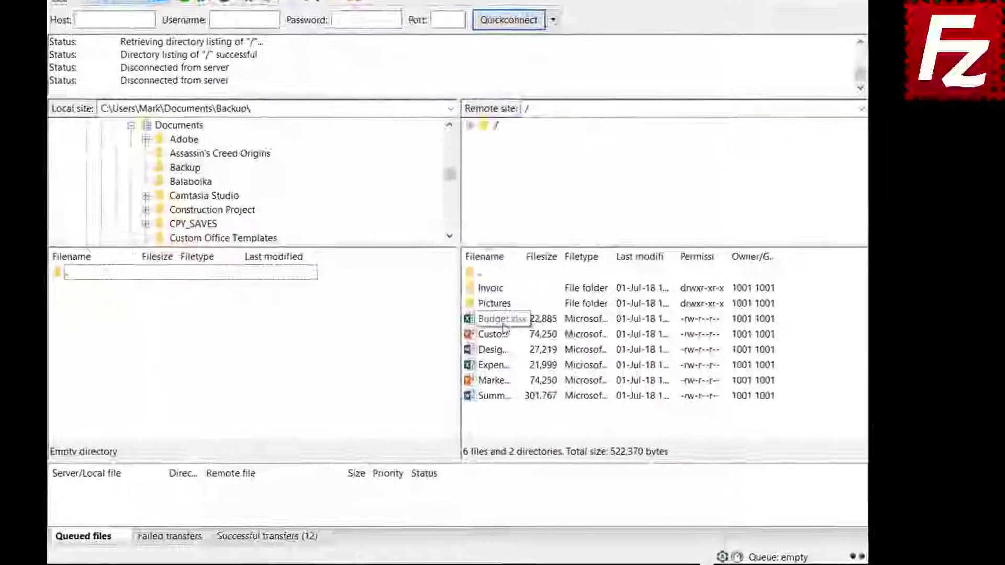
double_click(544, 341)
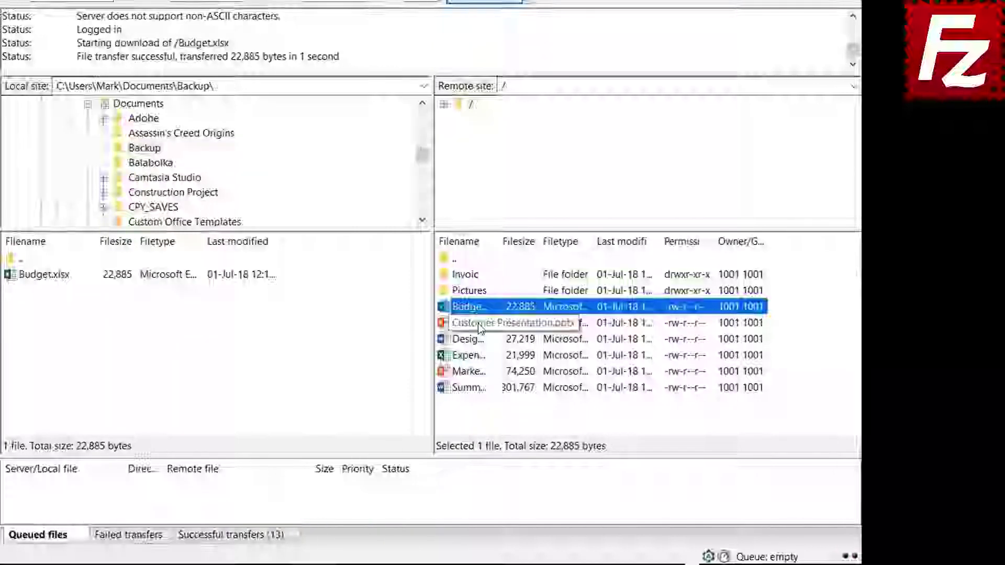
- Download Customer Presentation, Design Specs, Expense Report and Marketing from the server into Backup
left_click(479, 327)
left_click(474, 339, "shift")
left_click(476, 356, "shift")
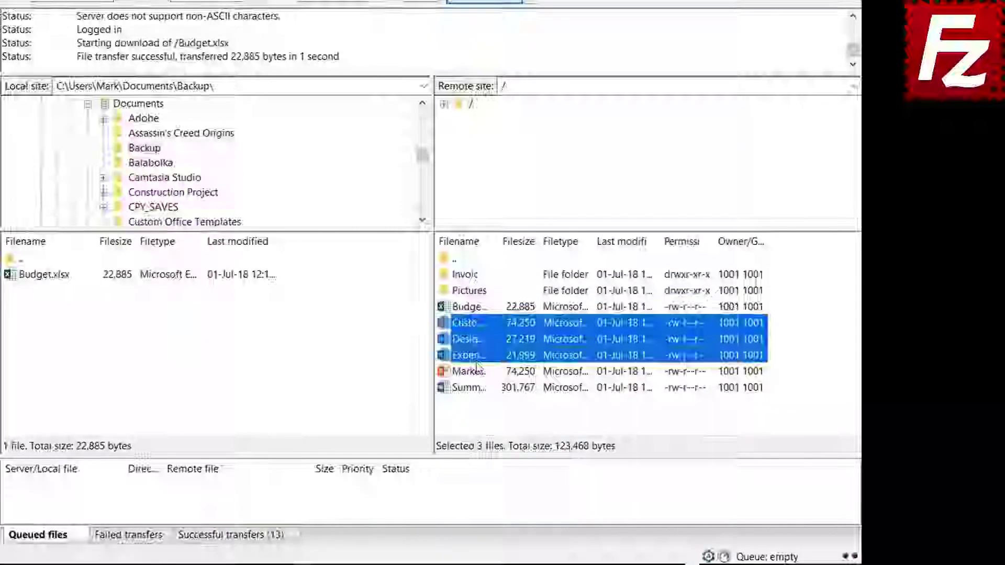
left_click(476, 370, "shift")
right_click(476, 370)
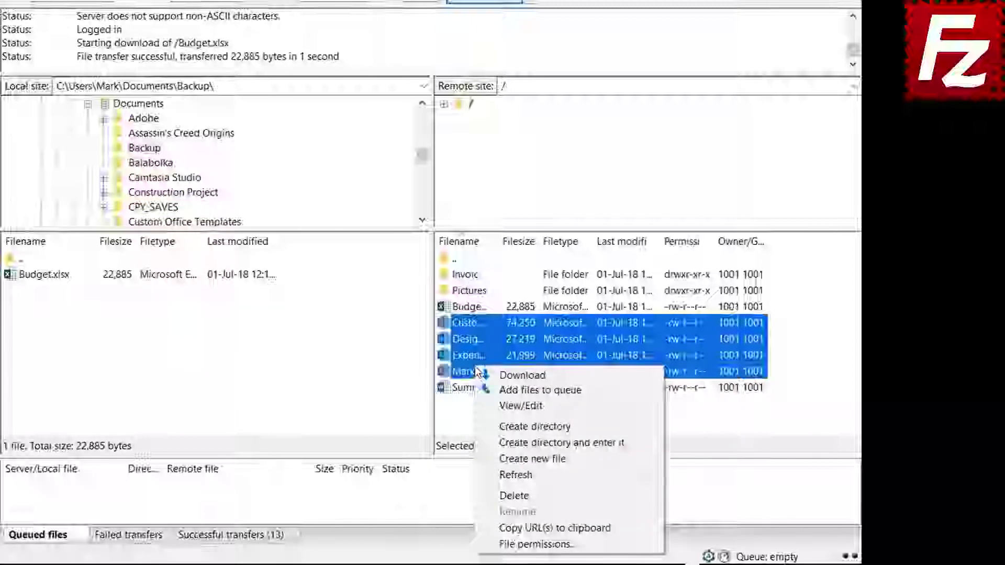
left_click(505, 375)
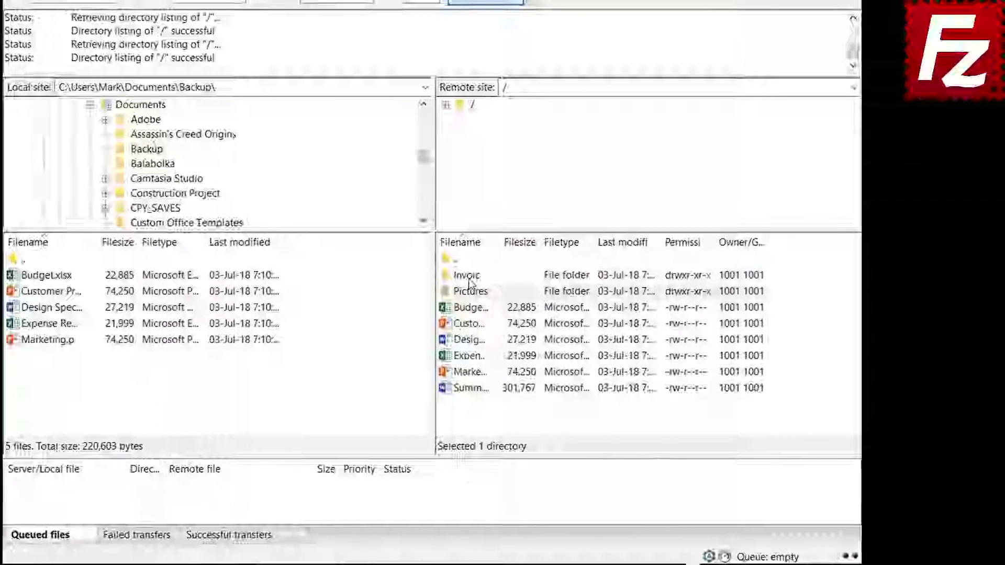
- Queue the server's Invoices and Pictures folders and Summary Report for download, then process the queue
right_click(469, 279)
left_click(487, 304)
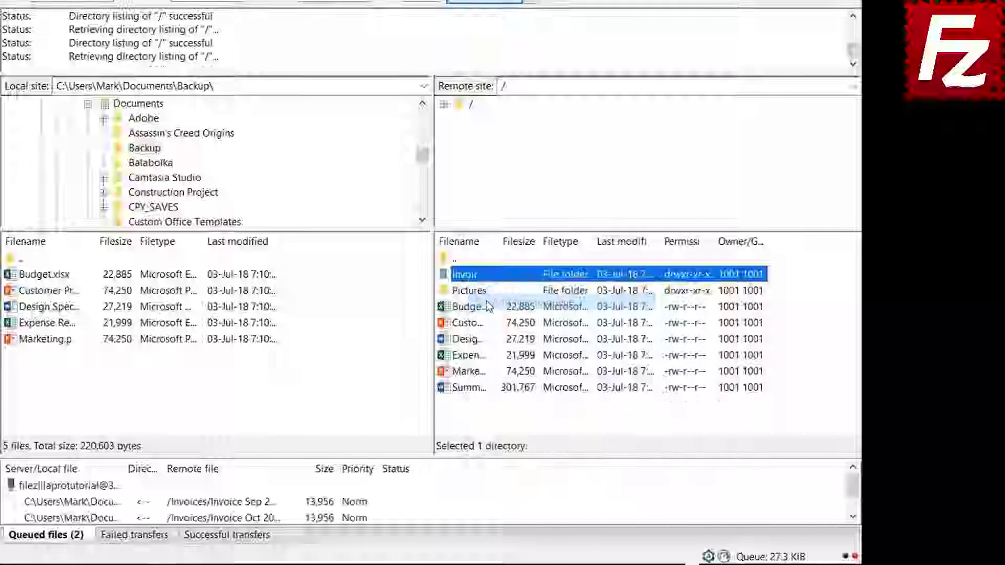
left_click(470, 292)
right_click(471, 291)
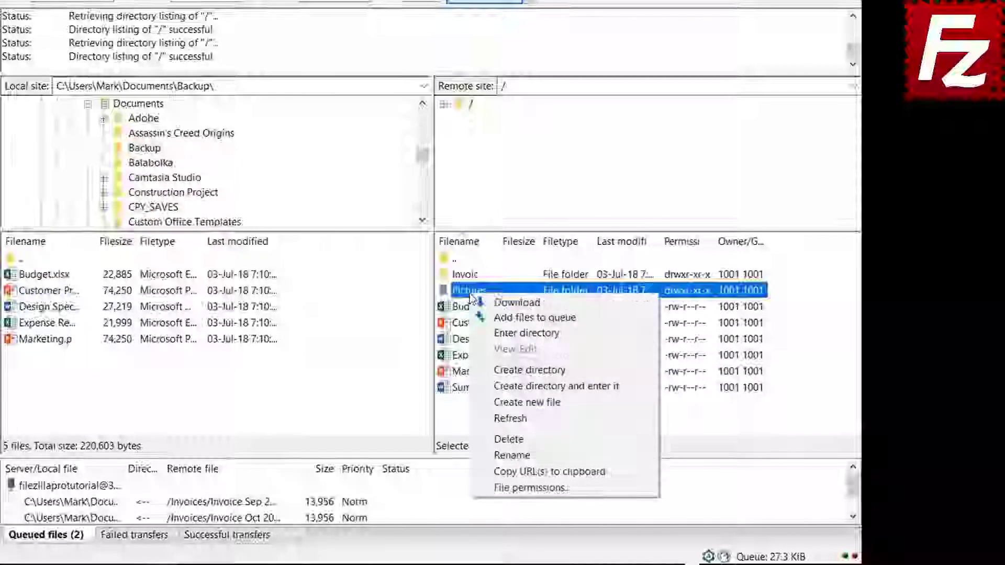
left_click(492, 319)
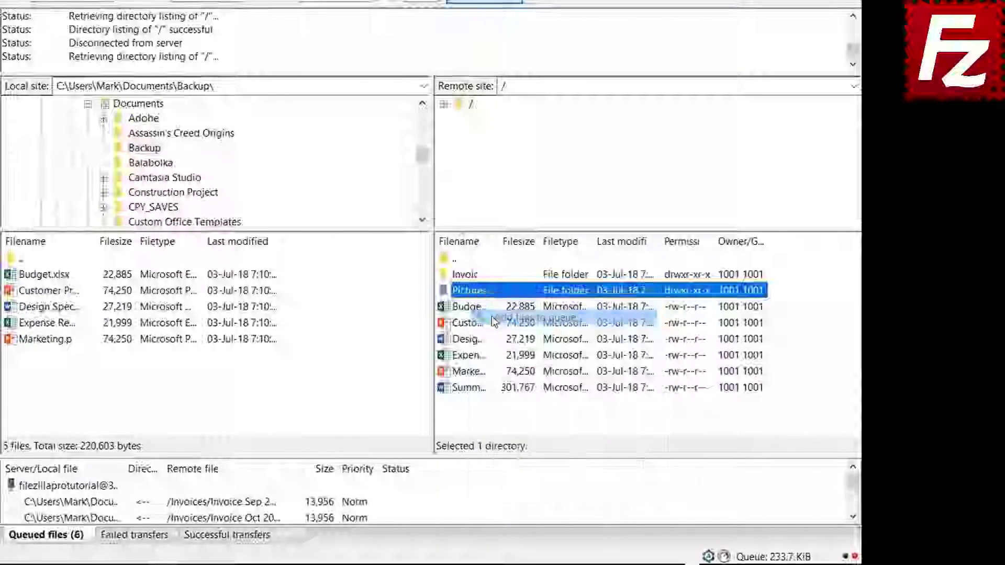
right_click(472, 389)
left_click(507, 231)
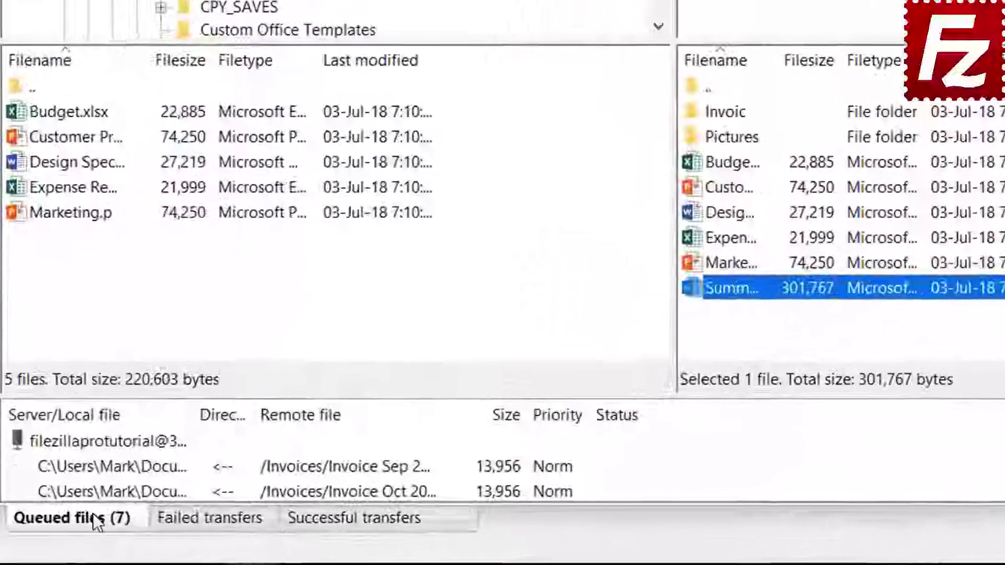
right_click(96, 441)
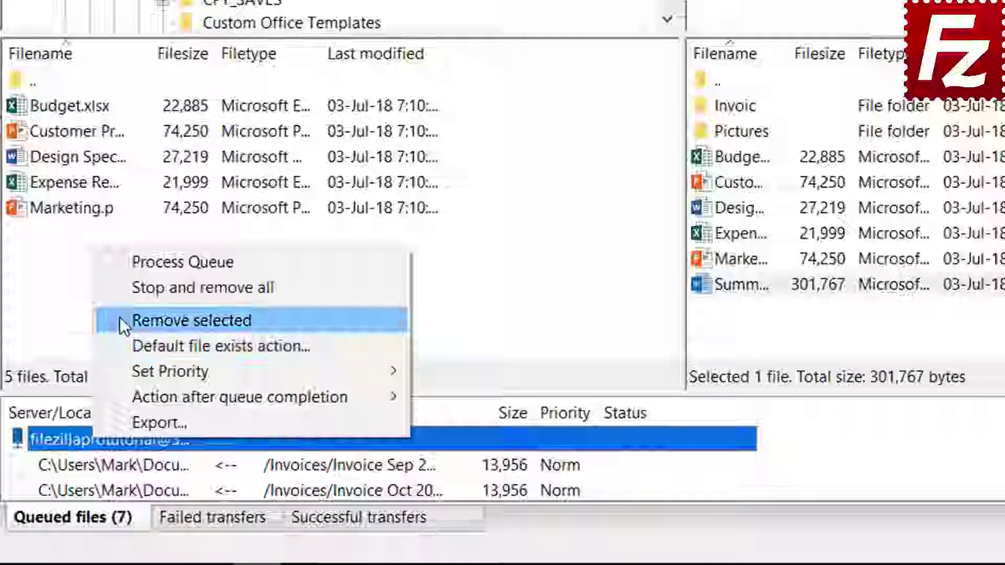
left_click(143, 261)
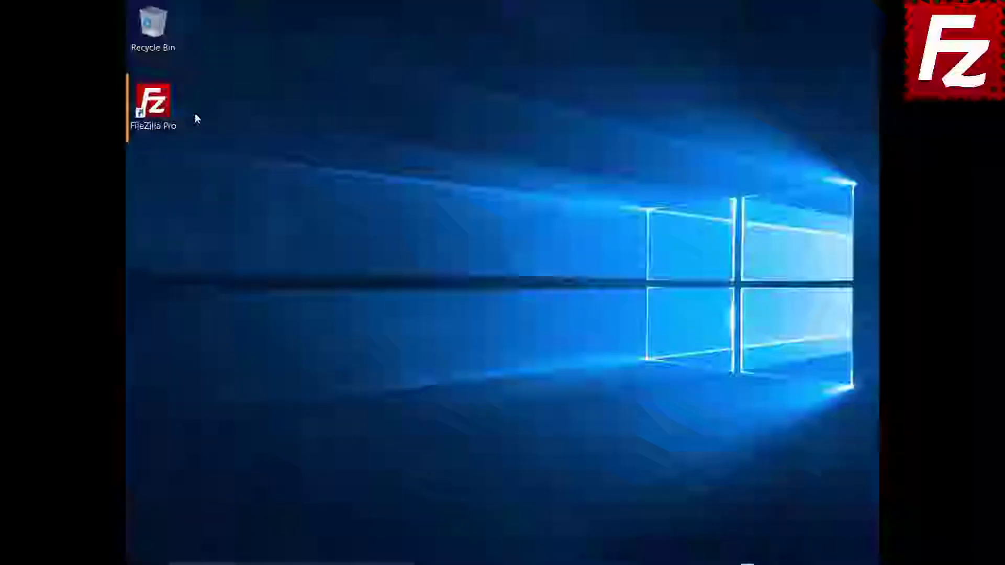
- Launch FileZilla Pro, view the saved sites in the Site Manager, and close it without connecting
double_click(164, 112)
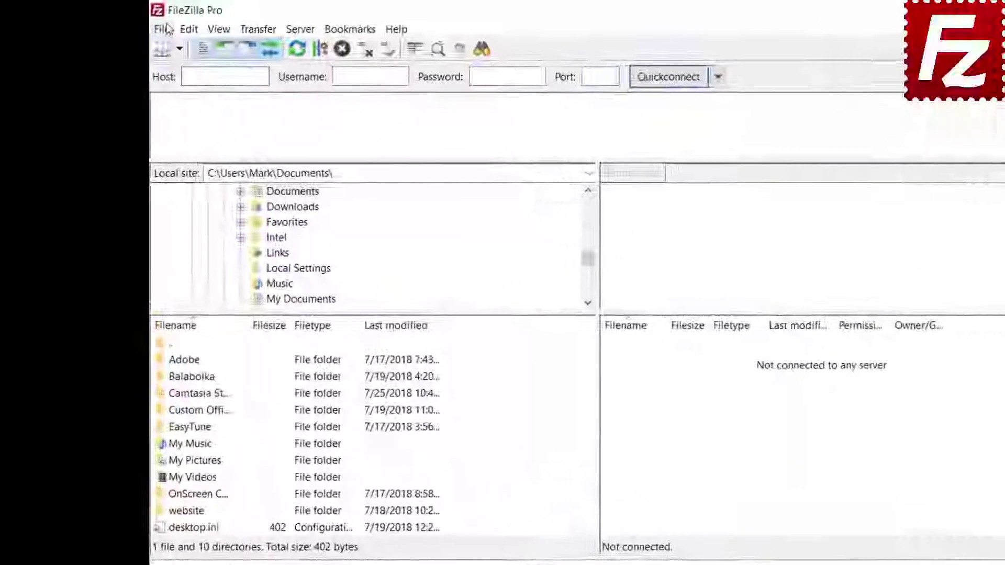
left_click(139, 24)
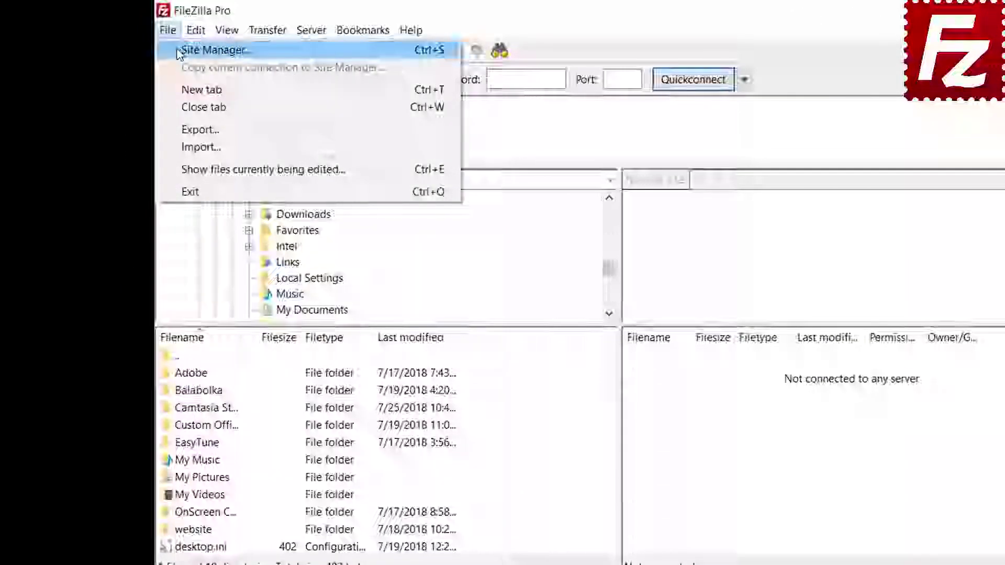
left_click(179, 51)
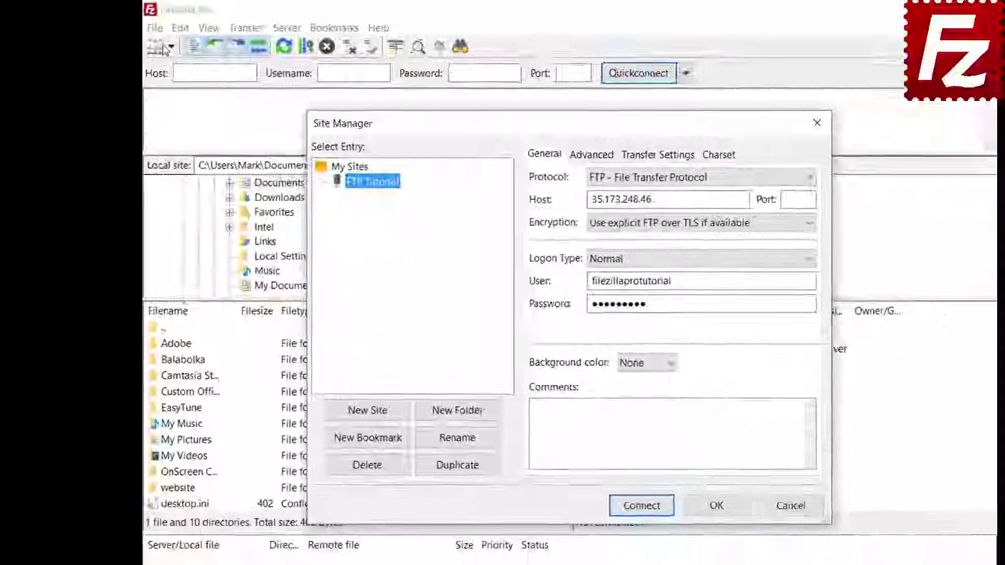
key("Escape")
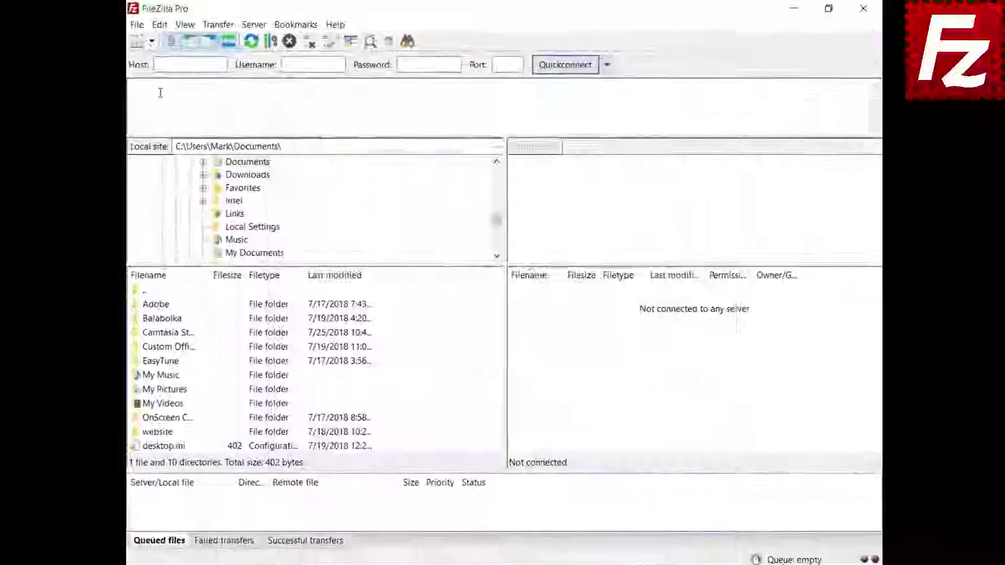
- In Settings > Passwords, enable master-password protection, entering the master password twice
left_click(194, 30)
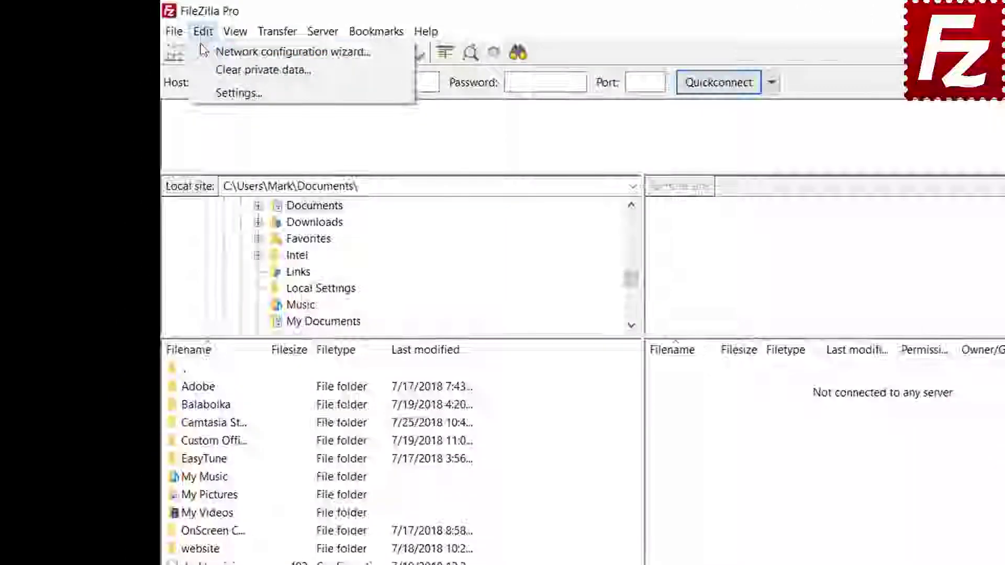
left_click(213, 94)
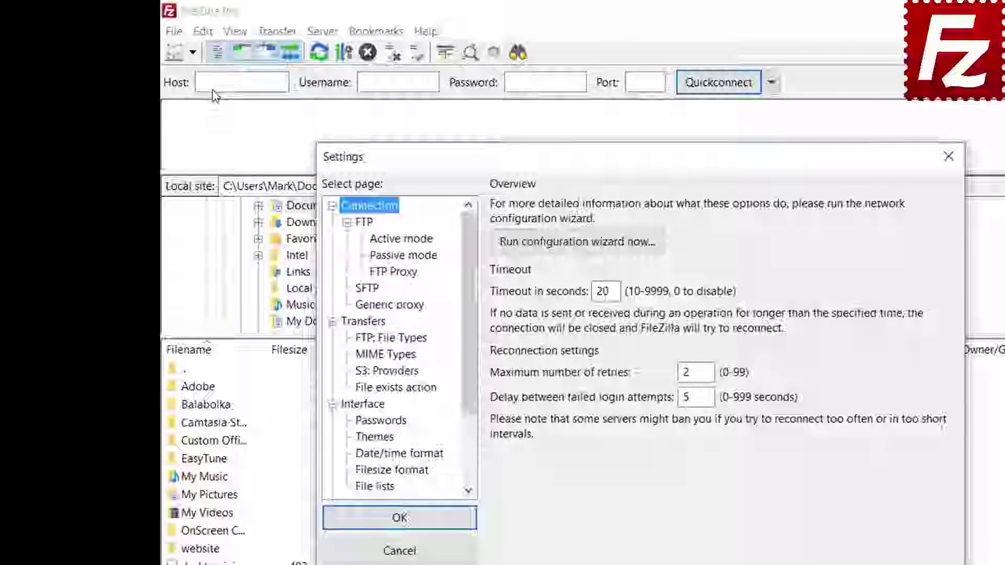
left_click(388, 424)
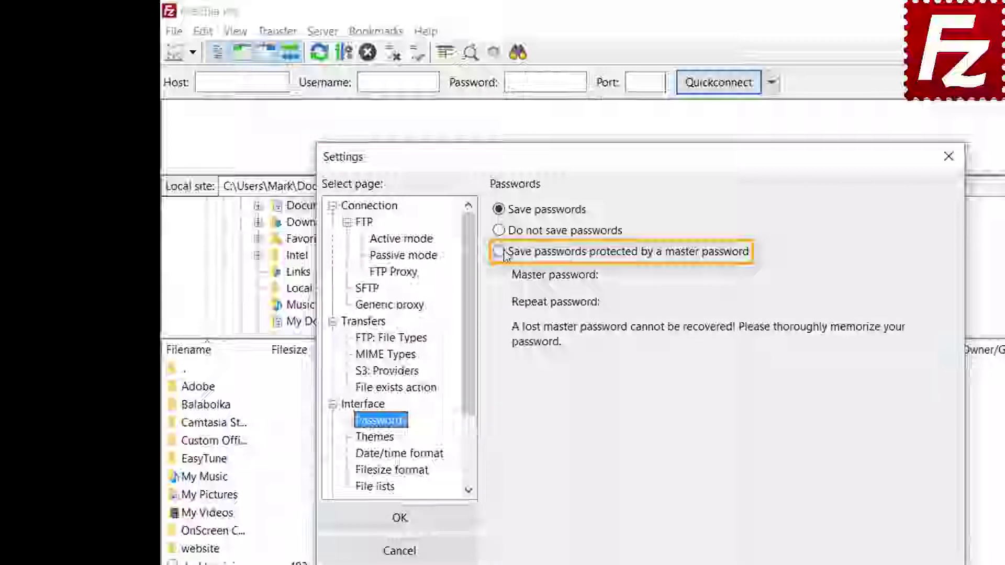
left_click(499, 252)
left_click(819, 274)
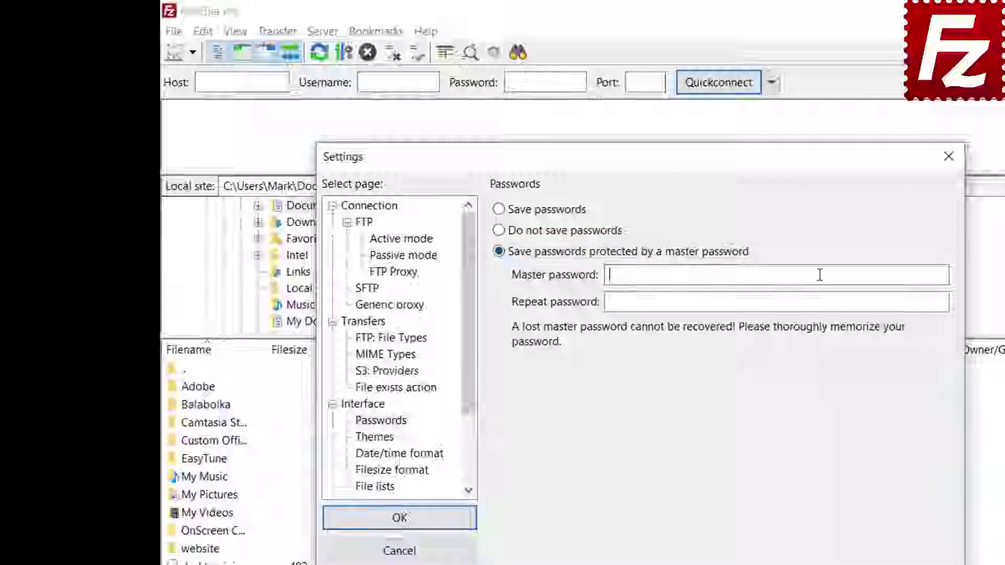
type("••")
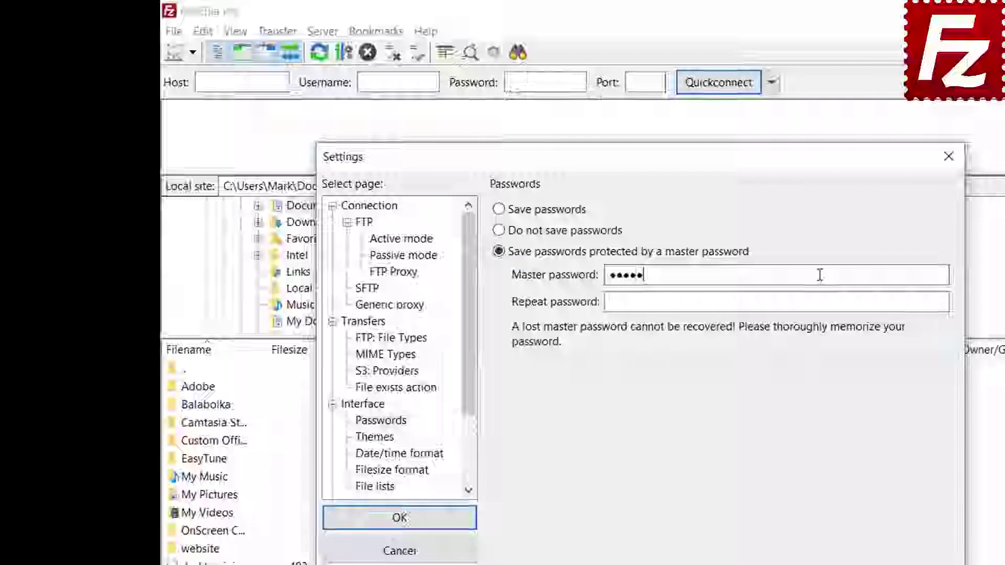
type("••••••••")
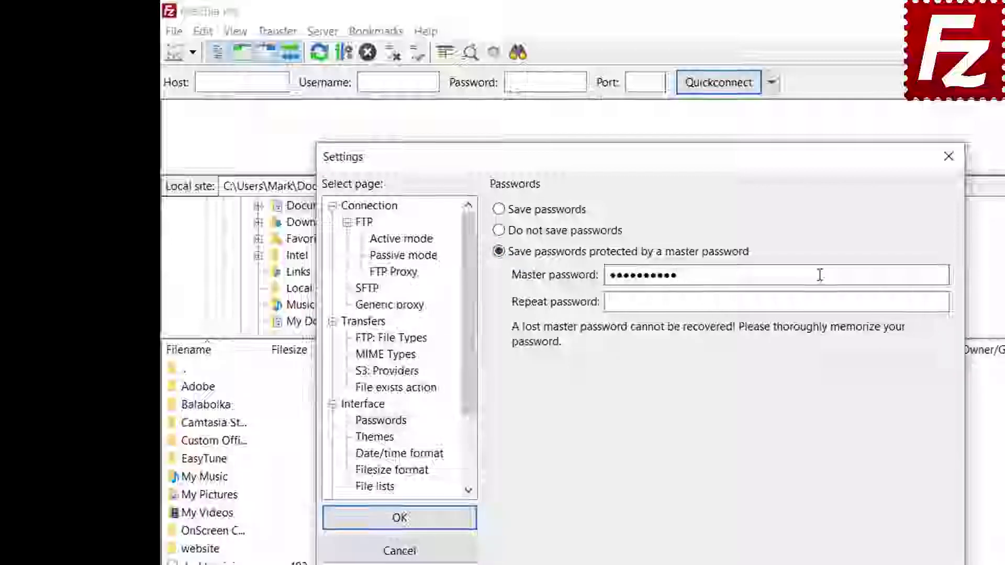
left_click(799, 305)
type("••••••••")
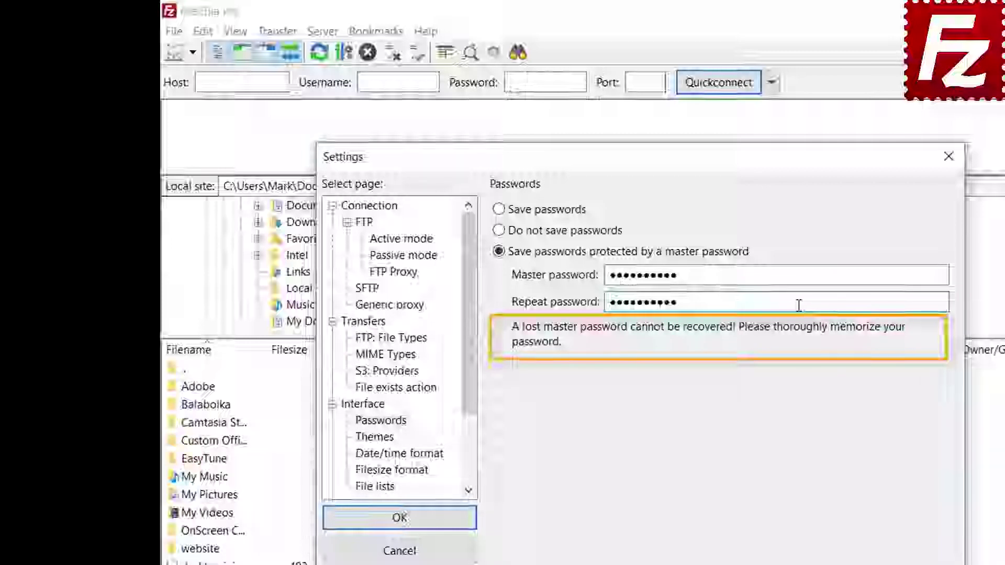
left_click(399, 518)
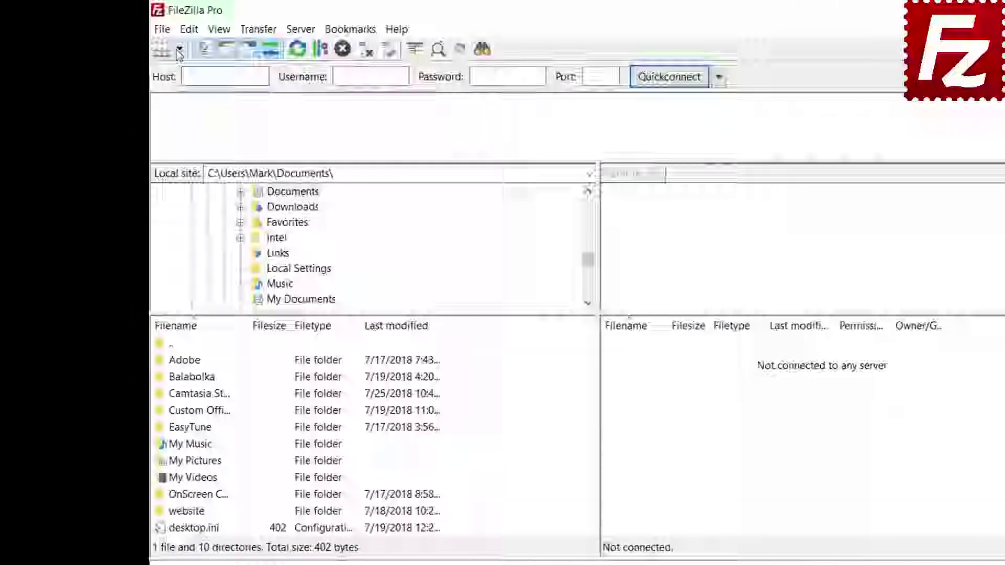
- Connect to the FTP Tutorial site, entering the master password when prompted
left_click(150, 42)
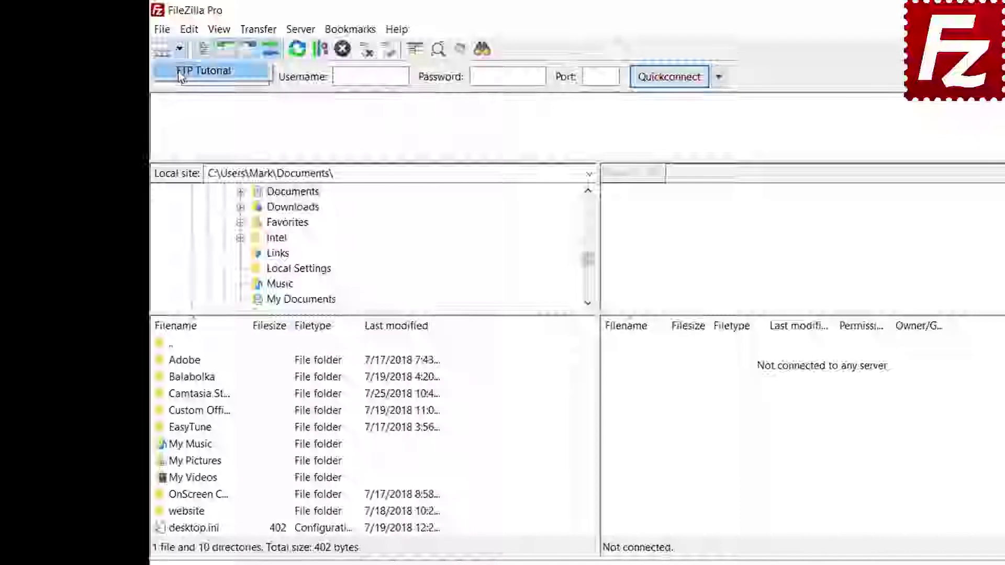
left_click(181, 72)
type("****")
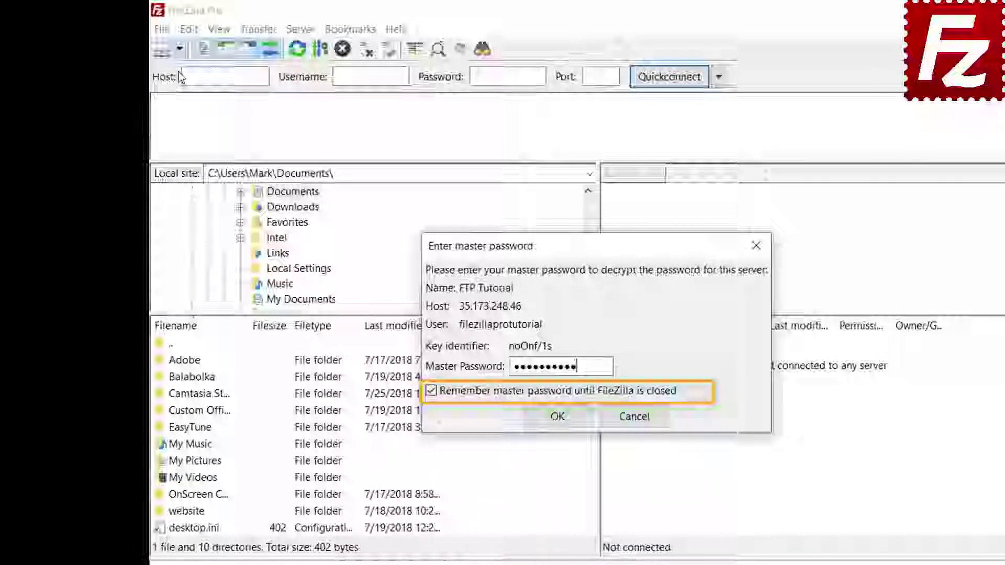
left_click(557, 416)
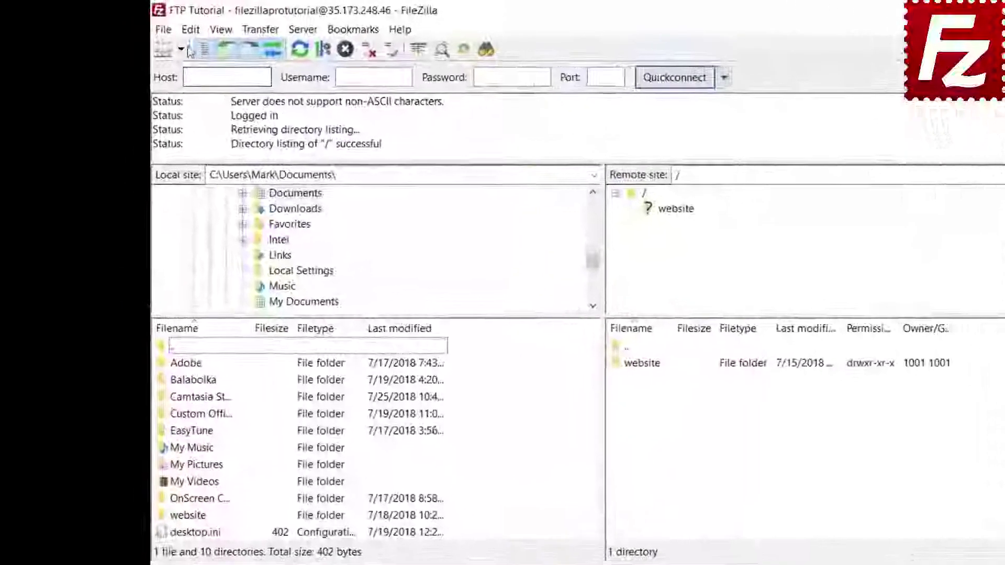
left_click(159, 26)
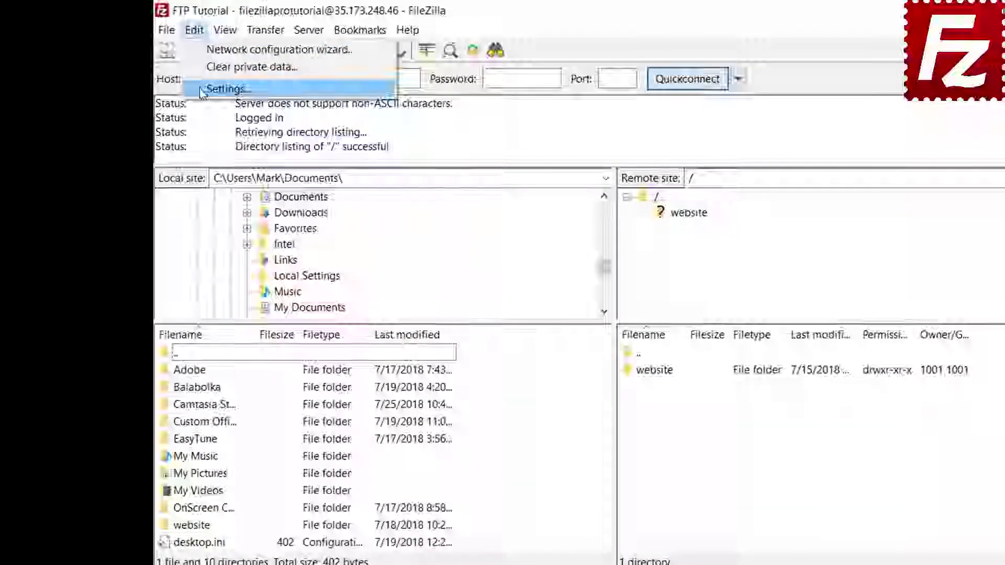
left_click(203, 90)
left_click(364, 402)
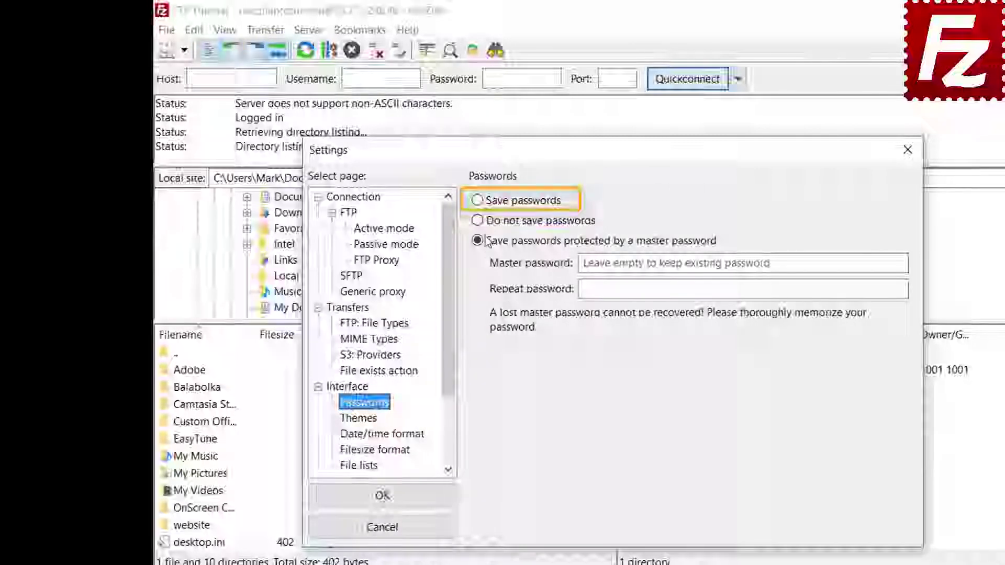
left_click(478, 202)
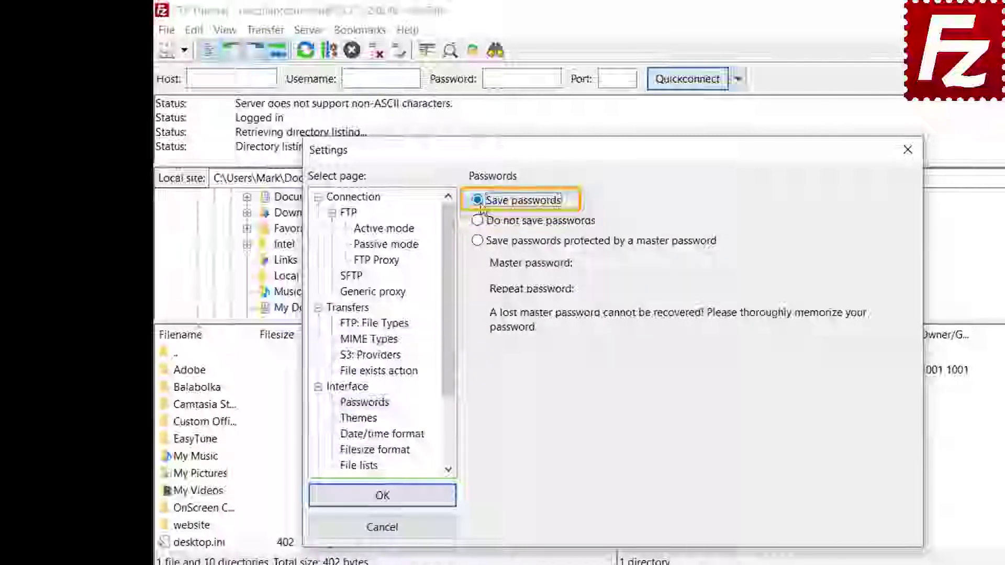
left_click(394, 504)
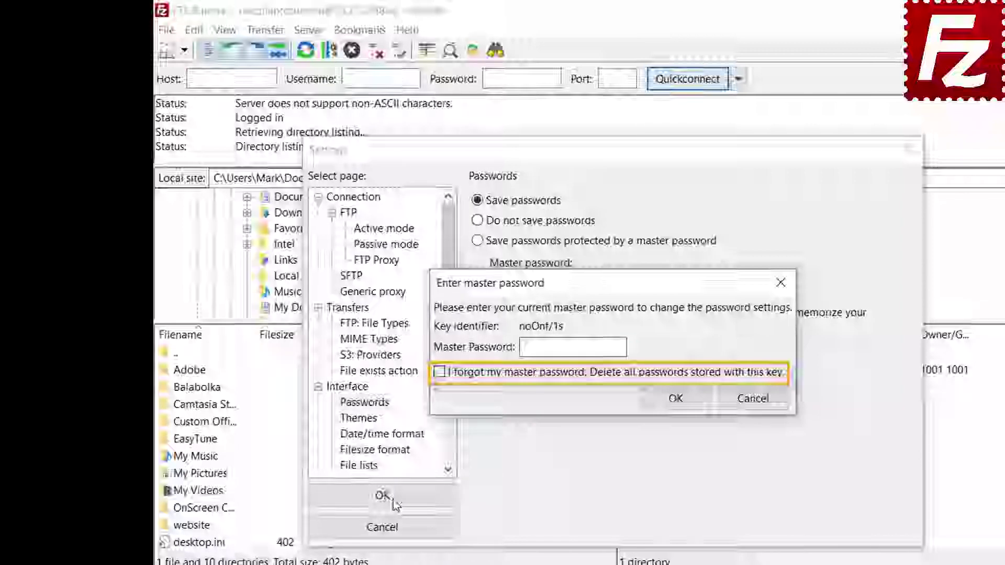
left_click(753, 399)
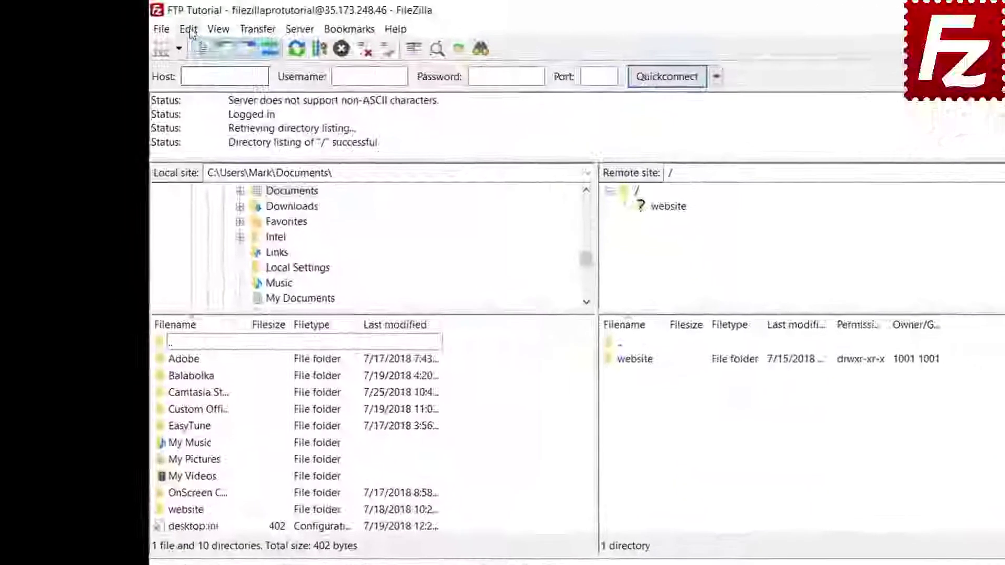
- Use Clear private data to wipe the quickconnect history and reconnect information
left_click(175, 27)
left_click(197, 65)
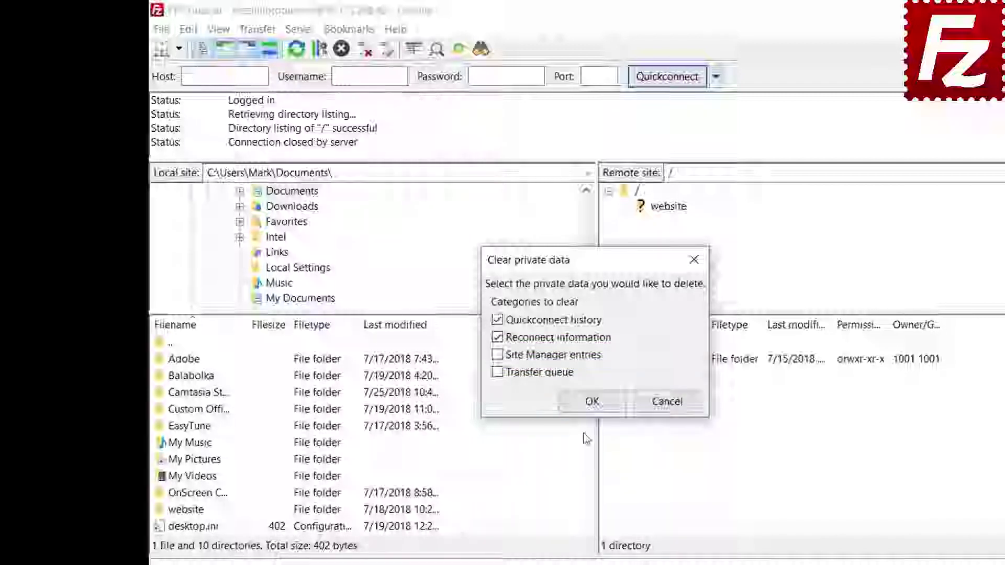
left_click(591, 401)
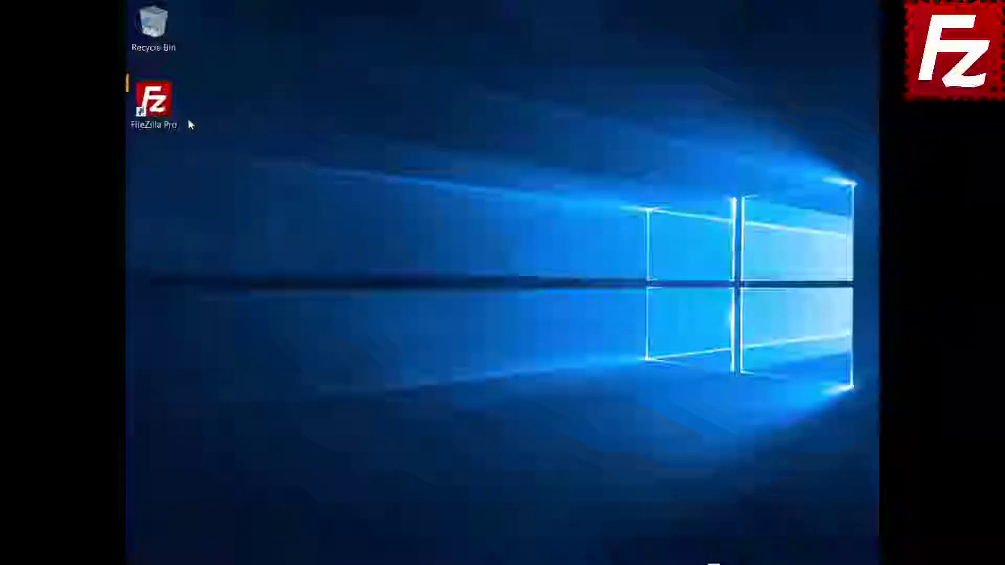
- Relaunch FileZilla Pro, connect to FTP Tutorial, and open the remote file search in '/'
left_click(159, 111)
double_click(159, 111)
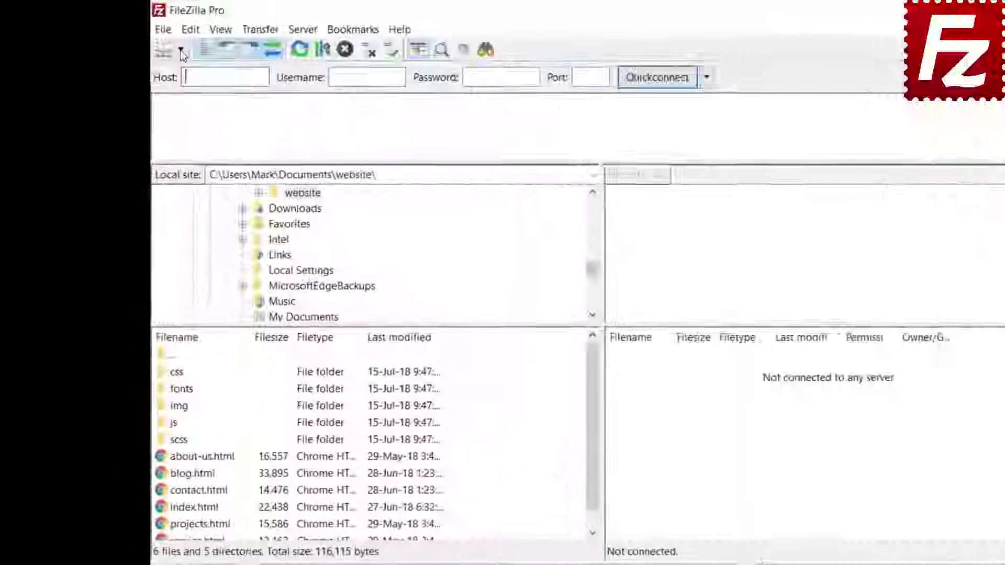
left_click(181, 51)
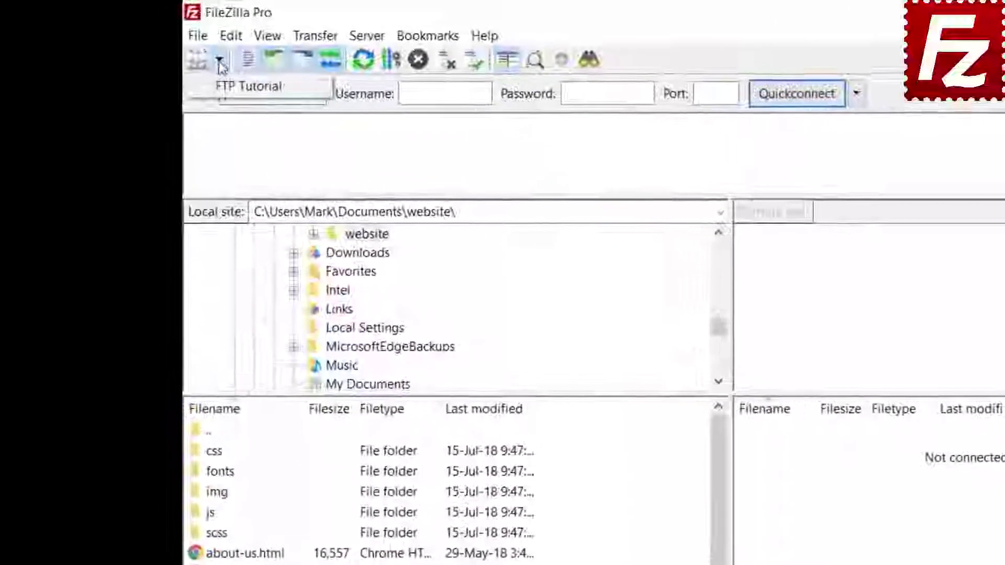
left_click(188, 73)
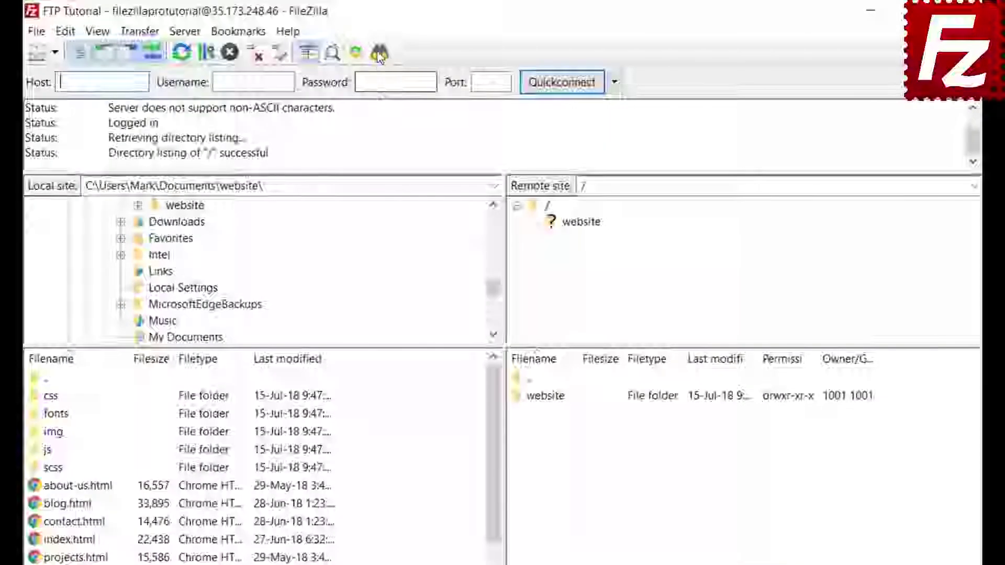
left_click(379, 52)
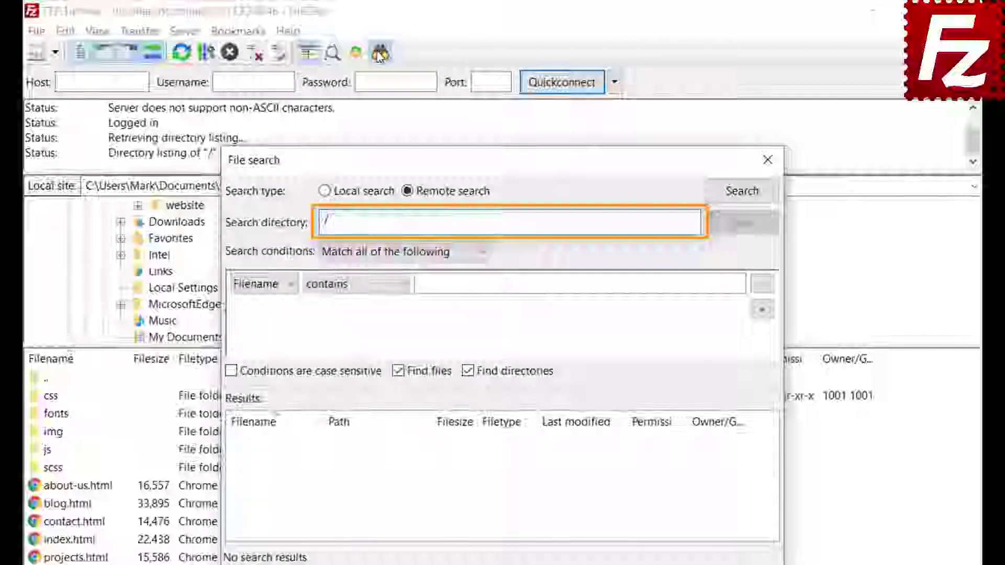
- Keep the first condition as filename contains 'jpg', matching all conditions
left_click(371, 254)
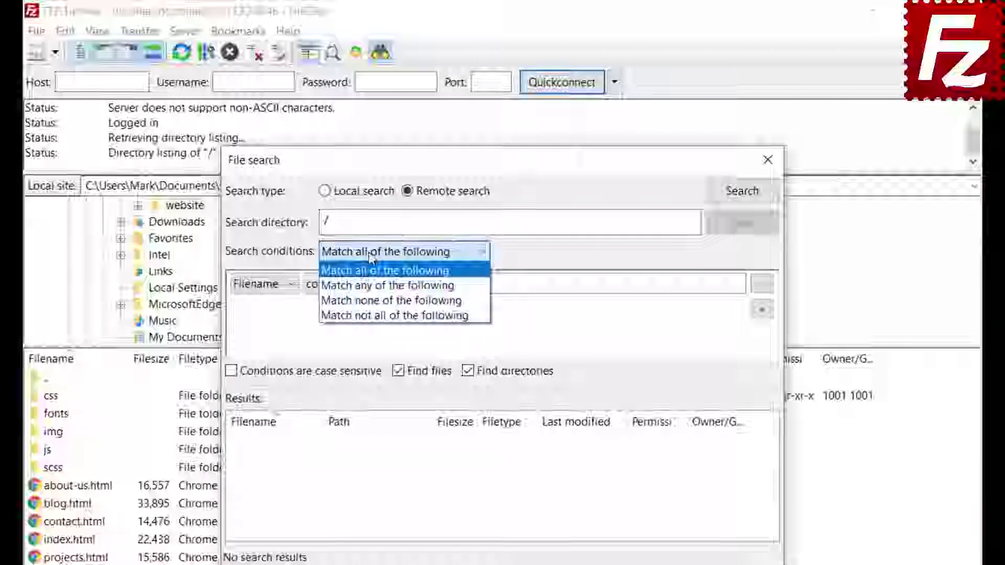
left_click(368, 252)
left_click(258, 285)
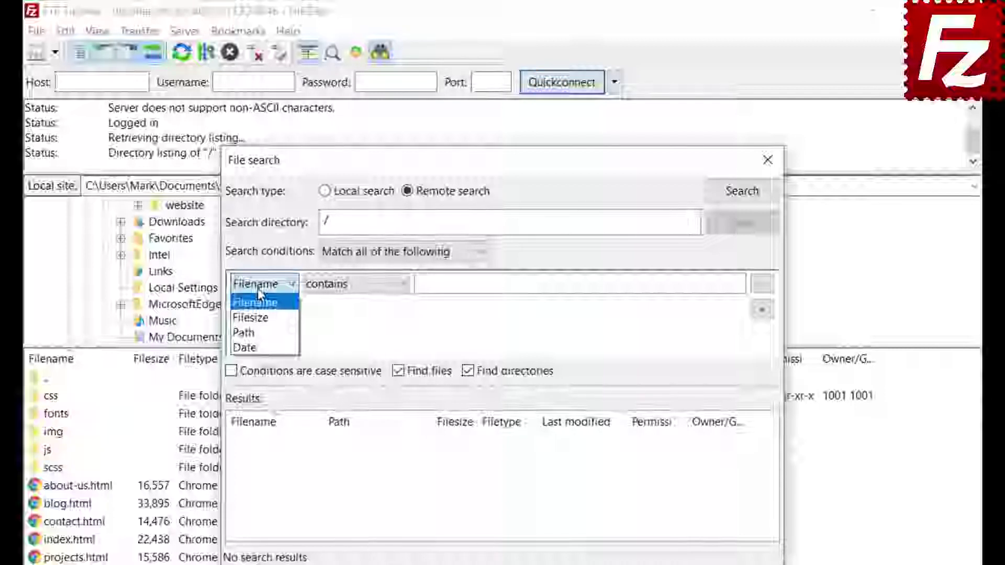
left_click(258, 289)
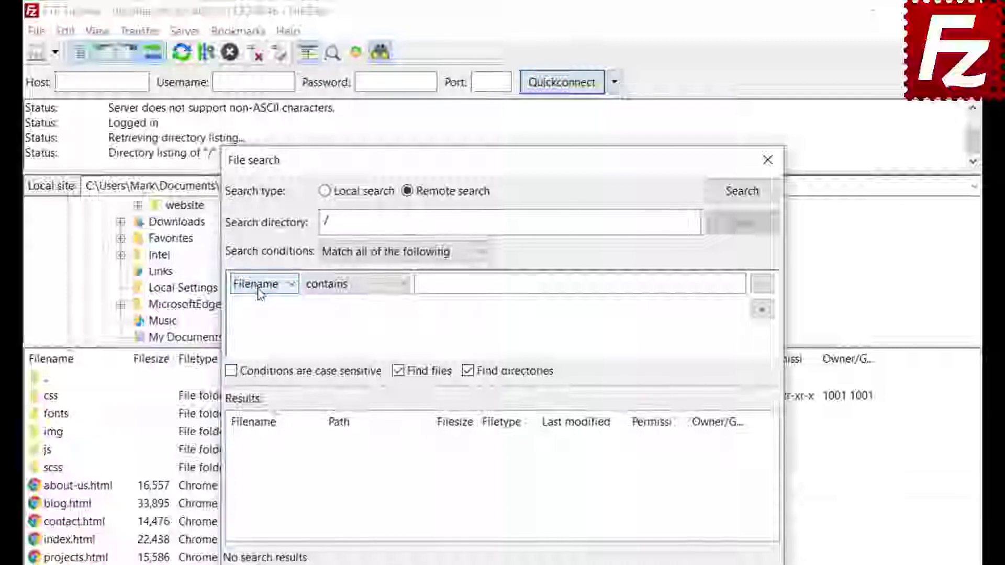
left_click(353, 293)
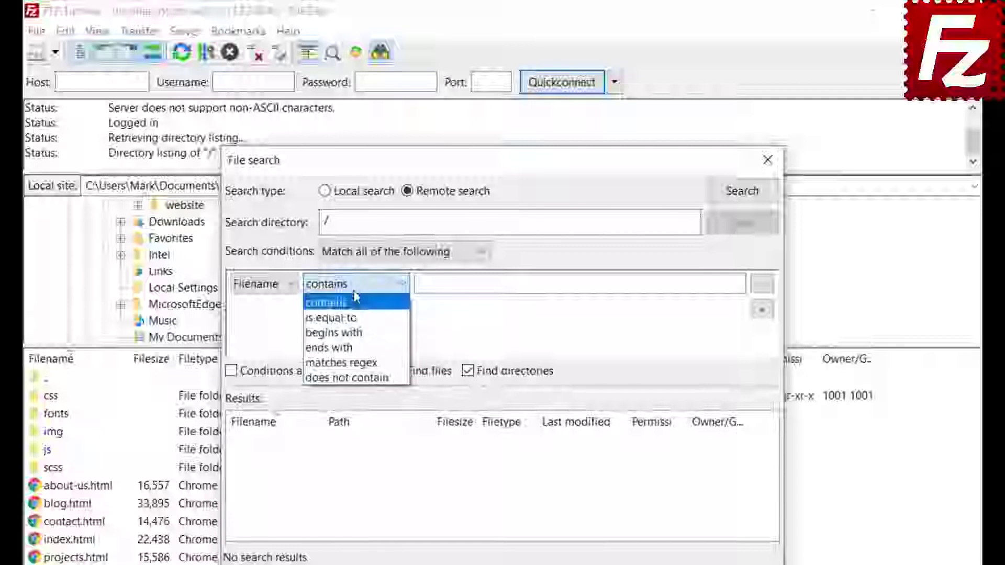
left_click(355, 298)
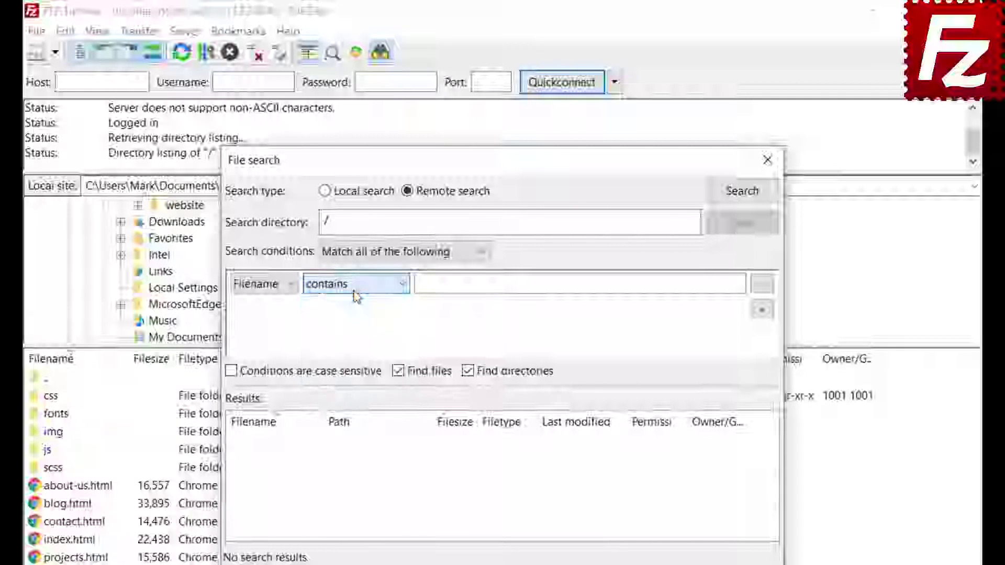
left_click(278, 285)
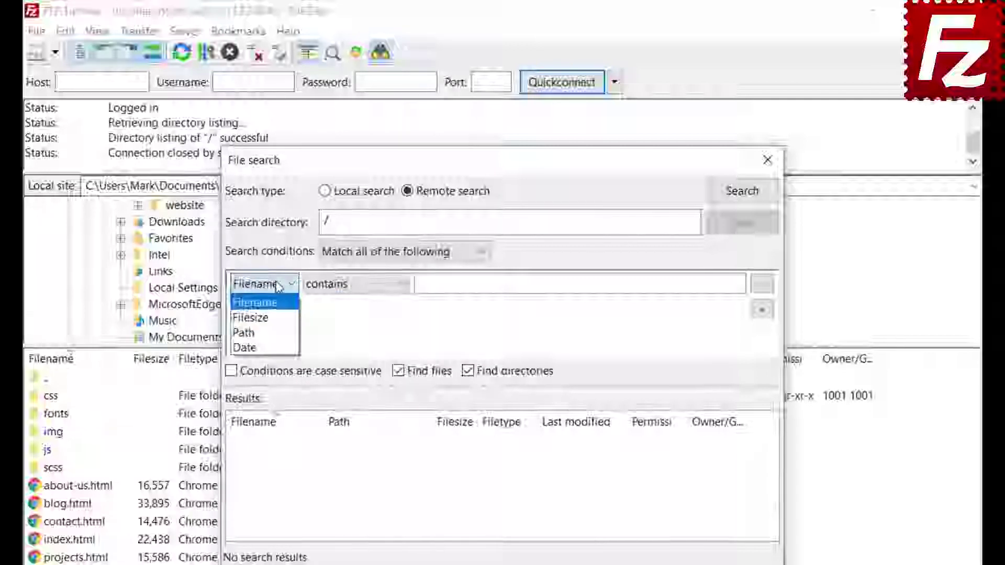
left_click(314, 309)
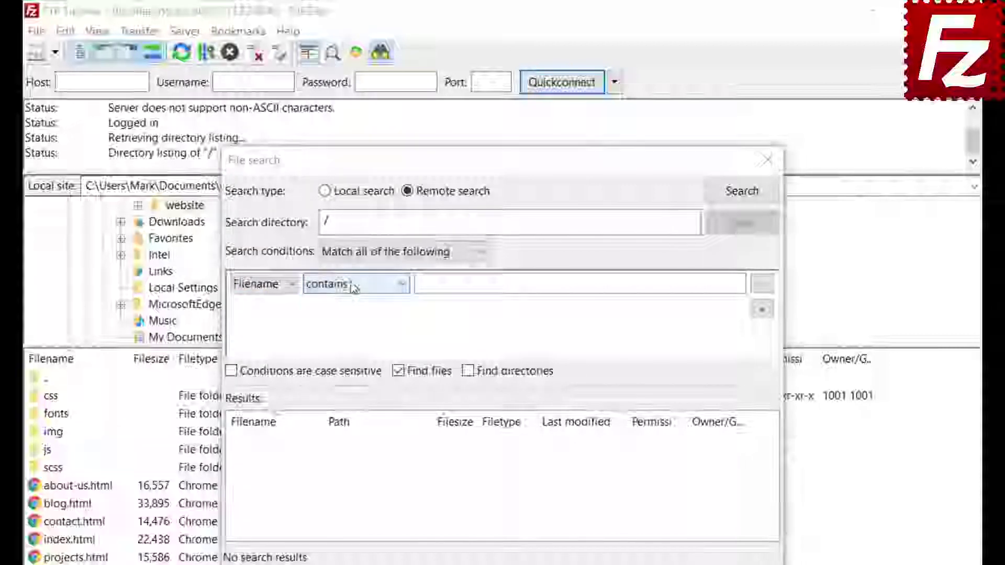
left_click(353, 295)
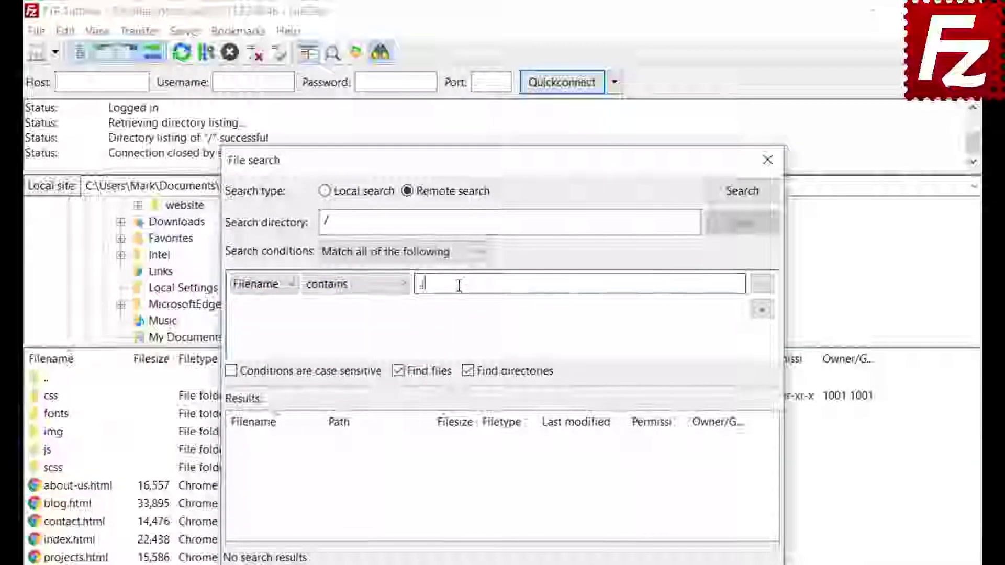
type("jpg")
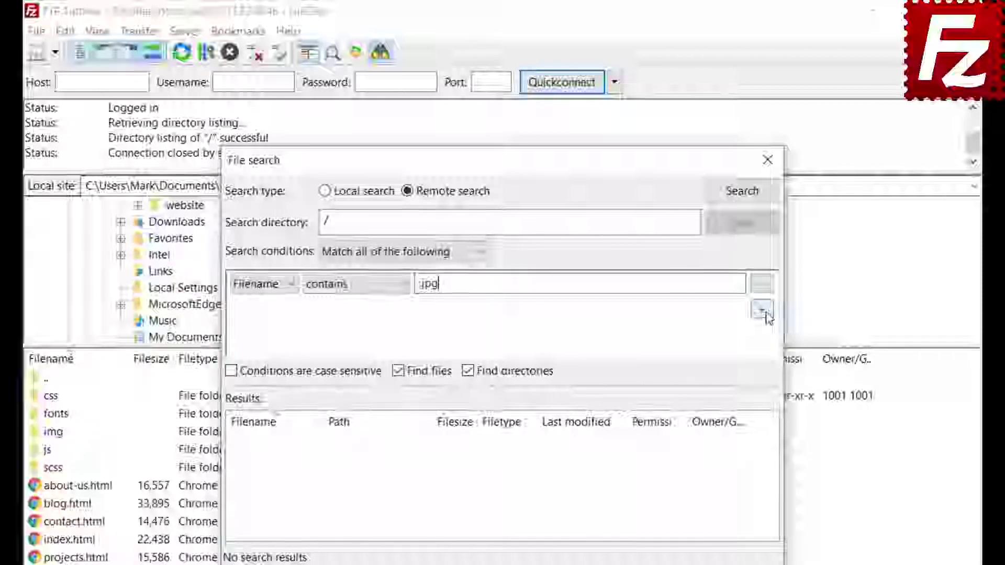
- Add a Filesize greater than 500000 condition, exclude directories, and move the dialog aside
left_click(761, 309)
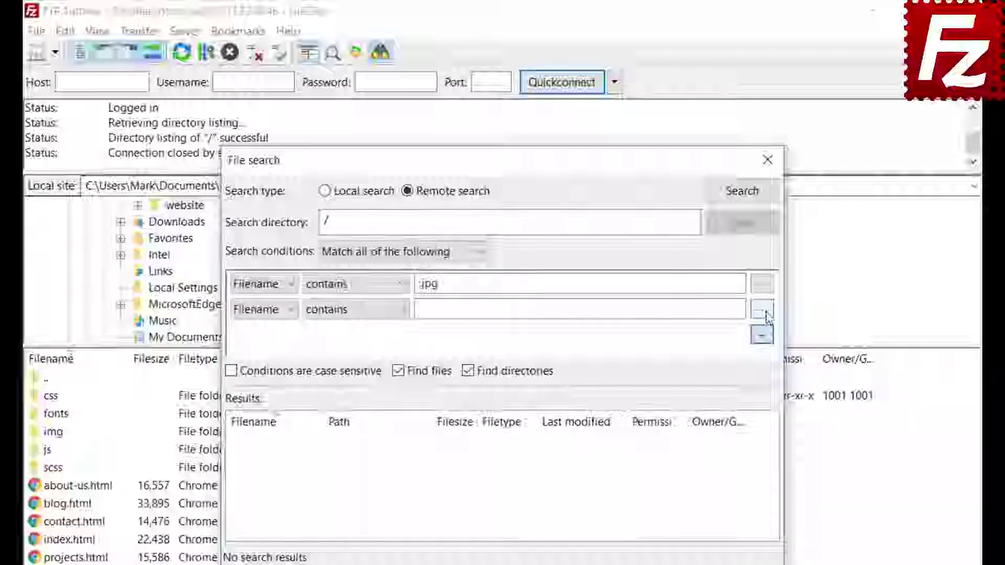
left_click(257, 309)
left_click(261, 343)
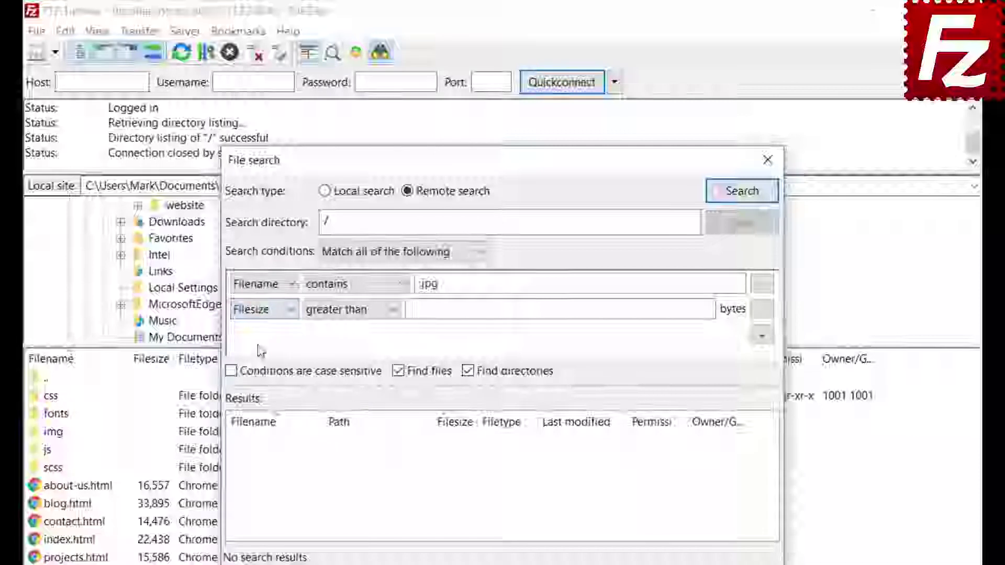
left_click(339, 310)
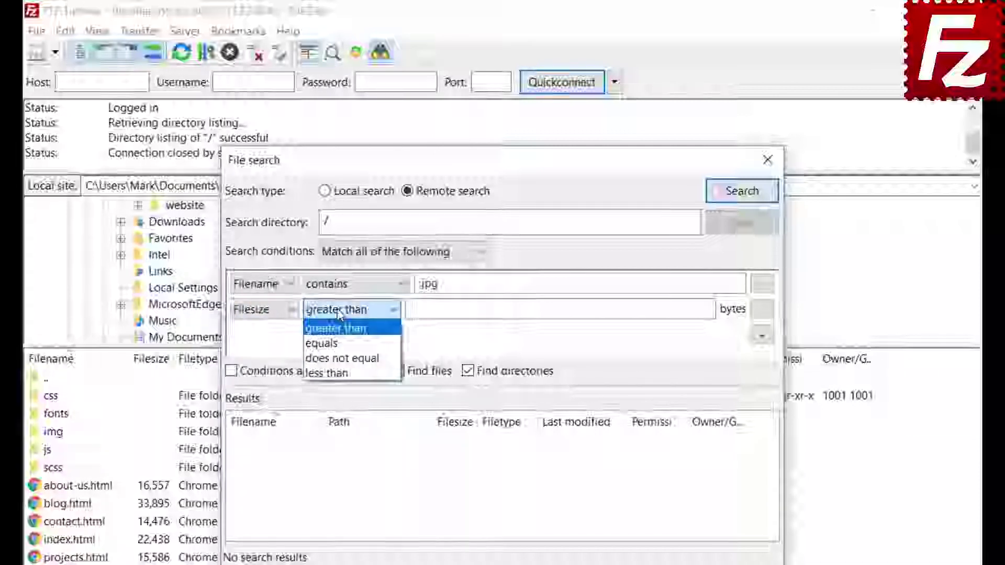
left_click(337, 328)
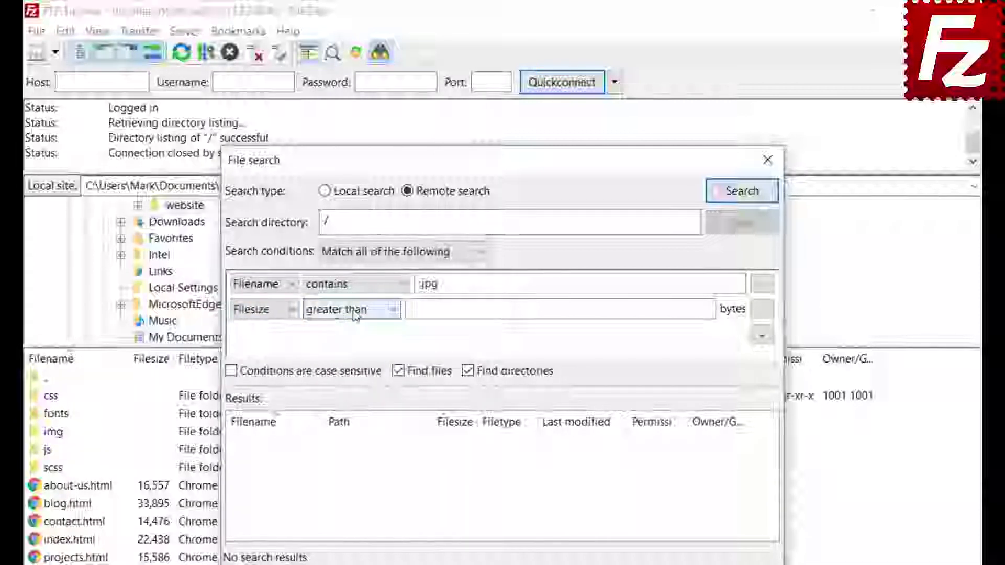
left_click(416, 310)
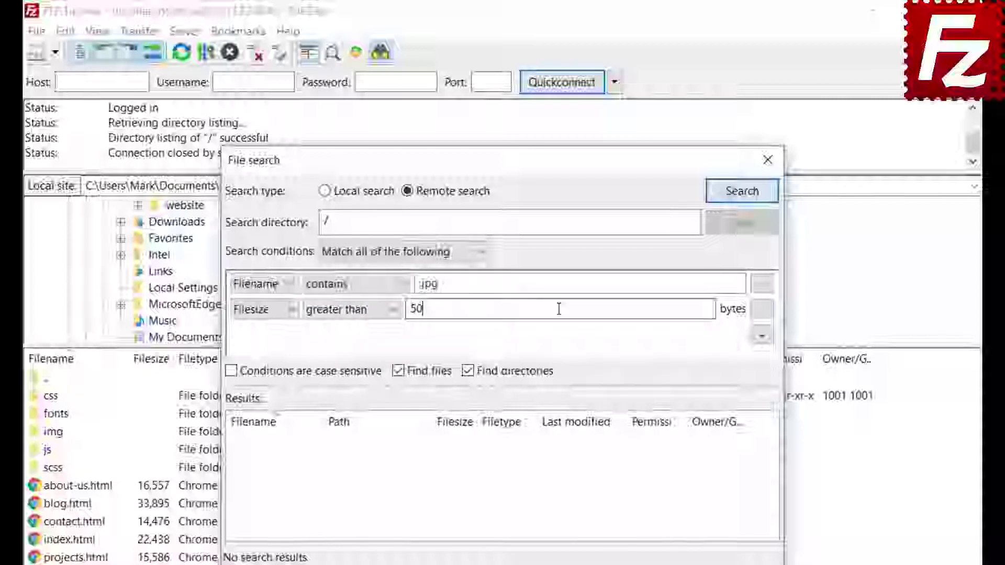
type("500000")
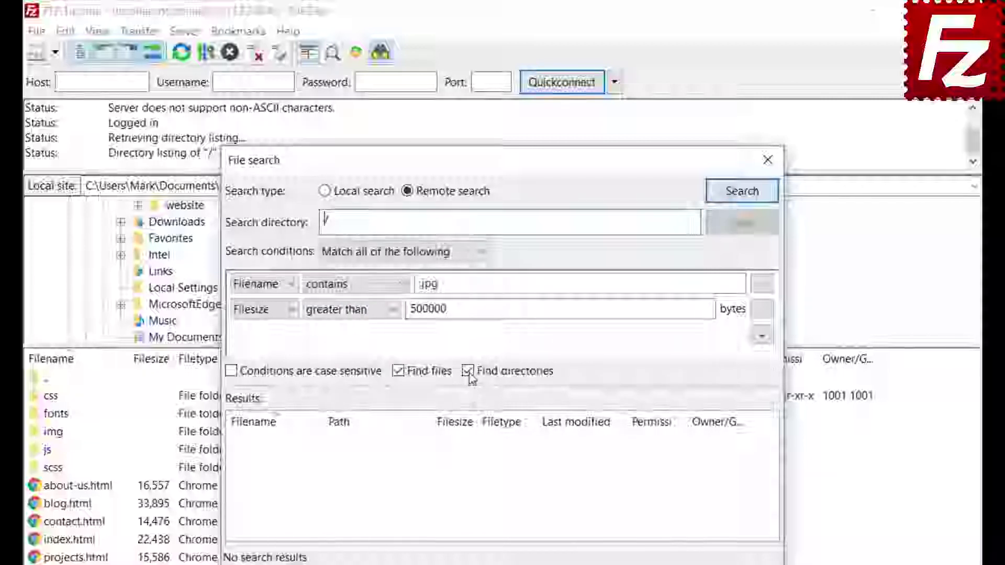
left_click(467, 371)
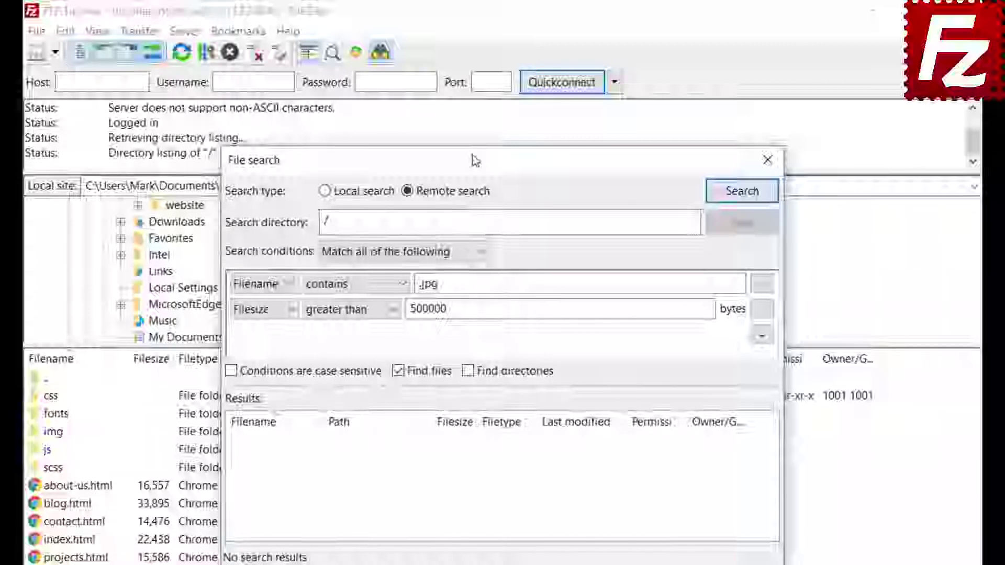
left_click_drag(506, 160, 662, 163)
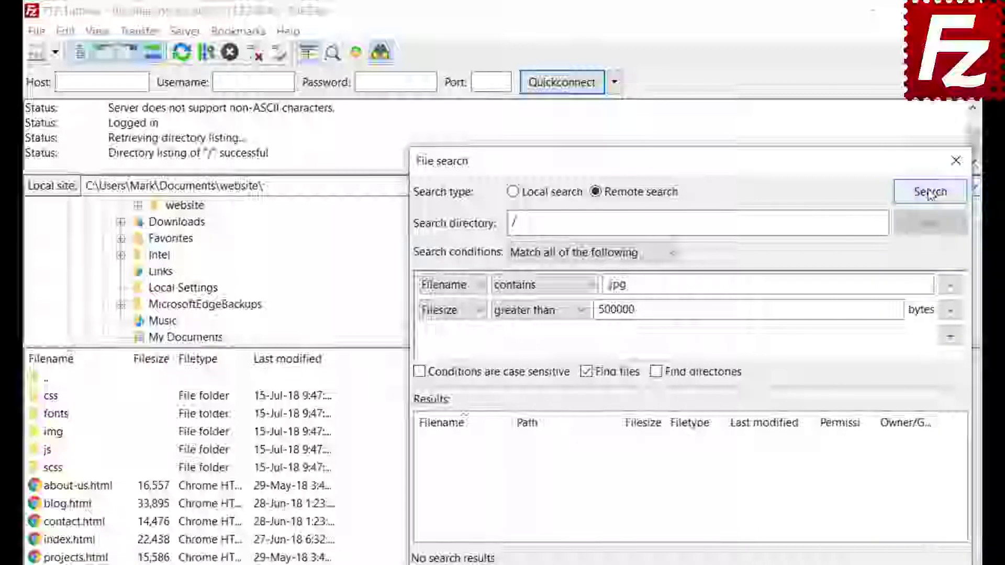
- Run the search, add feature-bg.jpg to the download queue only, then close File search
left_click(929, 193)
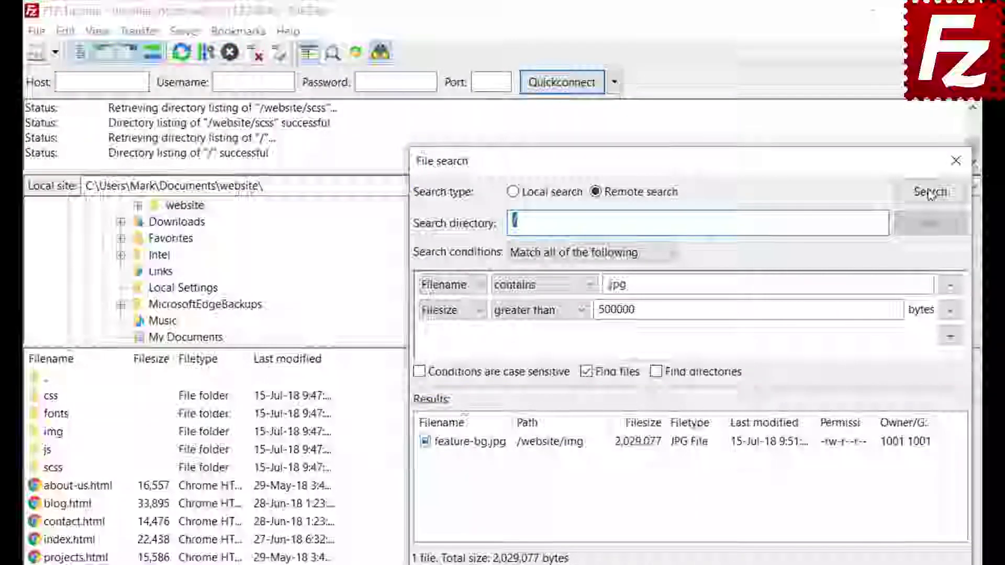
right_click(504, 449)
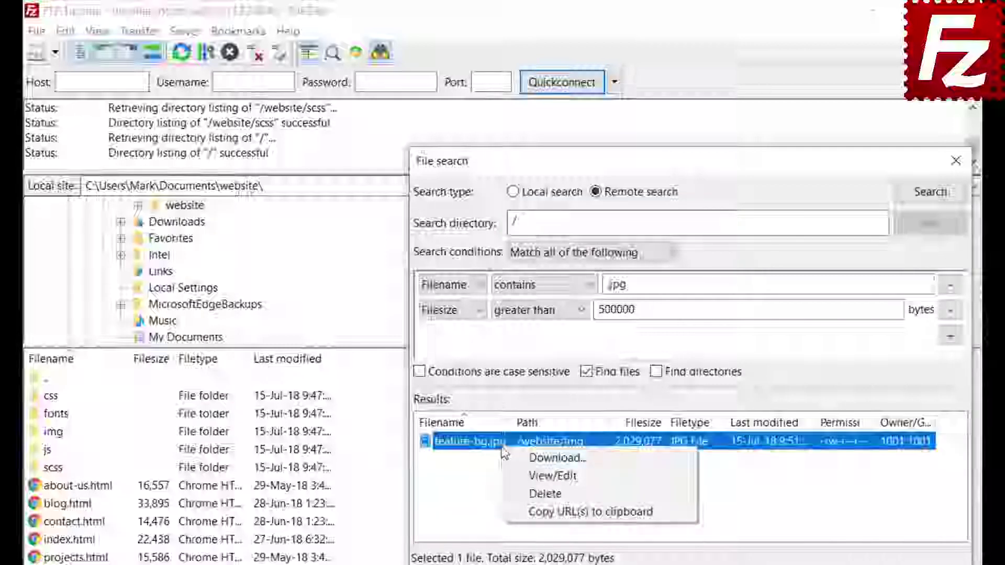
left_click(515, 461)
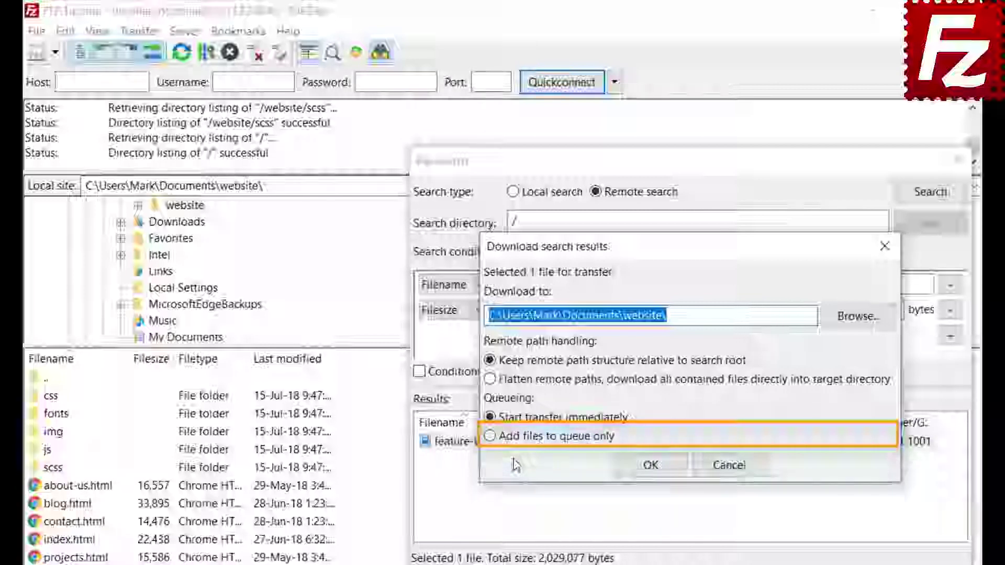
left_click(489, 436)
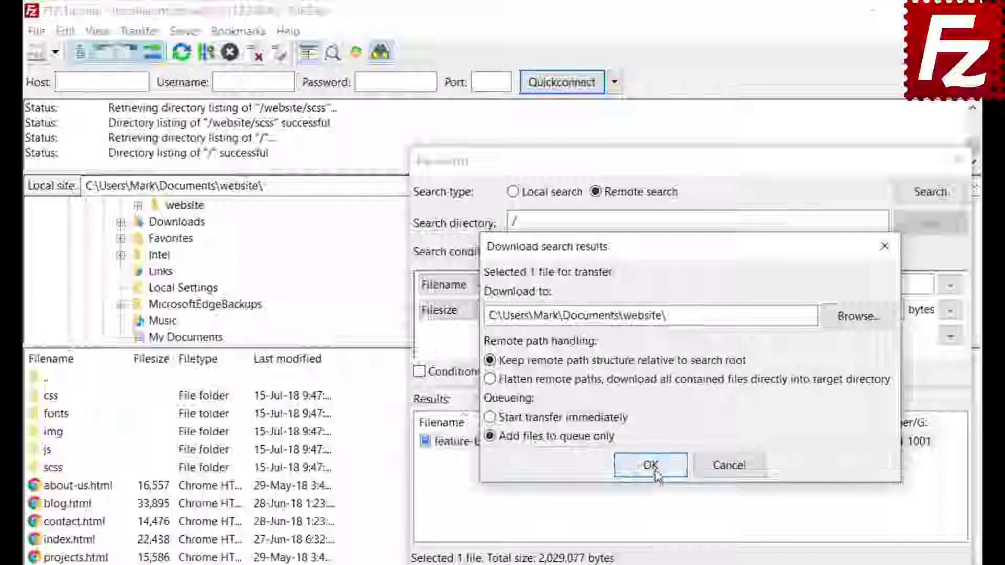
left_click(650, 469)
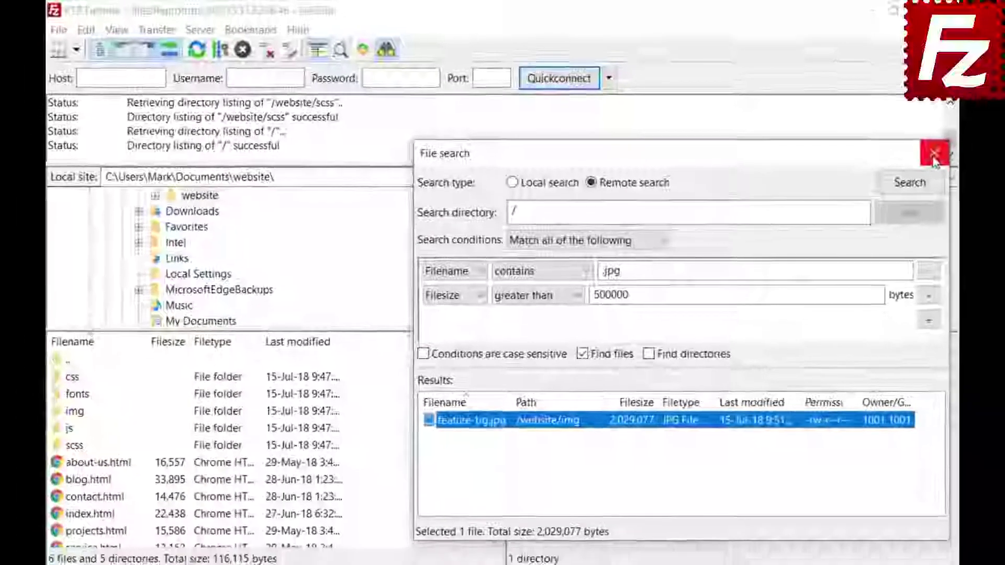
left_click(955, 161)
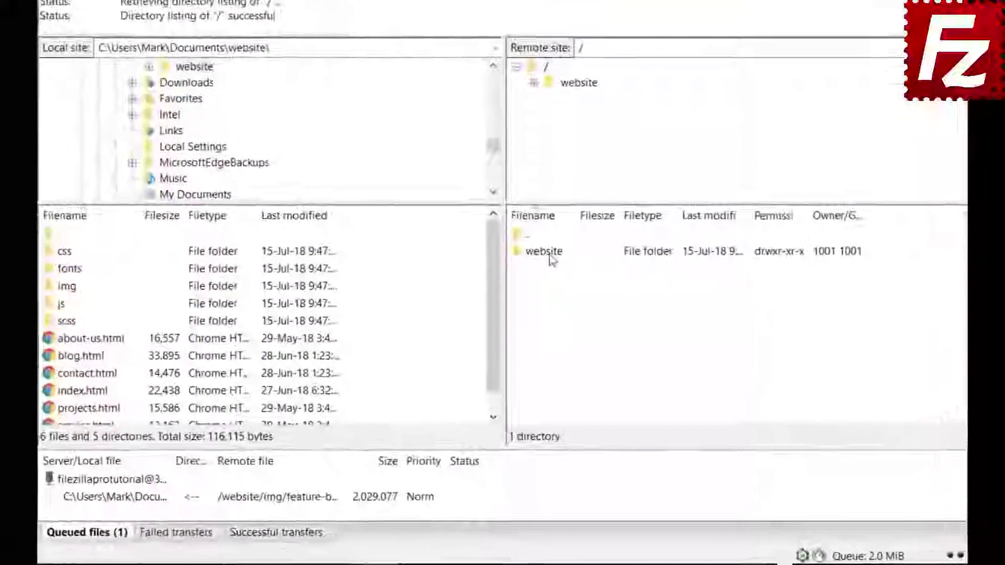
- Open the remote /website/css folder and step through its files
double_click(542, 308)
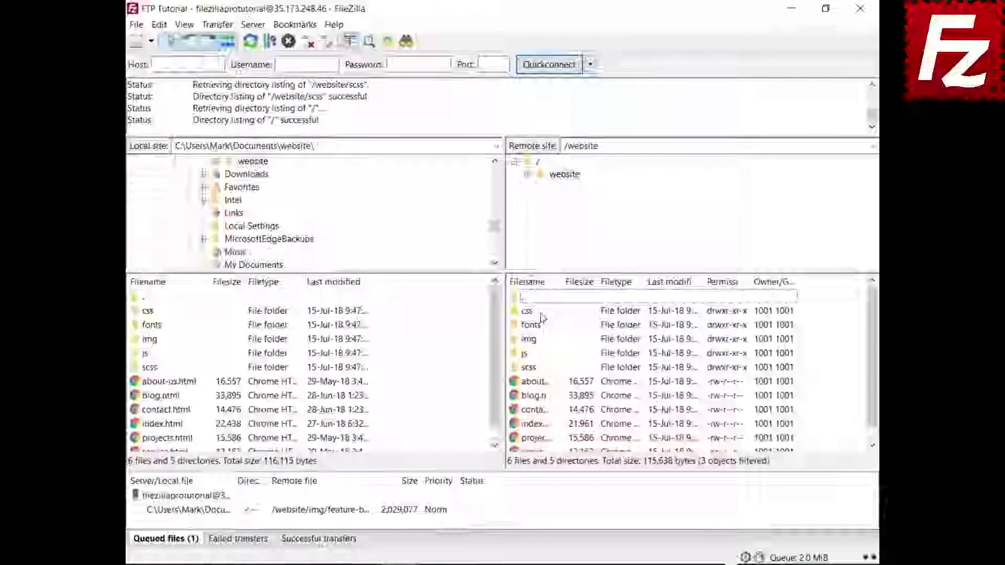
double_click(527, 311)
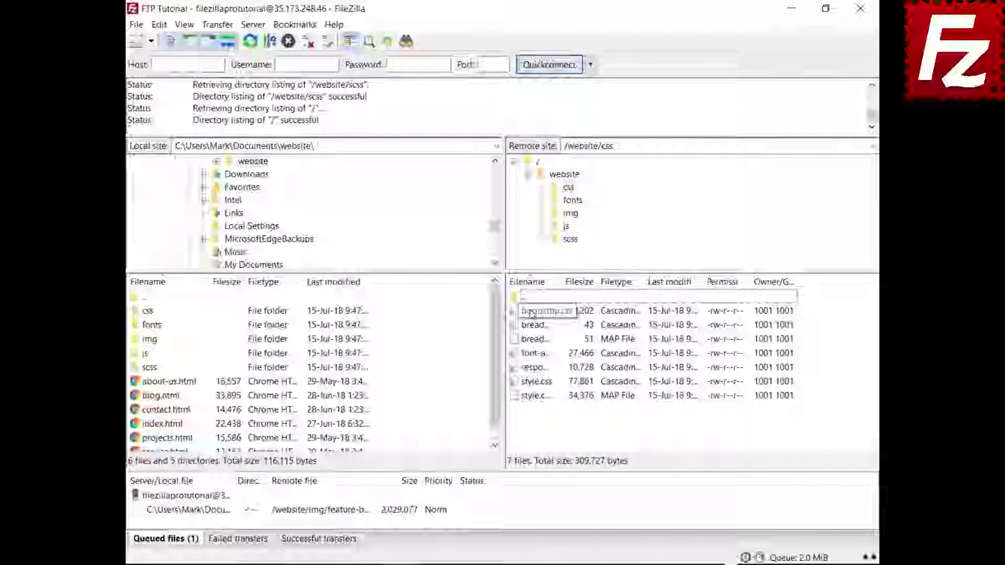
left_click(531, 312)
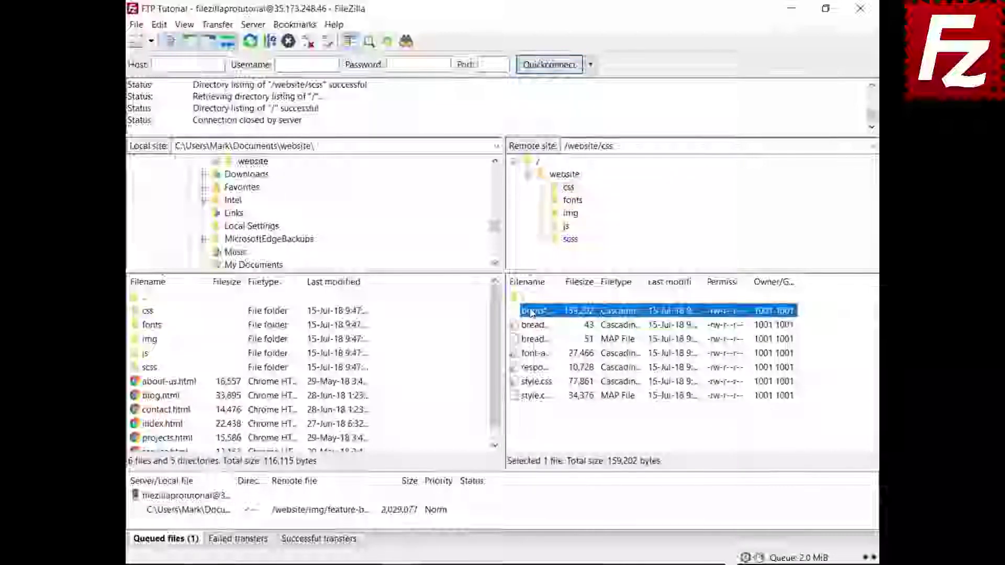
key("Down")
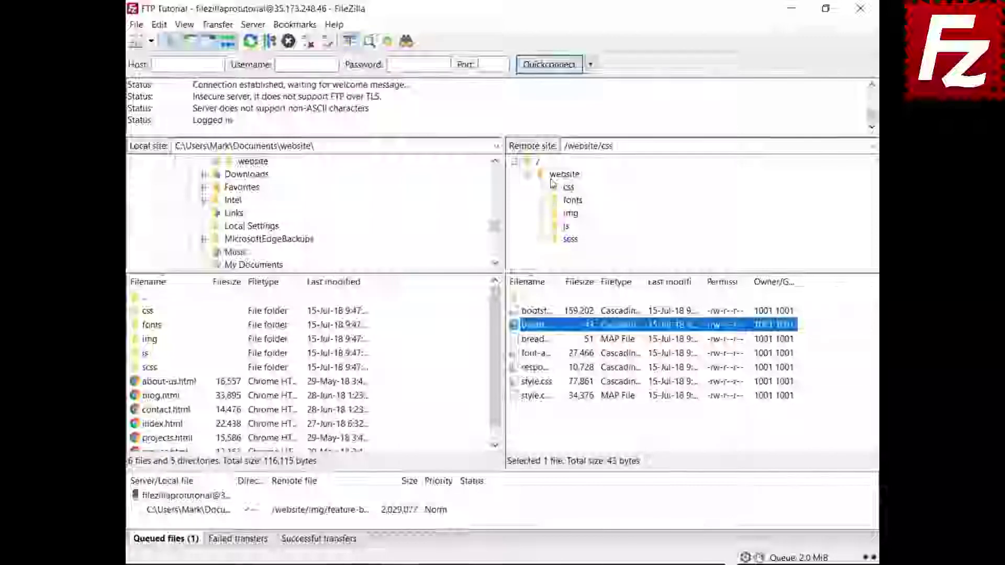
- Quick-filter the remote list on 'sty' with Invert Filter enabled
key("ctrl+f")
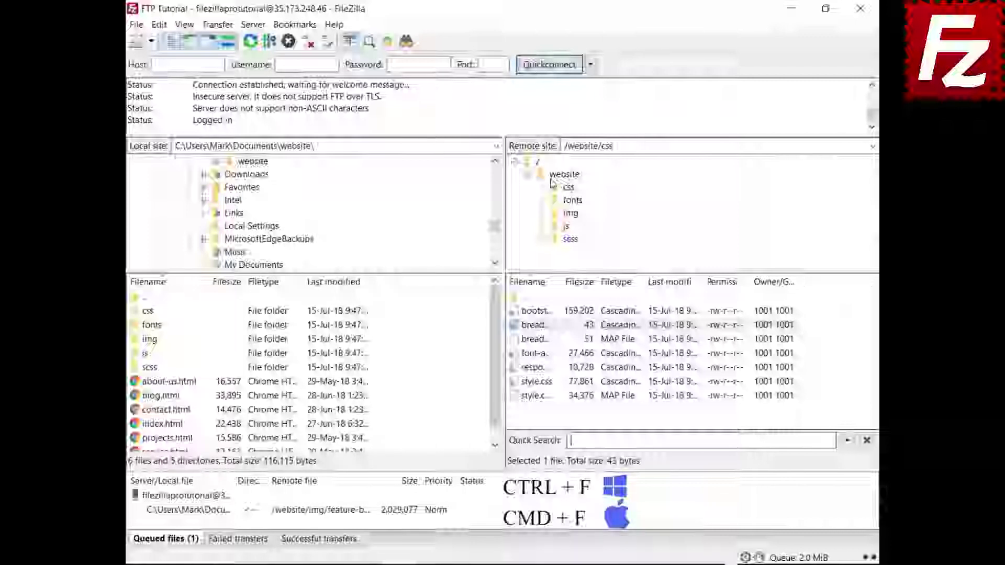
type("s")
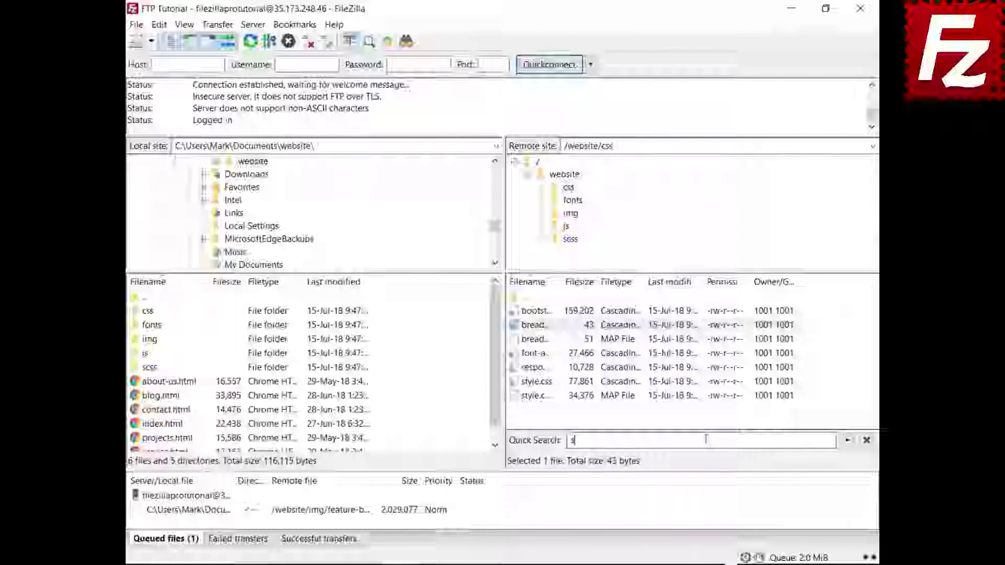
type("tyle")
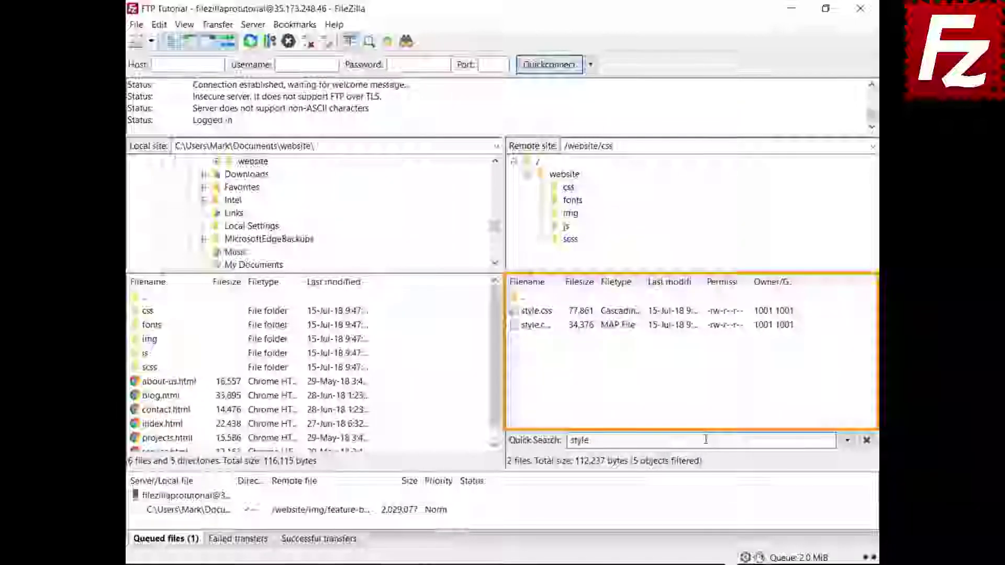
left_click(847, 441)
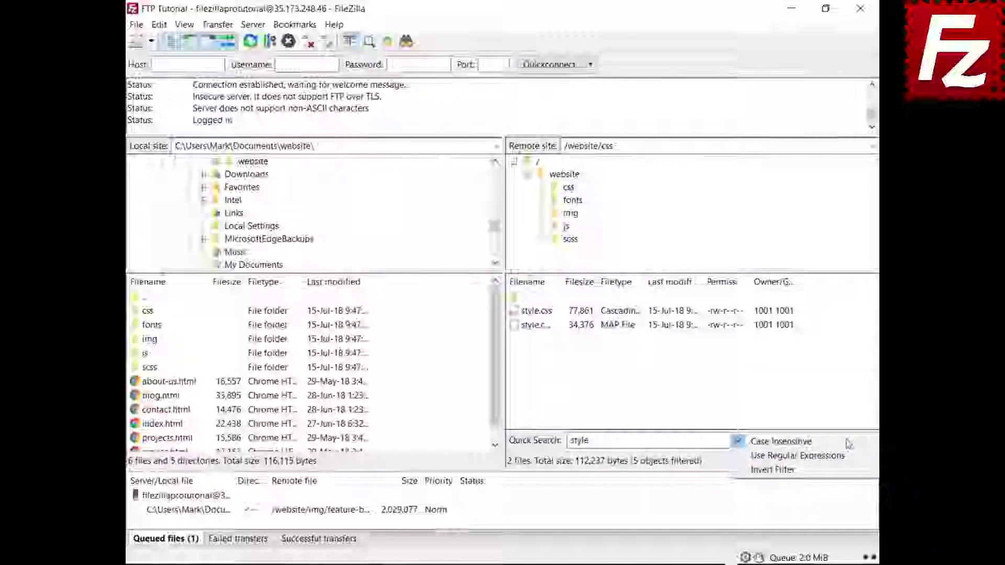
left_click(844, 473)
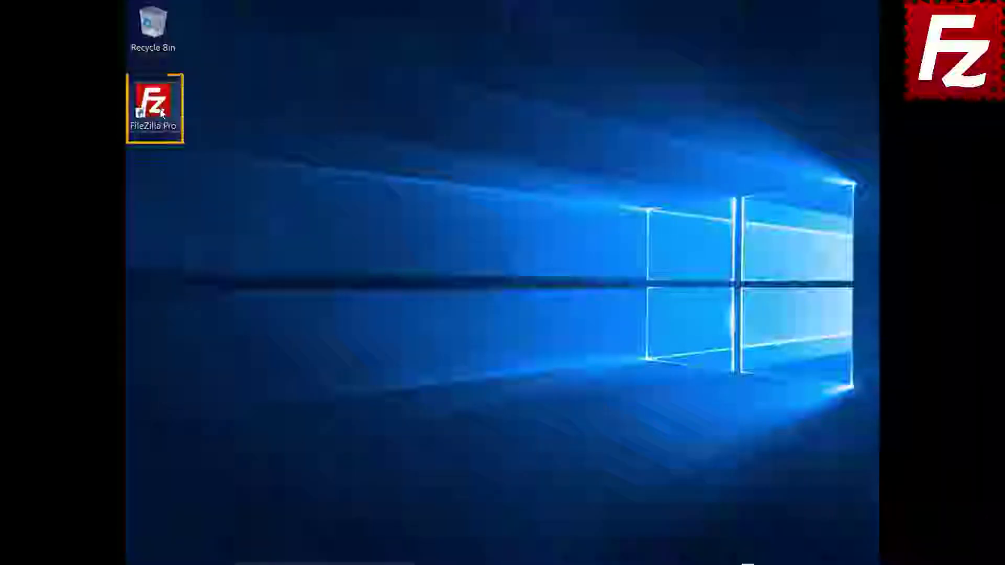
- Launch FileZilla Pro and connect to the saved FTP Tutorial site from the Site Manager list
double_click(155, 105)
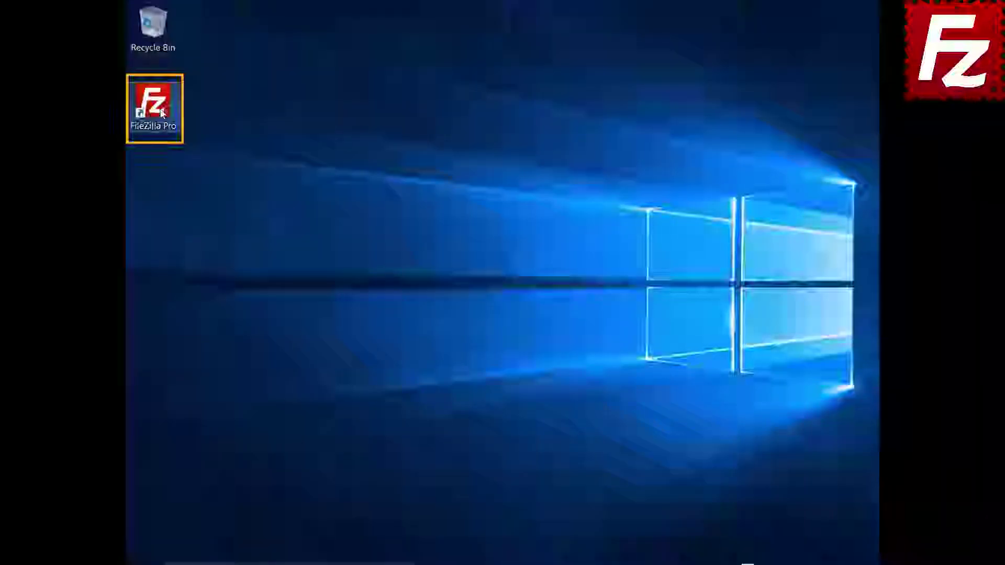
left_click(170, 50)
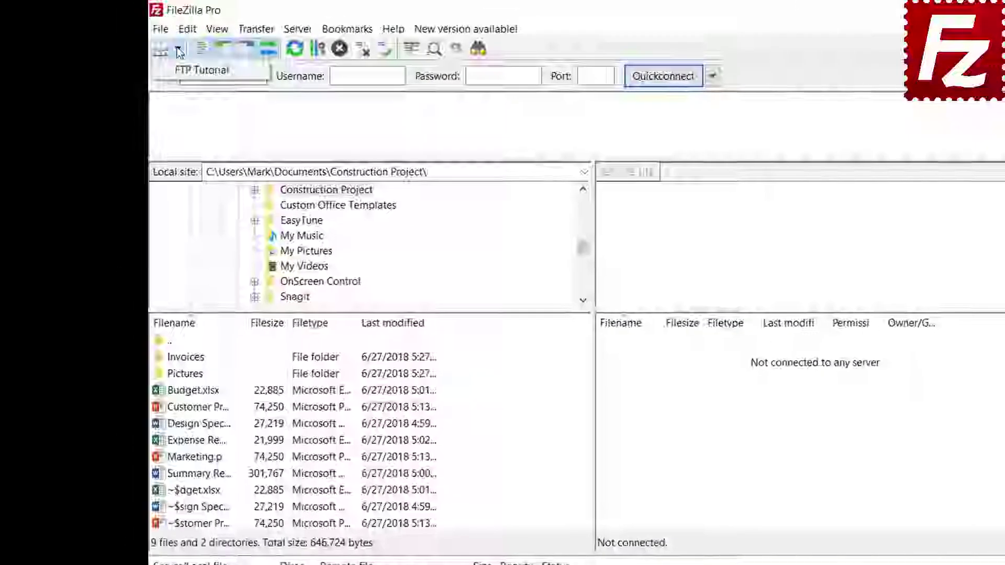
left_click(179, 70)
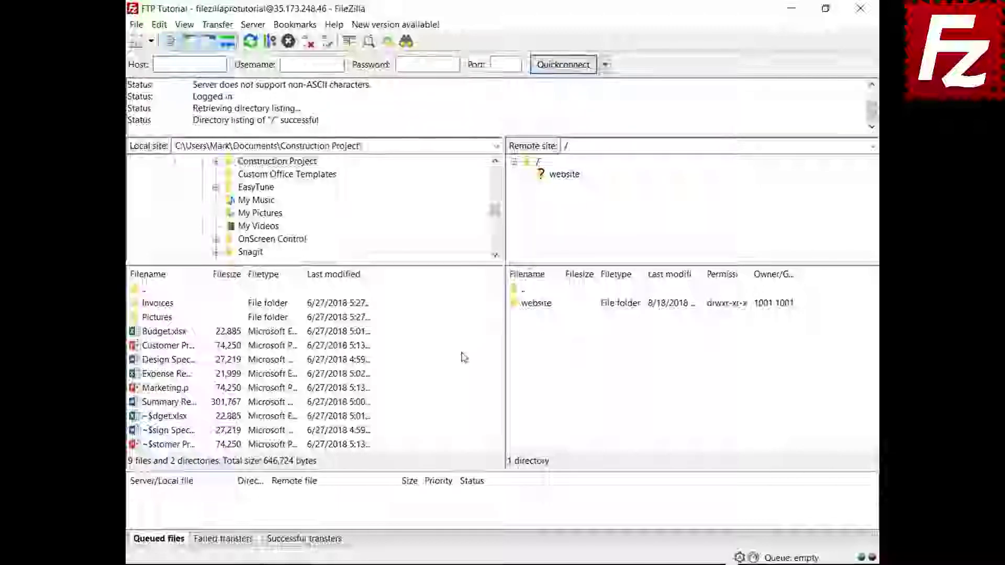
- Upload the summary report, queue Budget.xlsx and the Invoices folder, then process the queue
right_click(169, 406)
left_click(191, 413)
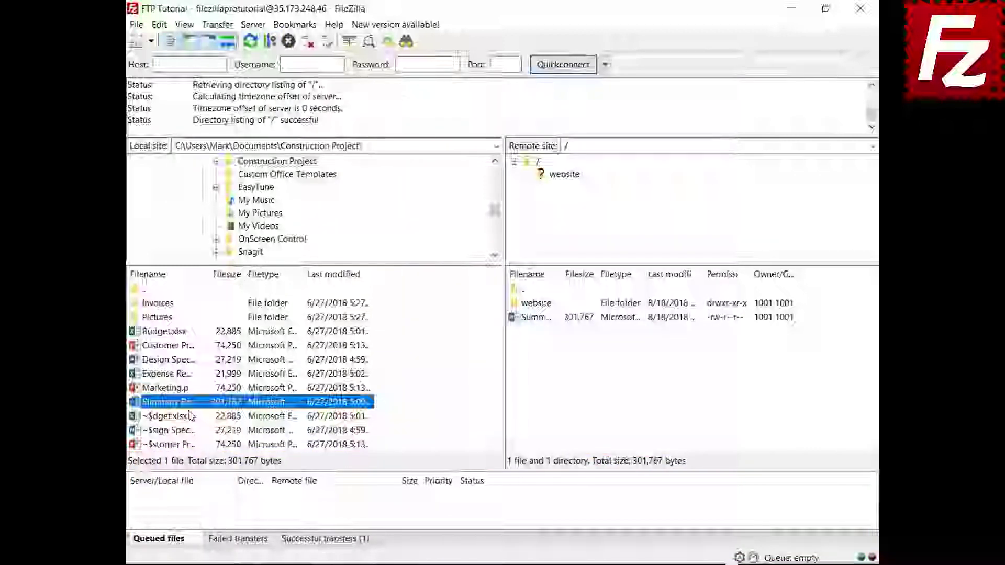
right_click(169, 332)
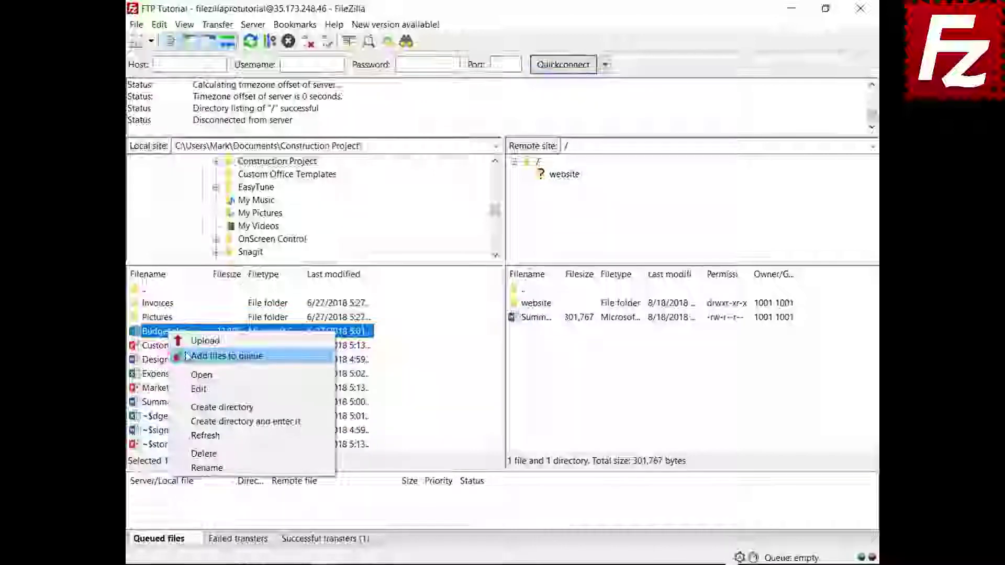
left_click(187, 356)
right_click(169, 304)
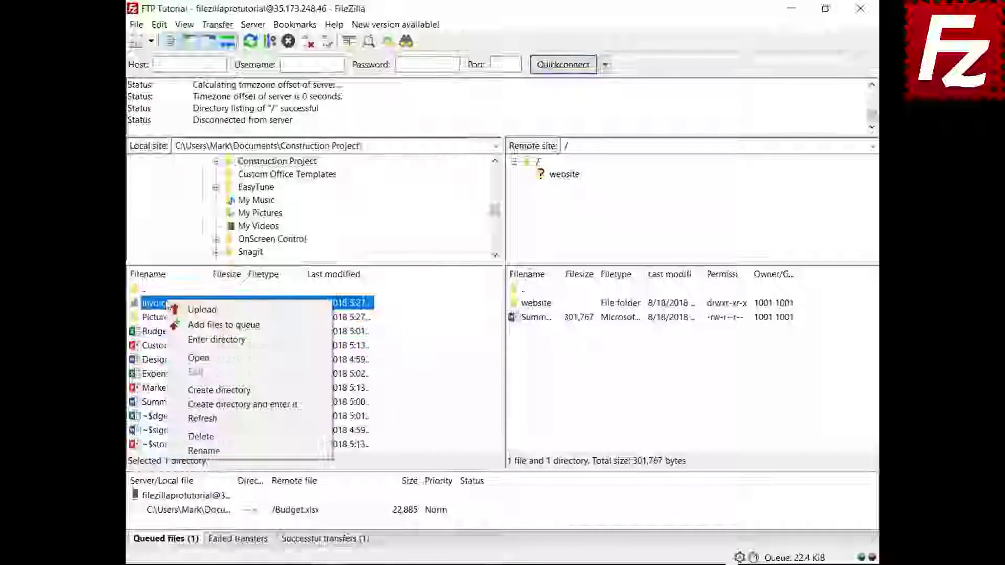
left_click(178, 325)
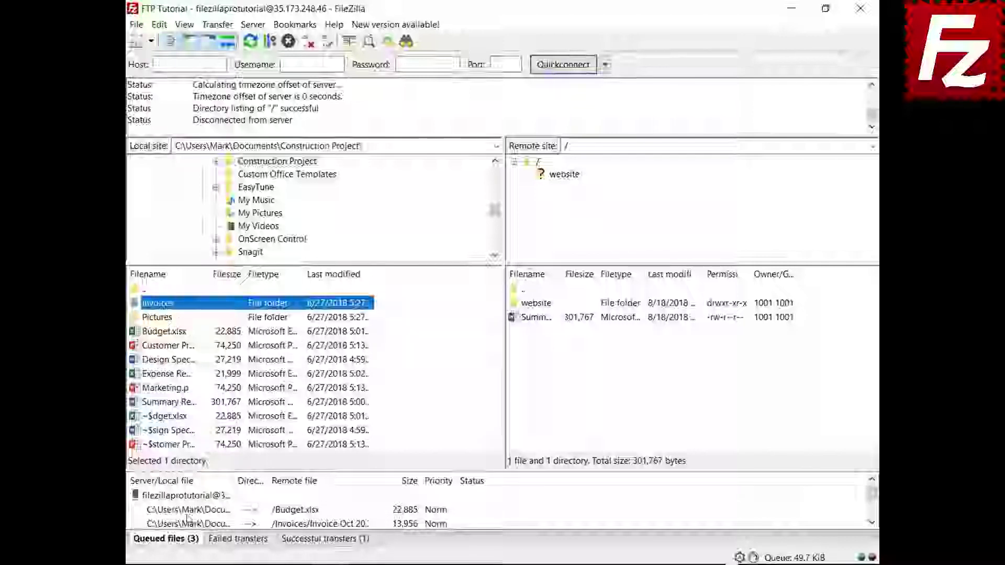
right_click(192, 497)
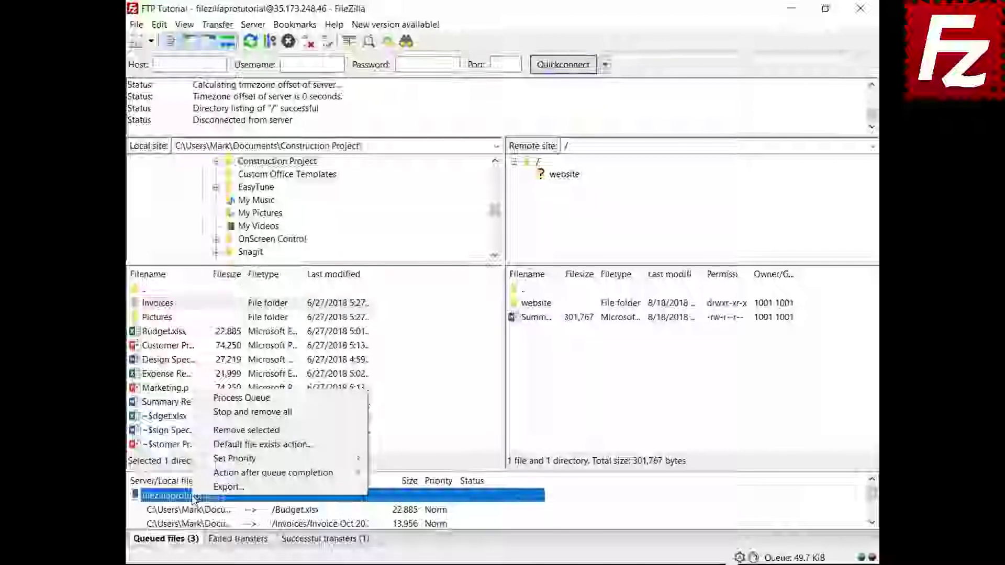
left_click(220, 399)
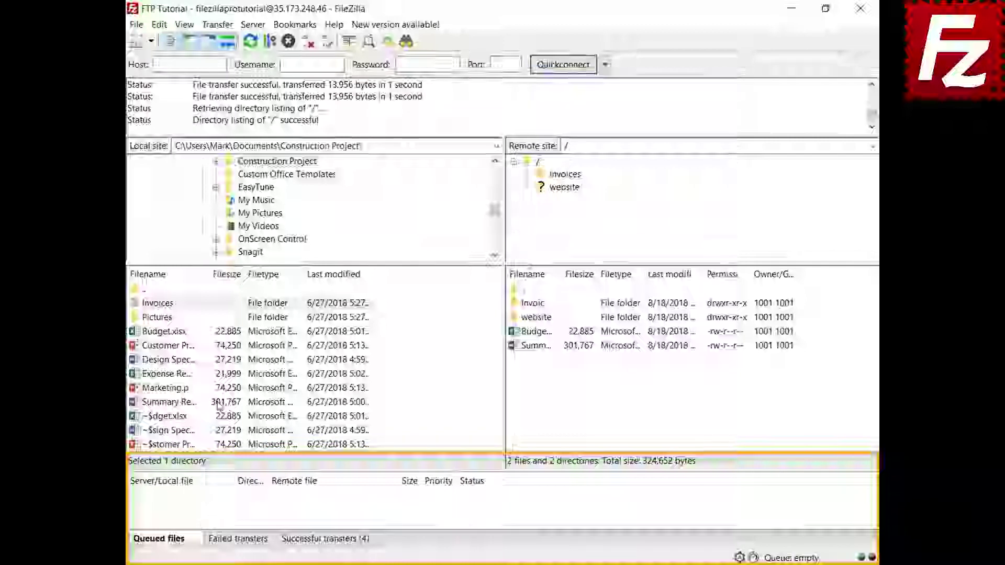
- Queue Design Specs.docx and Expense Report.xlsx for upload and sort the queue by size
right_click(175, 363)
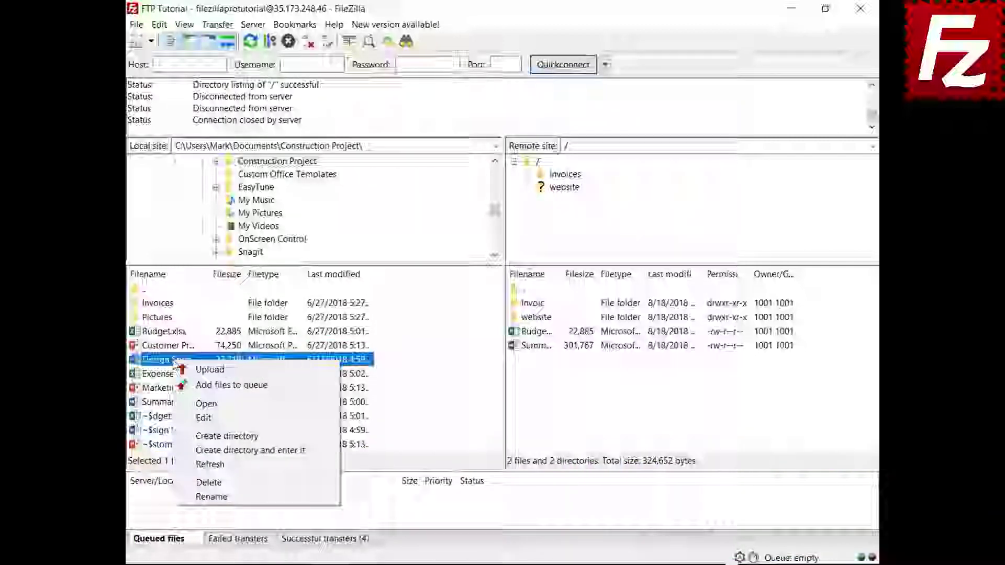
left_click(194, 385)
right_click(181, 374)
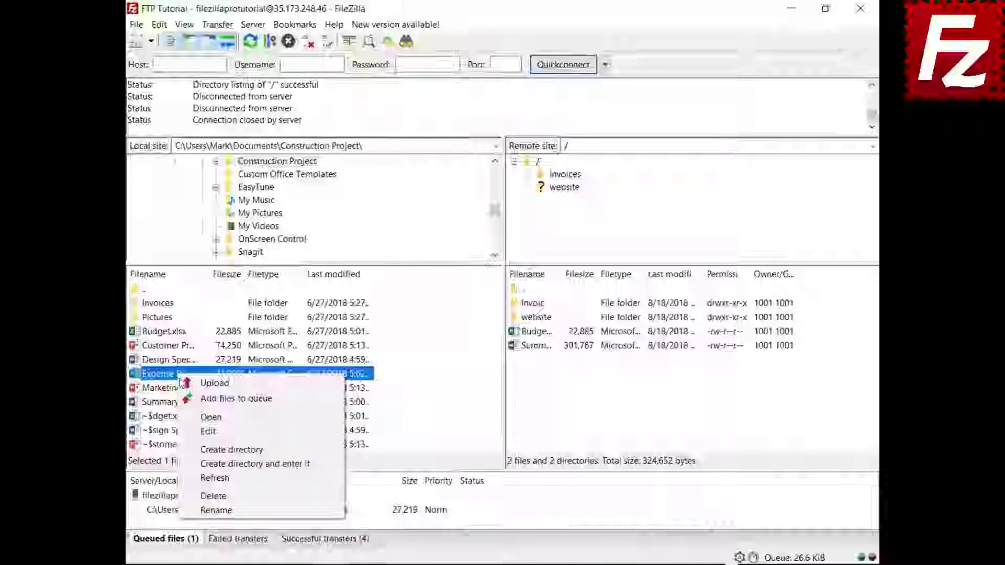
left_click(196, 398)
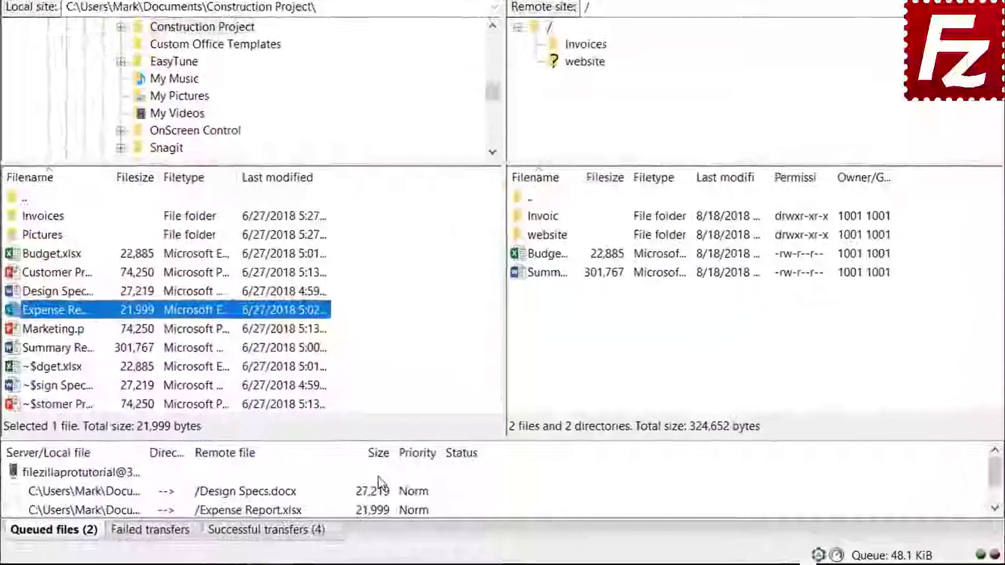
left_click(370, 446)
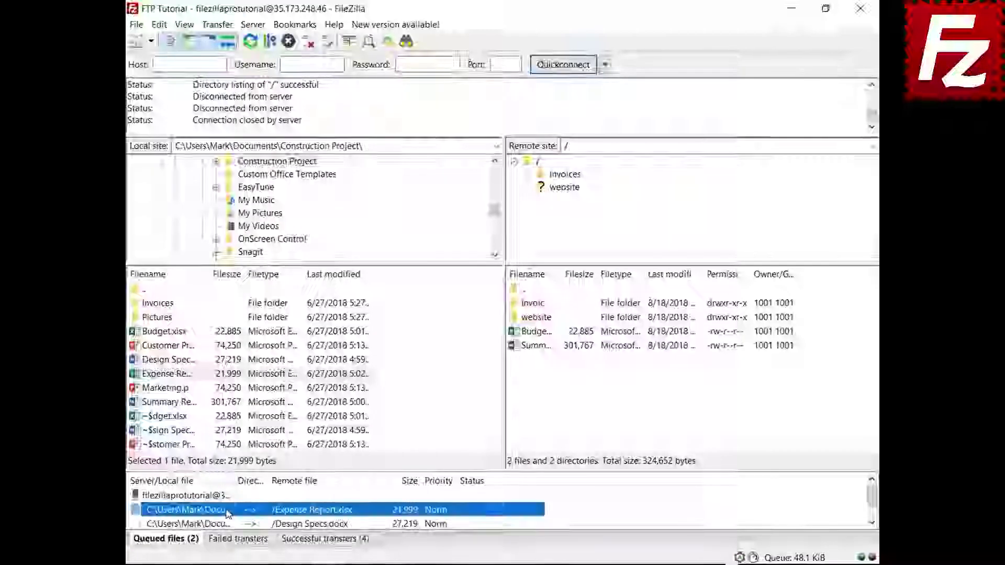
- Give the Expense Report transfer Highest priority and process the queue
right_click(228, 510)
mouse_move(256, 476)
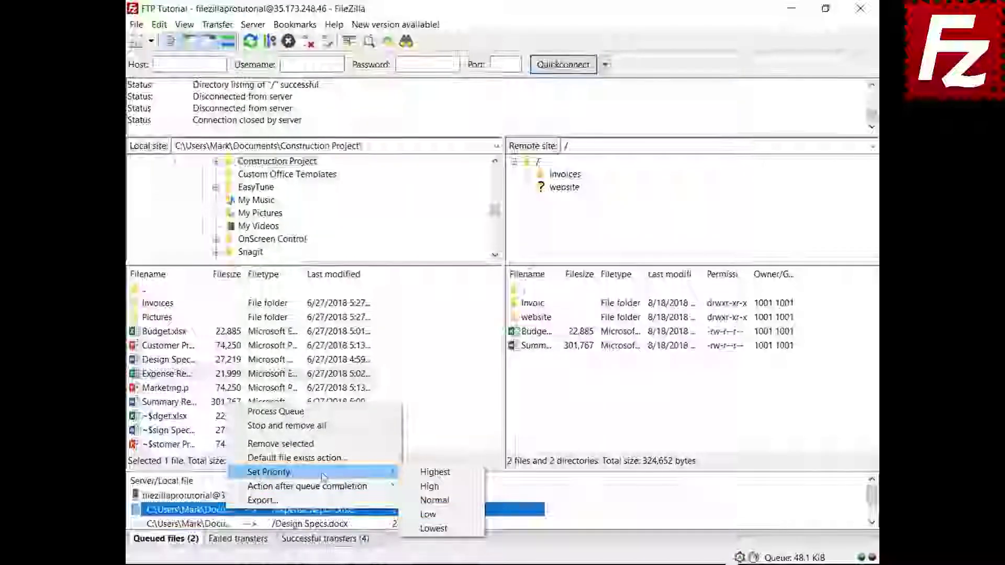
left_click(428, 473)
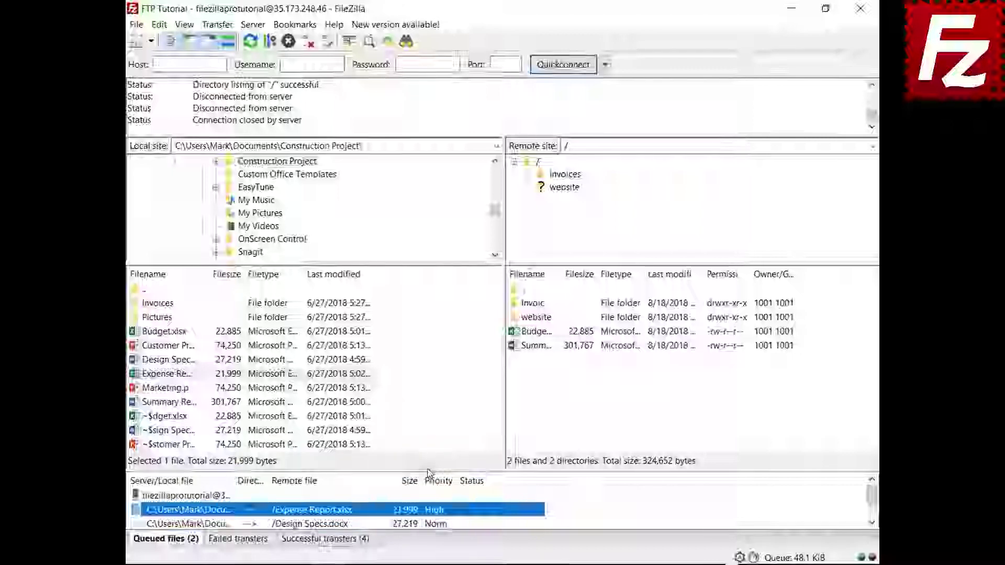
right_click(211, 497)
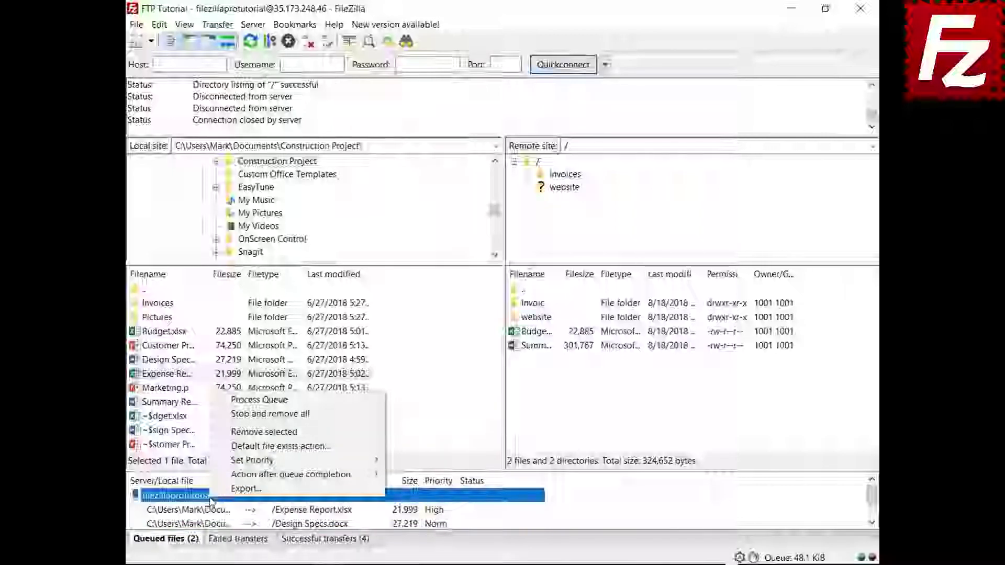
left_click(271, 400)
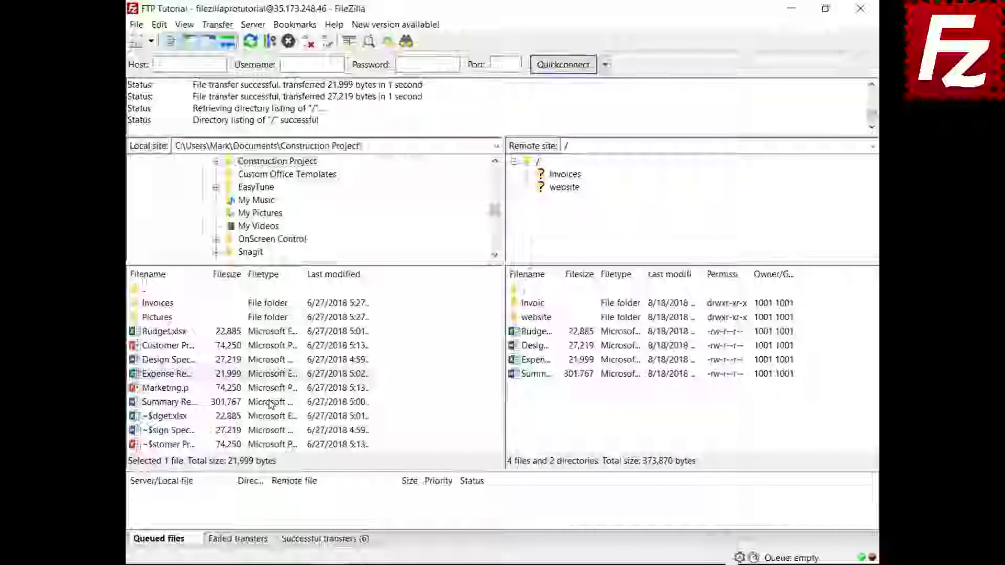
- Queue Budget.xlsx for upload and view the default file-exists settings without changes
right_click(181, 333)
left_click(194, 359)
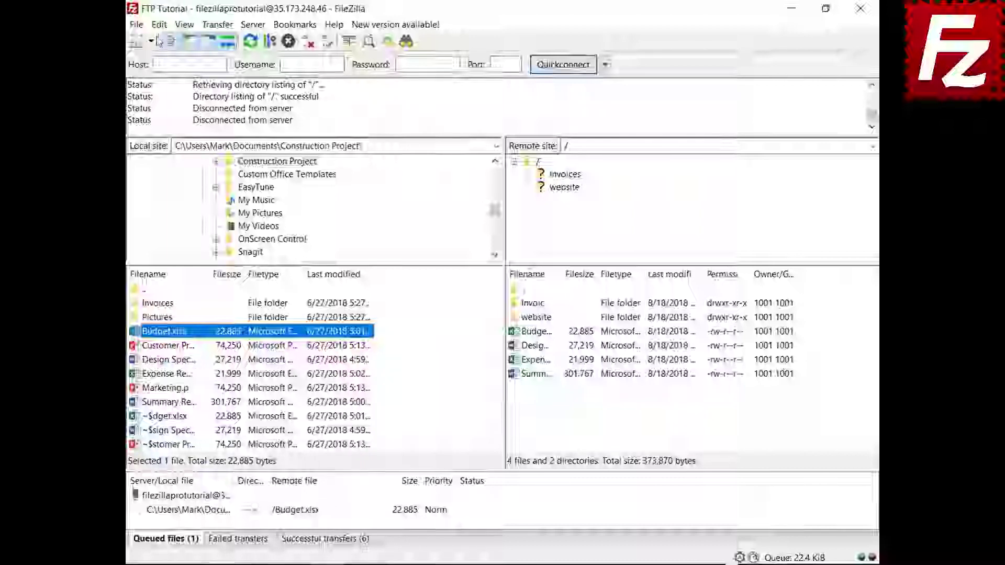
left_click(159, 24)
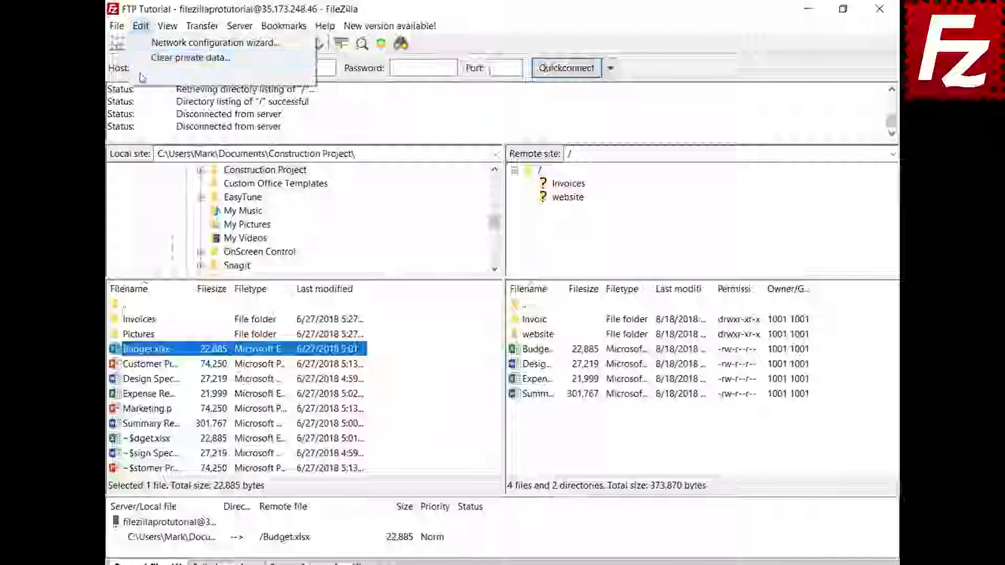
left_click(143, 75)
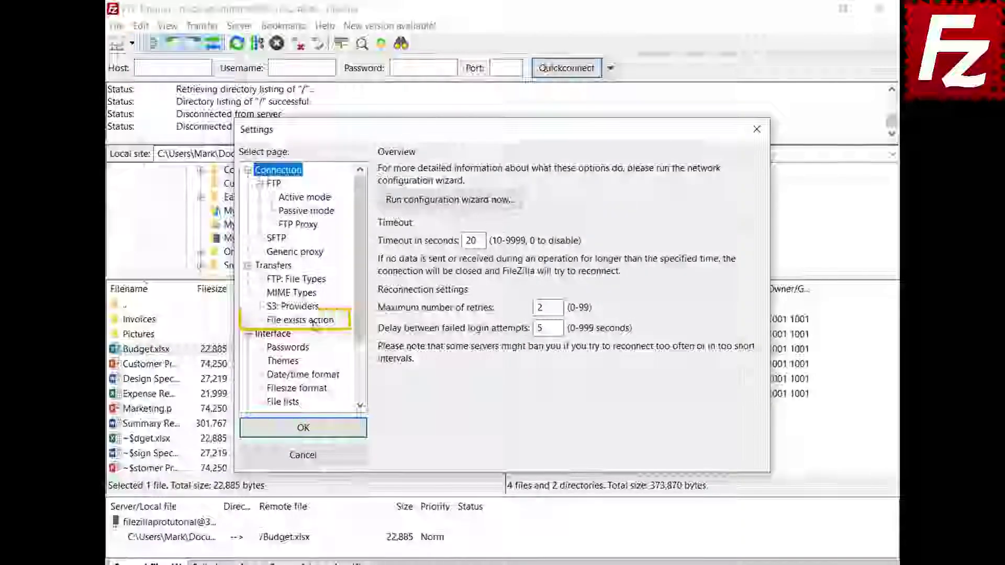
left_click(313, 321)
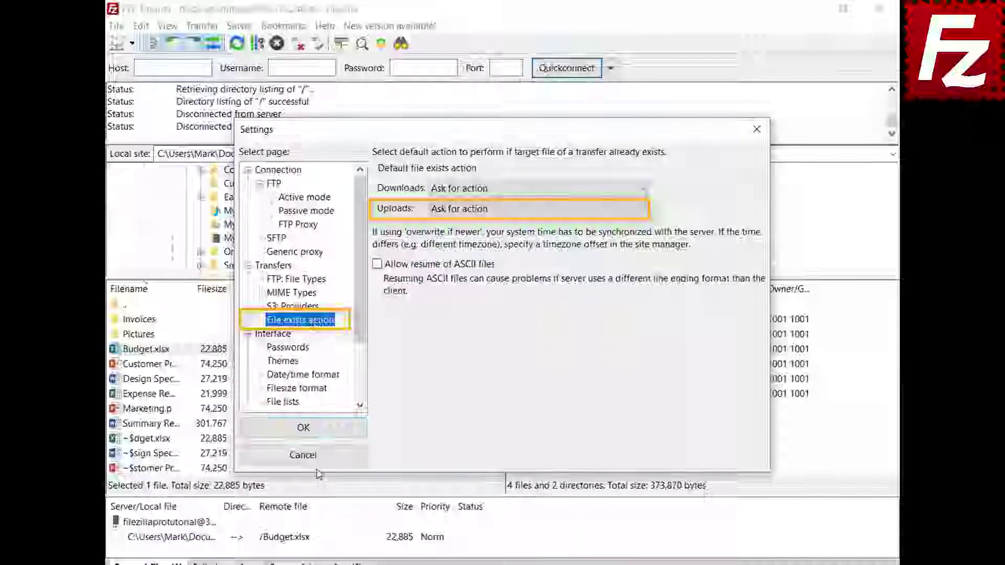
left_click(314, 458)
- Set the queued Budget.xlsx upload to Overwrite file and process the queue
left_click(214, 537)
right_click(215, 538)
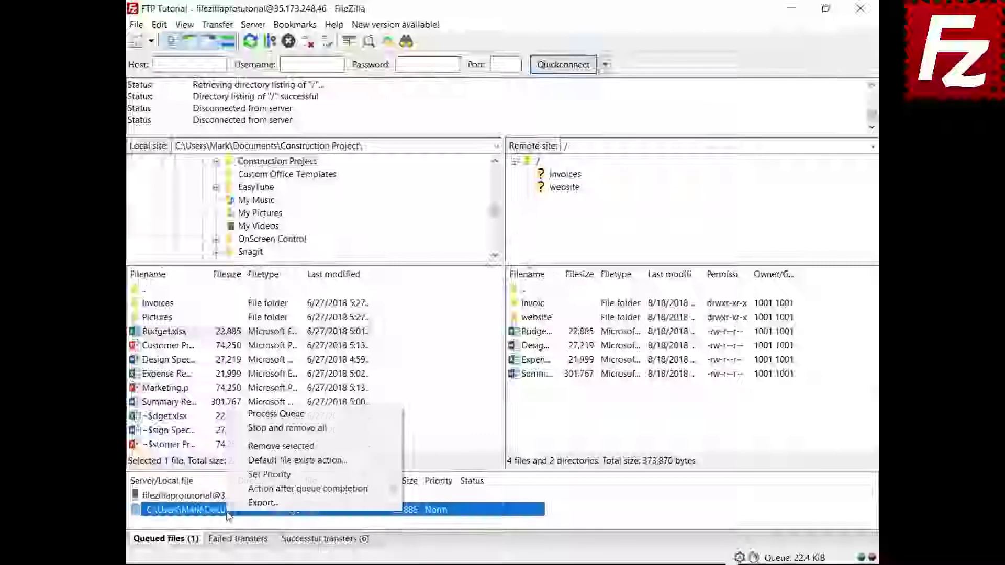
left_click(248, 461)
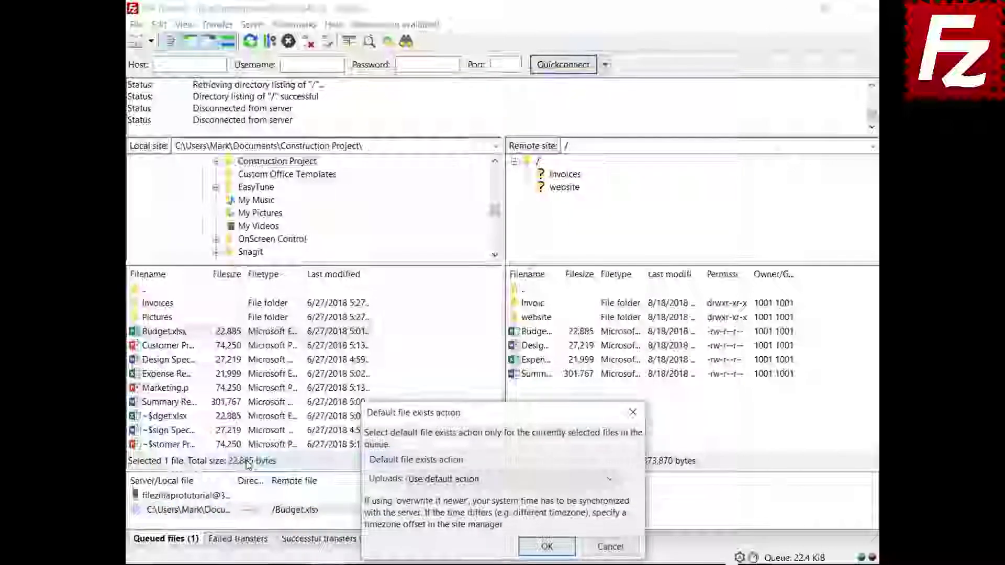
left_click(438, 480)
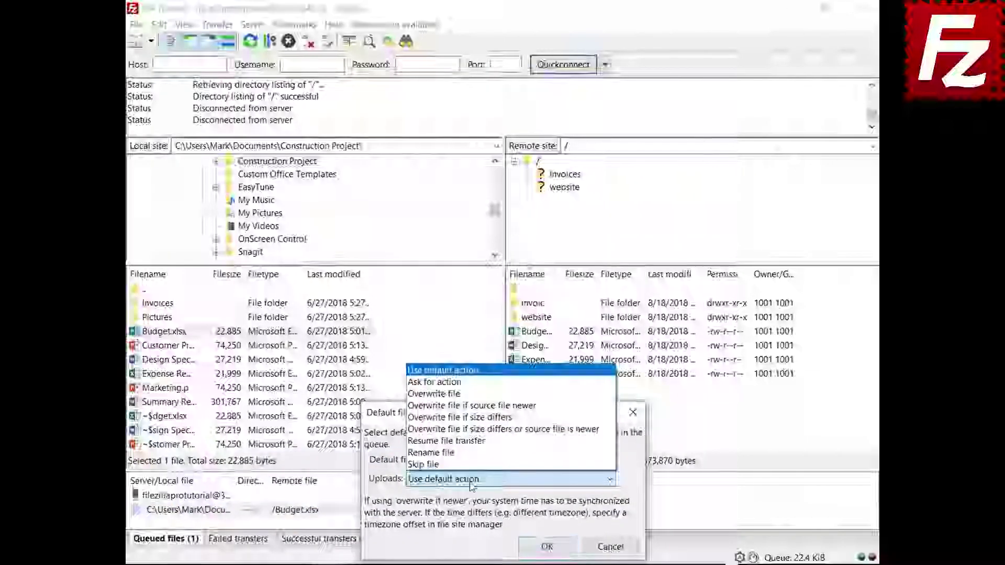
left_click(435, 393)
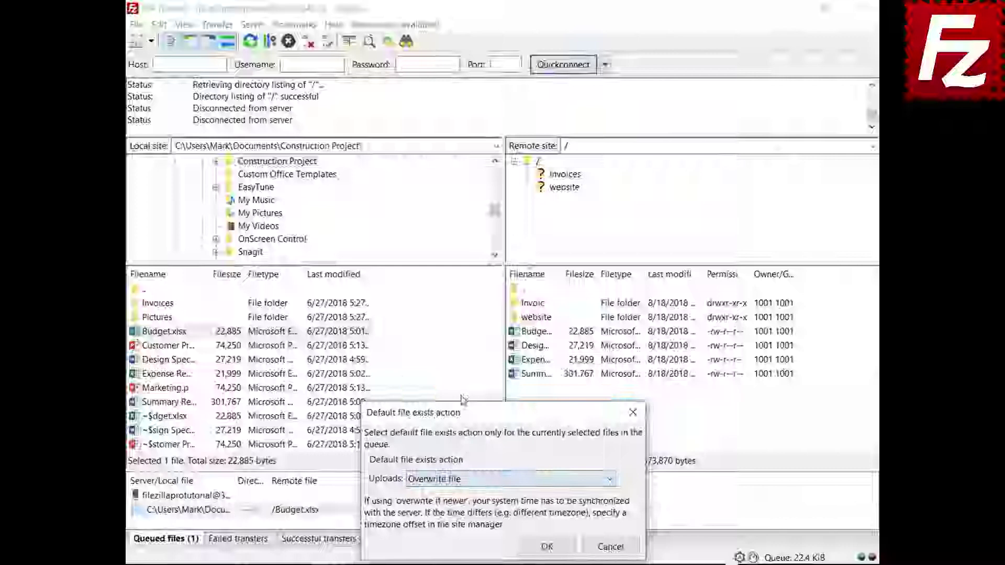
left_click(546, 547)
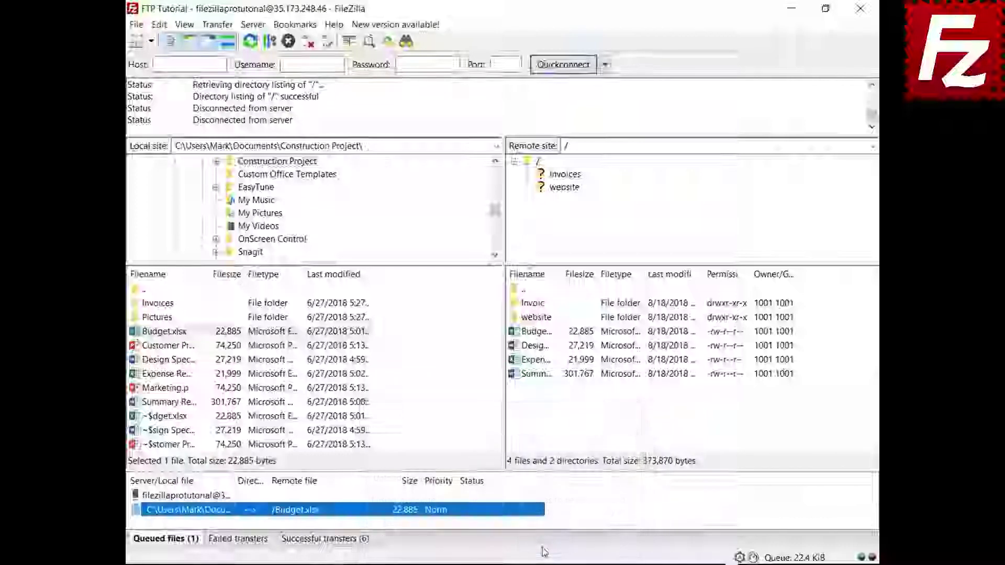
right_click(190, 497)
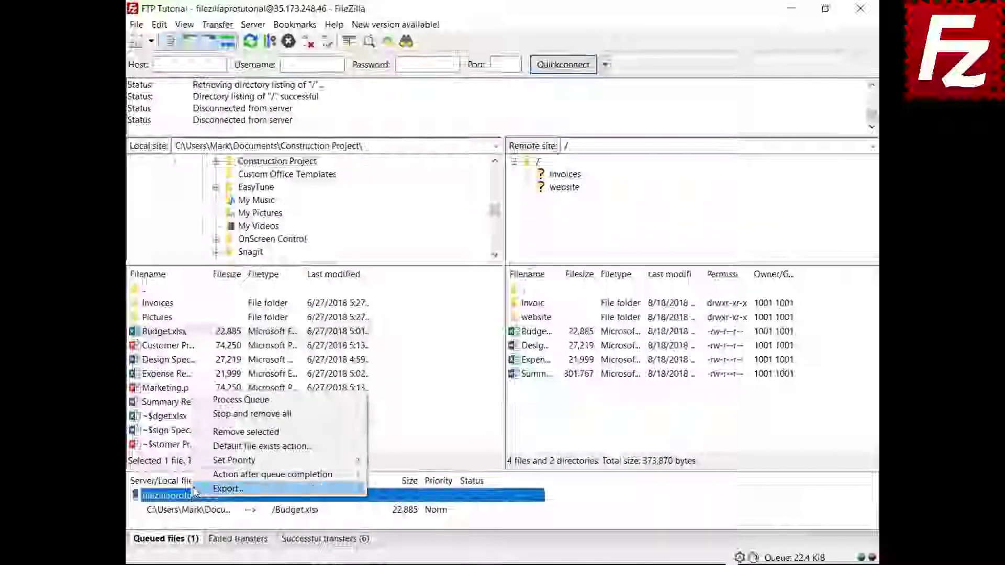
left_click(203, 400)
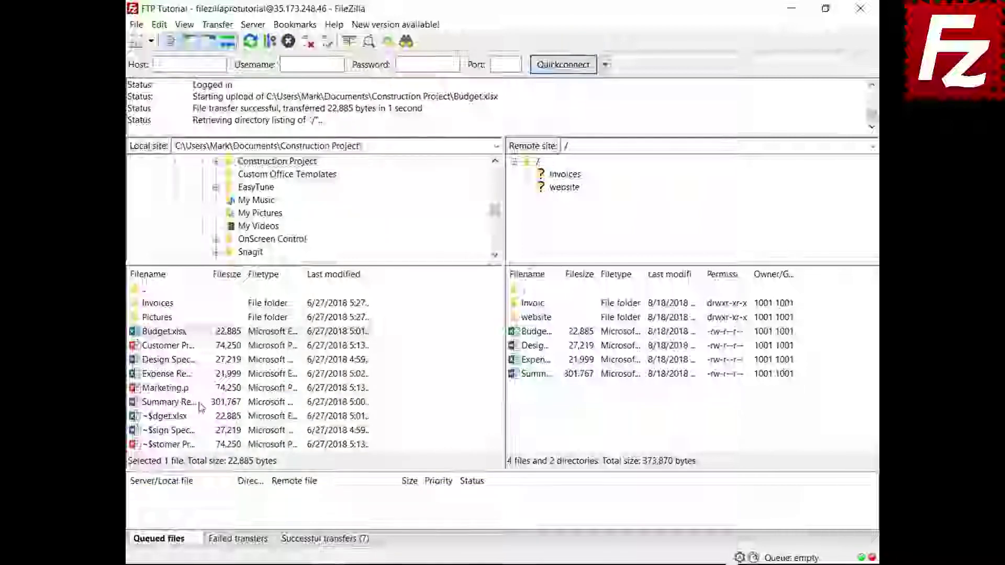
- Queue Marketing.pptx and set the after-completion action to Close FileZilla
left_click(169, 390)
right_click(168, 391)
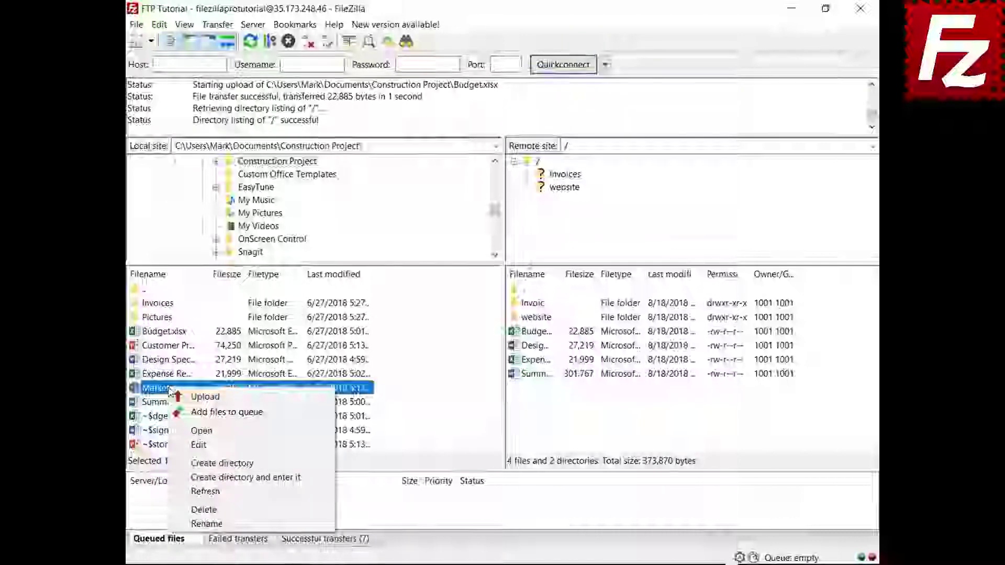
left_click(183, 412)
right_click(199, 515)
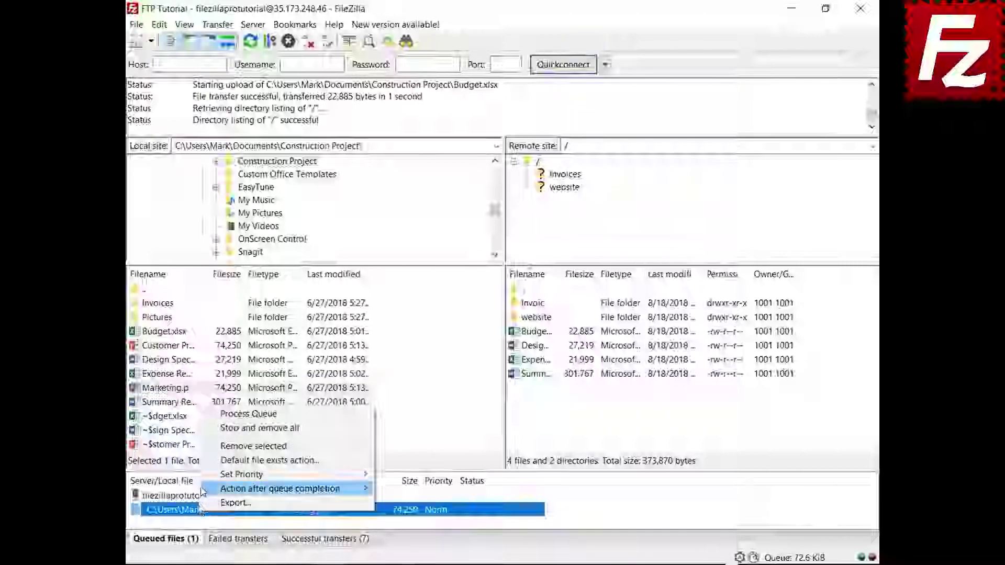
mouse_move(293, 488)
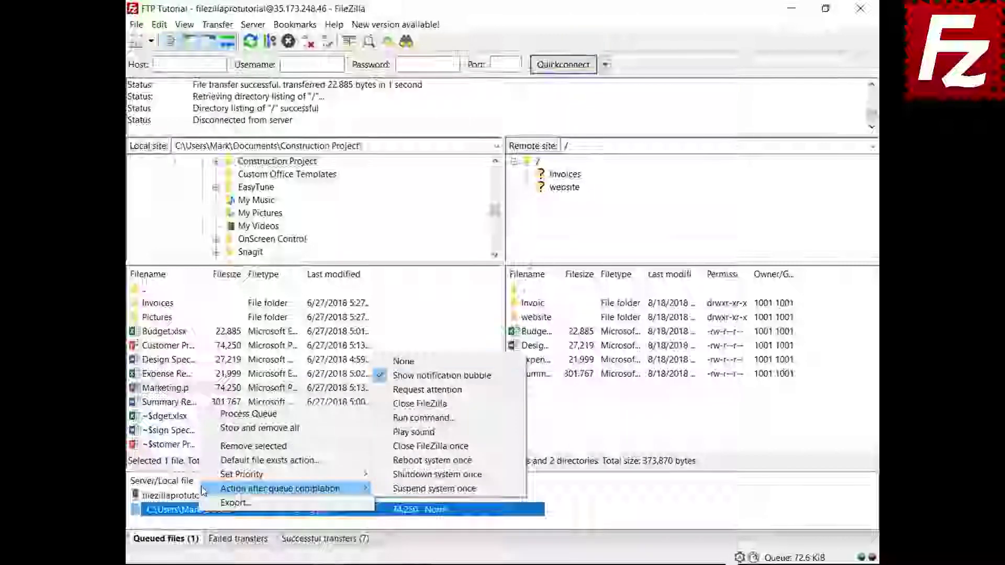
left_click(391, 403)
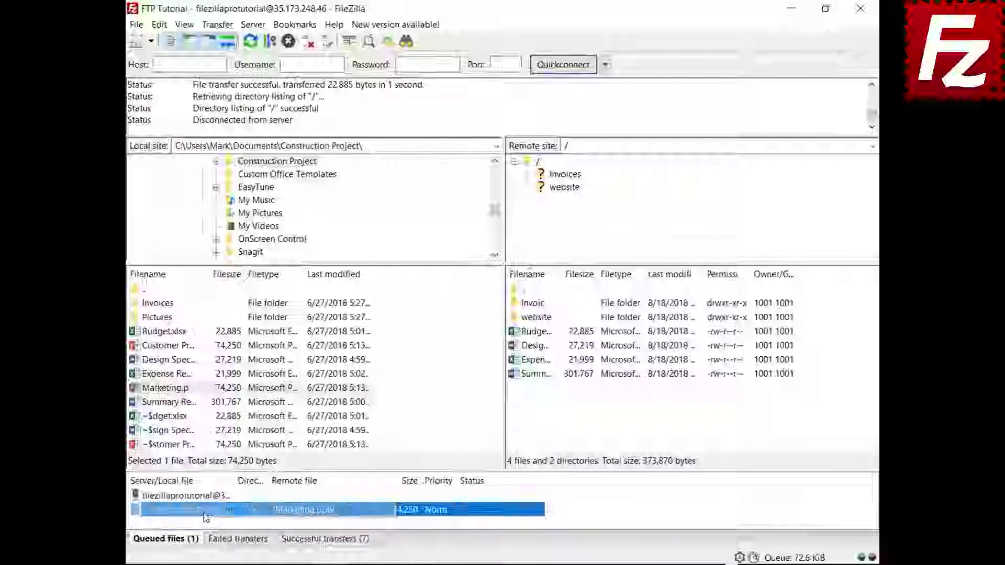
- Process the server queue to upload Marketing.pptx
left_click(207, 495)
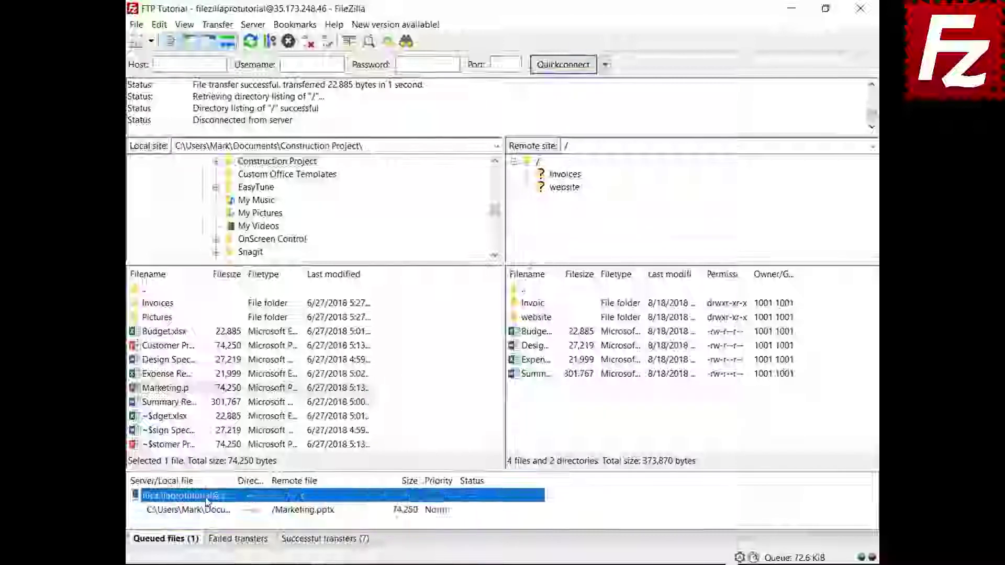
right_click(206, 495)
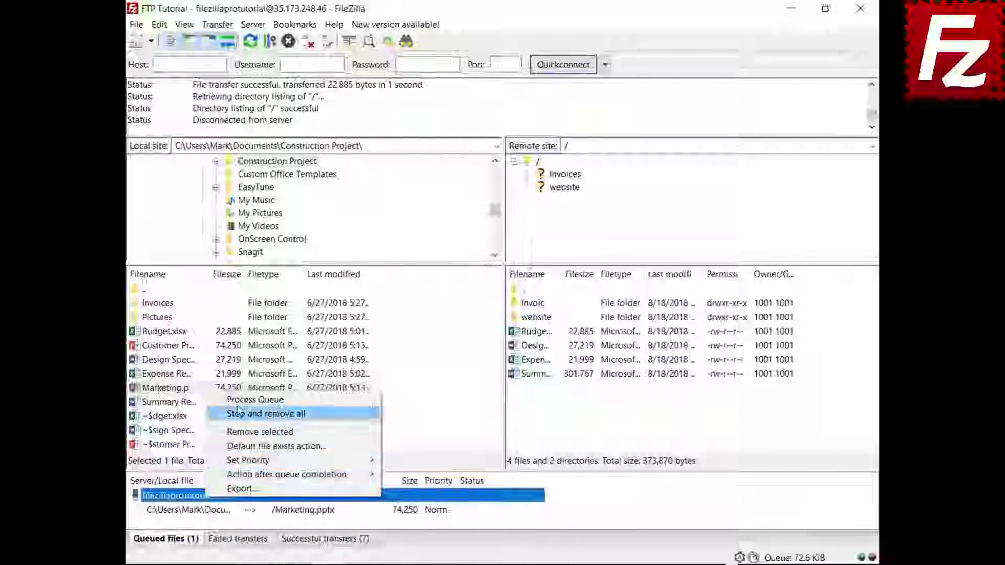
left_click(251, 399)
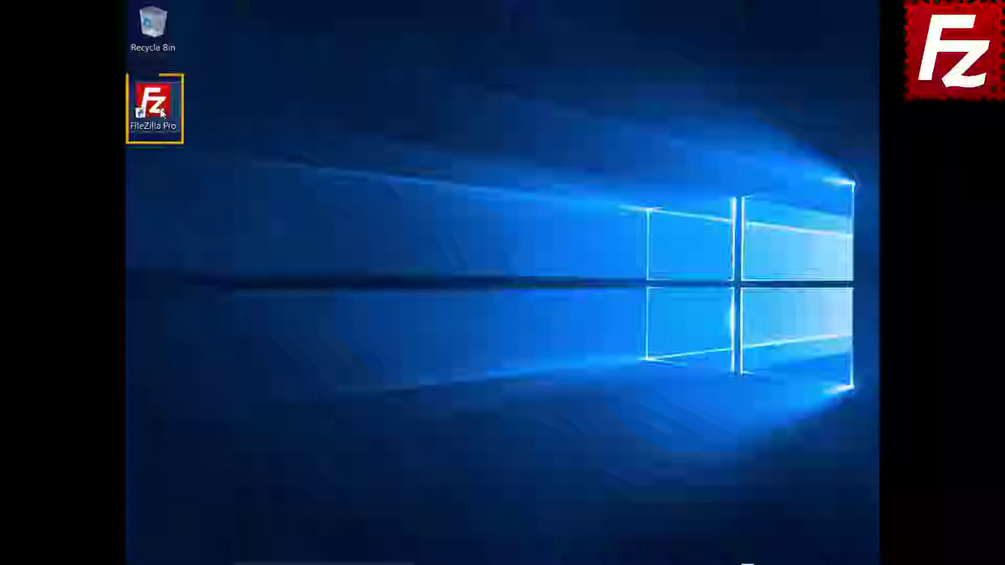
- Launch FileZilla and connect to the FTP Tutorial site
double_click(162, 112)
left_click(182, 46)
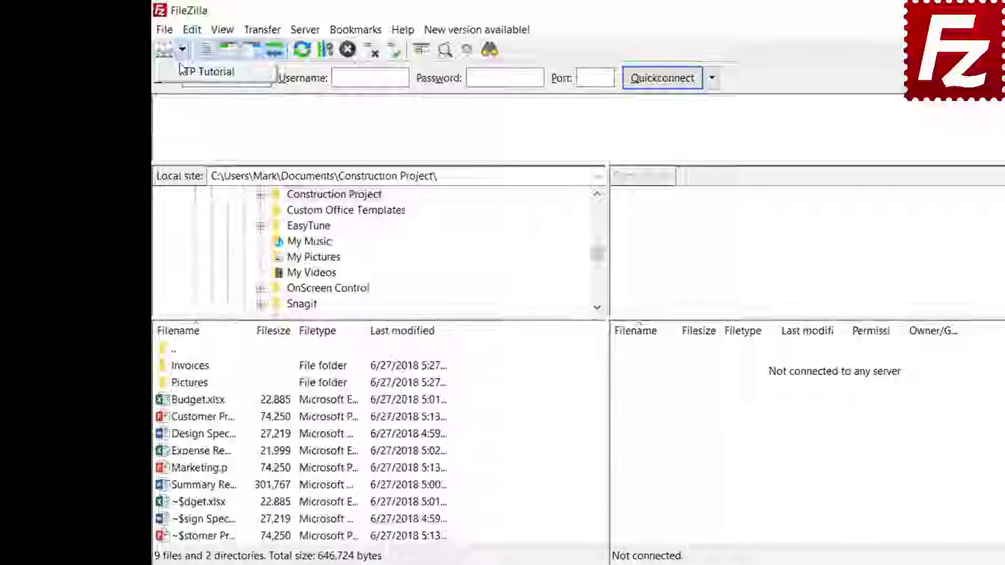
left_click(184, 73)
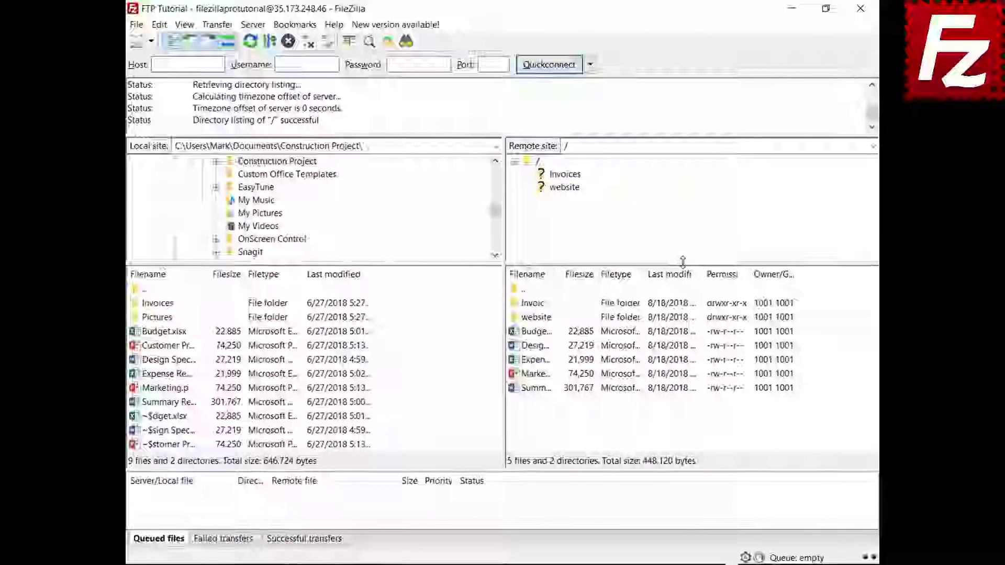
- Queue the Pictures folder's files and process the queue to upload them
right_click(165, 322)
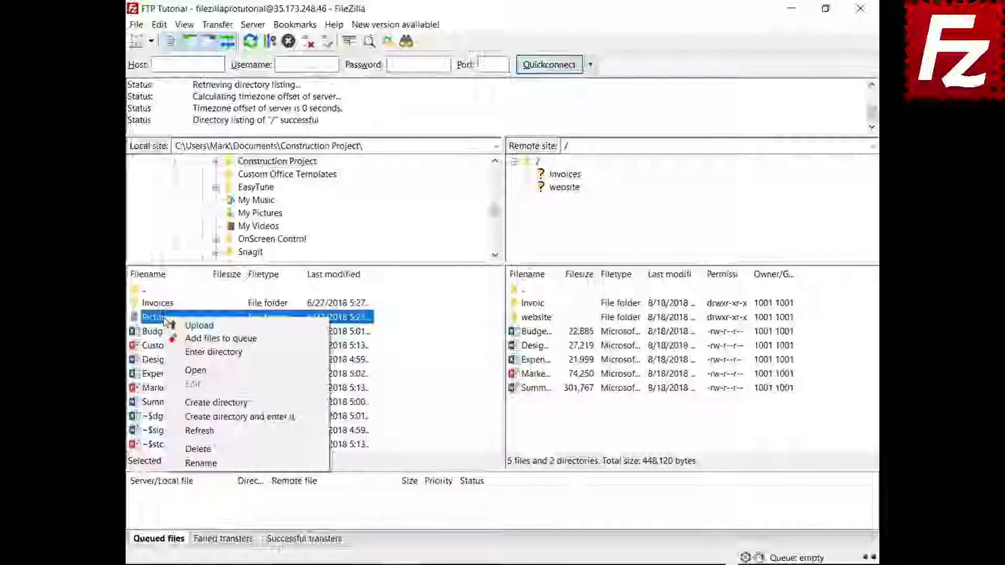
left_click(172, 337)
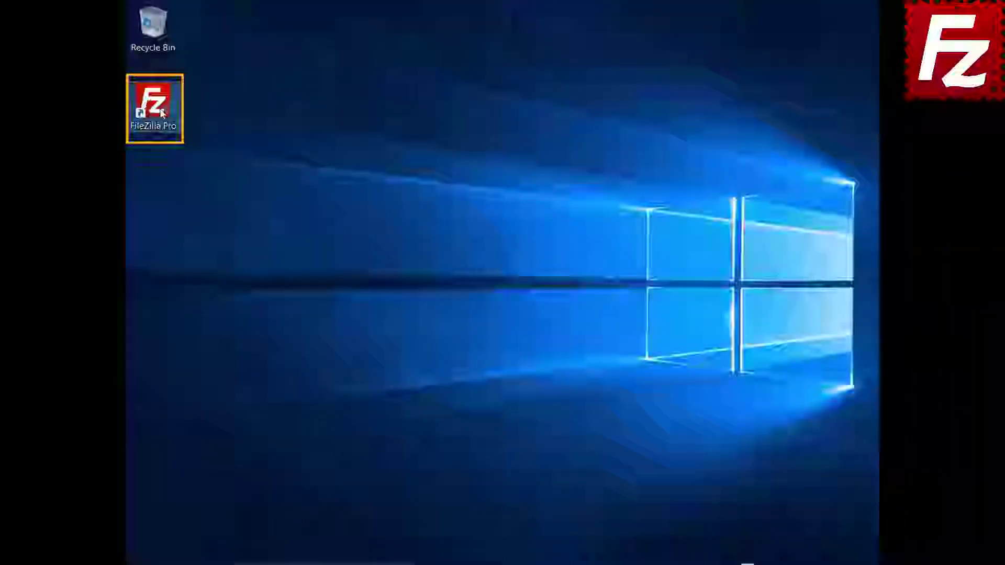
double_click(161, 113)
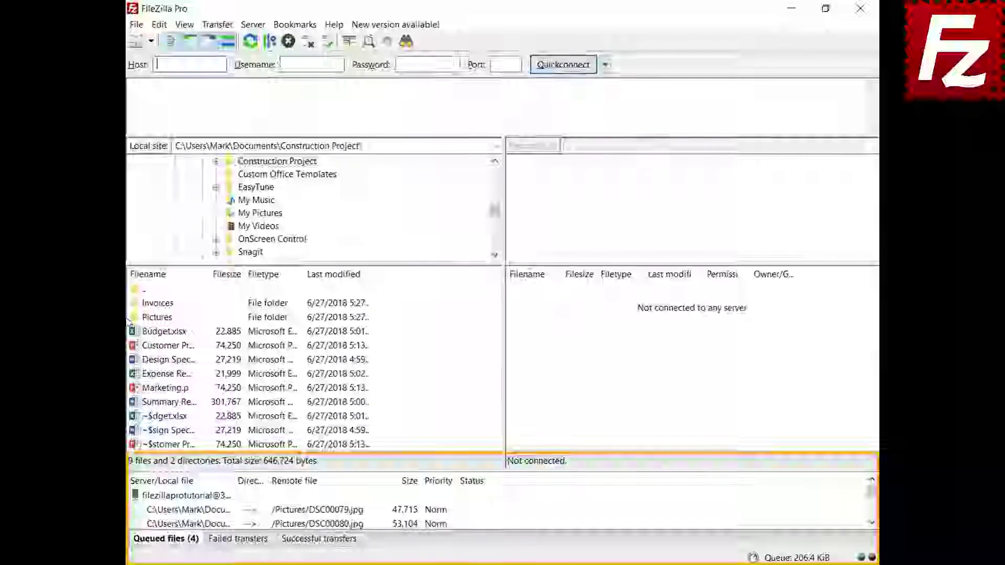
right_click(199, 498)
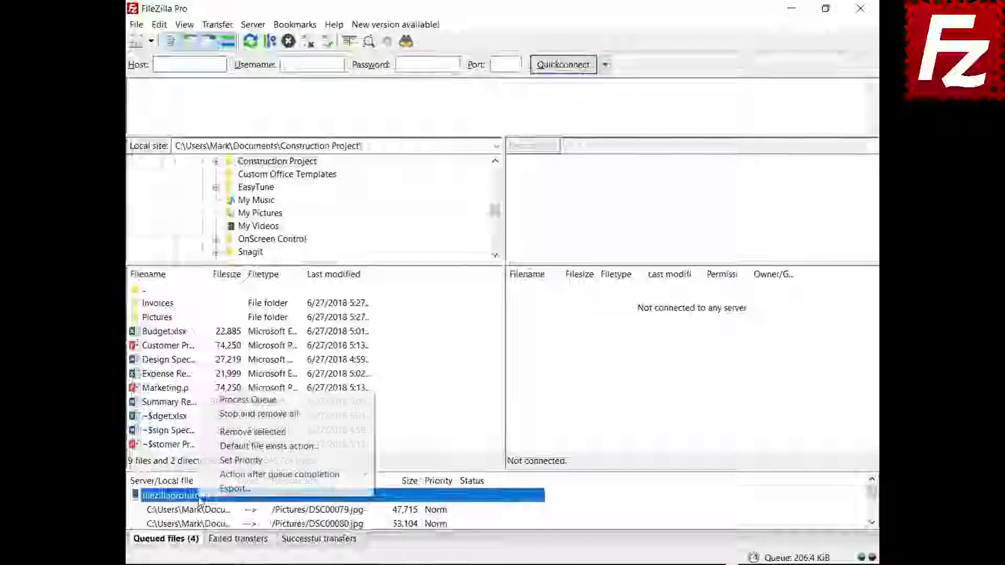
left_click(220, 400)
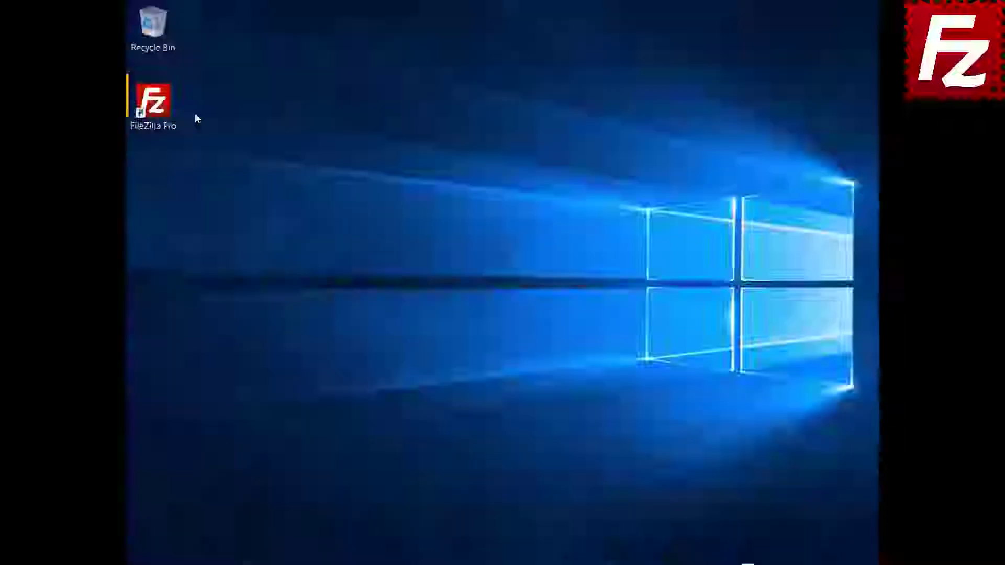
- Relaunch FileZilla Pro and reconnect to the FTP Tutorial site
double_click(162, 105)
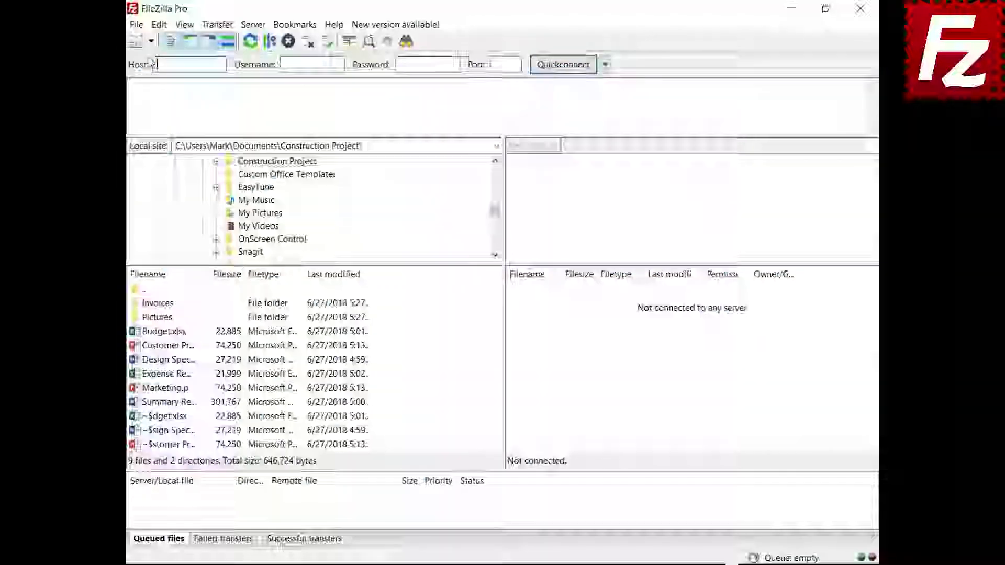
left_click(151, 41)
left_click(175, 57)
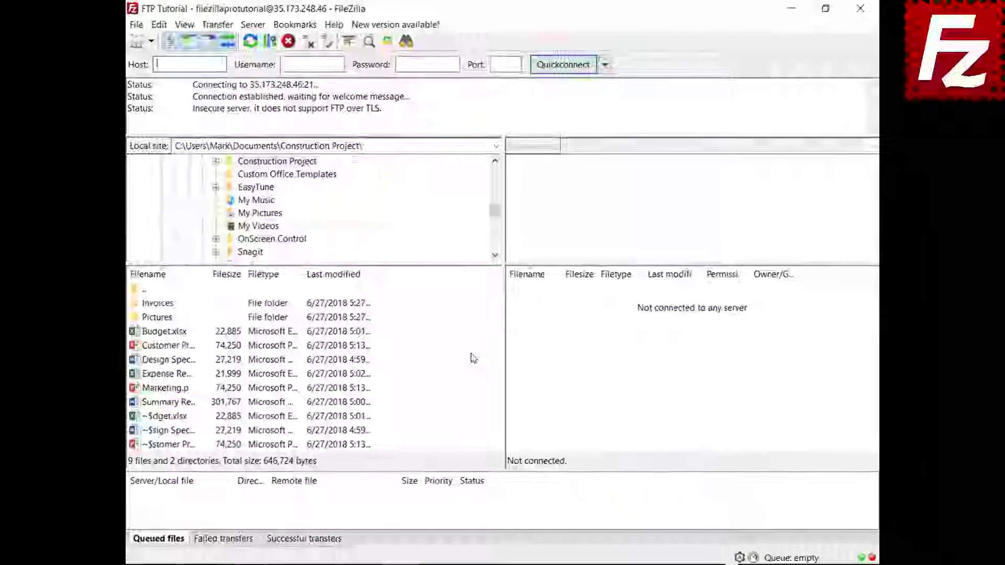
left_click(160, 390)
right_click(163, 391)
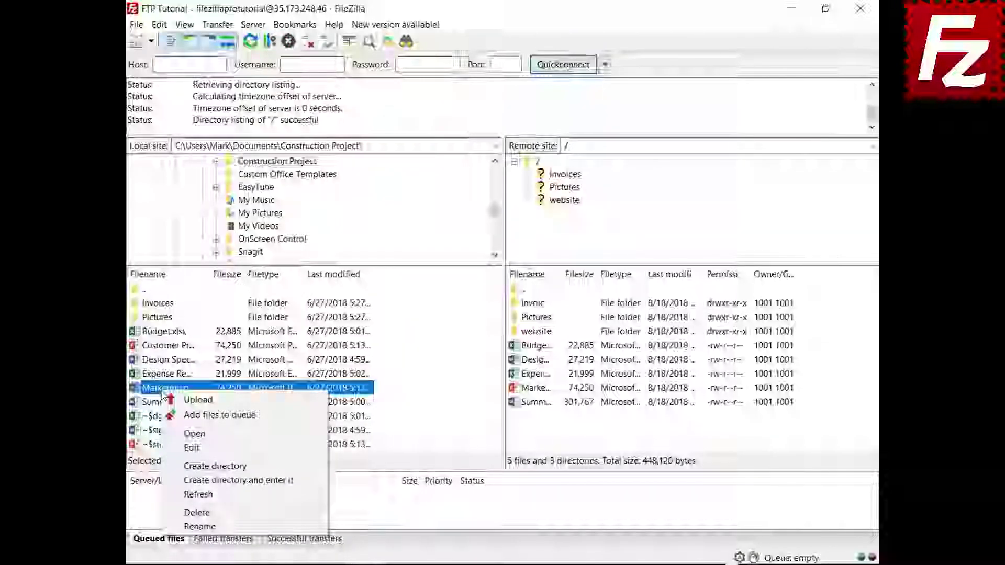
left_click(169, 415)
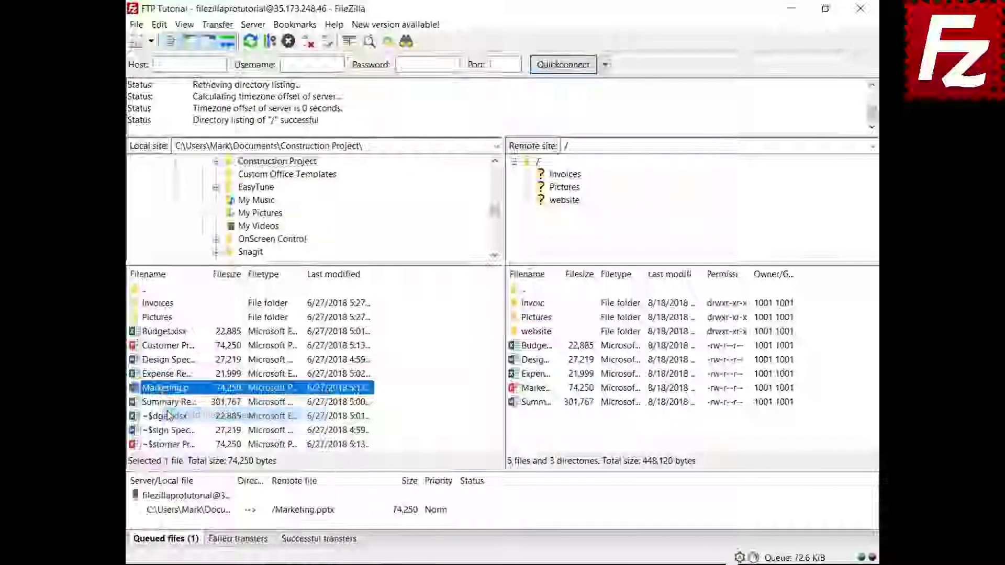
right_click(201, 518)
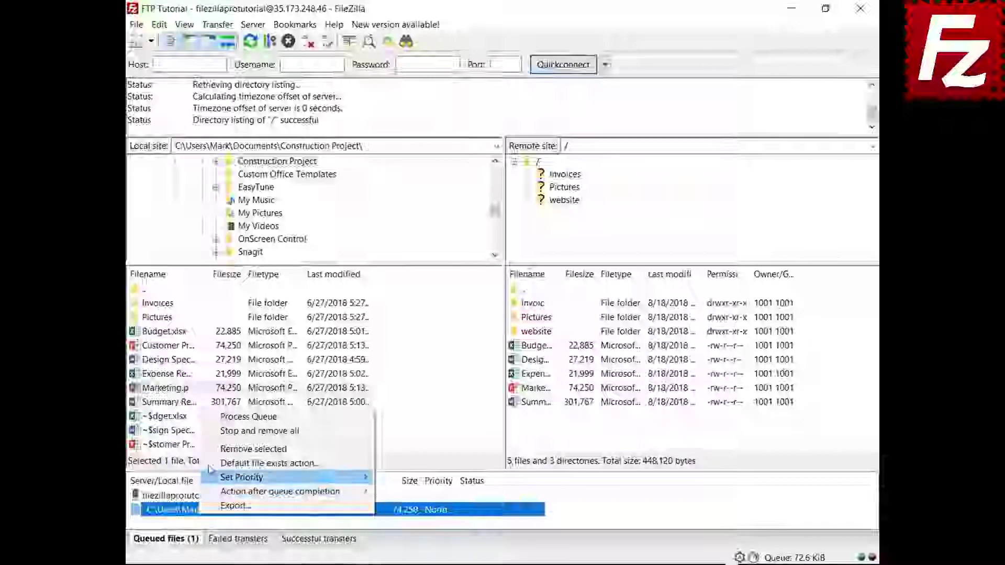
left_click(214, 437)
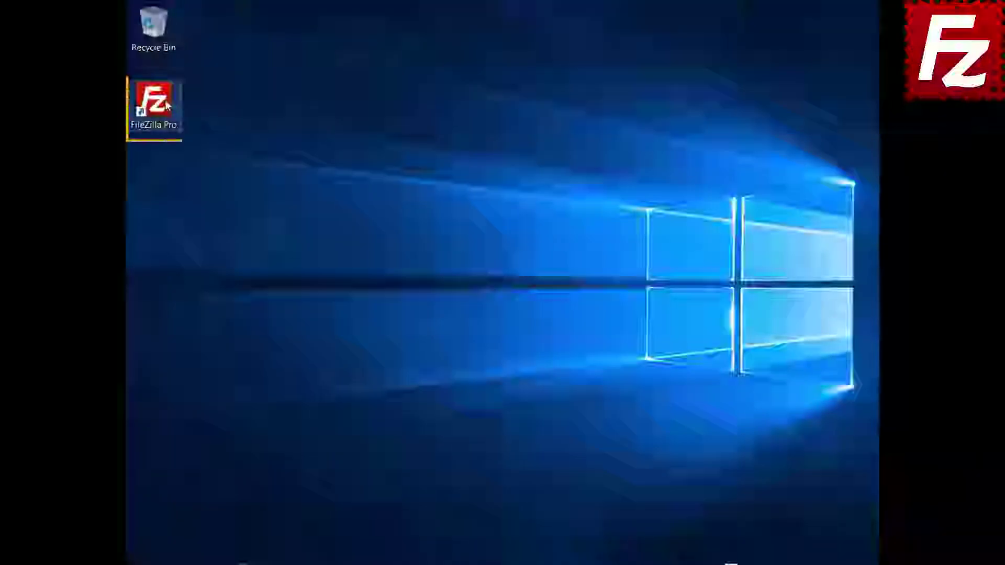
- Relaunch FileZilla Pro, connect to FTP Tutorial, and open website in both panes
double_click(170, 103)
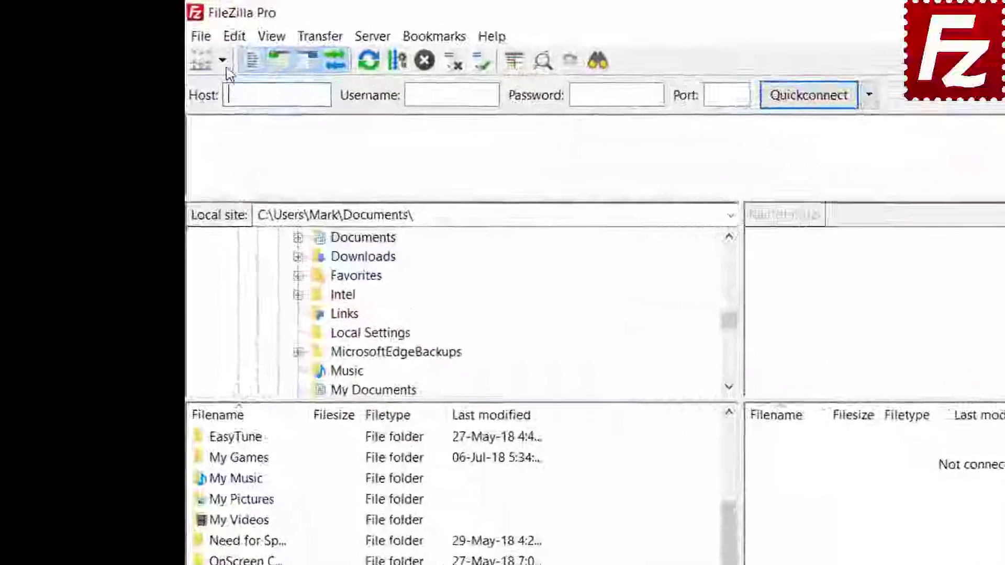
left_click(151, 41)
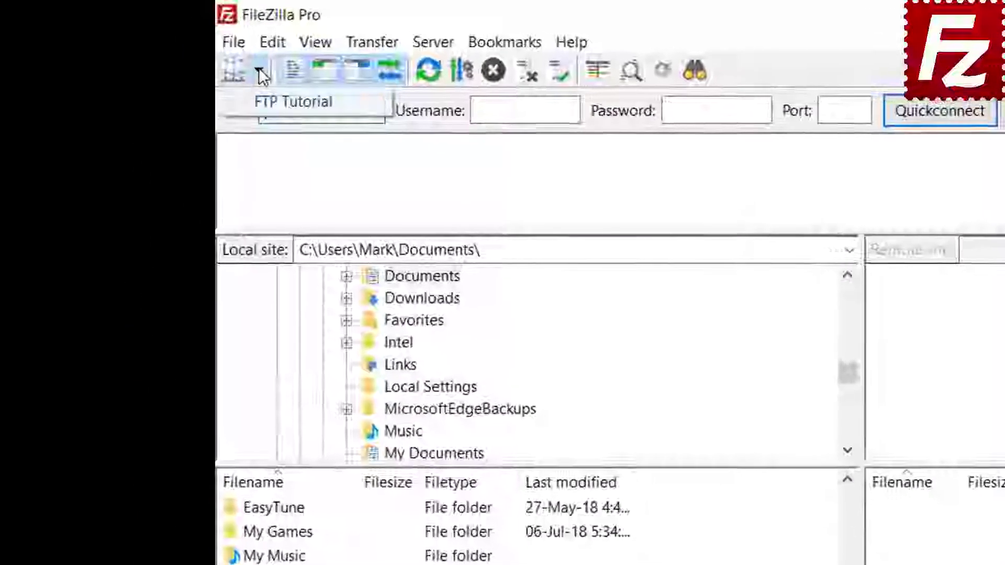
left_click(271, 102)
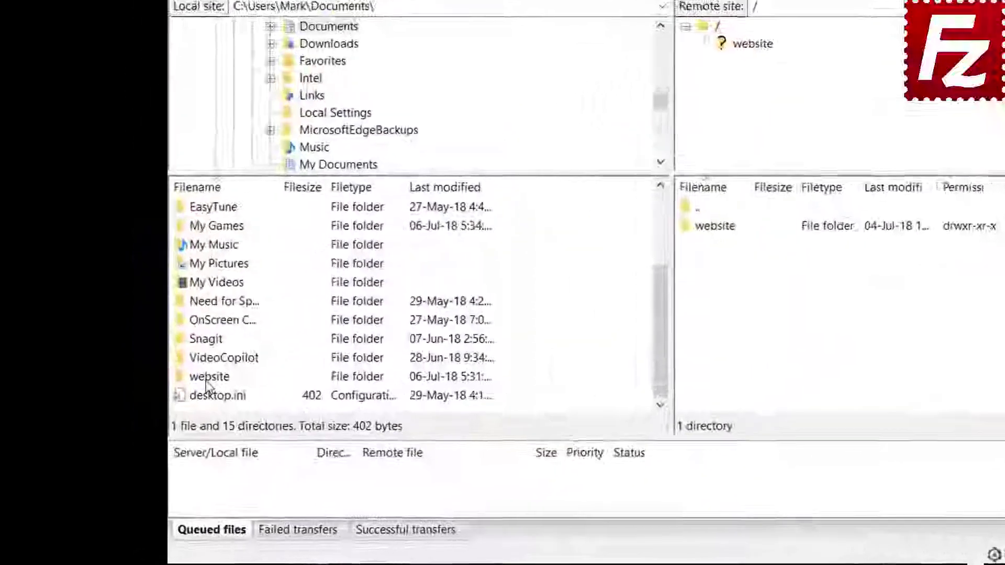
double_click(207, 378)
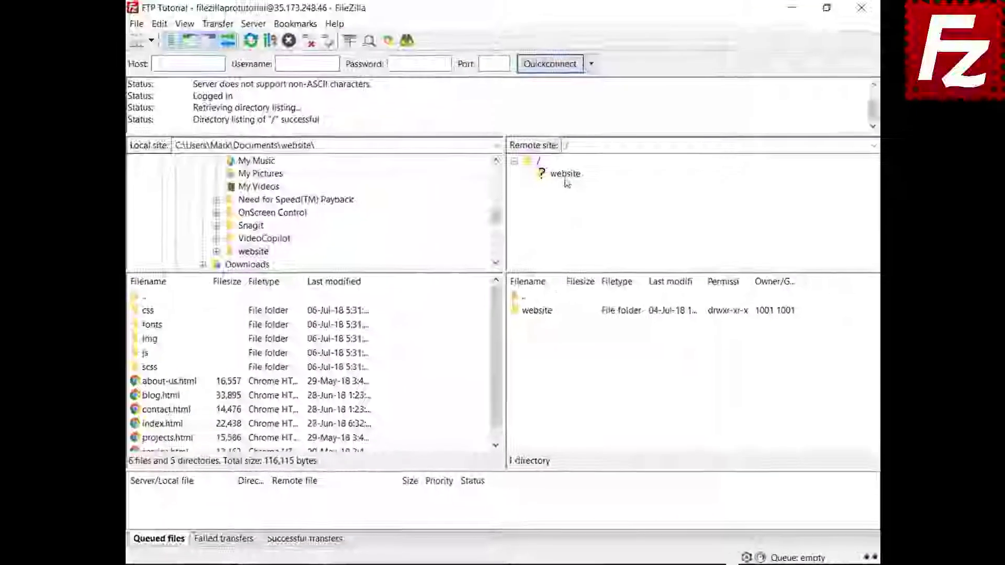
left_click(565, 177)
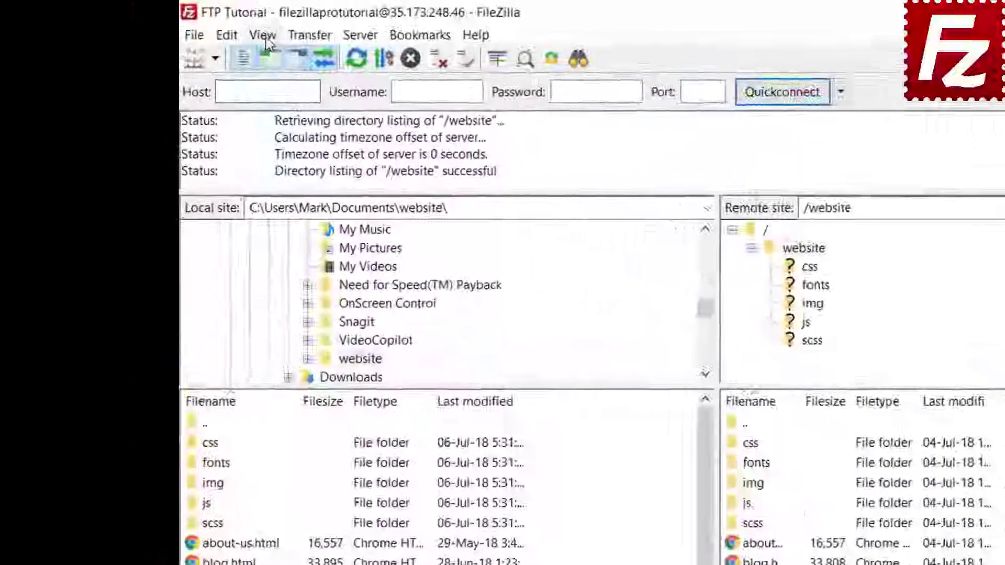
- Enable directory comparison from the View menu
left_click(186, 24)
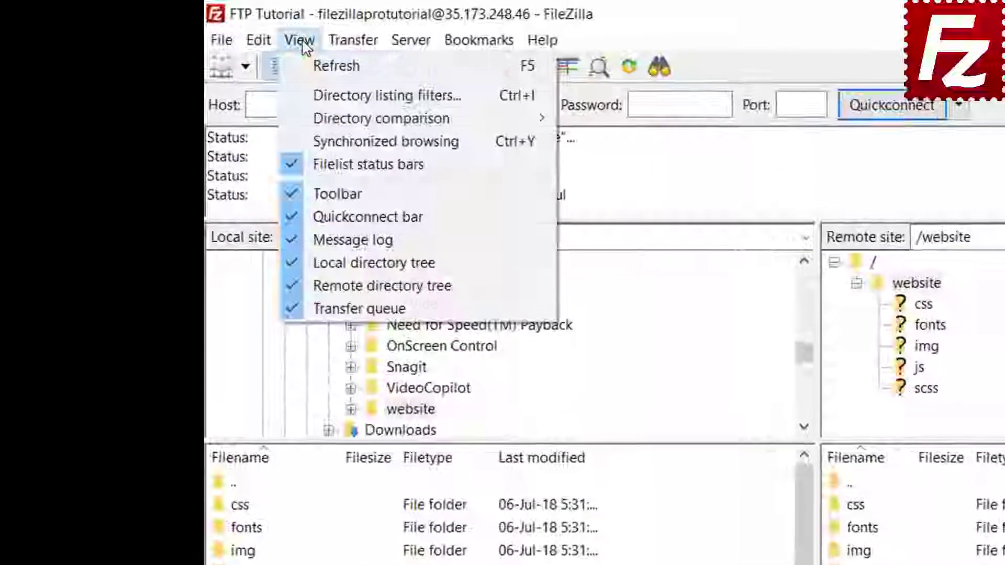
mouse_move(319, 119)
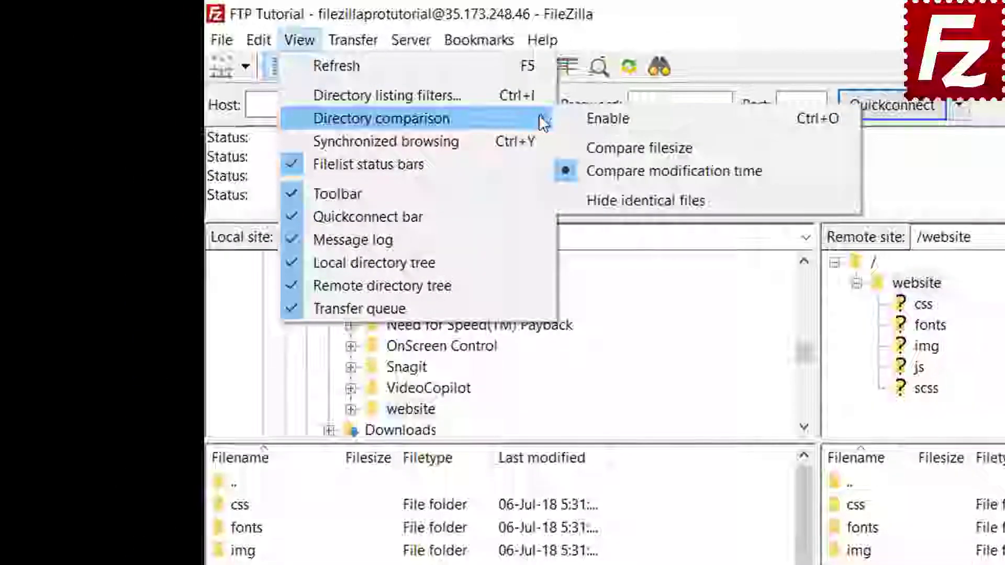
left_click(575, 115)
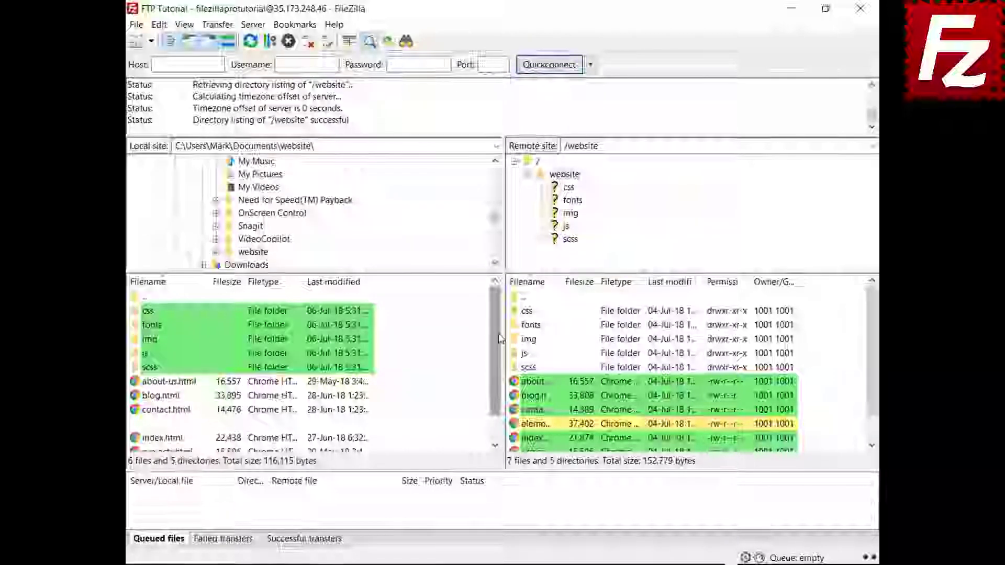
- Switch the directory comparison to compare files by size instead of date
left_click_drag(498, 345, 496, 383)
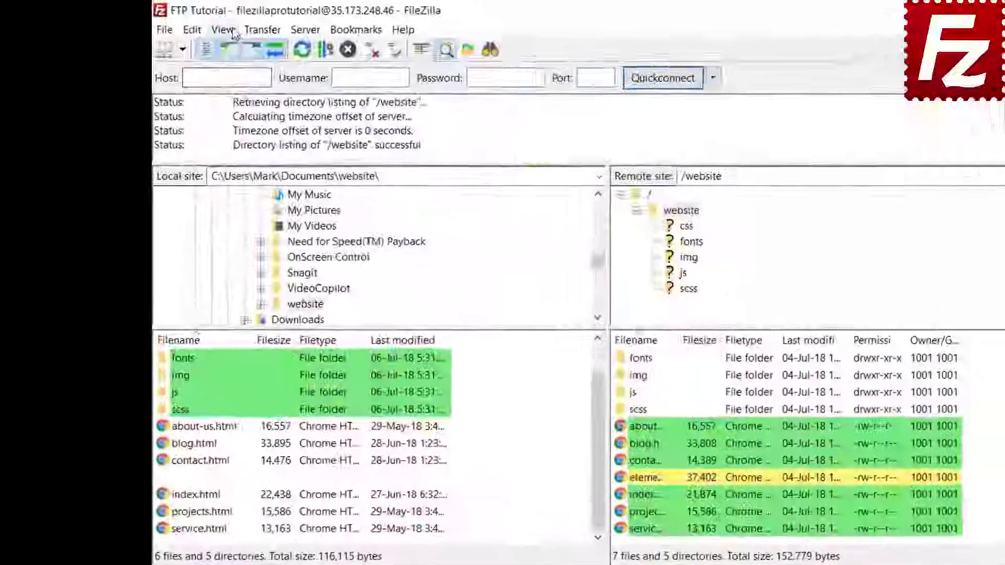
left_click(185, 24)
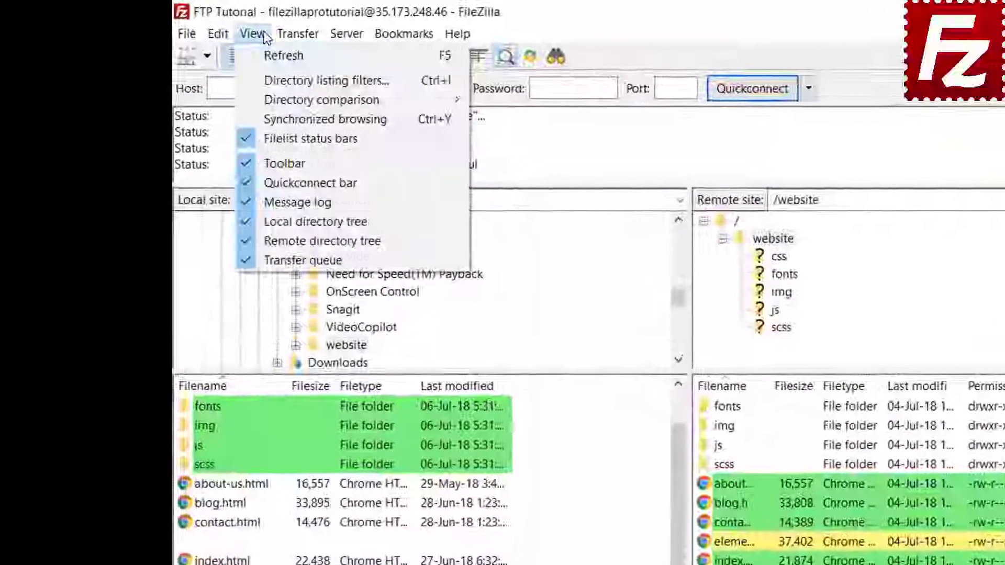
mouse_move(281, 100)
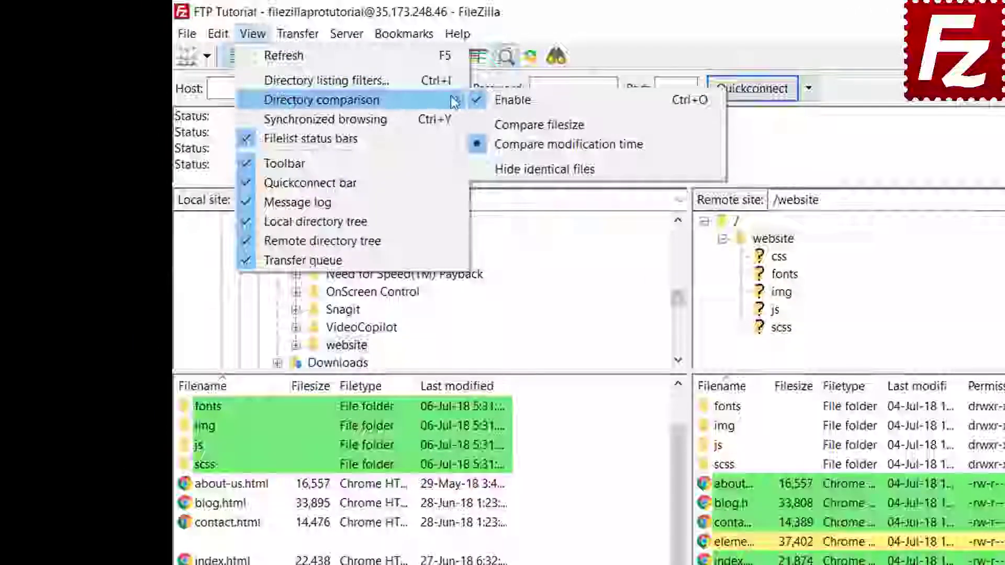
left_click(537, 126)
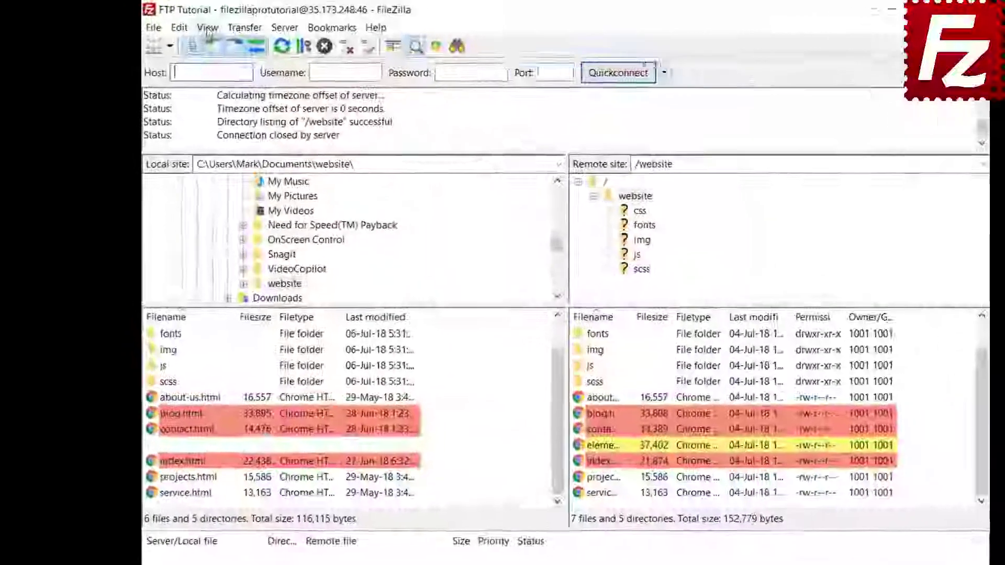
- Turn on synchronized browsing, open css in both panes, then the server's img folder
left_click(185, 26)
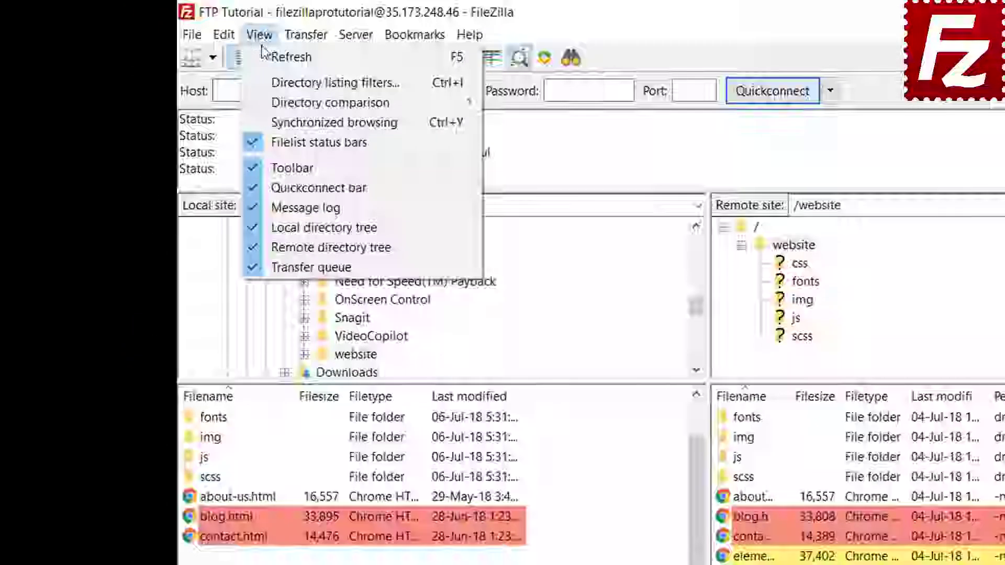
left_click(290, 118)
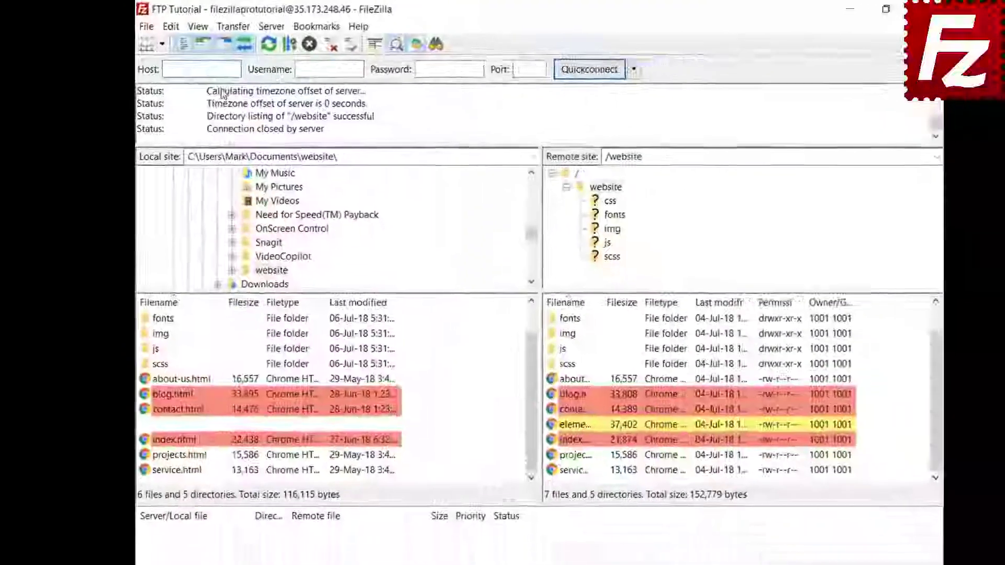
scroll(313, 461, "up", 1)
left_click(206, 433)
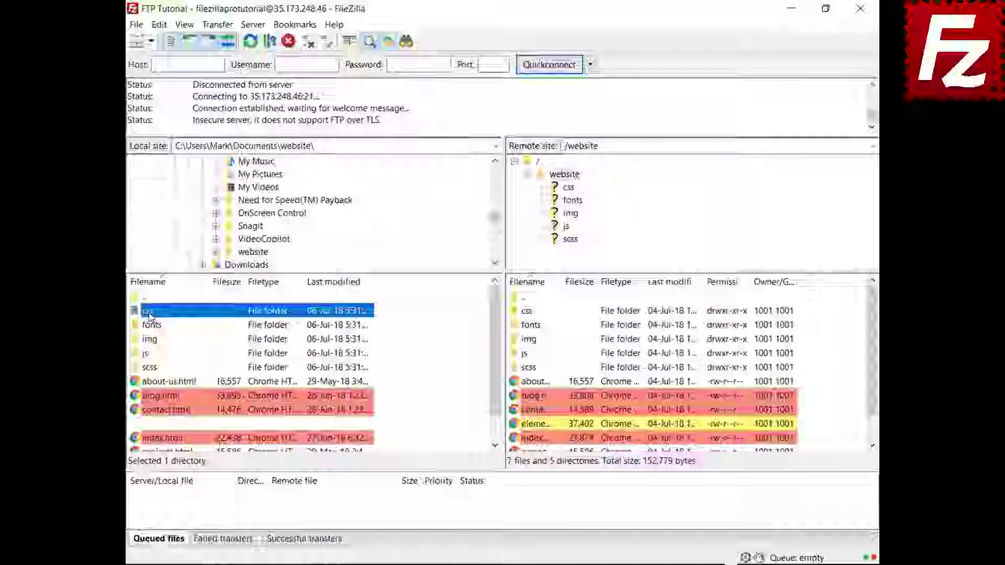
double_click(207, 213)
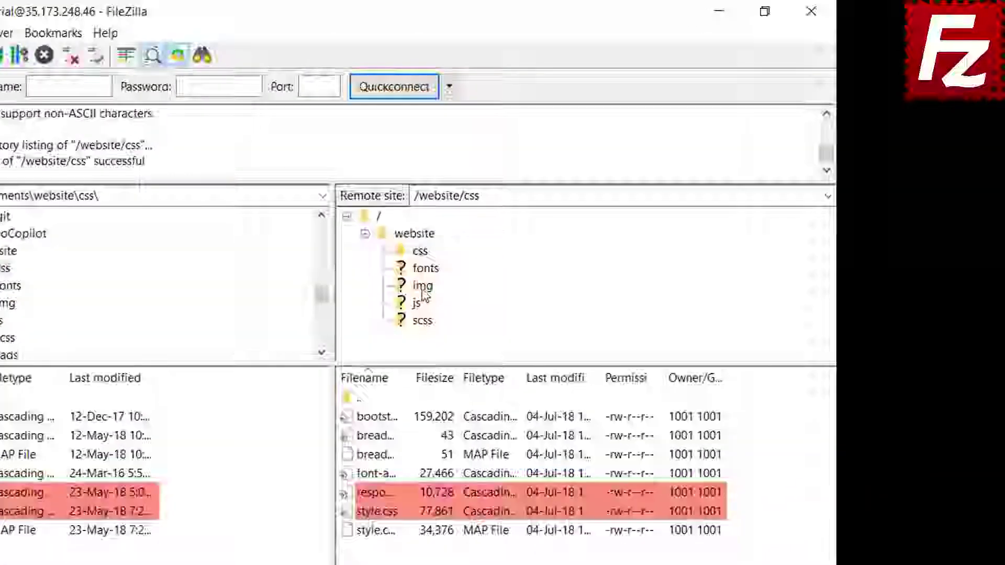
left_click(570, 216)
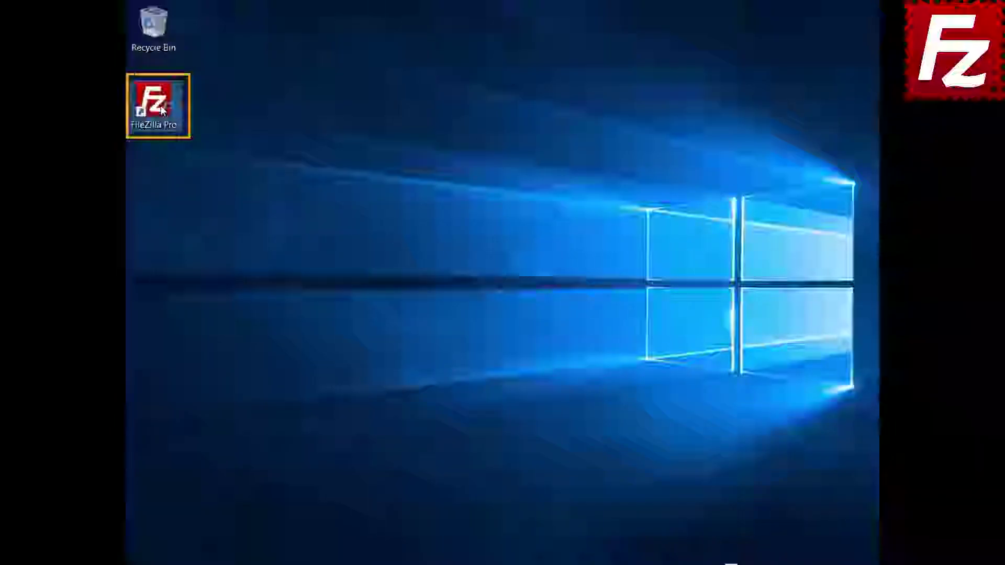
- Relaunch FileZilla Pro and connect to the saved FTP Tutorial site
double_click(163, 109)
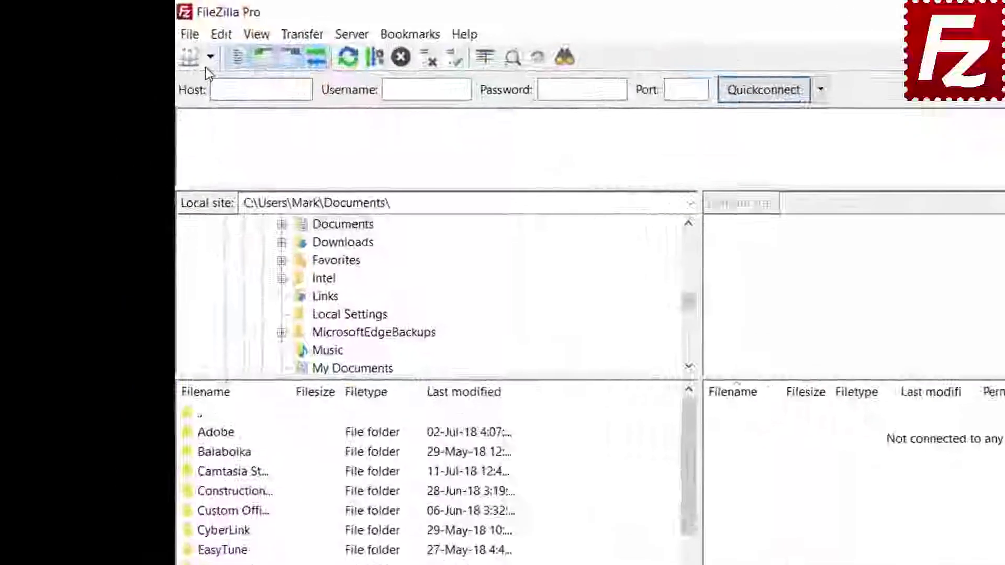
left_click(152, 41)
left_click(169, 59)
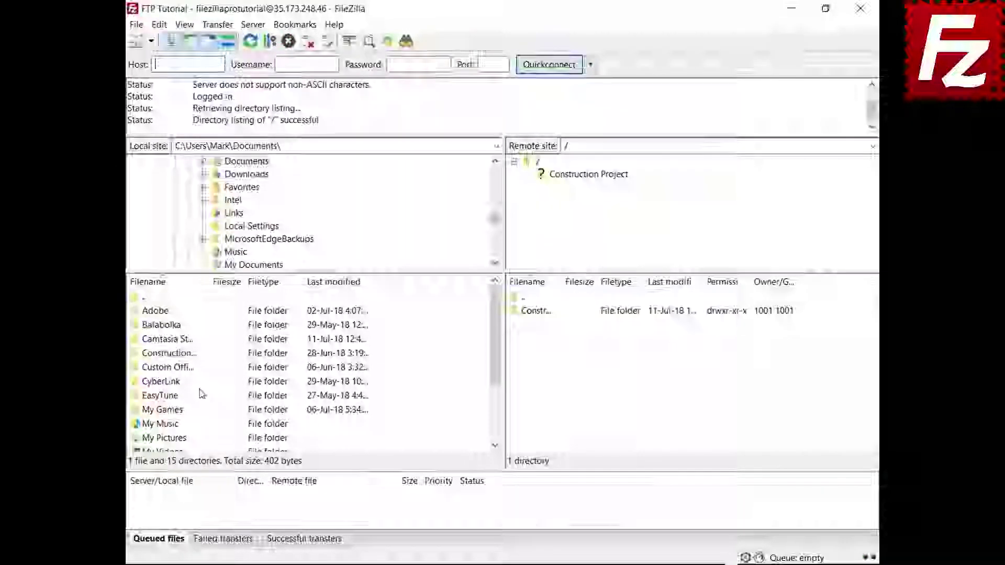
- Open Construction Project locally and on the server, then bring up Directory listing filters
double_click(182, 354)
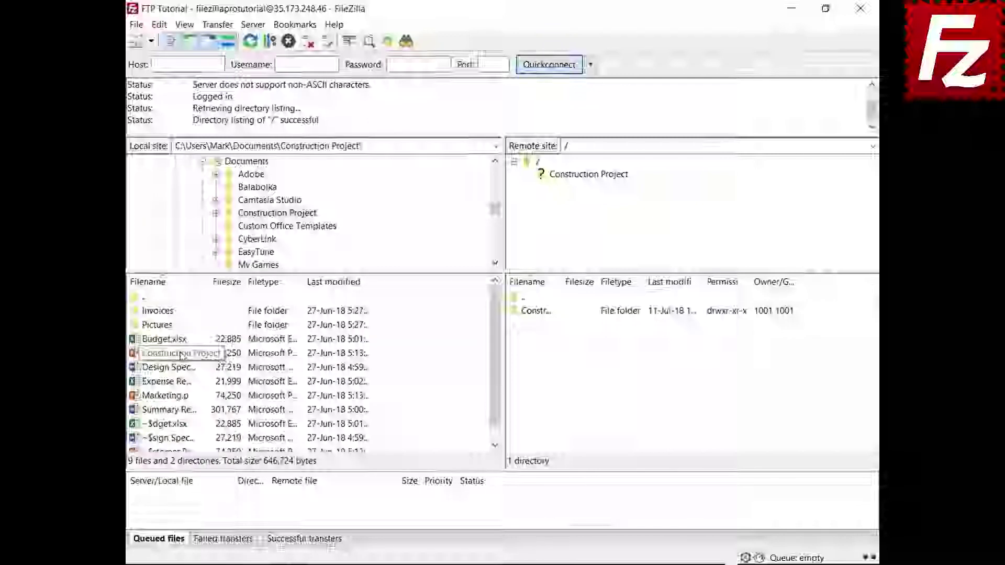
double_click(547, 312)
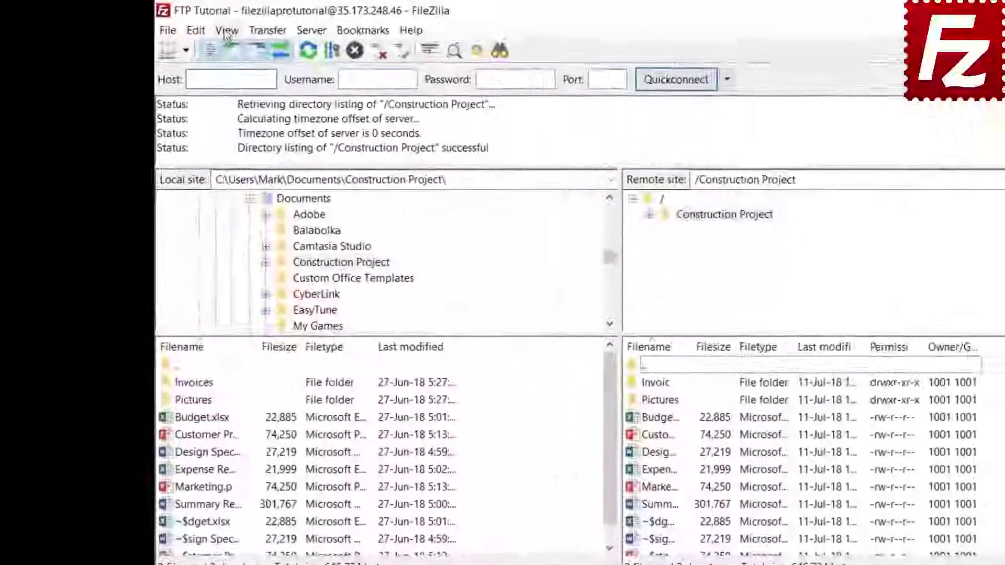
left_click(182, 26)
left_click(314, 89)
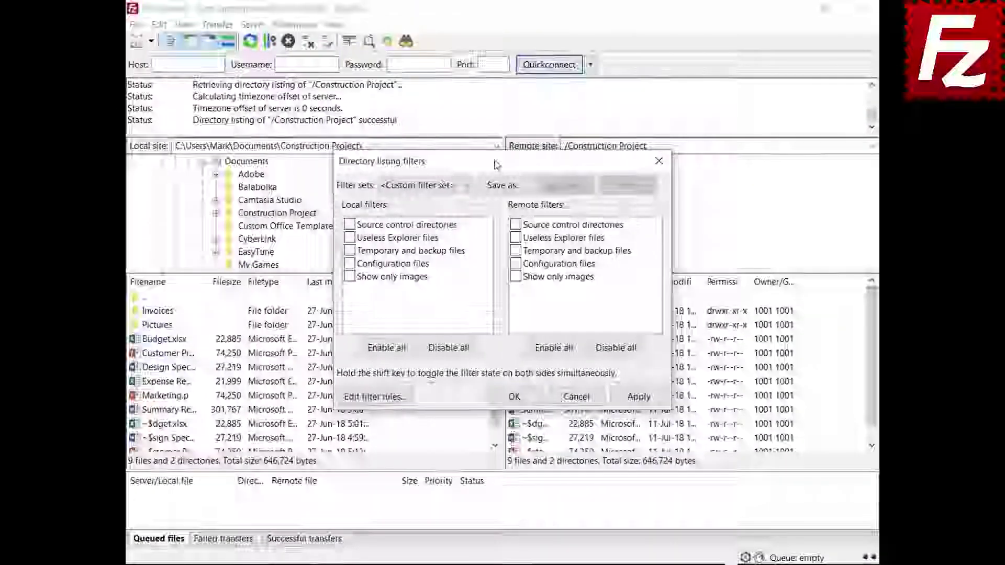
- Create a new filter rule named 'Microsoft Office Temporaries'
left_click_drag(608, 194, 608, 152)
left_click_drag(497, 124, 497, 36)
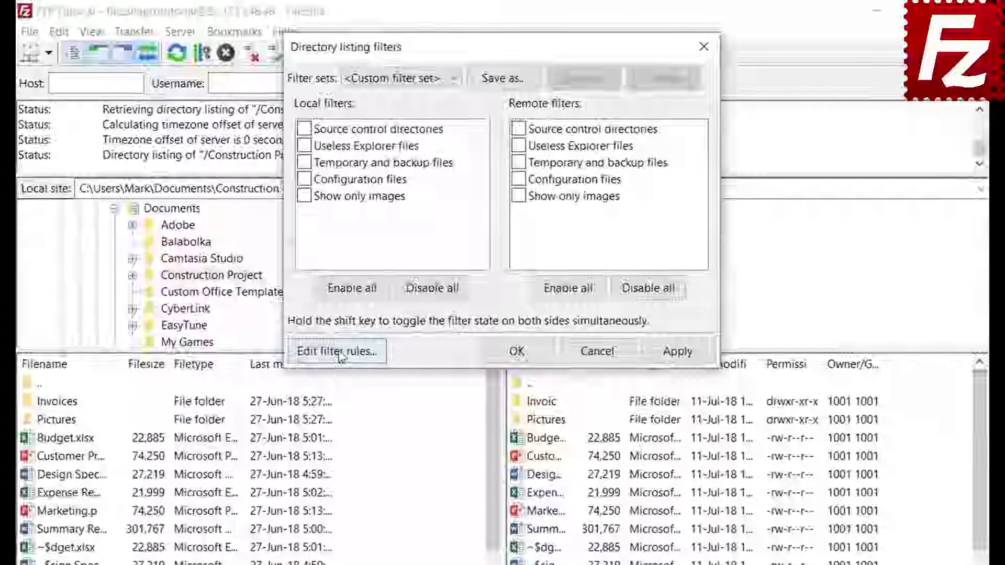
left_click(362, 297)
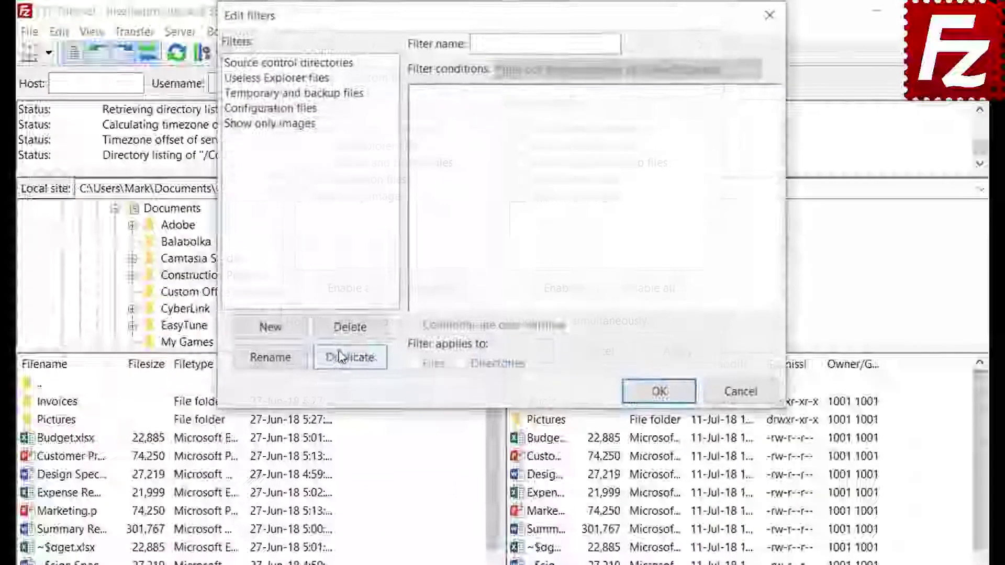
left_click(287, 332)
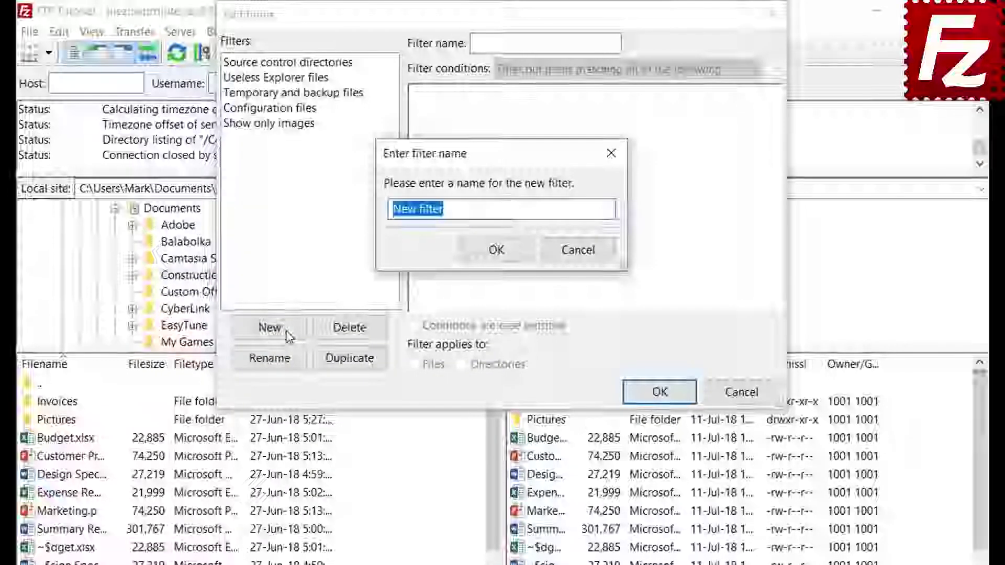
type("Microsof")
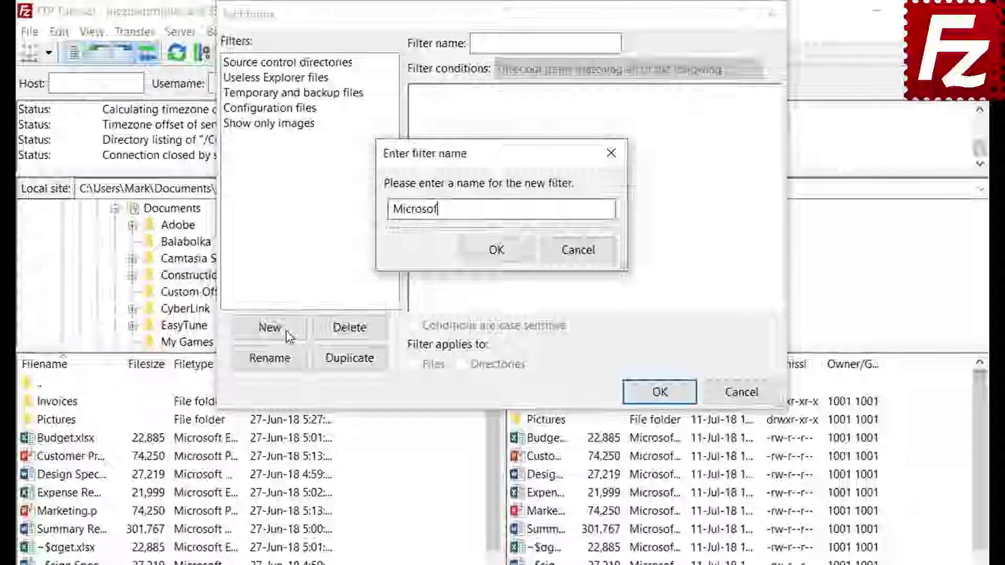
type("t Office Tempo")
type("raries")
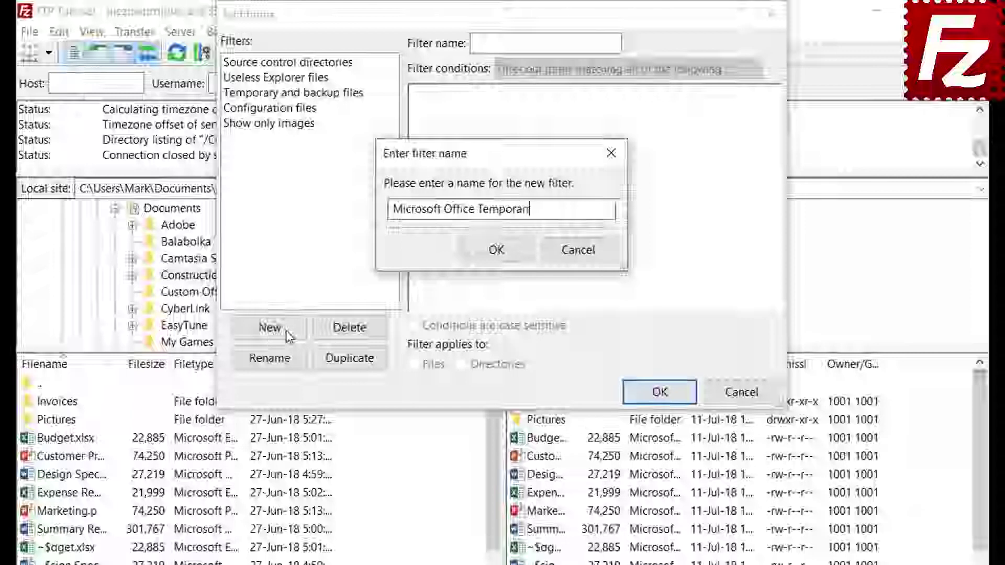
left_click(496, 250)
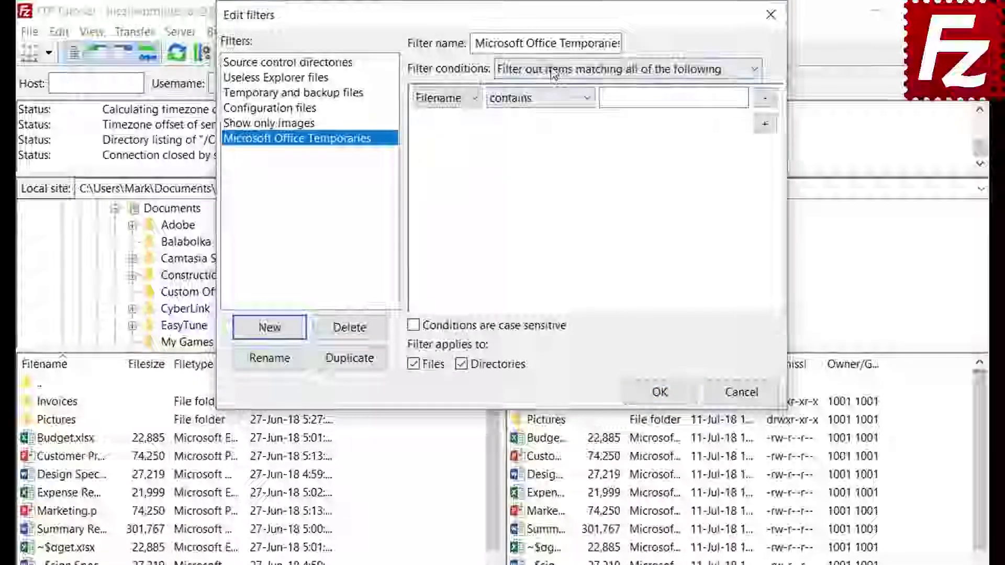
- Review the all-conditions and file-size 'greater than' options, leaving them unchanged
left_click(554, 70)
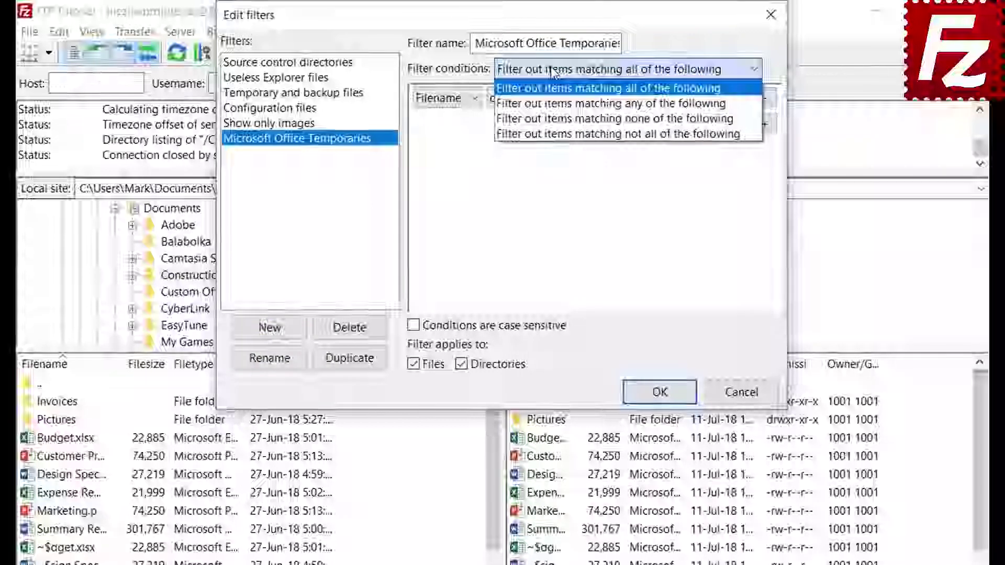
left_click(554, 69)
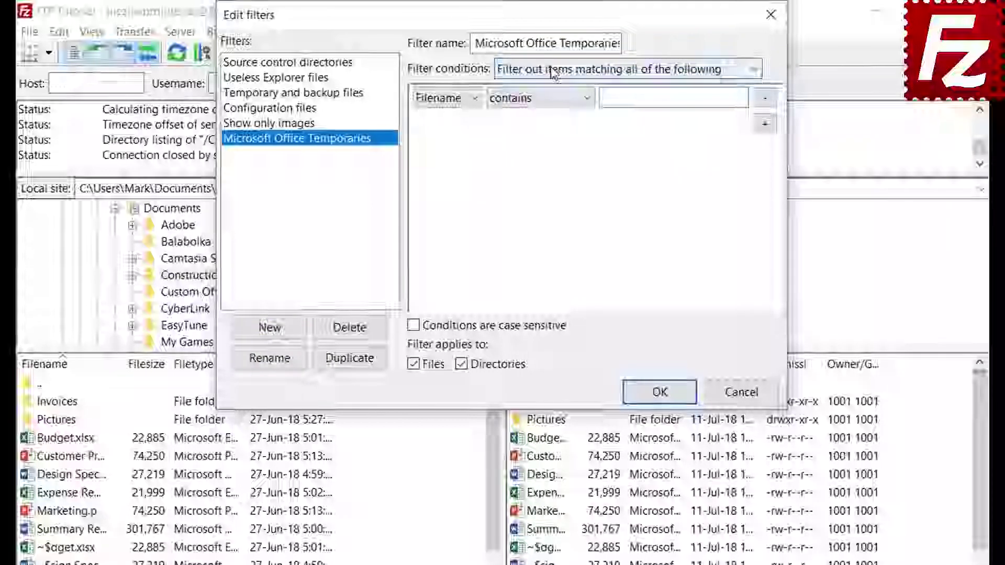
left_click(448, 100)
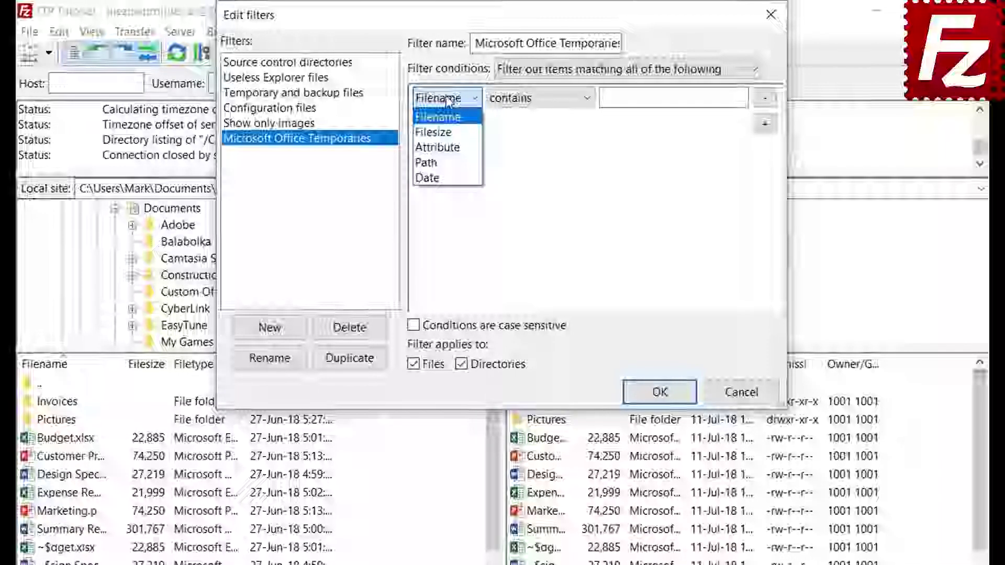
left_click(446, 132)
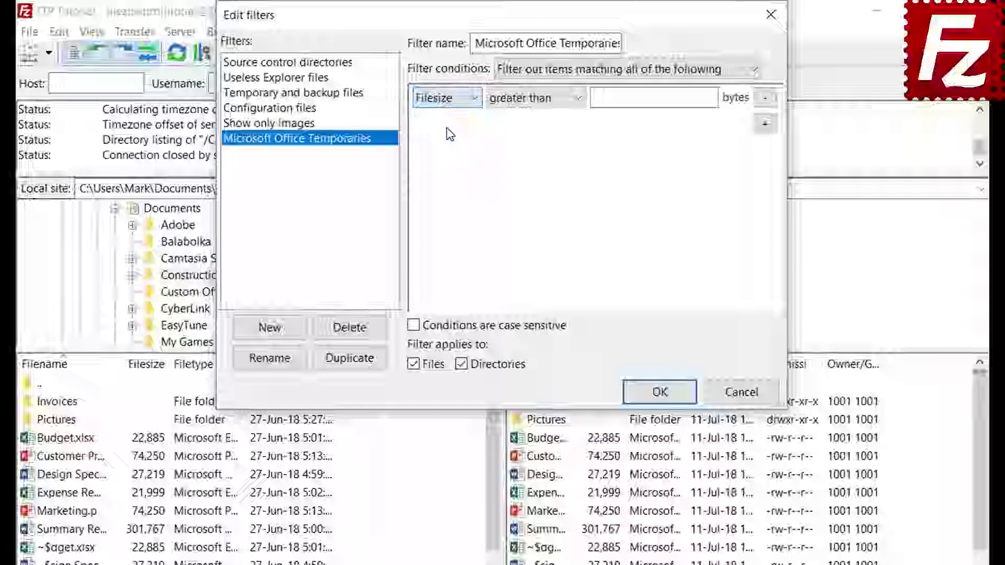
left_click(527, 100)
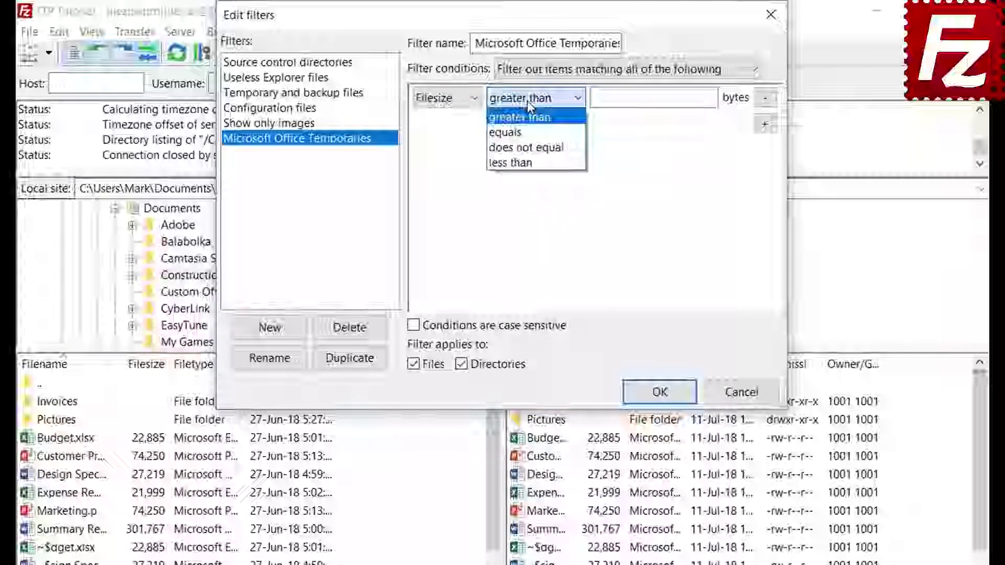
left_click(526, 101)
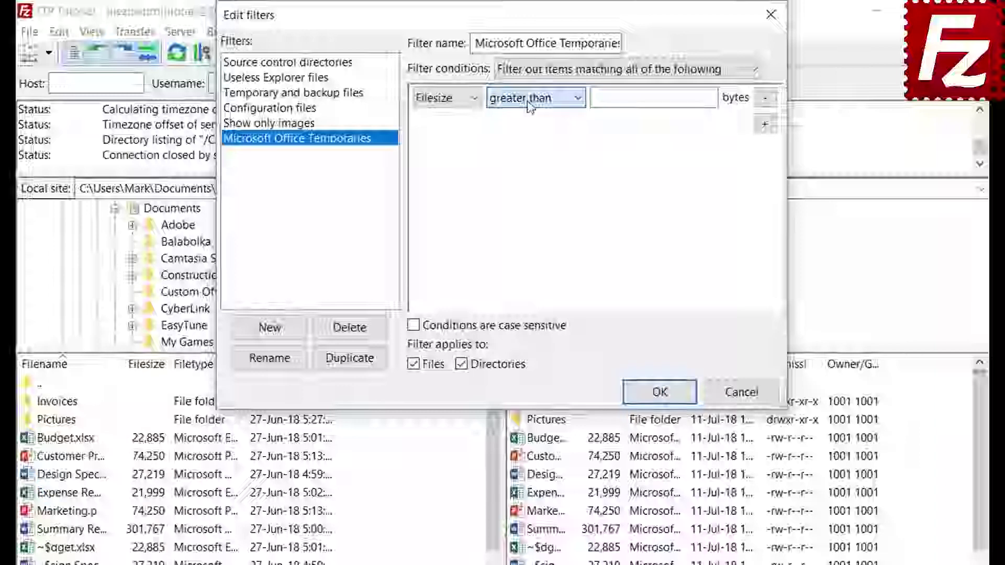
- Review the file attribute condition, keeping Archive and 'is set'
left_click(447, 99)
left_click(451, 149)
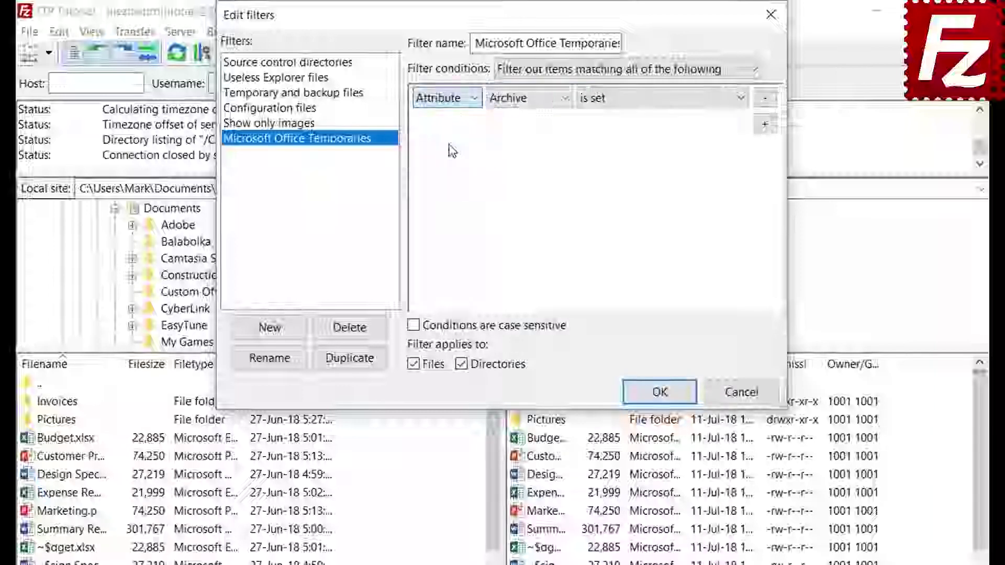
left_click(520, 103)
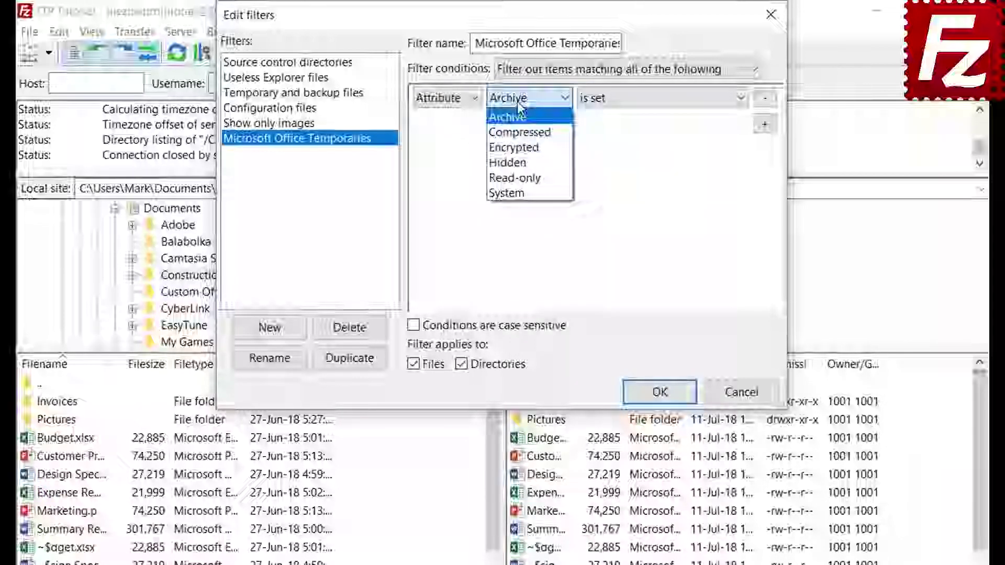
left_click(519, 103)
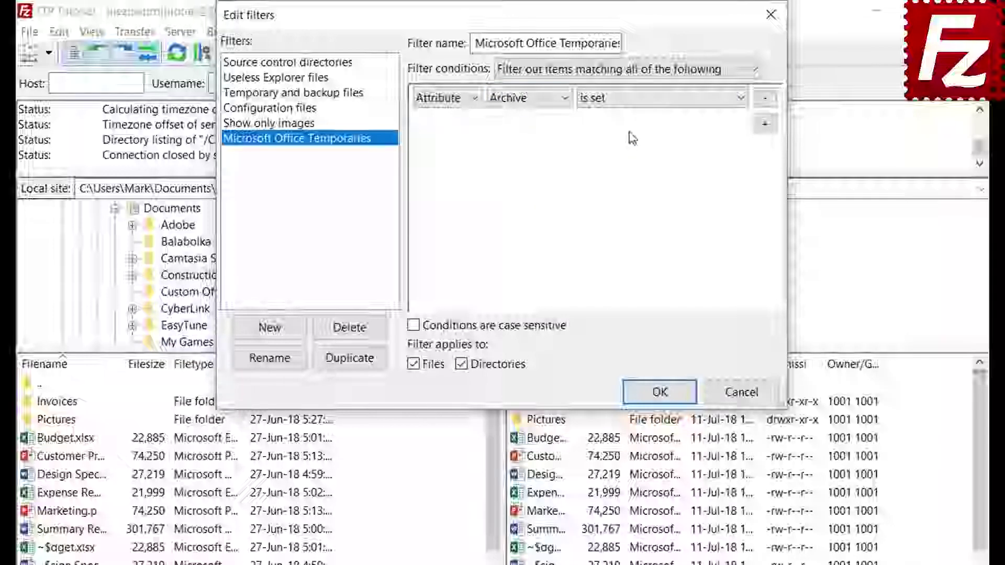
left_click(625, 101)
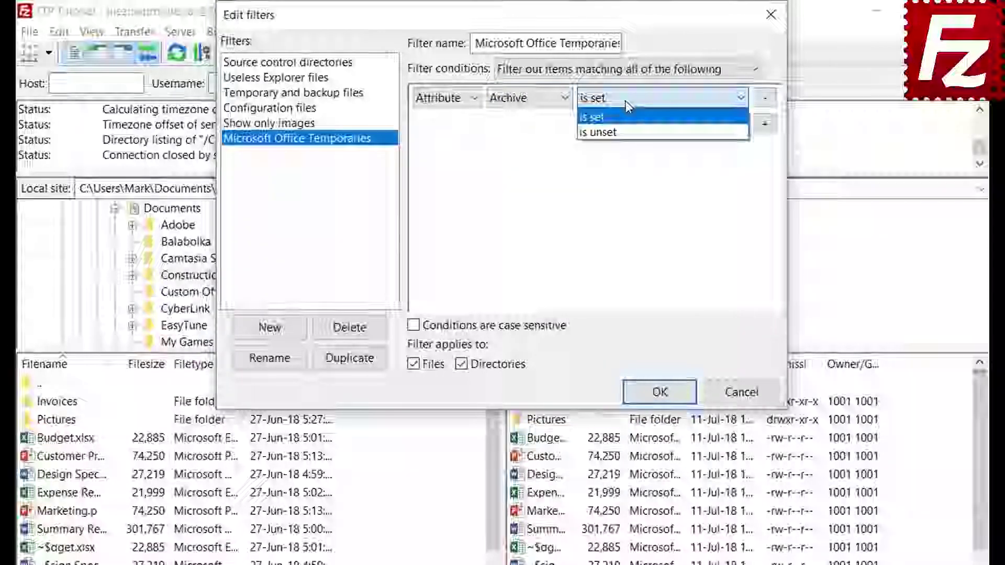
left_click(625, 103)
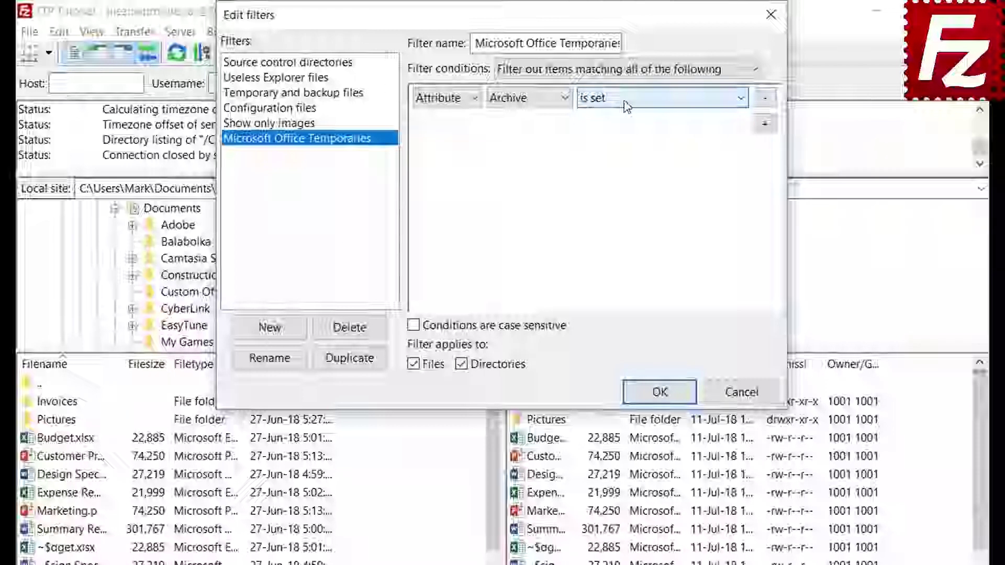
- Review the path and date conditions, keeping 'contains' and 'before'
left_click(443, 100)
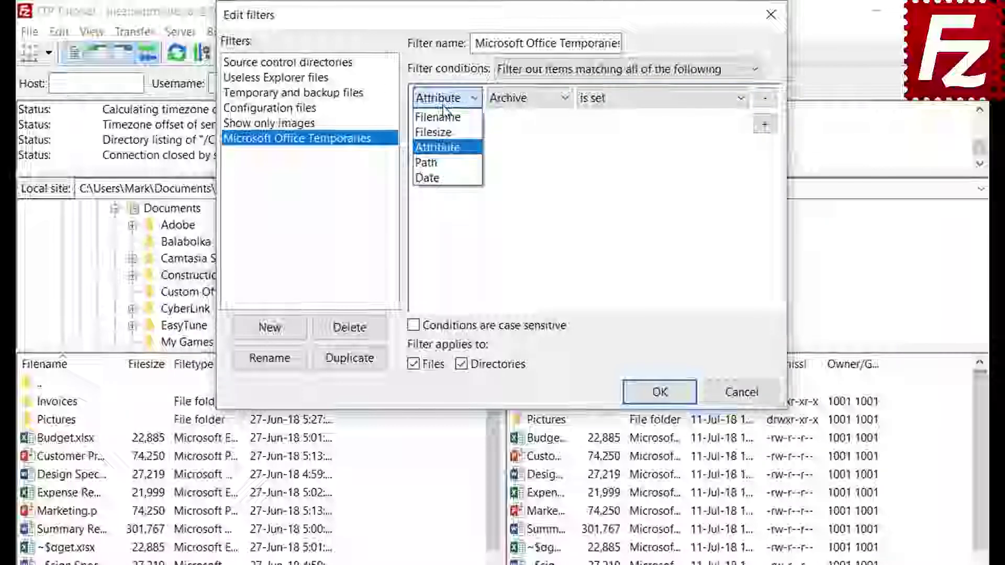
left_click(446, 161)
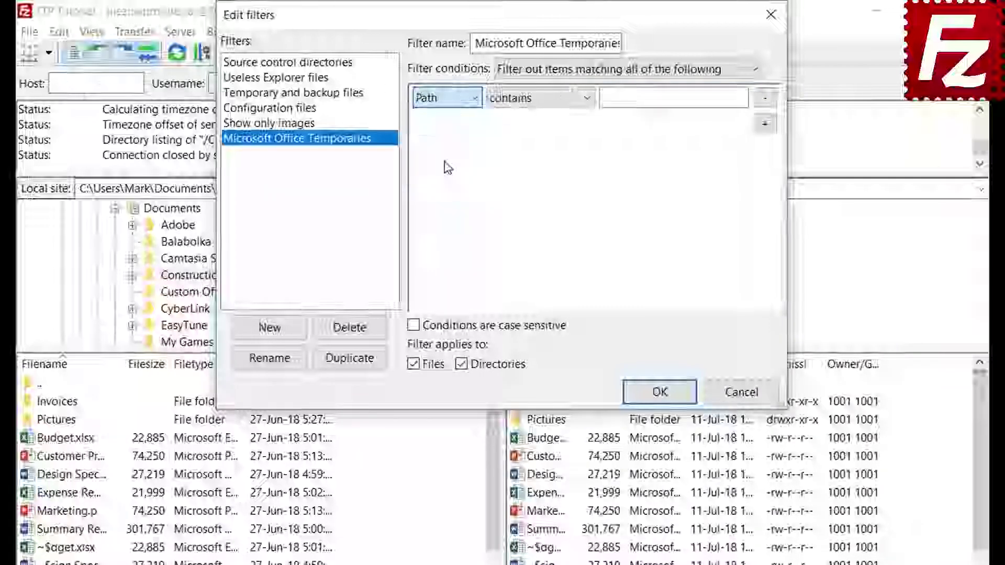
left_click(533, 100)
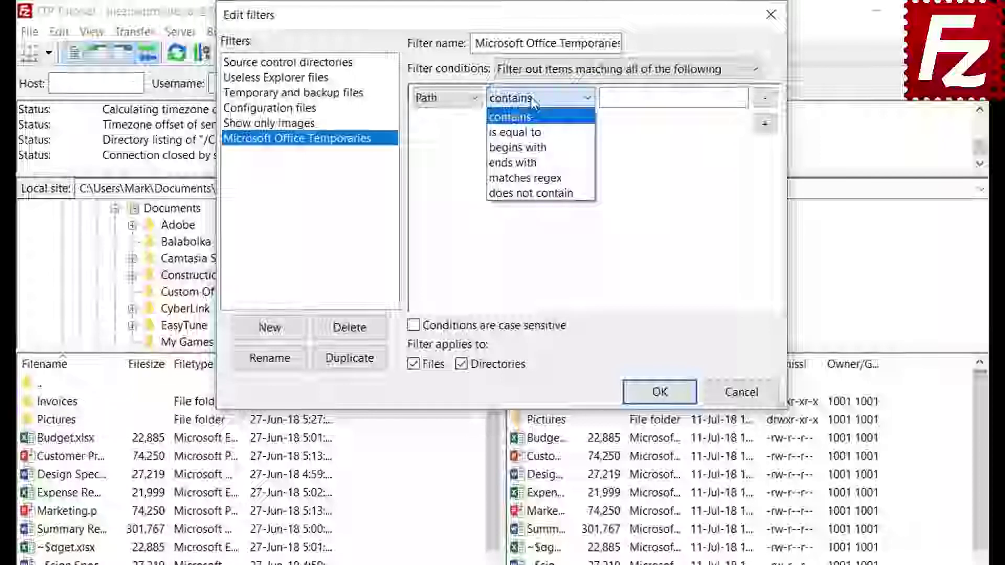
left_click(530, 100)
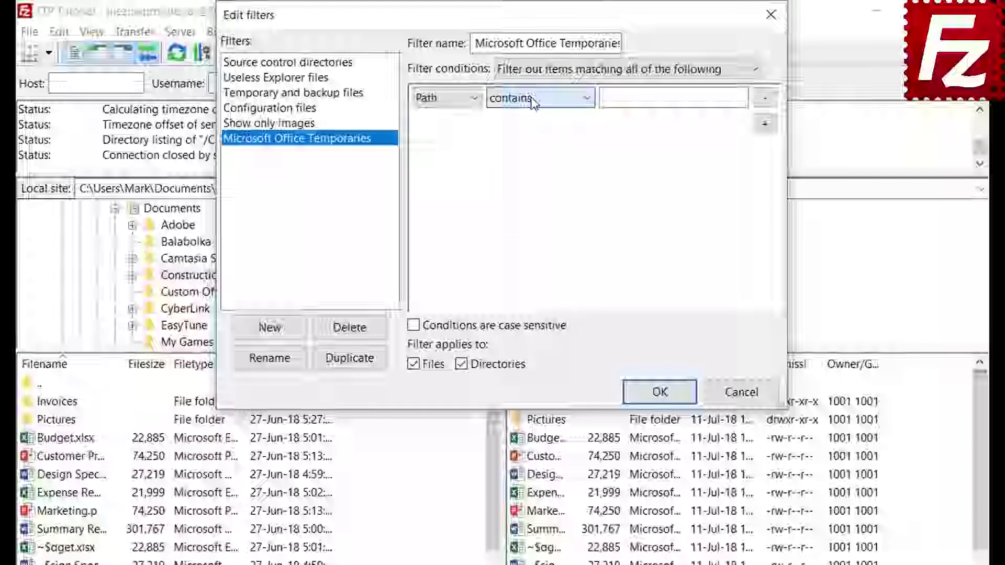
left_click(445, 100)
left_click(444, 179)
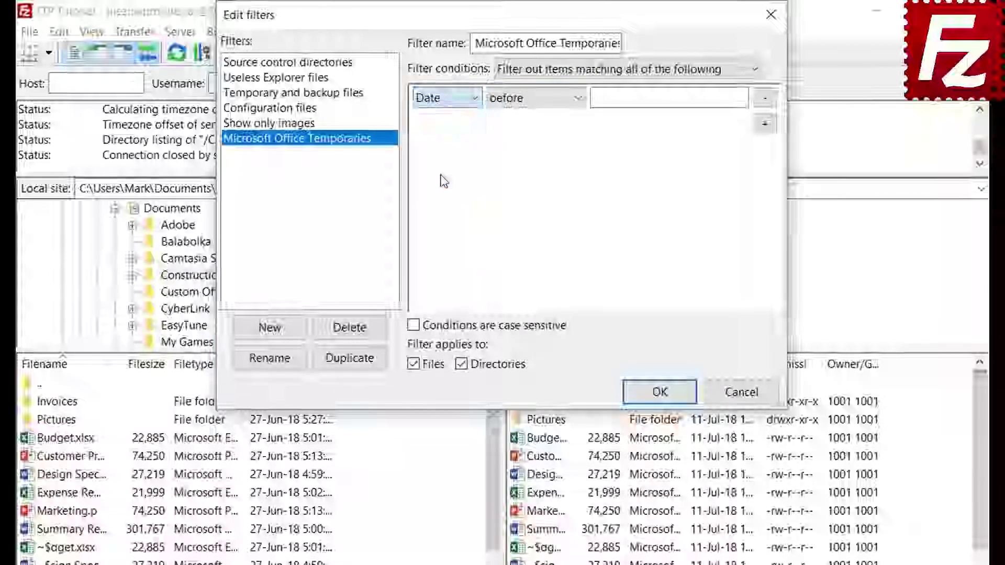
left_click(532, 99)
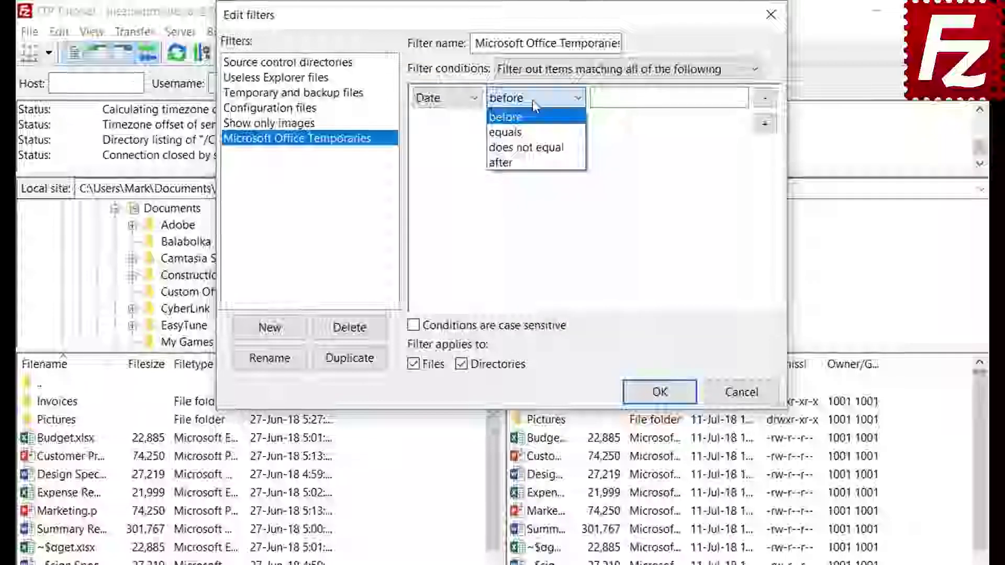
left_click(532, 101)
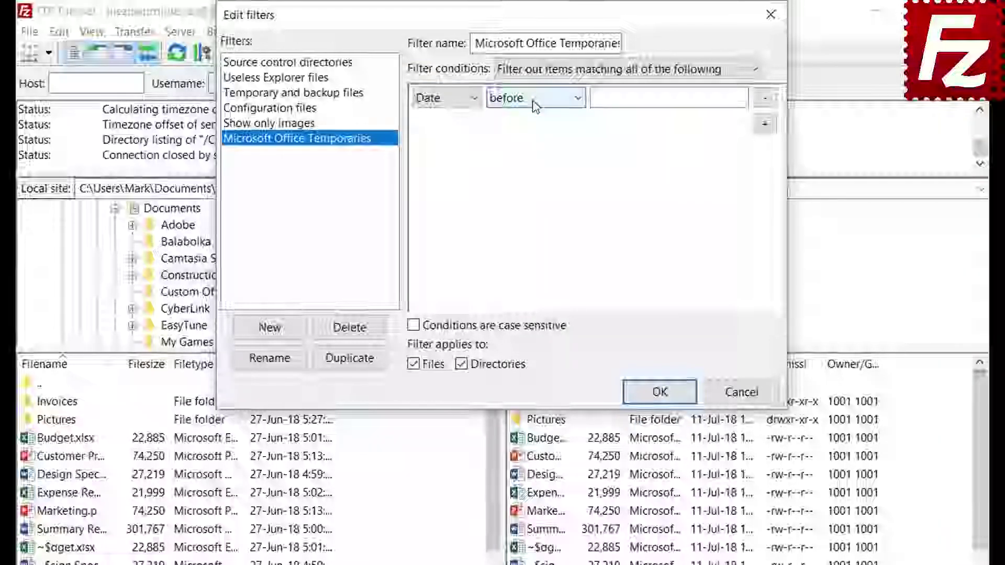
- Set the condition to Filename begins with ~$, files only, and save the rules
left_click(440, 99)
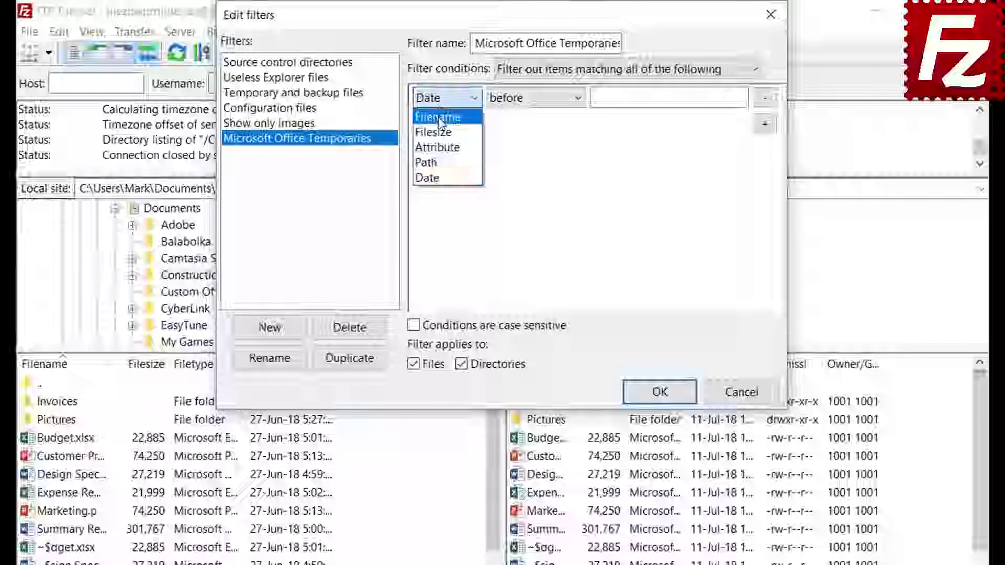
left_click(439, 118)
left_click(525, 105)
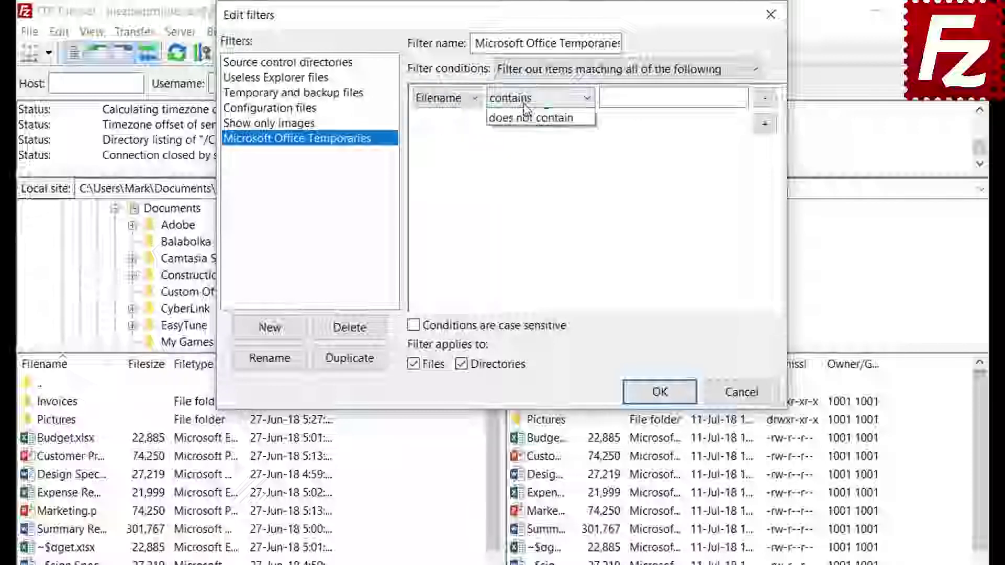
left_click(528, 151)
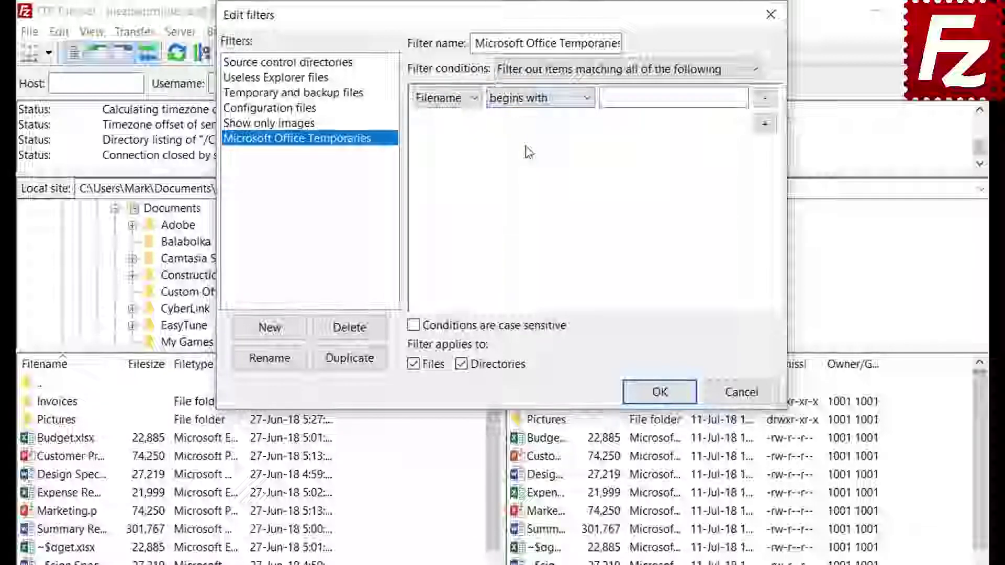
left_click(624, 101)
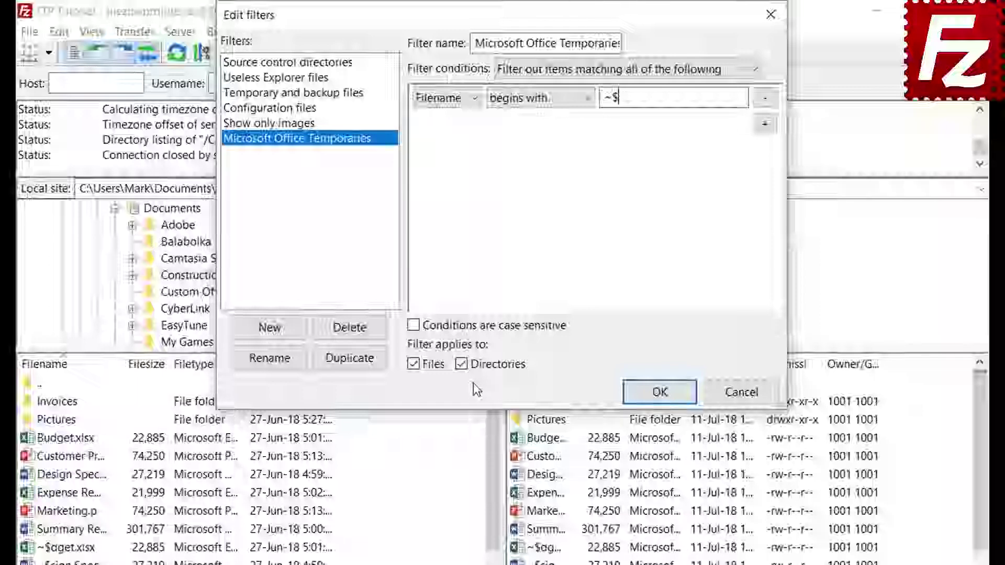
left_click(465, 366)
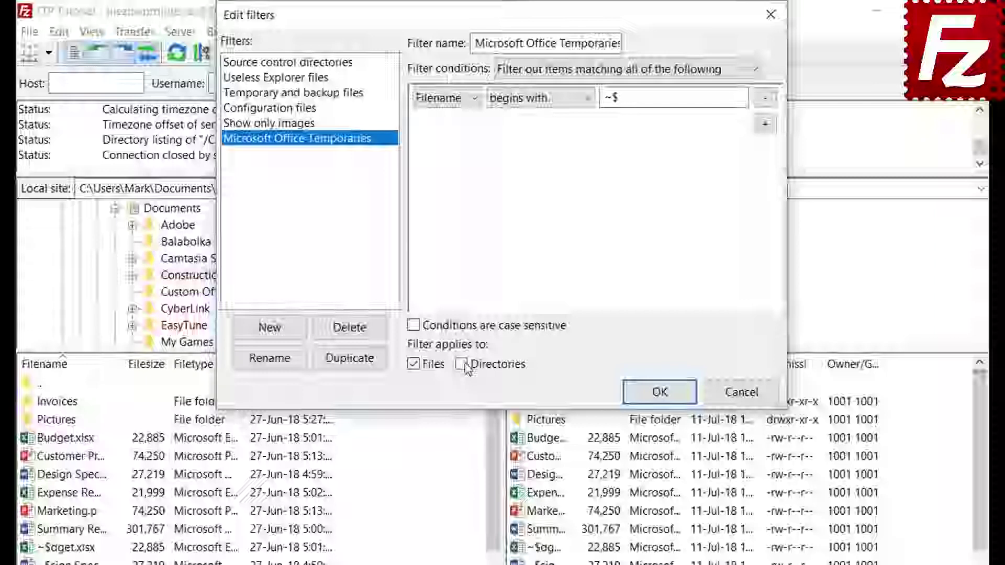
left_click(659, 391)
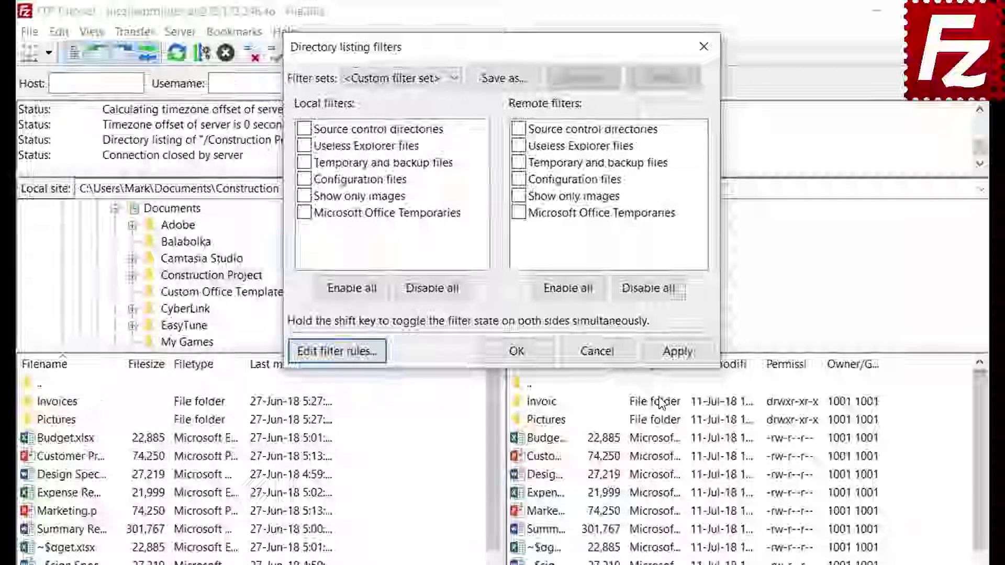
- Apply Microsoft Office Temporaries to the remote listing only, not the local one
left_click(304, 212)
left_click(677, 351)
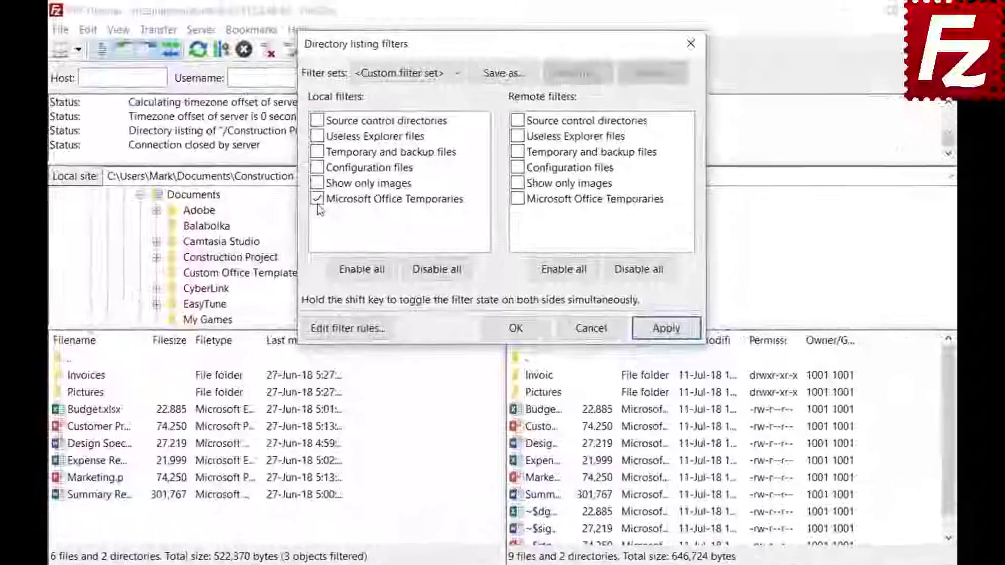
left_click(349, 164)
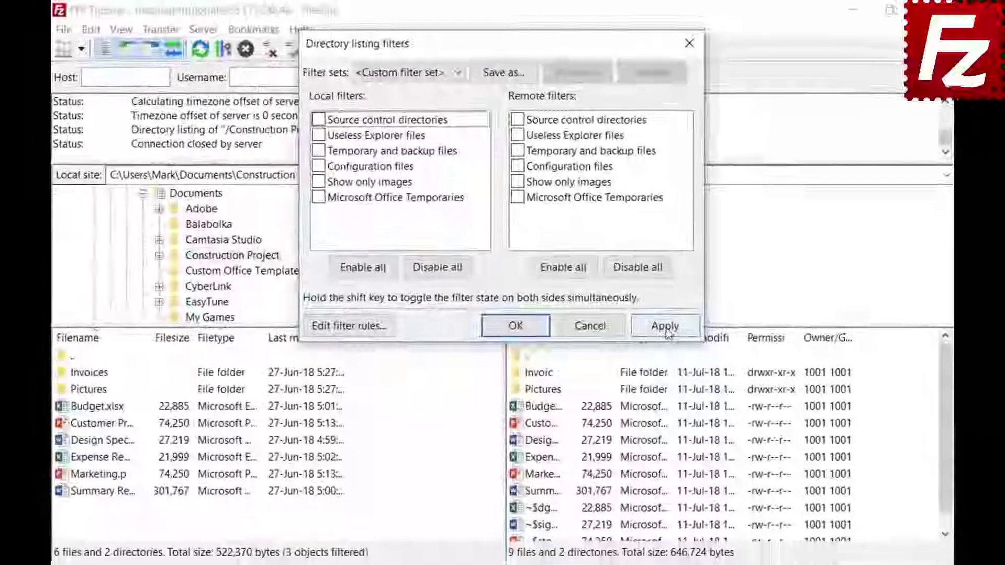
left_click(672, 341)
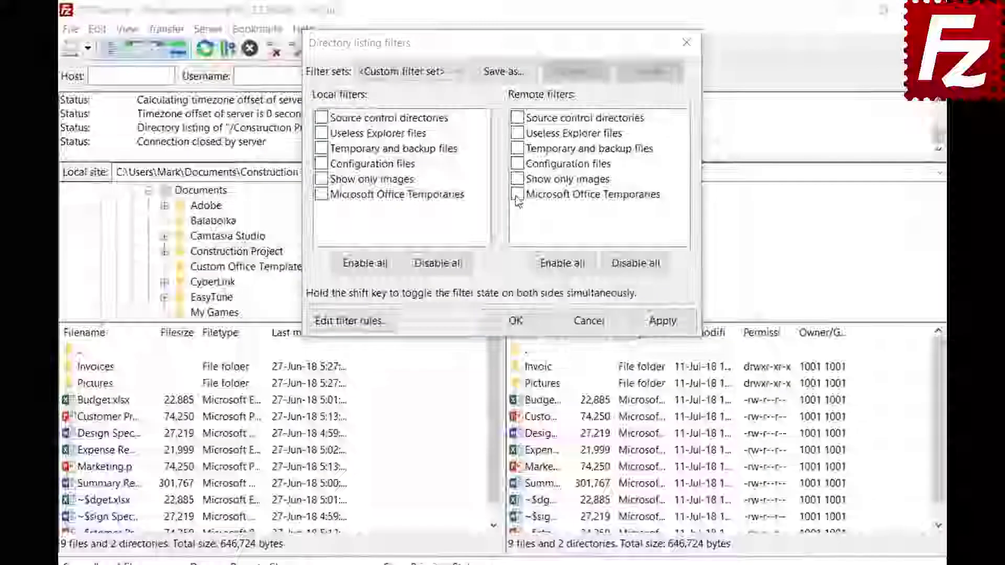
left_click(516, 167)
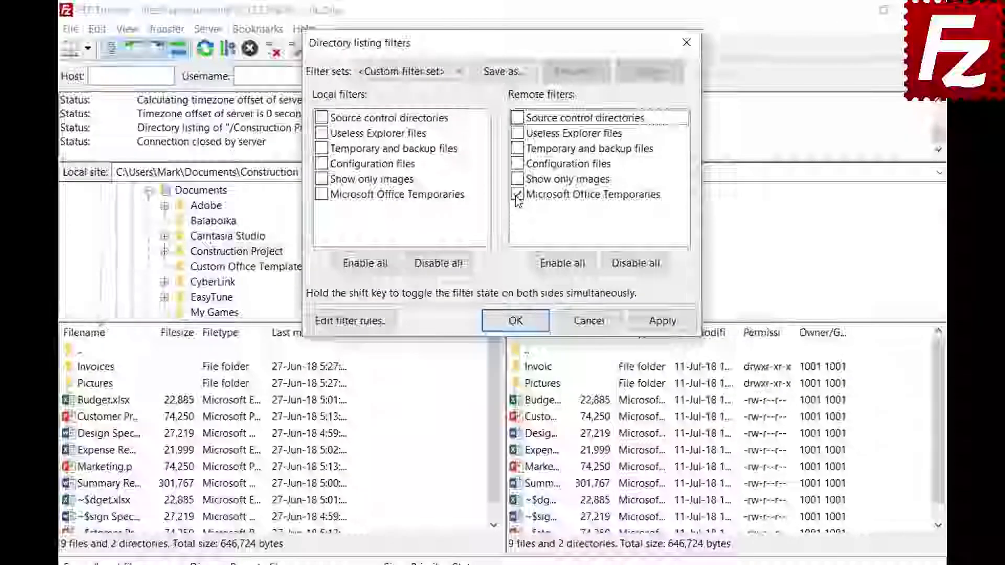
left_click(662, 323)
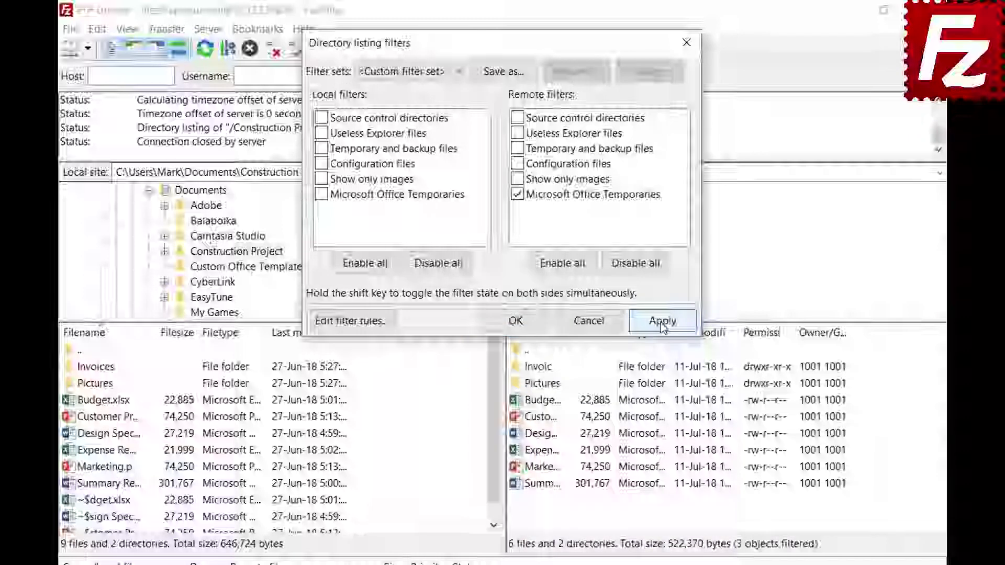
- Save the filters as the 'Project' filter set and close the dialog
left_click(504, 72)
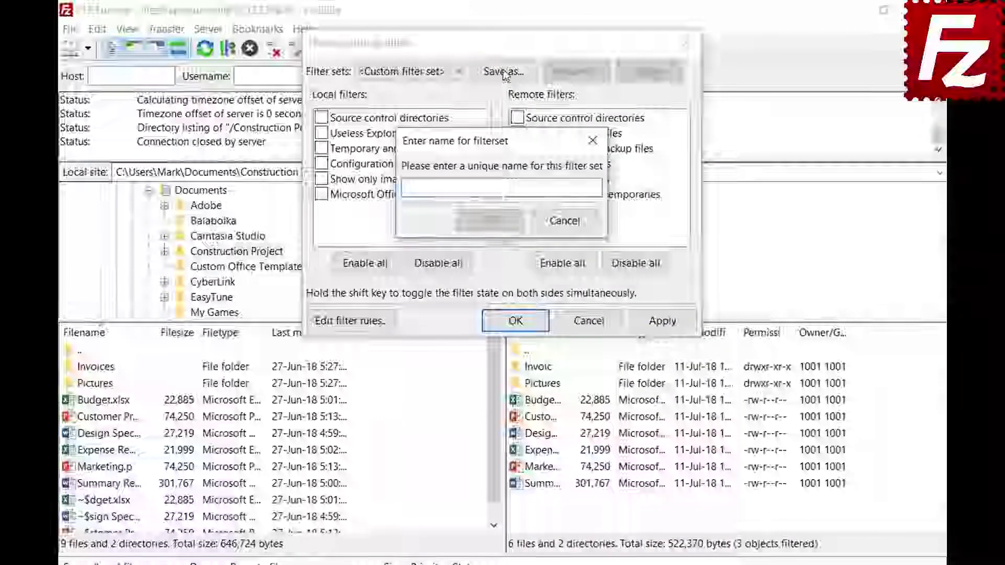
type("Project")
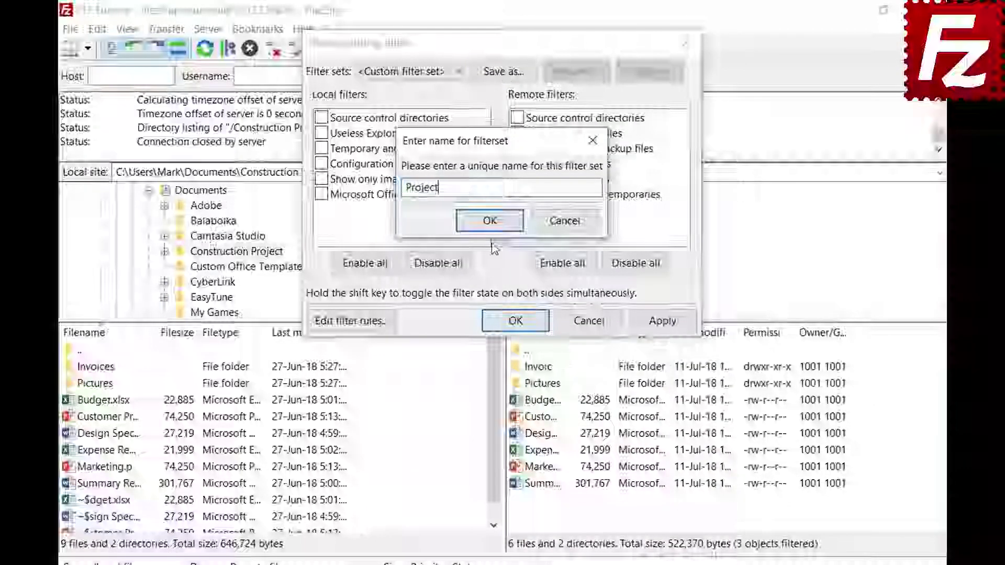
left_click(490, 221)
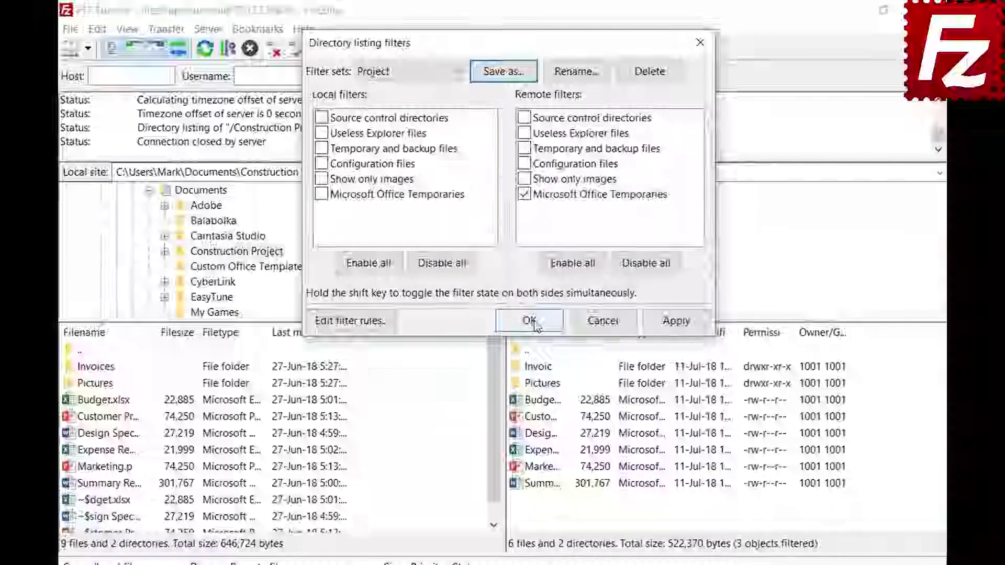
left_click(533, 323)
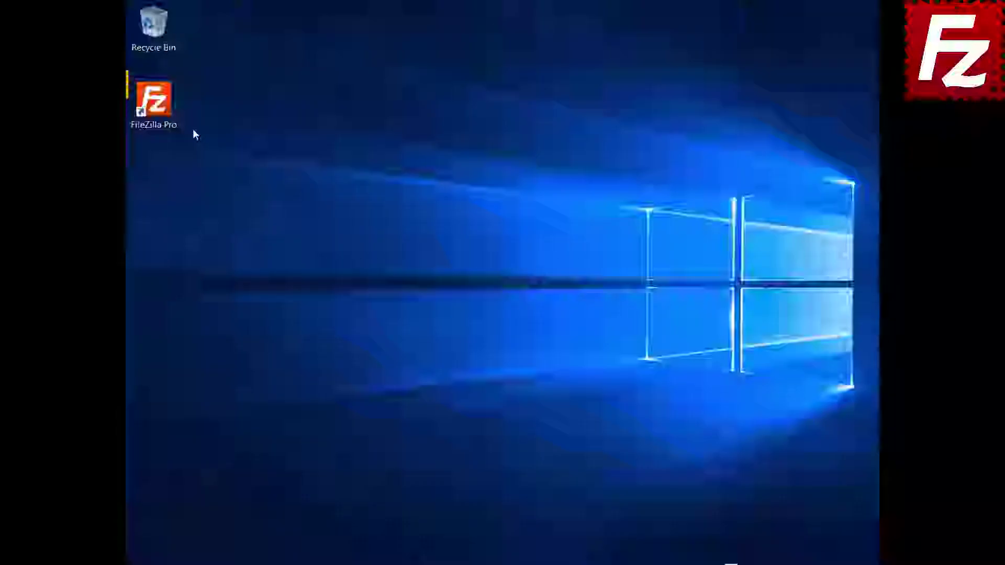
- Launch FileZilla Pro from its desktop shortcut
double_click(154, 102)
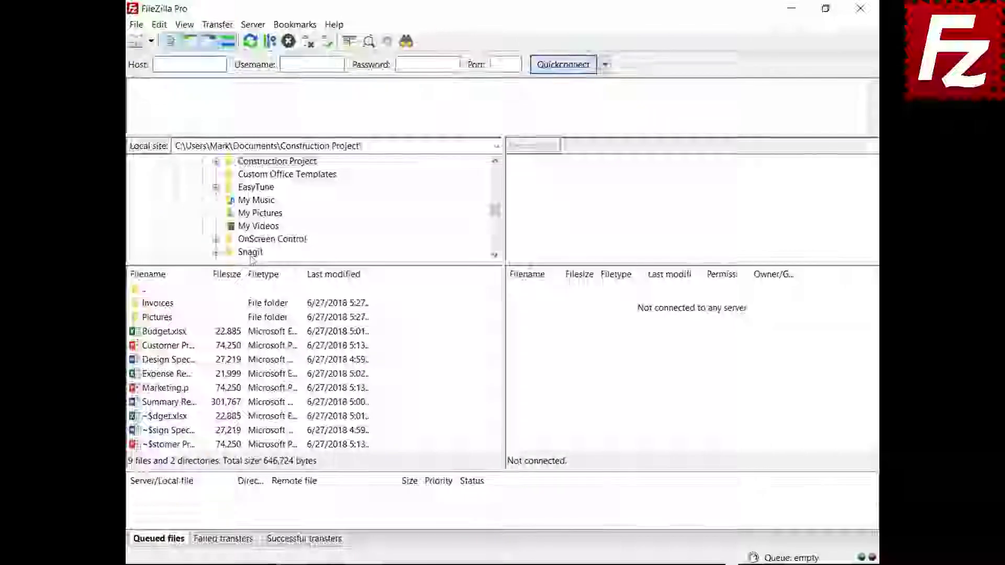
- Connect to the saved FTP connection site and open a new empty tab
left_click(151, 40)
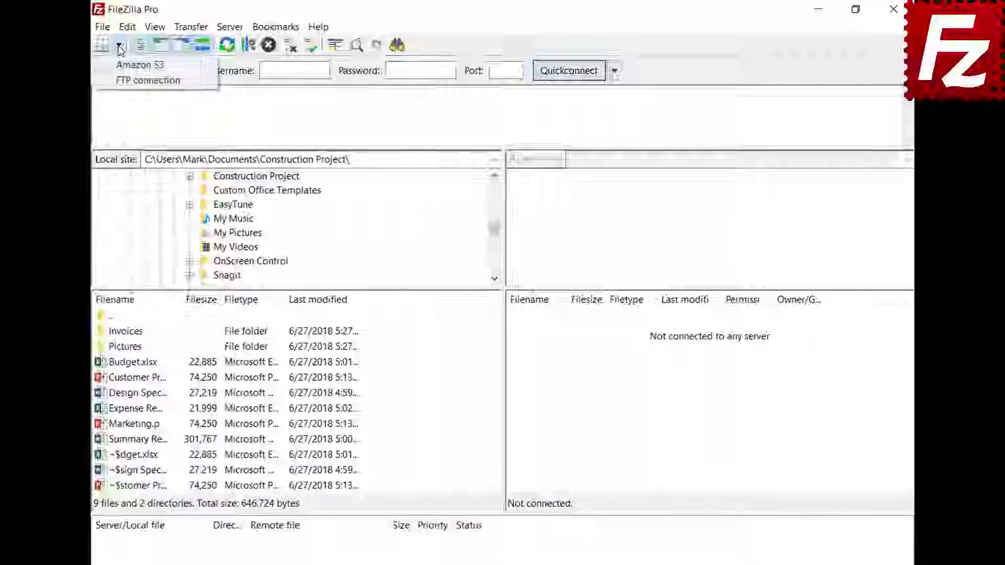
left_click(128, 80)
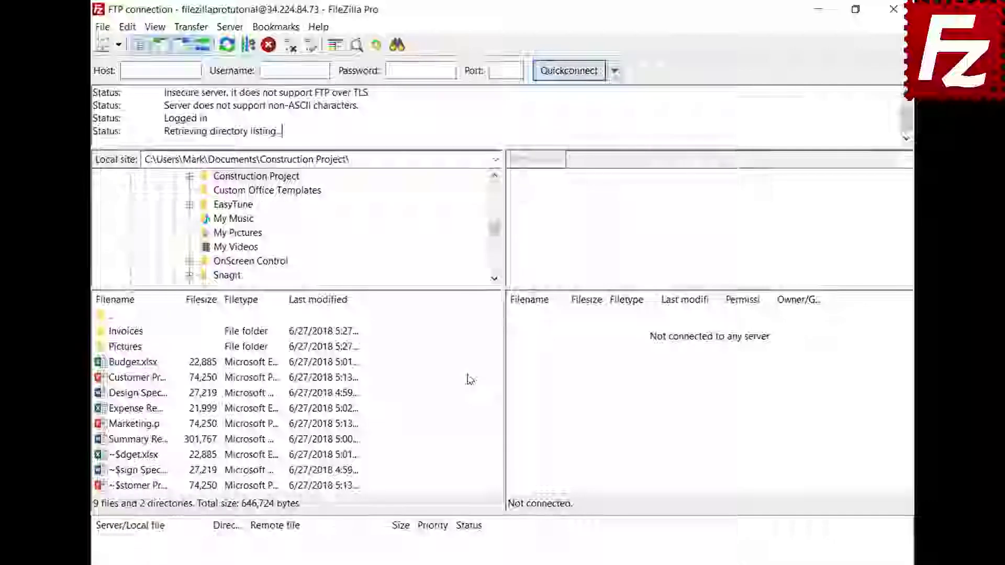
left_click(102, 27)
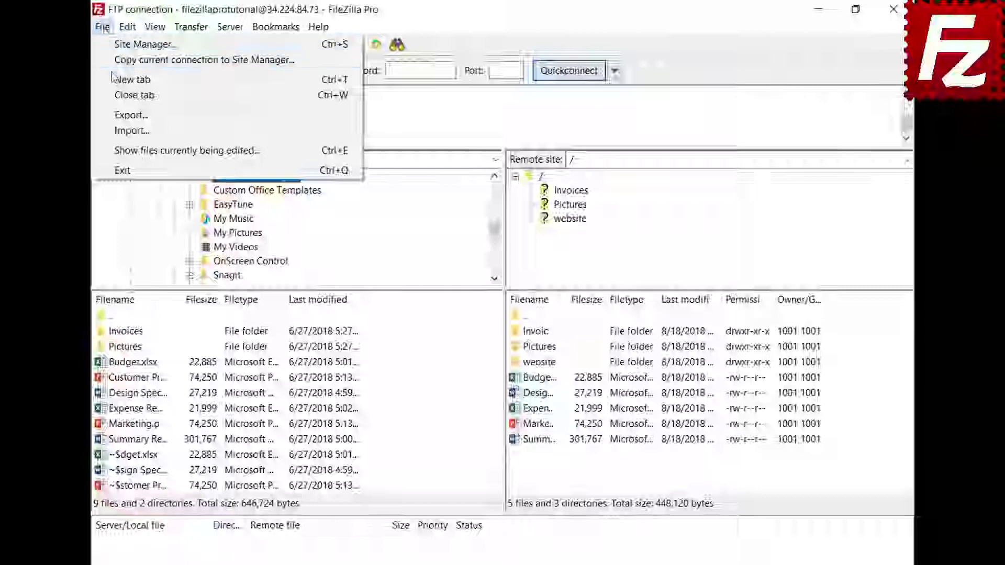
left_click(132, 79)
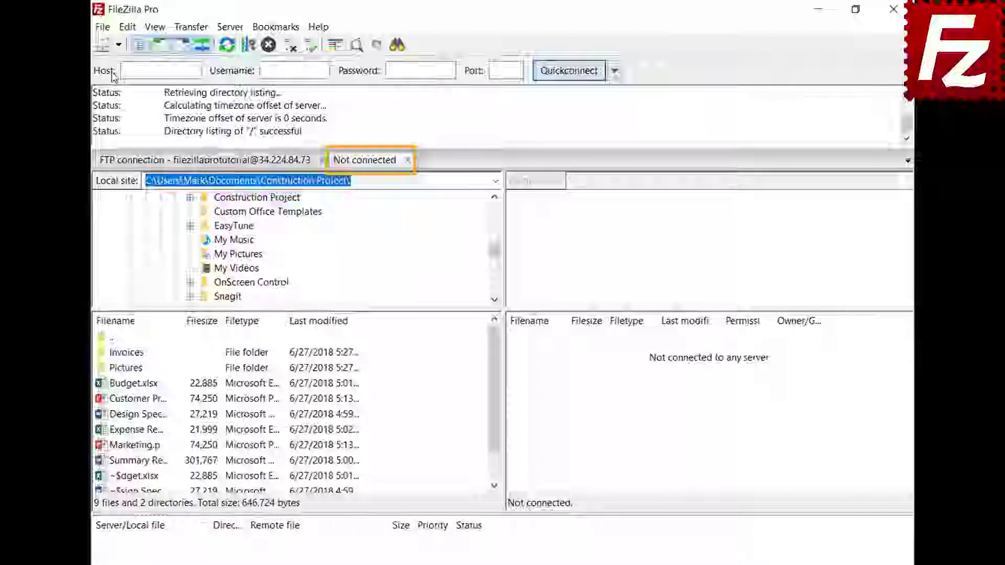
- Connect the new tab to Amazon S3 and switch between the FTP and S3 tabs
left_click(242, 162)
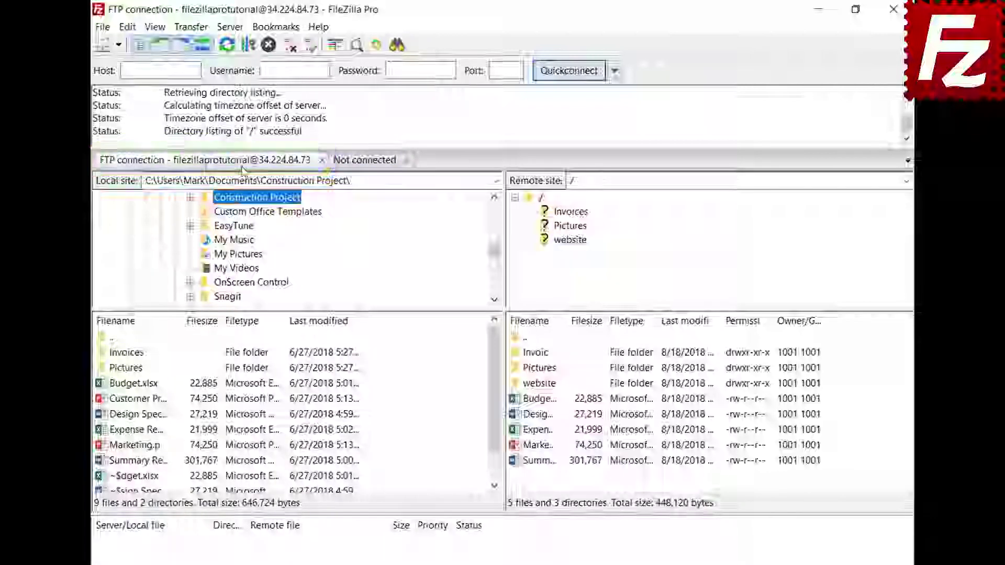
left_click(366, 161)
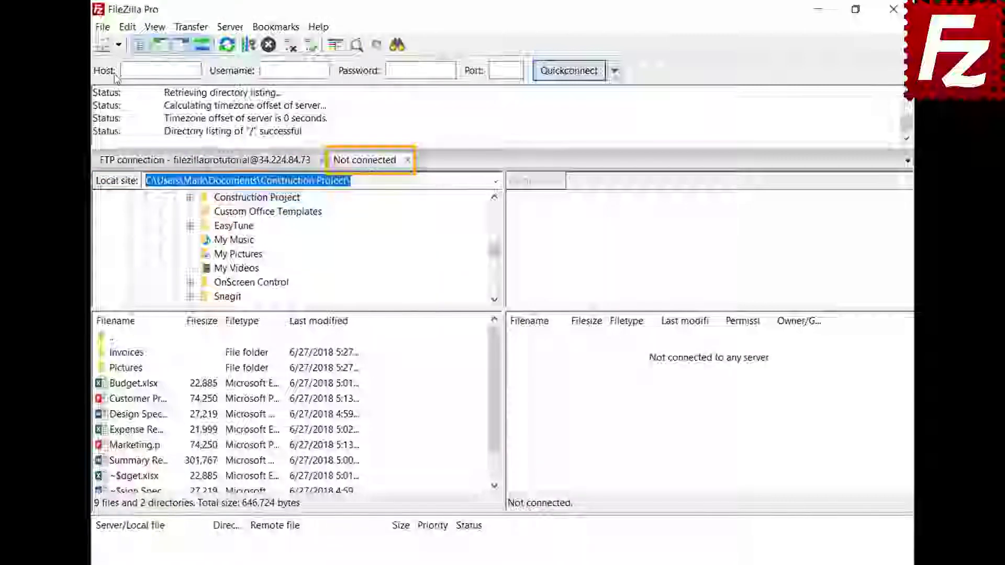
left_click(118, 44)
left_click(122, 63)
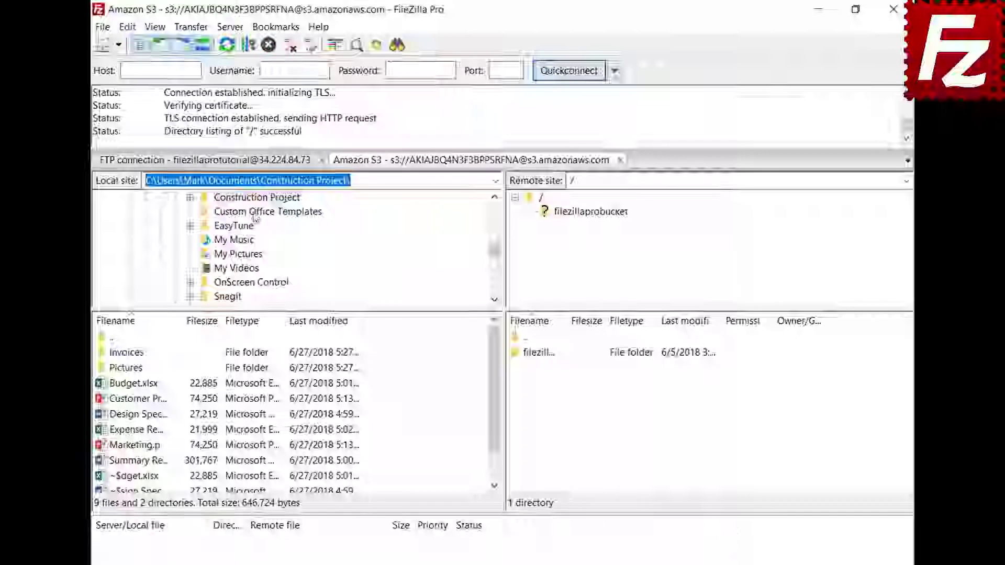
left_click(254, 162)
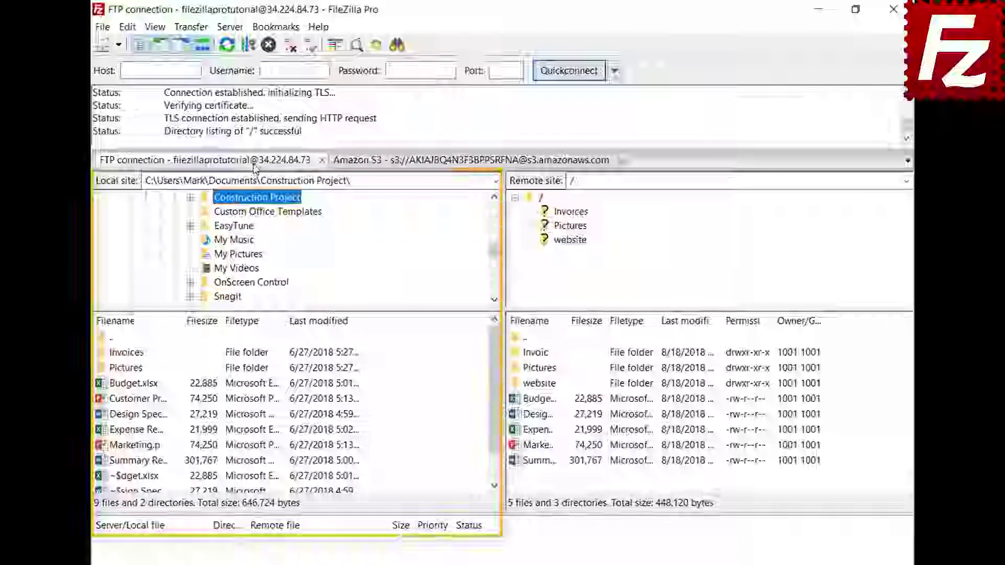
left_click(438, 167)
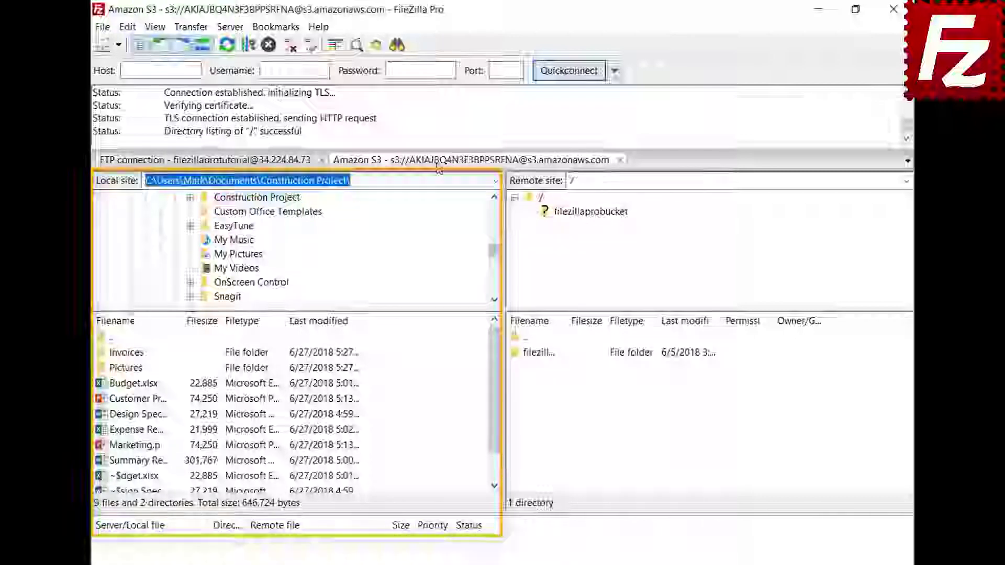
left_click(128, 27)
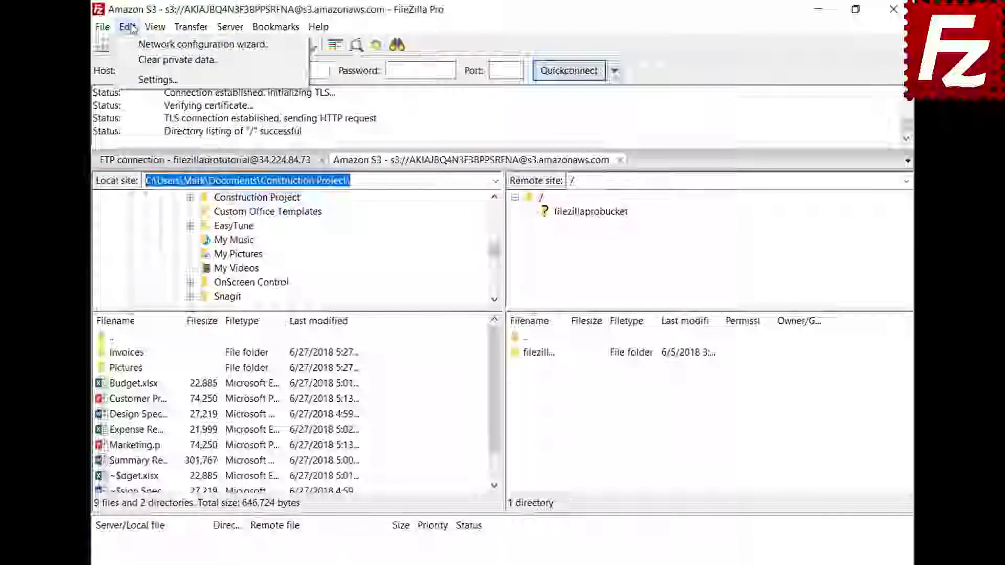
- Set startup to 'Restore tabs and reconnect', then close and relaunch FileZilla Pro
left_click(142, 79)
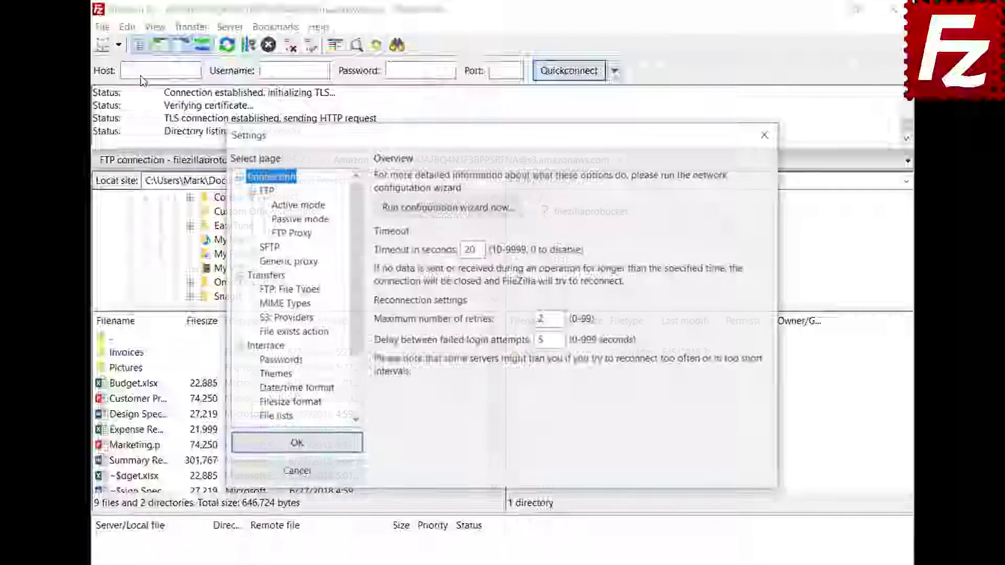
left_click(278, 349)
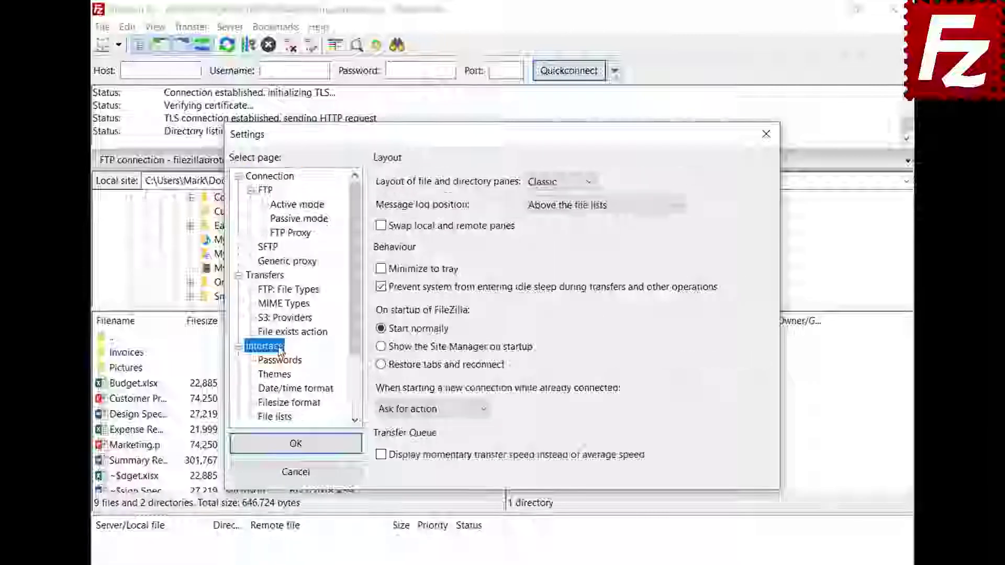
left_click(380, 365)
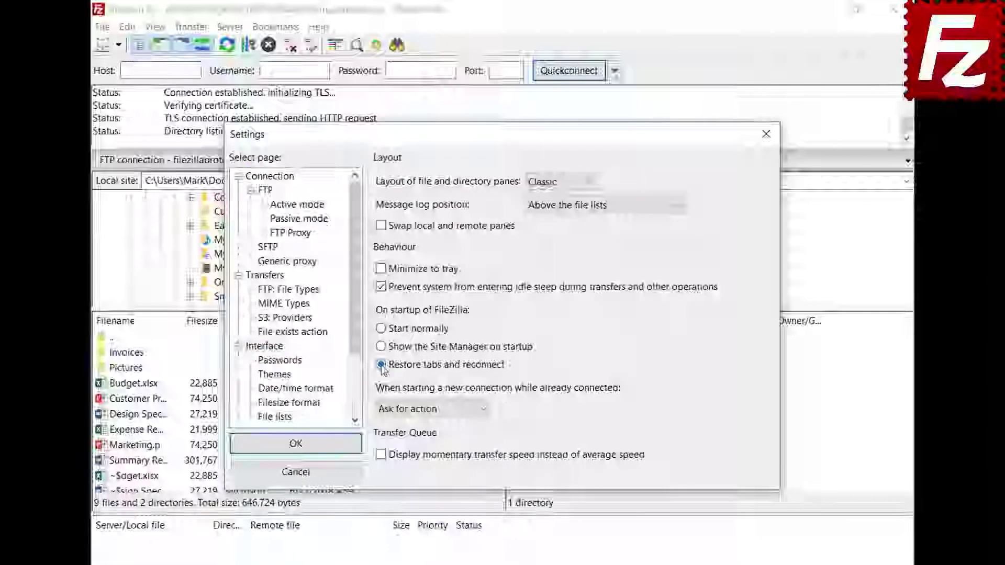
left_click(296, 443)
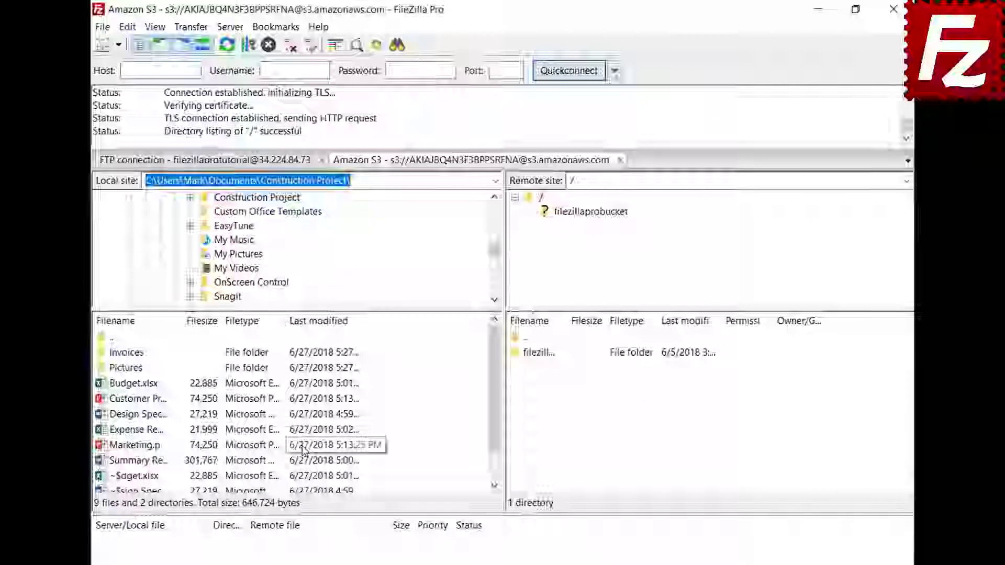
left_click(893, 9)
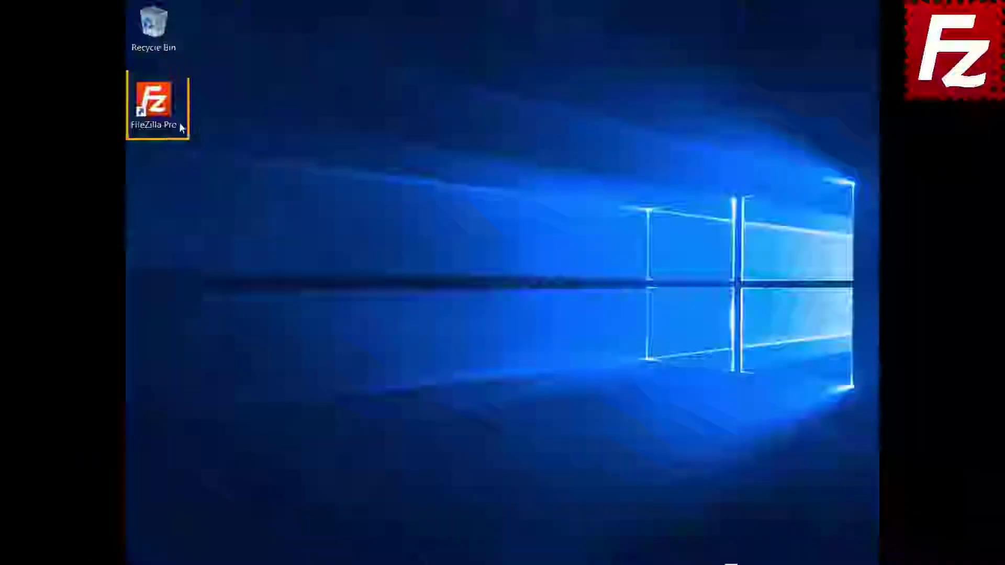
double_click(154, 105)
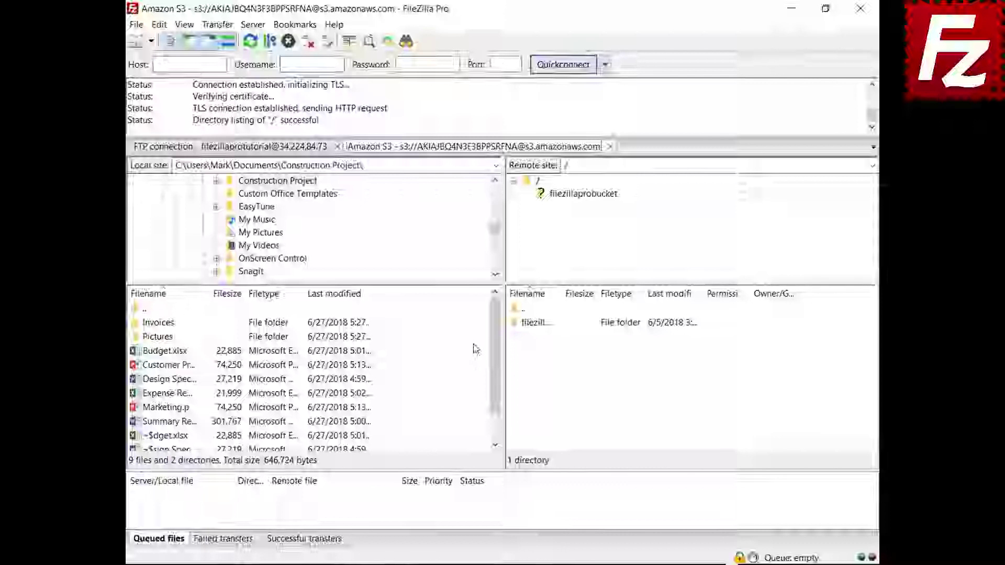
- Close the Amazon S3 tab, set new connections to 'Connect in new tab', and reconnect to Amazon S3
left_click(611, 148)
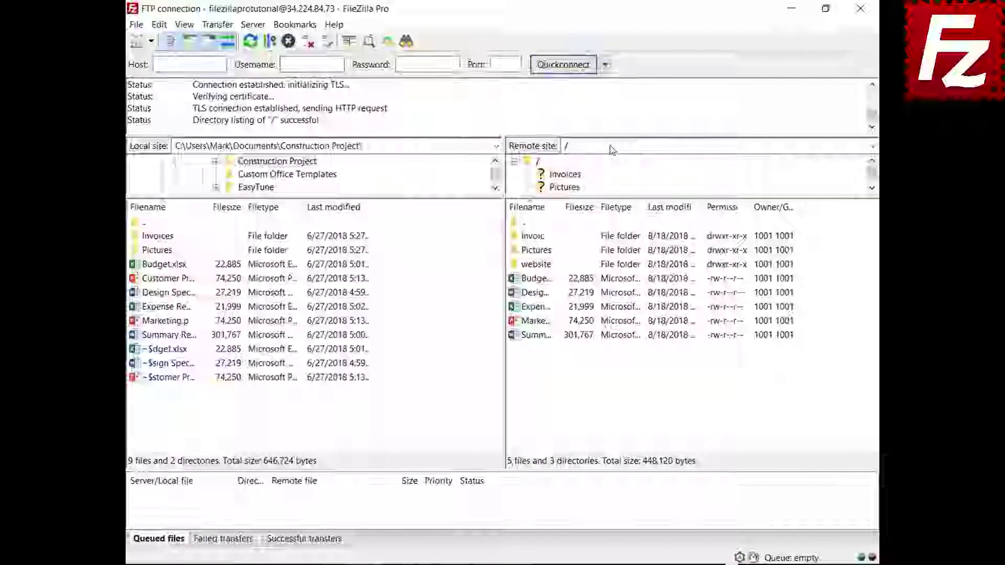
left_click(159, 27)
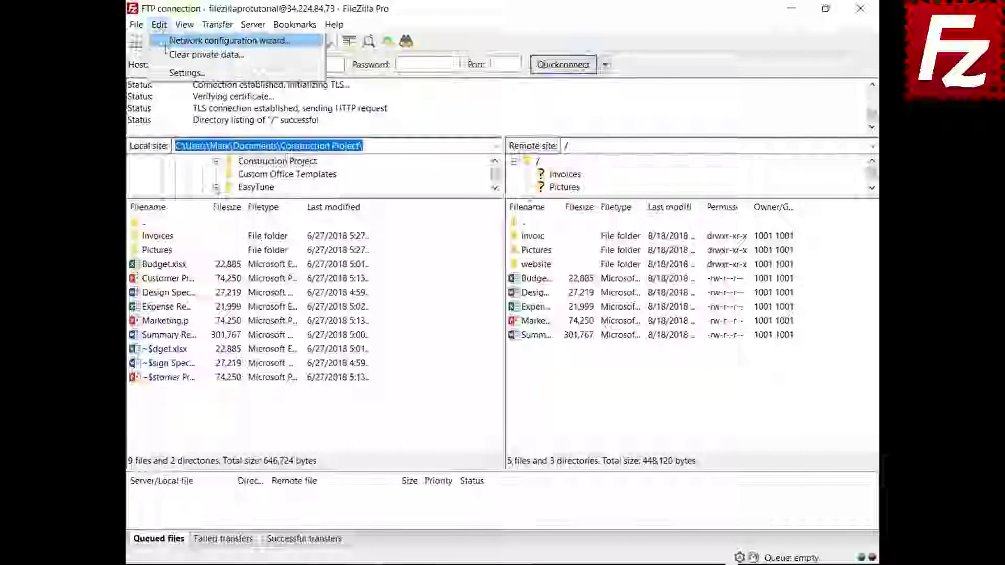
left_click(172, 72)
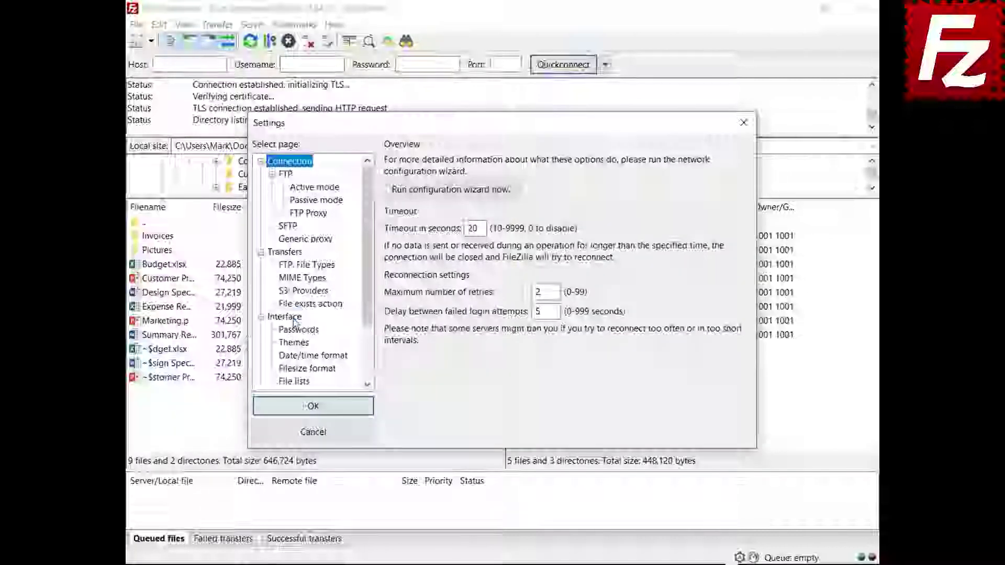
left_click(284, 317)
left_click(485, 375)
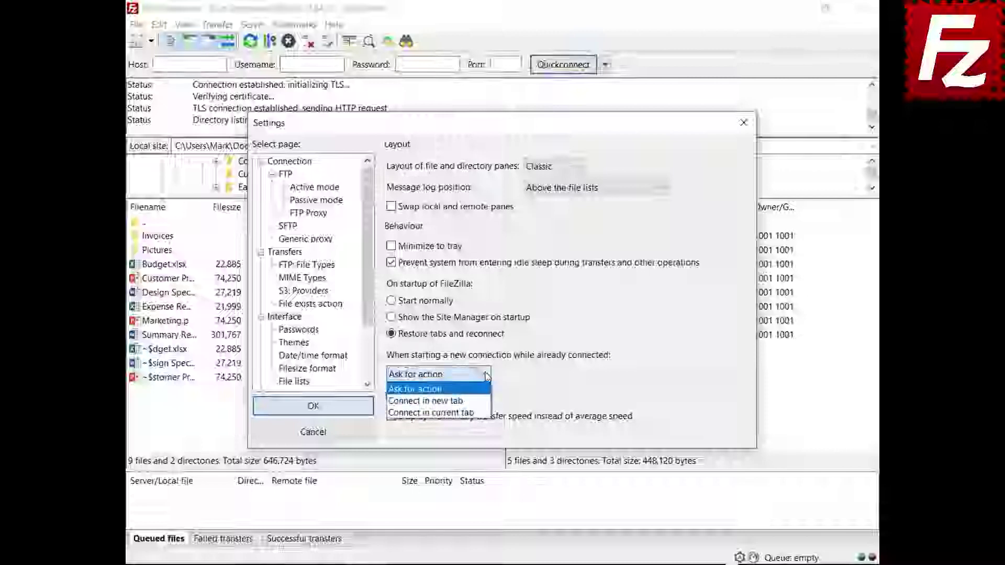
left_click(471, 401)
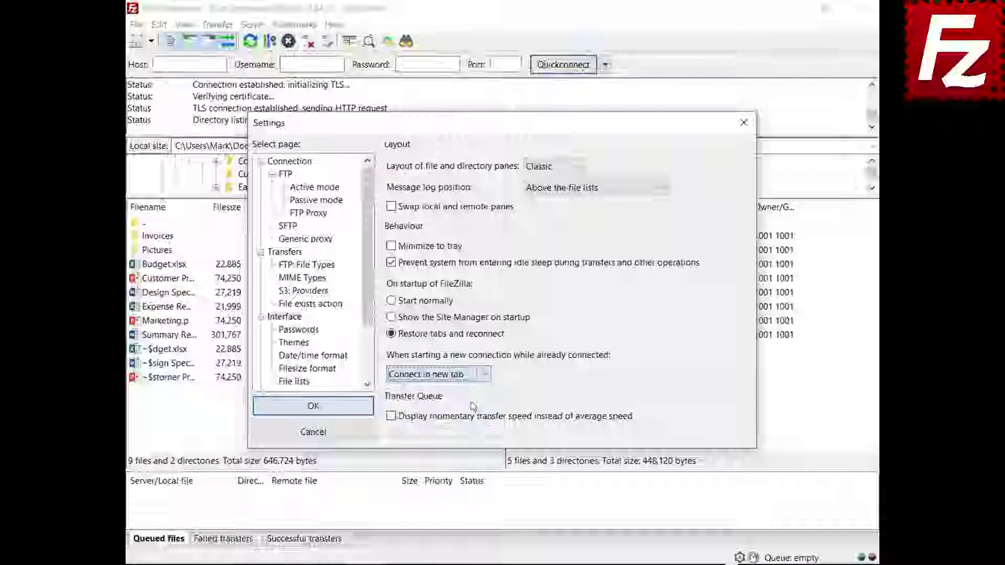
left_click(313, 406)
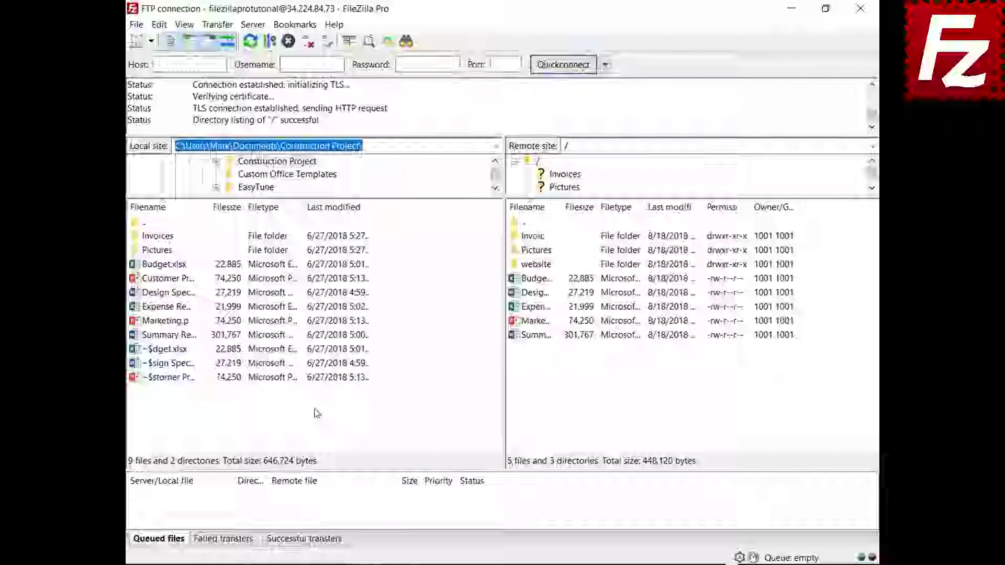
left_click(151, 41)
left_click(157, 58)
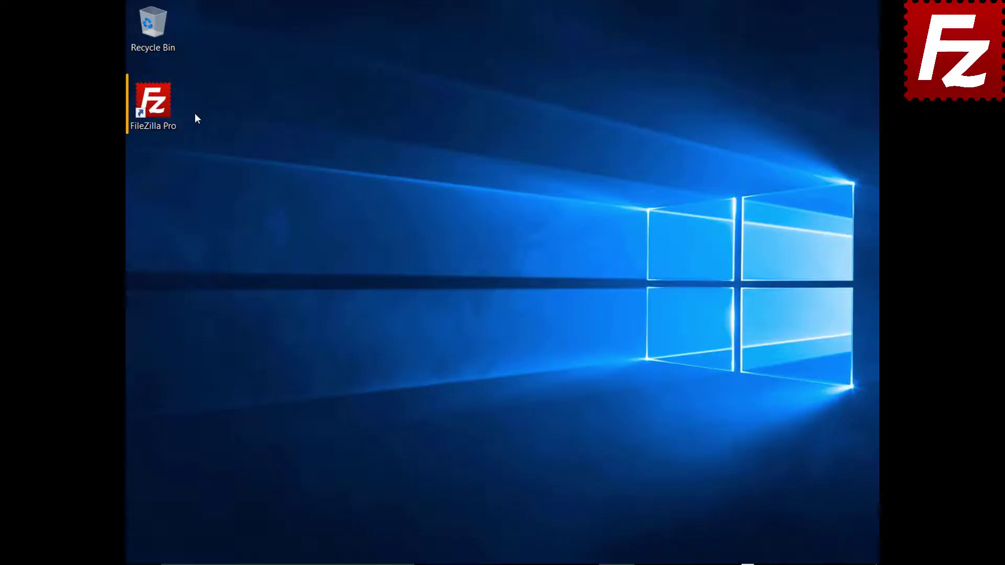
- Relaunch FileZilla Pro so it reopens connected to Amazon S3
double_click(159, 108)
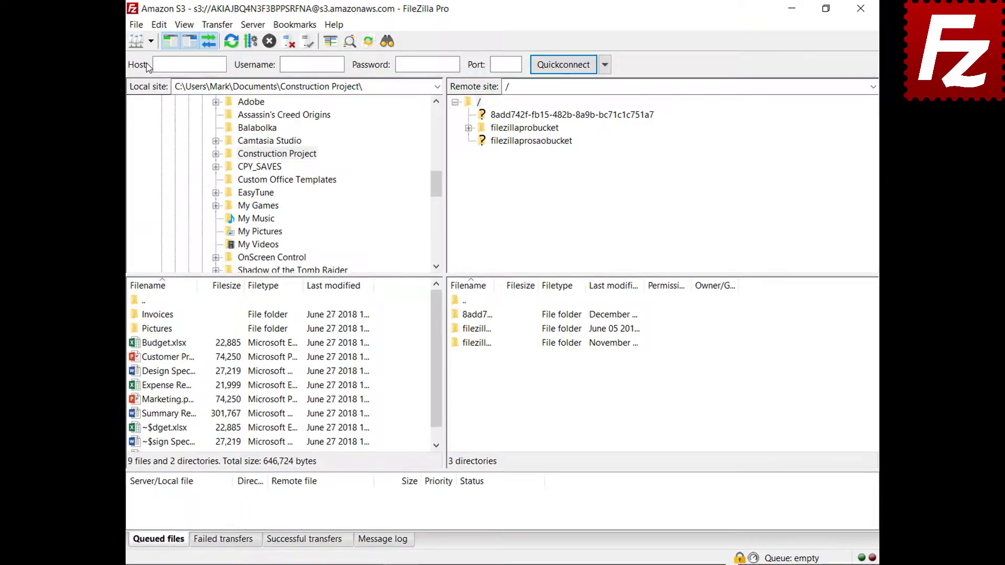
- Connect to Amazon S3, open filezillaprobucket, and open README.TXT for editing
left_click(151, 42)
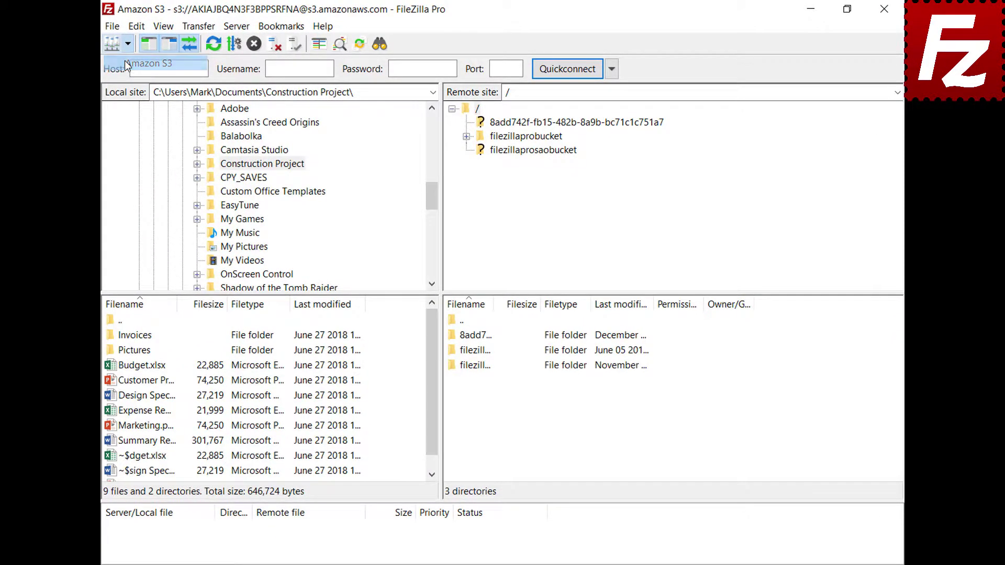
left_click(125, 62)
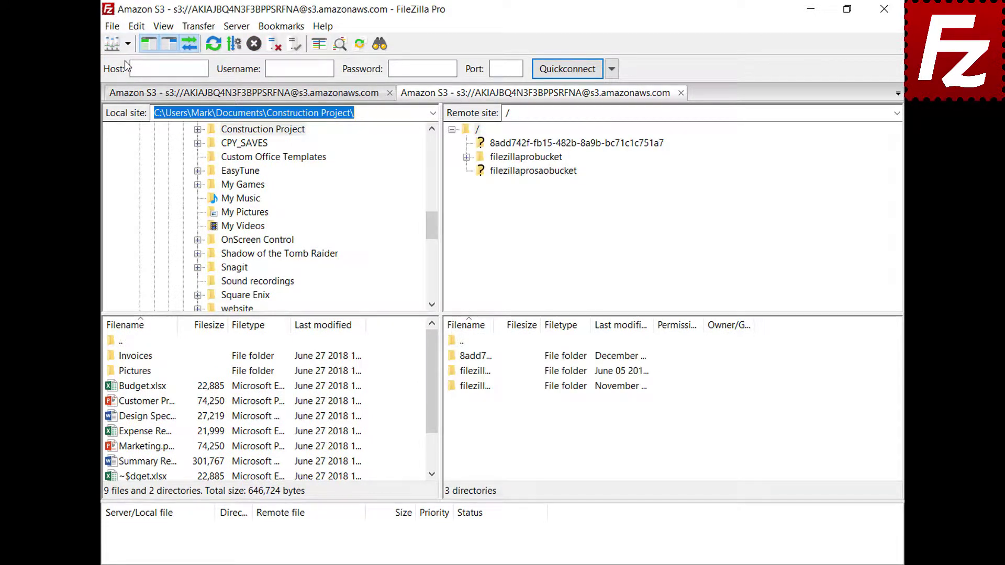
left_click(532, 158)
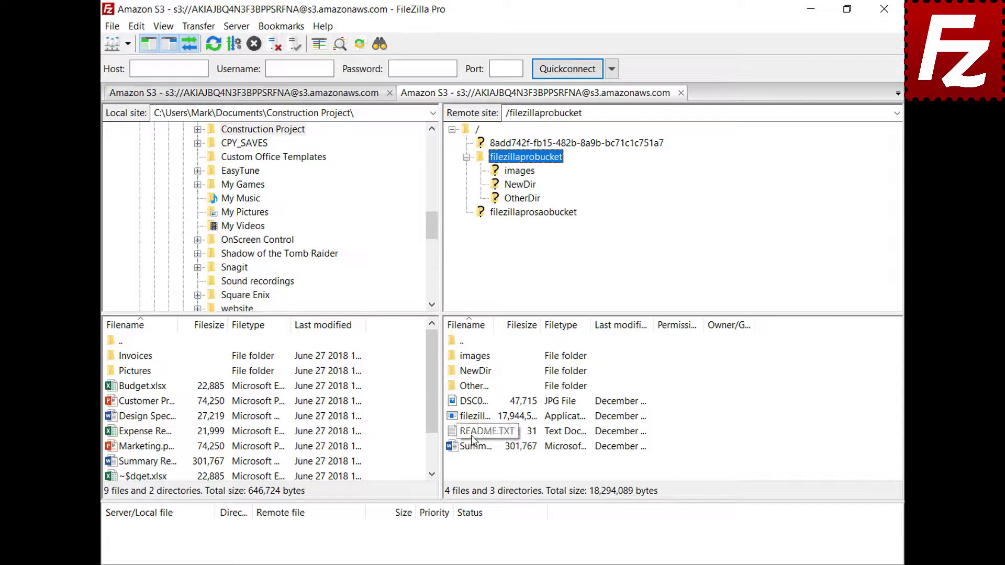
right_click(472, 432)
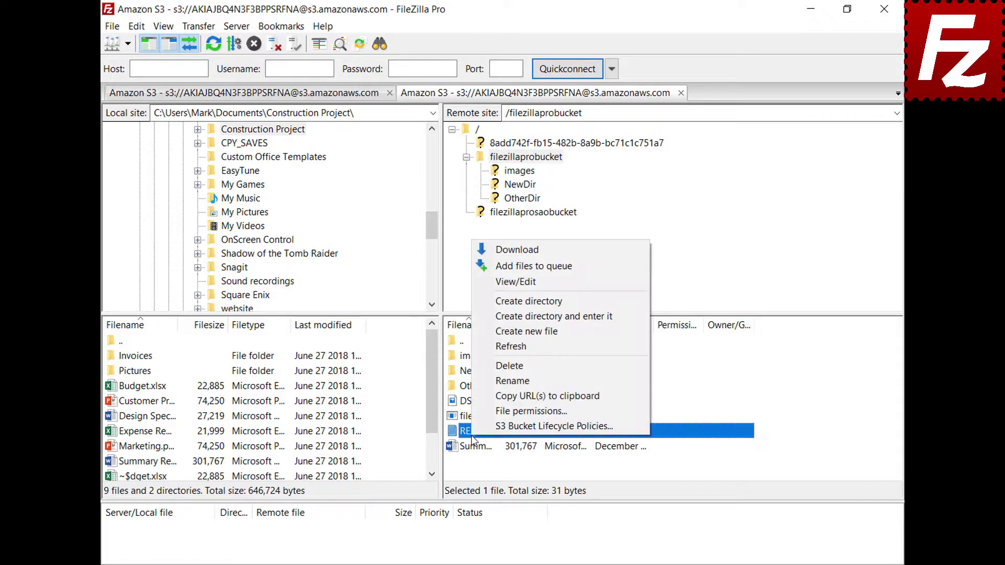
left_click(517, 283)
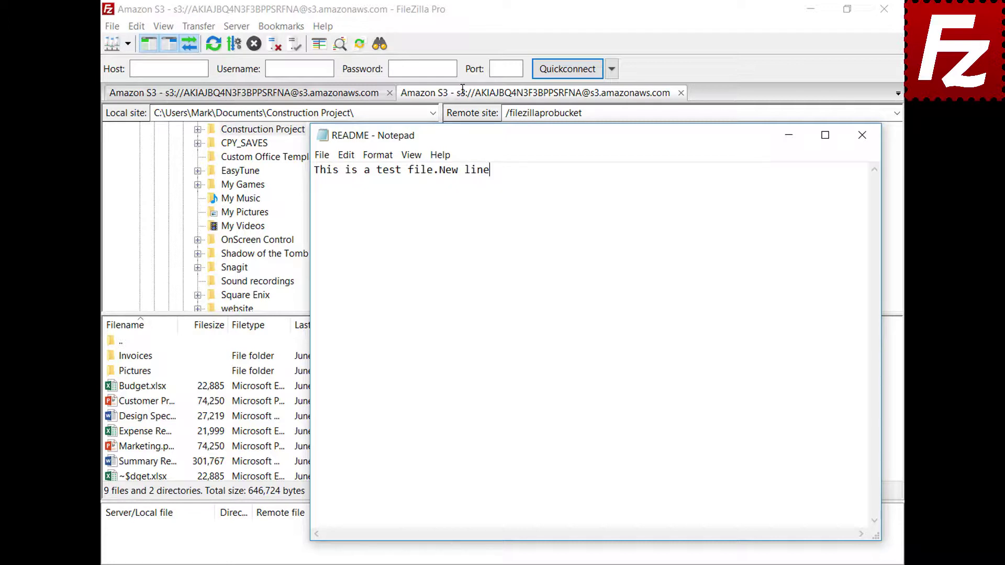
- Add a 'New line' line to README.TXT, save it, and upload it to the bucket
key("Return")
type("New line")
left_click(862, 139)
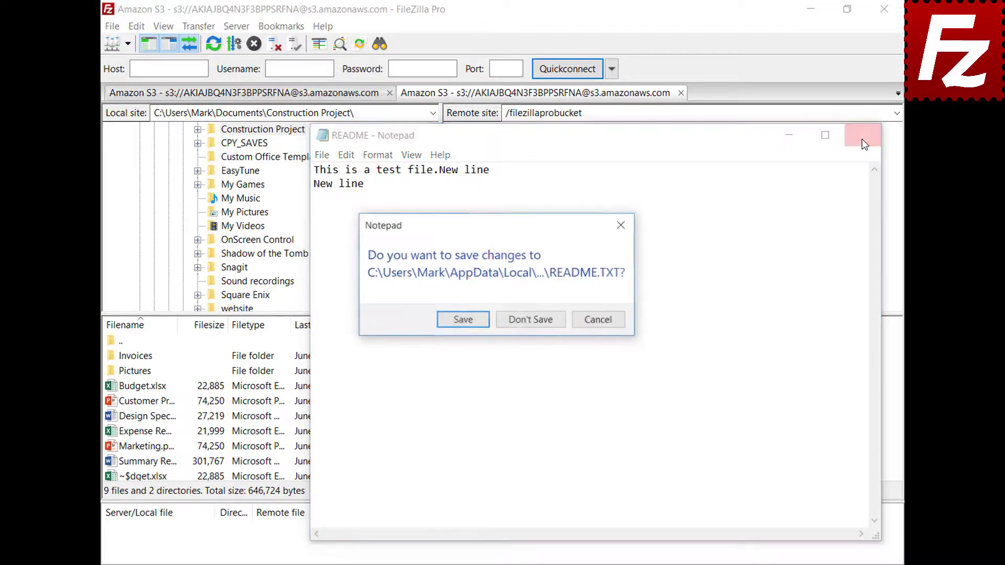
left_click(461, 323)
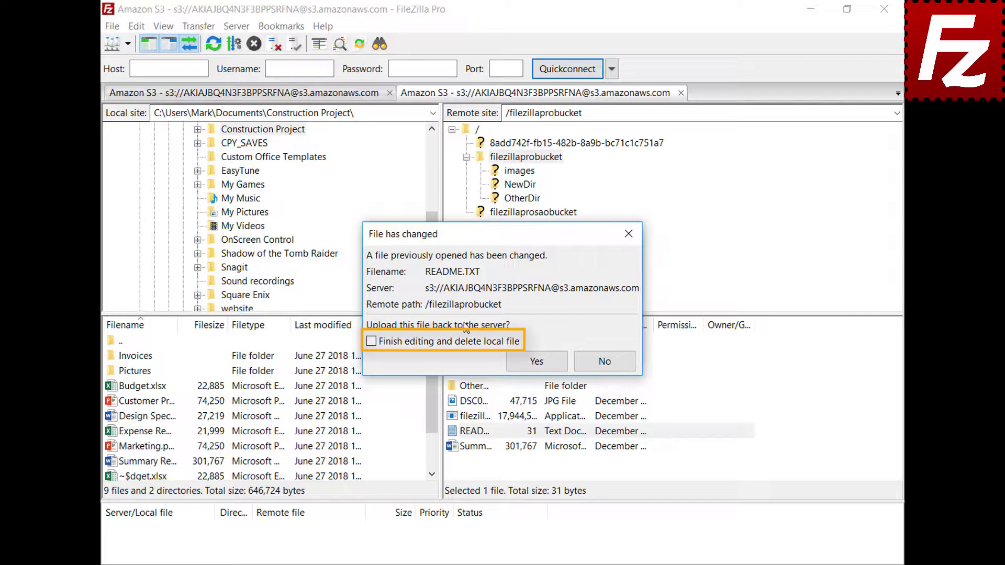
left_click(545, 367)
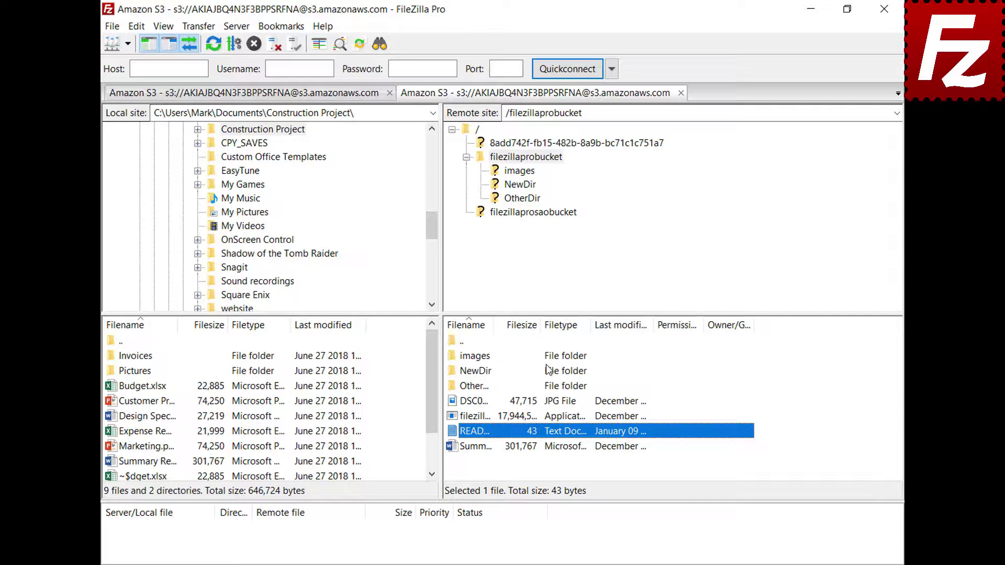
left_click(112, 26)
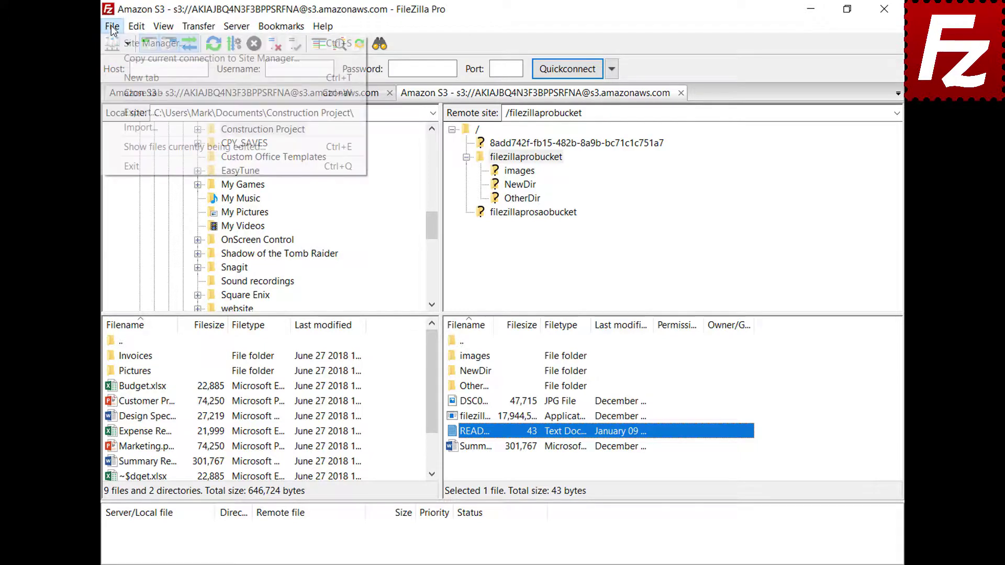
left_click(130, 145)
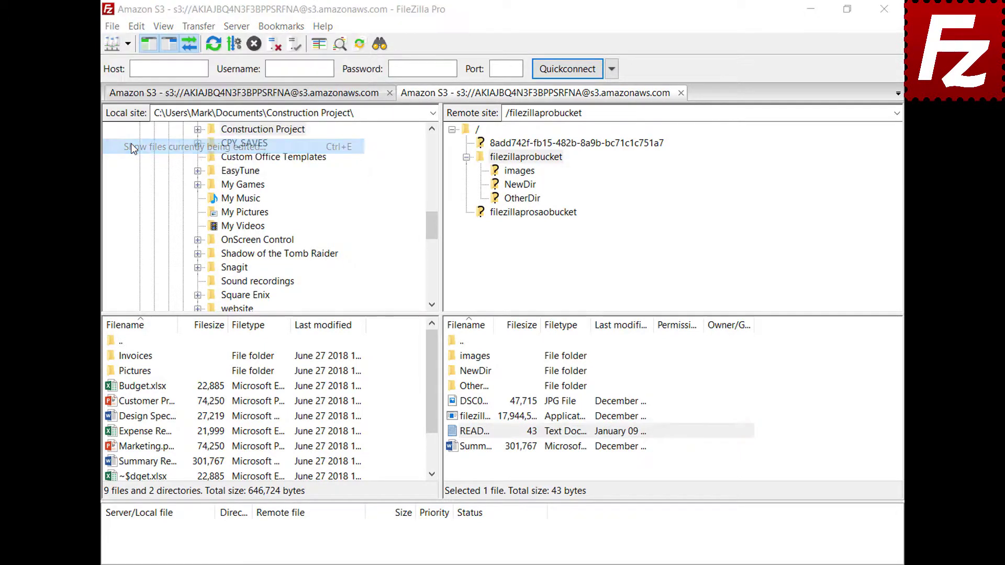
left_click(470, 252)
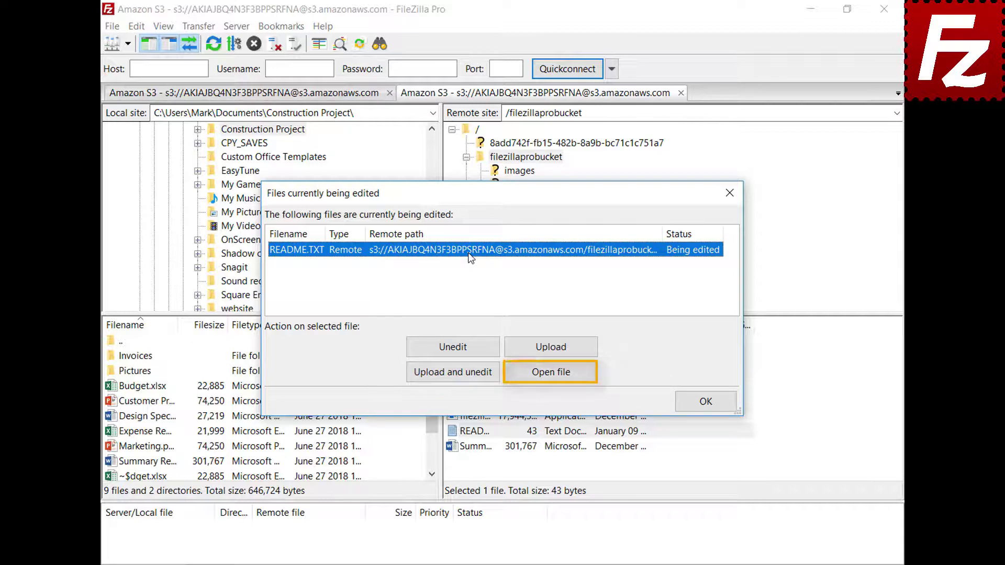
left_click(706, 401)
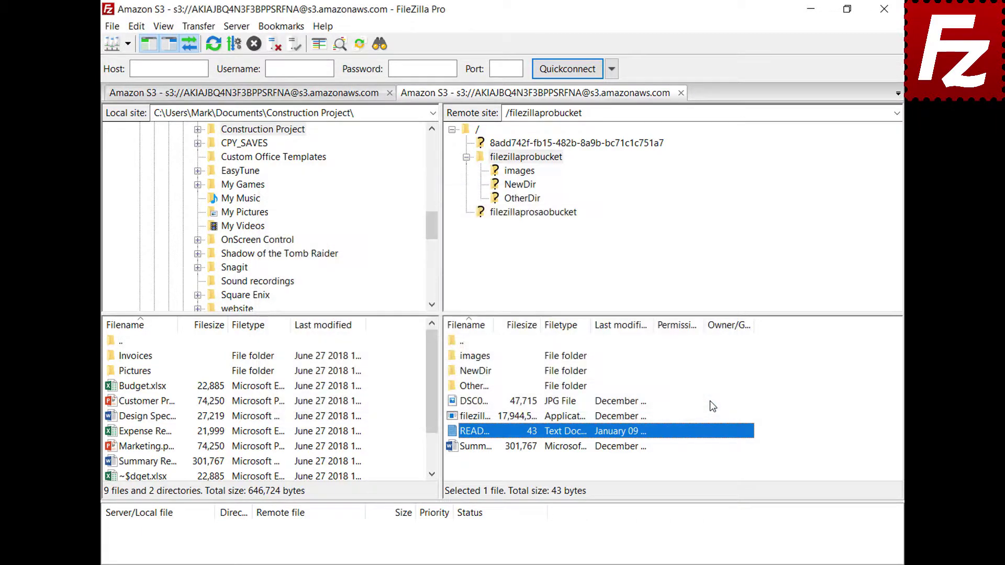
- Add a custom filetype association opening jpg files with C:\Windows\system32\mspaint.exe and save the settings
left_click(137, 28)
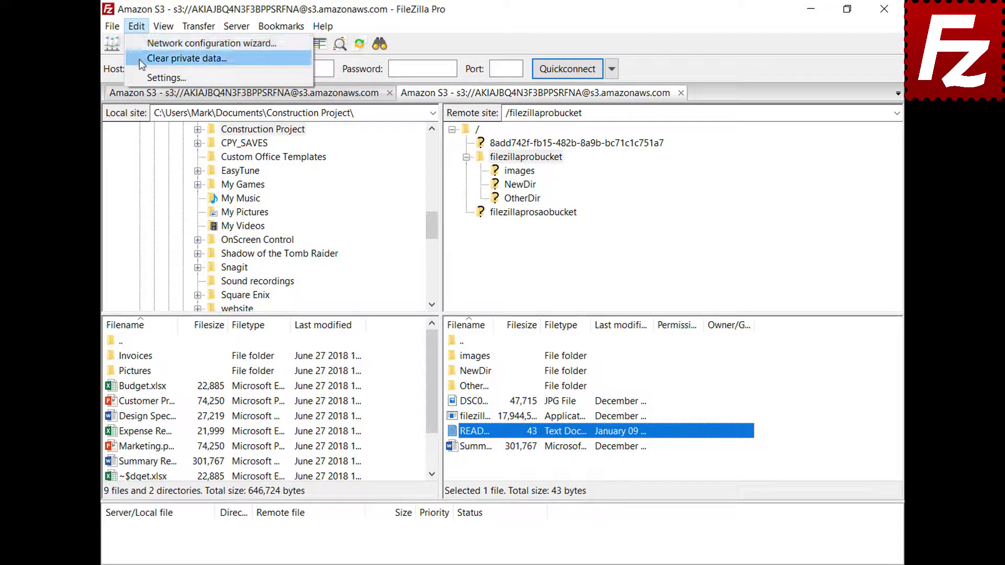
left_click(143, 79)
scroll(357, 224, "down", 2)
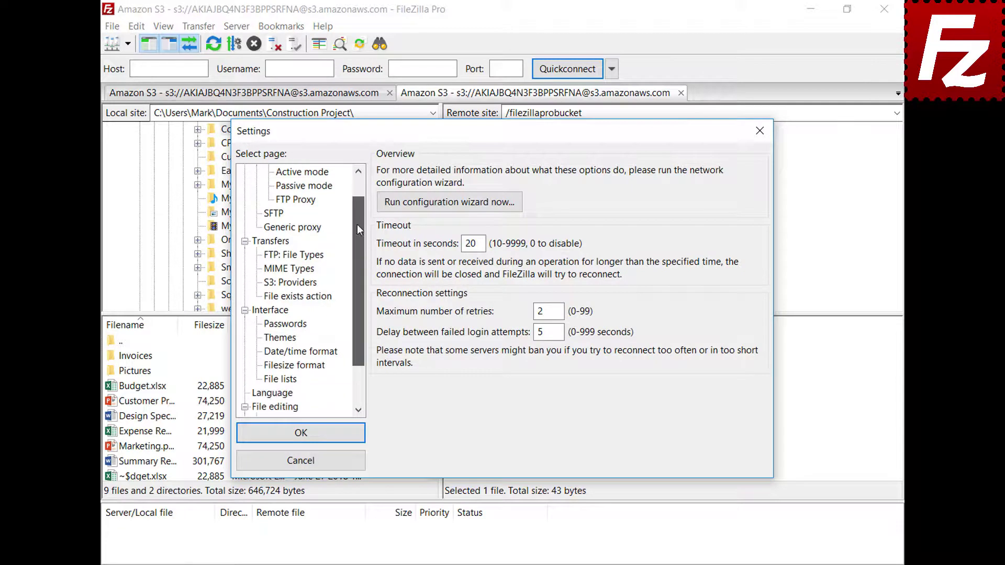
left_click(259, 353)
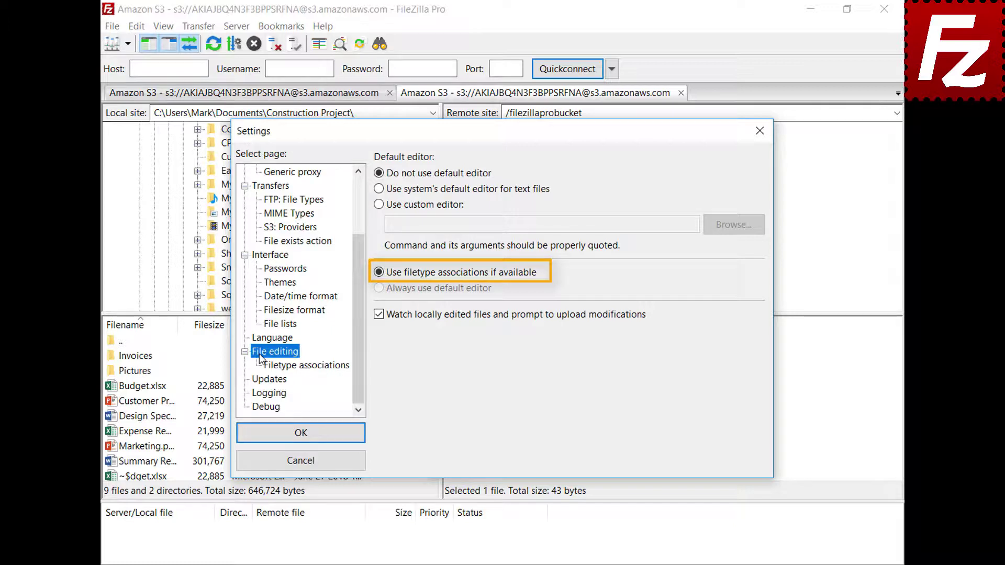
left_click(316, 371)
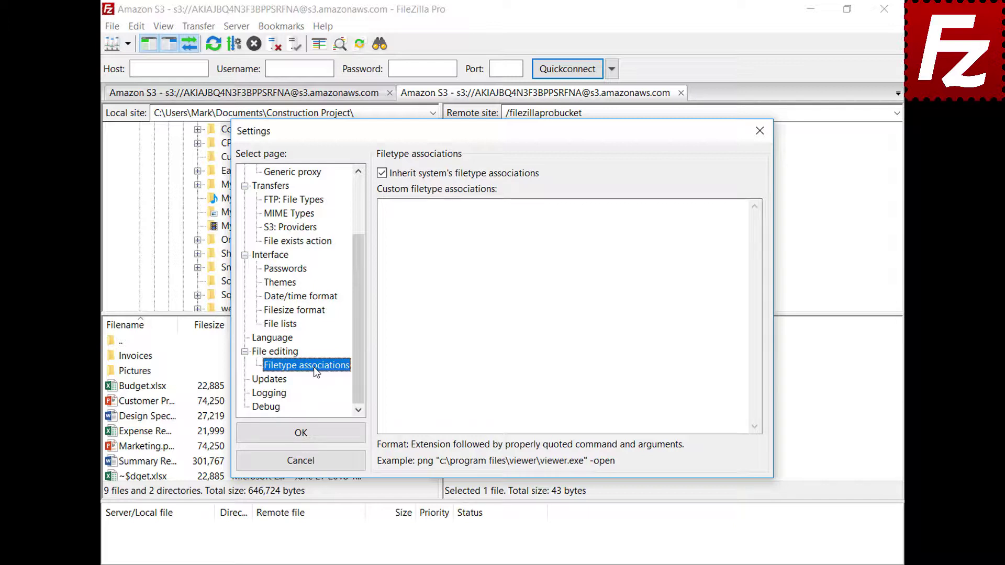
left_click(724, 218)
type("jpg \"C:\\Windows\\system32\\mspaint.exe\"")
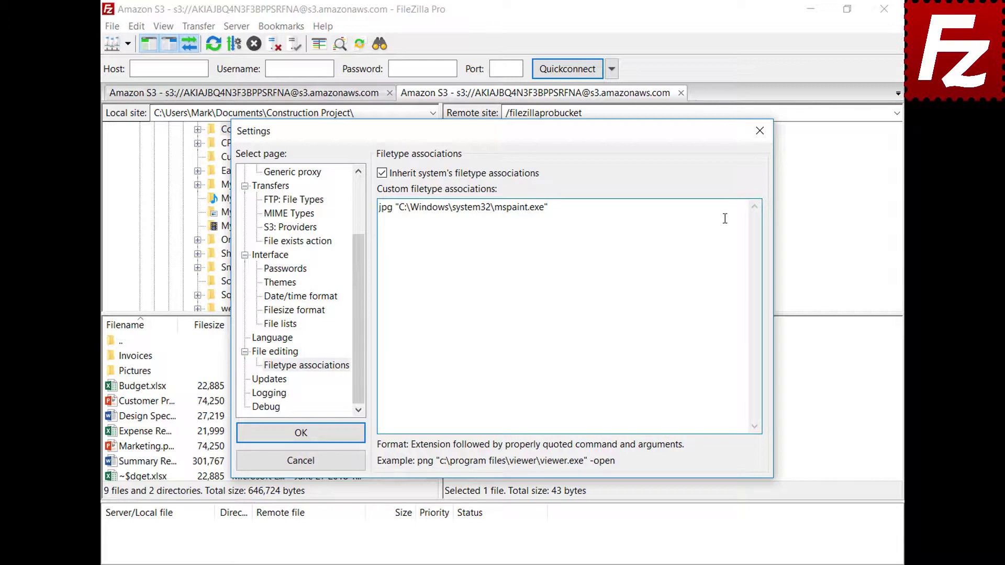
left_click(247, 440)
right_click(450, 402)
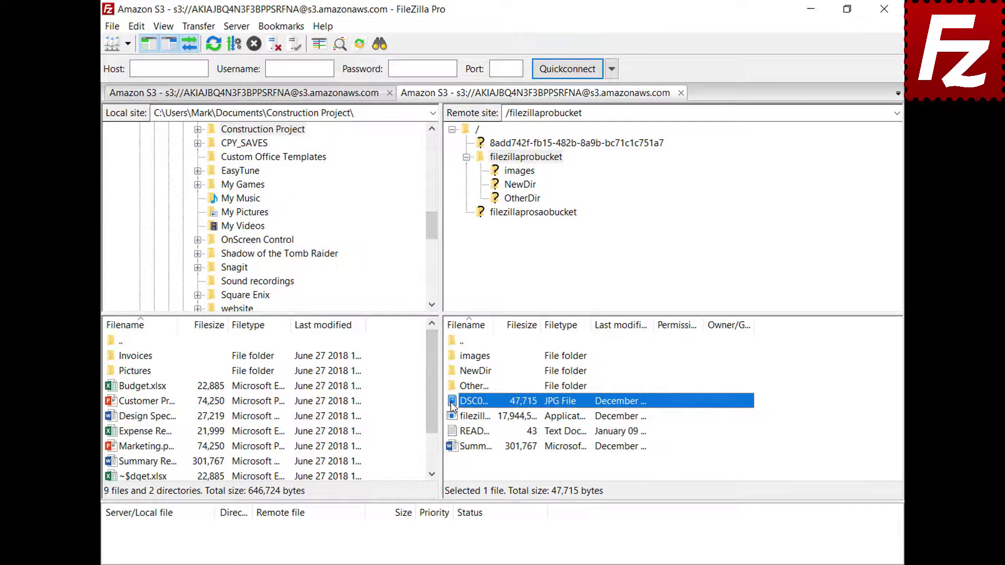
- View the DSC00079 jpg in Paint, close it, and reopen Settings on the File editing page
left_click(470, 443)
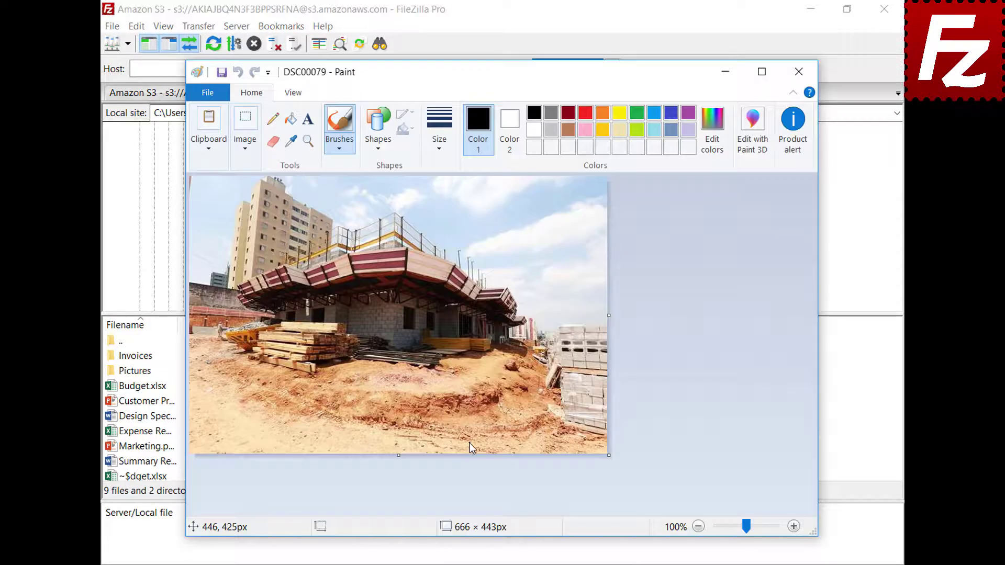
left_click(799, 71)
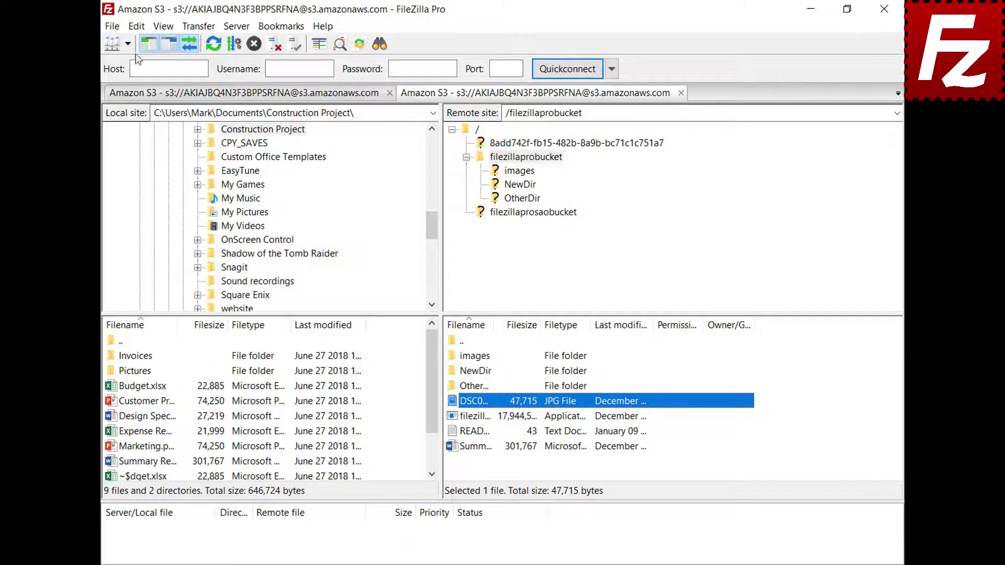
left_click(137, 28)
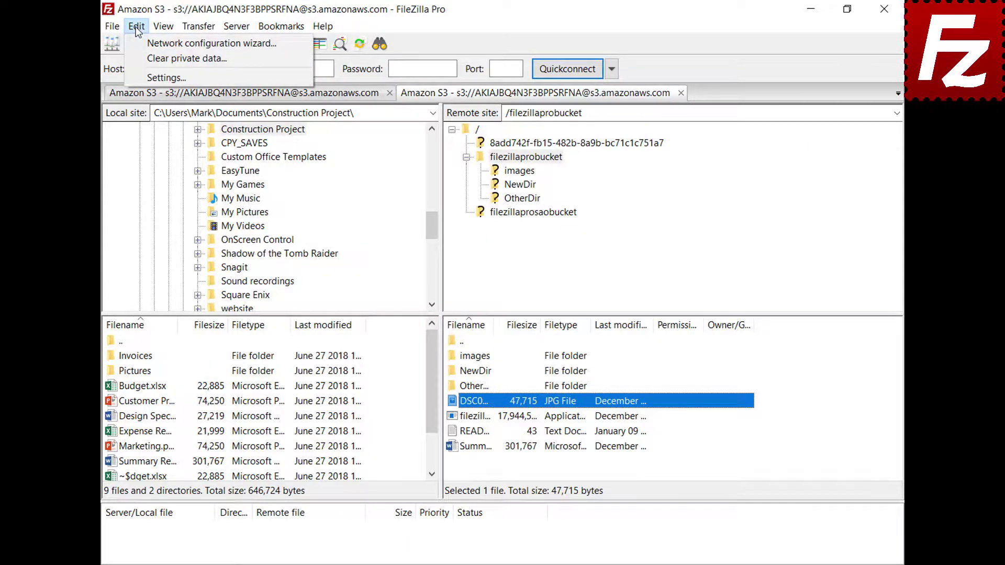
left_click(146, 77)
left_click_drag(358, 188, 364, 259)
left_click(259, 354)
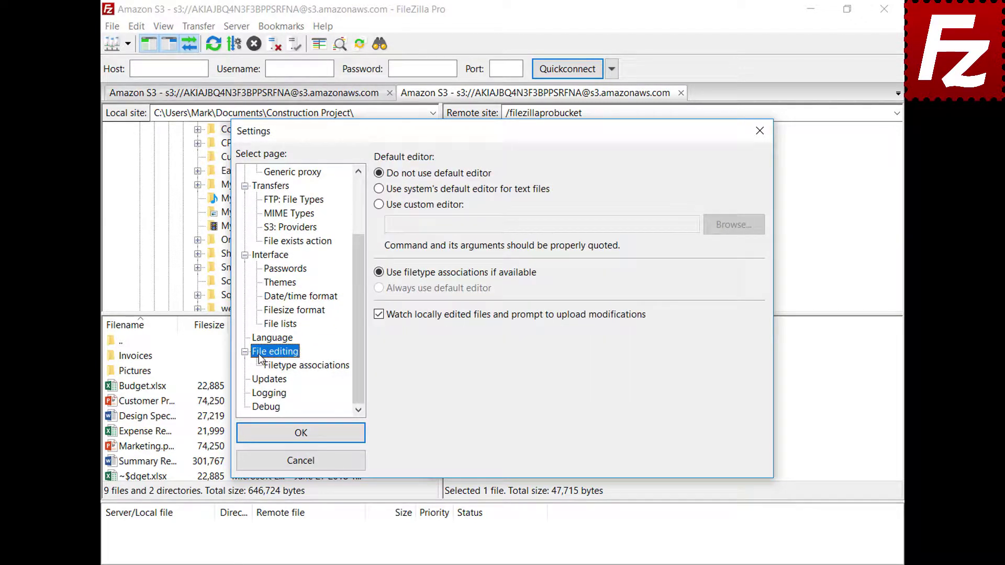
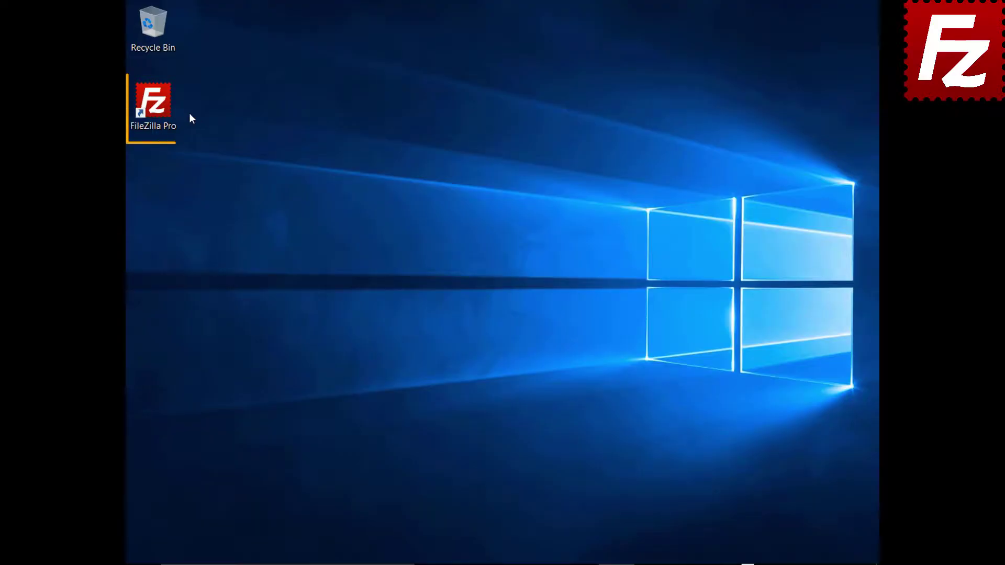
- Launch FileZilla Pro and connect to the saved FTP site
double_click(160, 108)
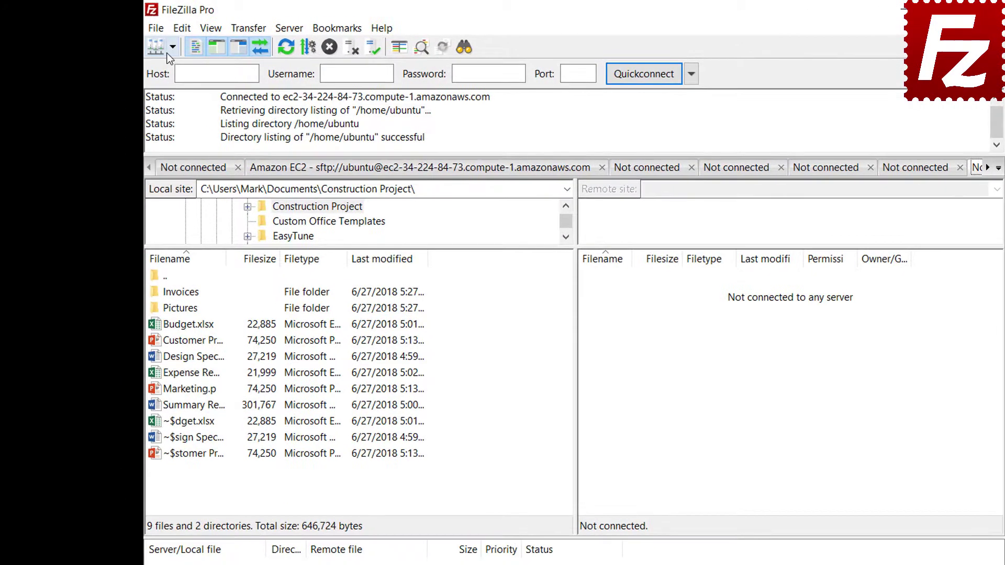
left_click(151, 40)
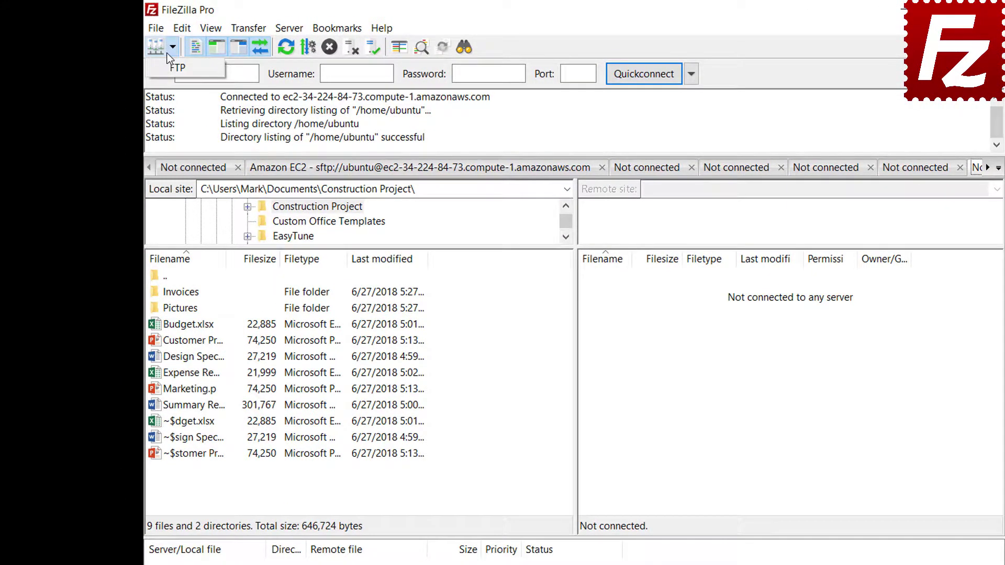
left_click(176, 68)
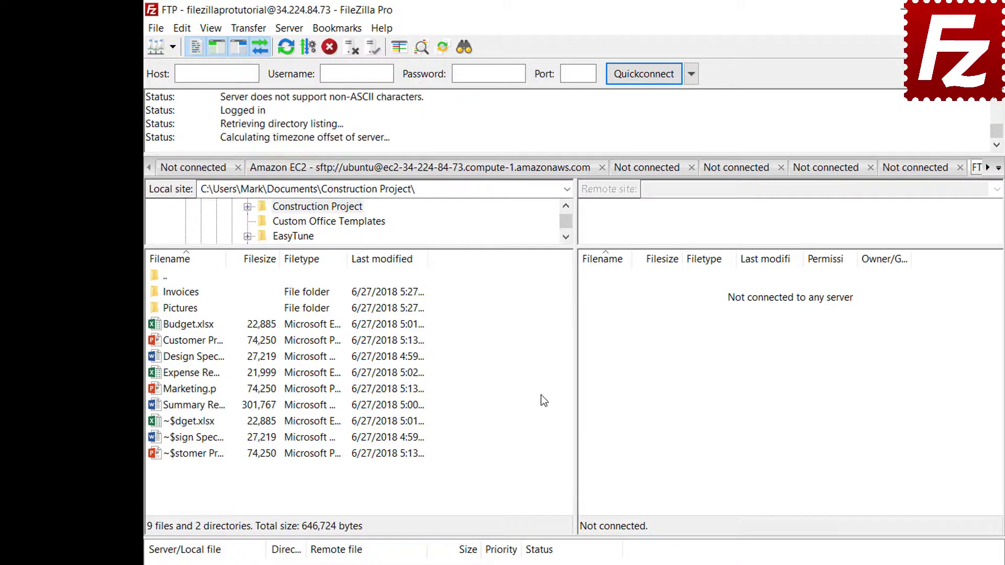
- Add a site-specific bookmark 'FTP-Pictures' linking local Construction Project\Pictures to remote /Pictures
left_click(340, 32)
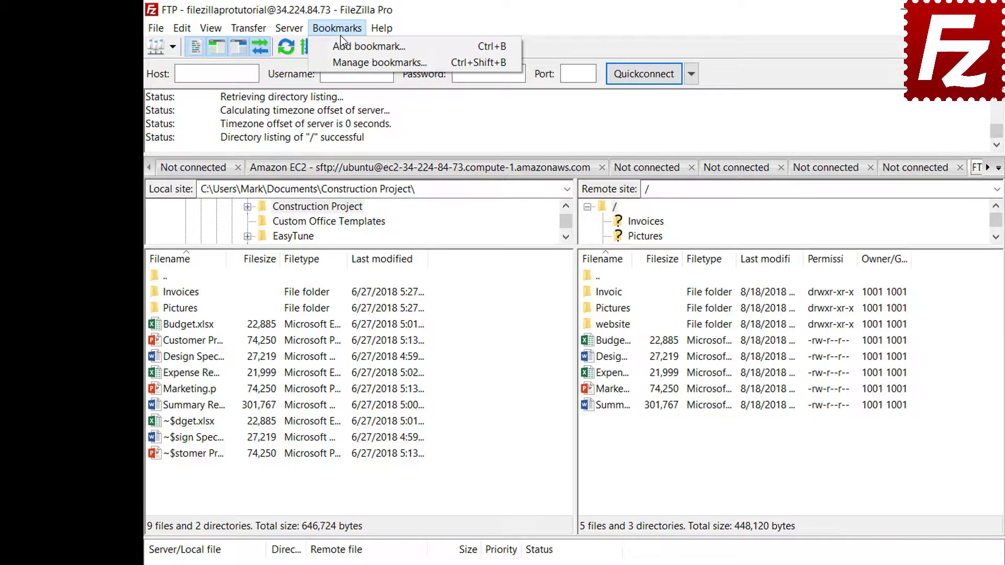
left_click(341, 48)
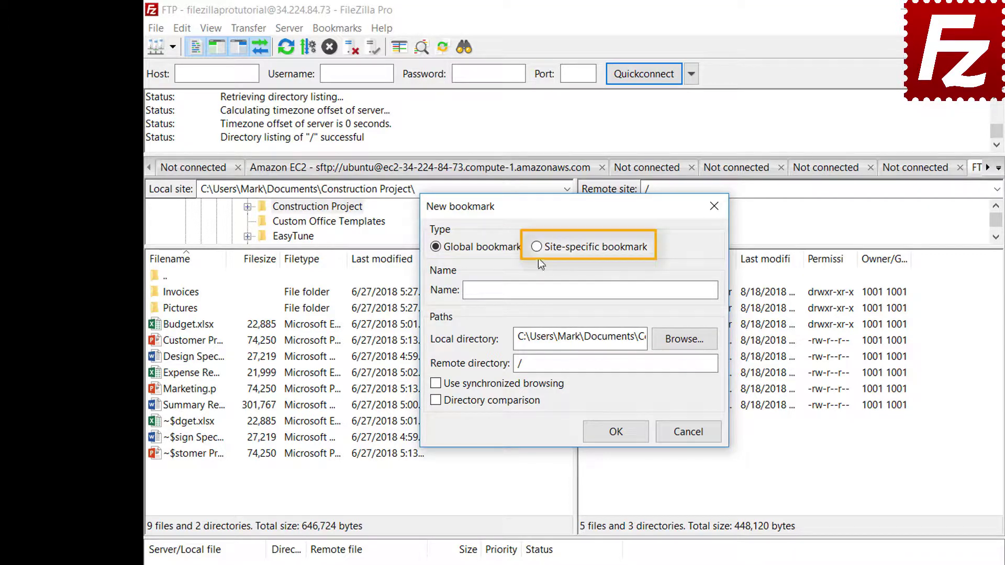
left_click(537, 247)
left_click(664, 287)
type("FTP-")
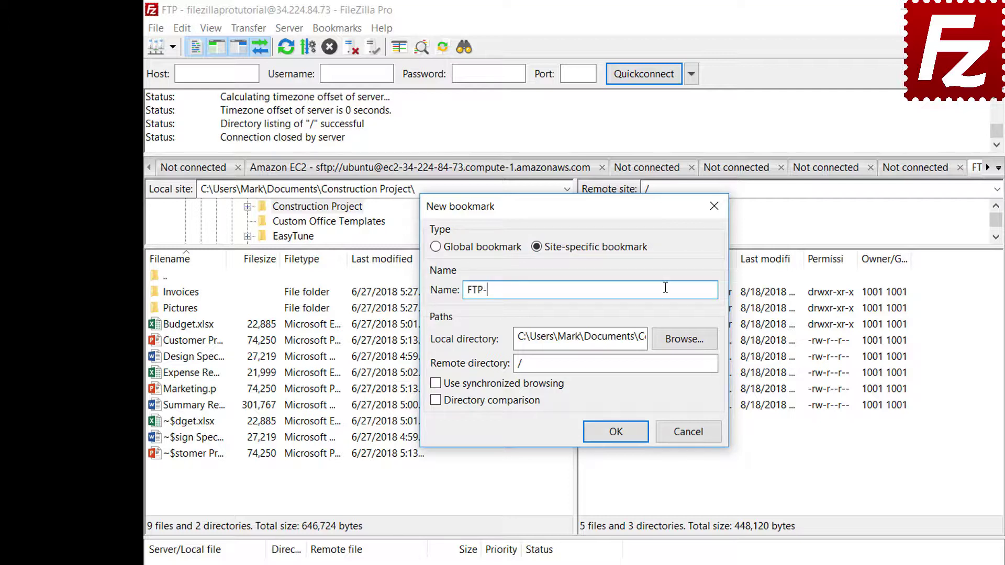
type("Pictures")
left_click(685, 340)
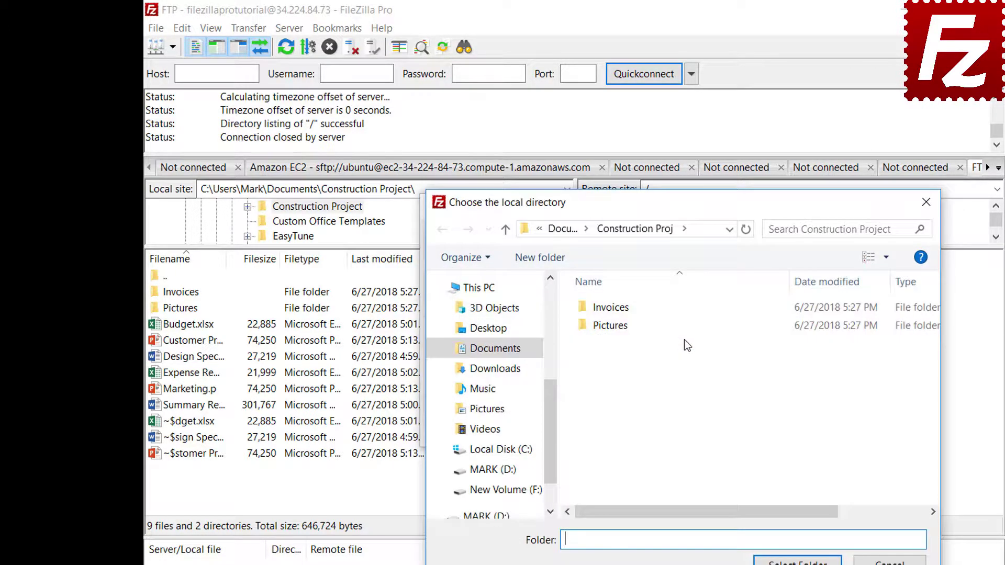
double_click(613, 328)
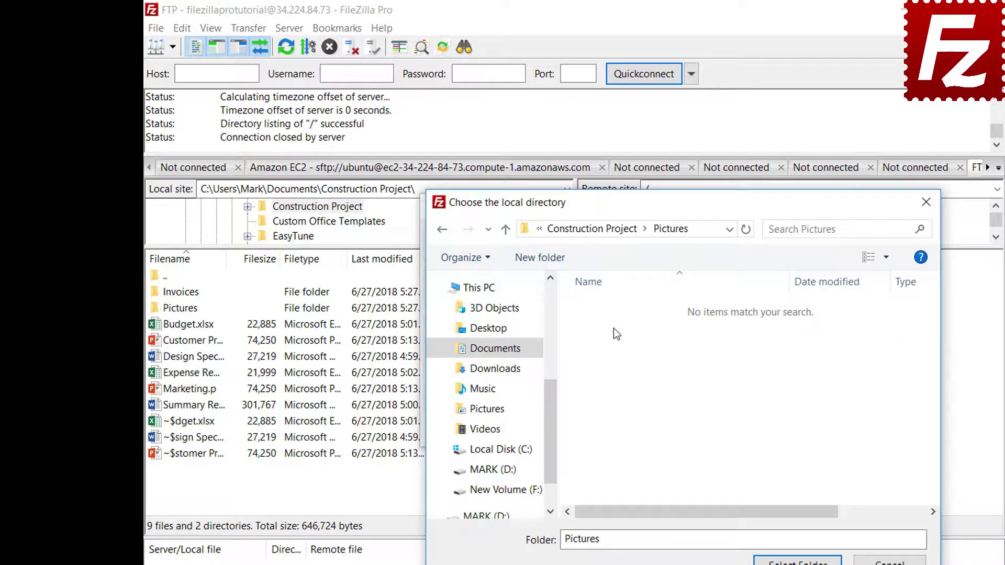
left_click(797, 561)
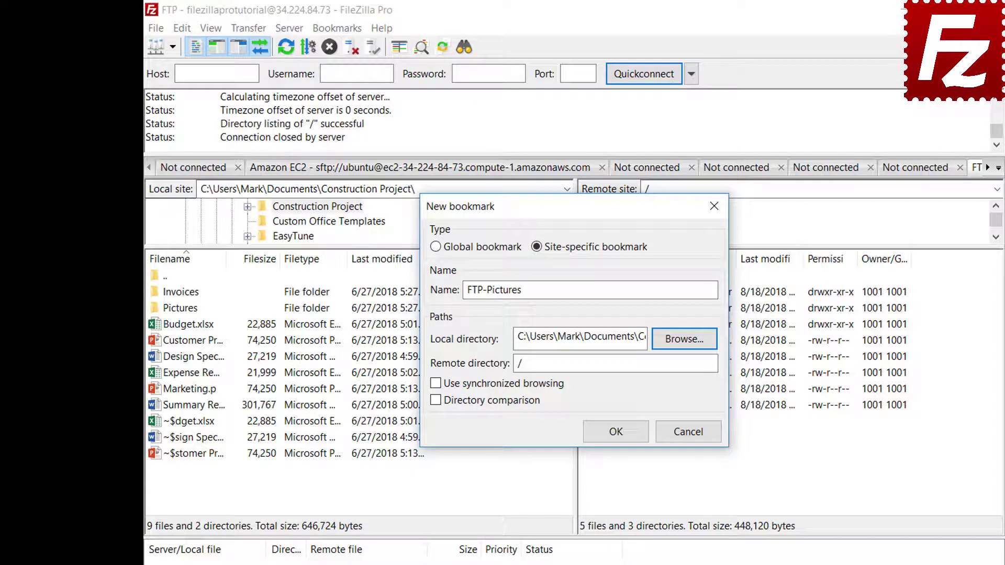
left_click(687, 364)
type("Pi")
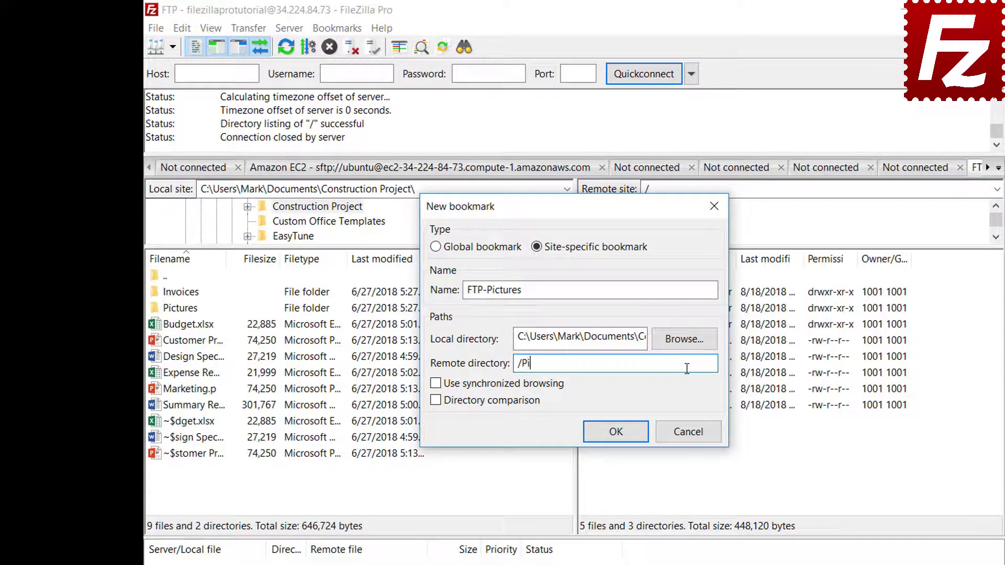
type("ctures")
left_click(615, 432)
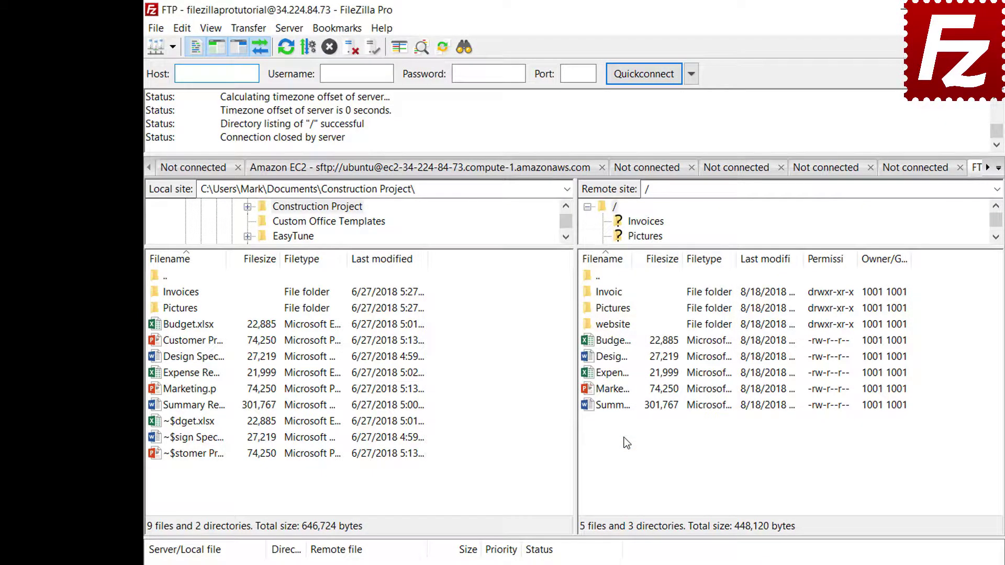
- Open the FTP-Pictures bookmark, disconnect, then reconnect through FTP-Pictures in the Site Manager
left_click(337, 28)
left_click(339, 84)
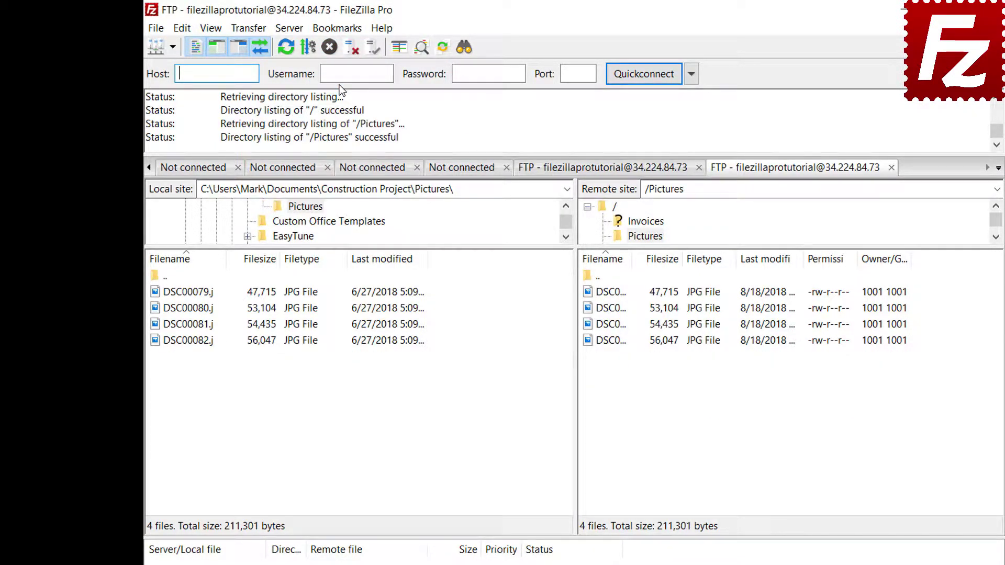
left_click(351, 49)
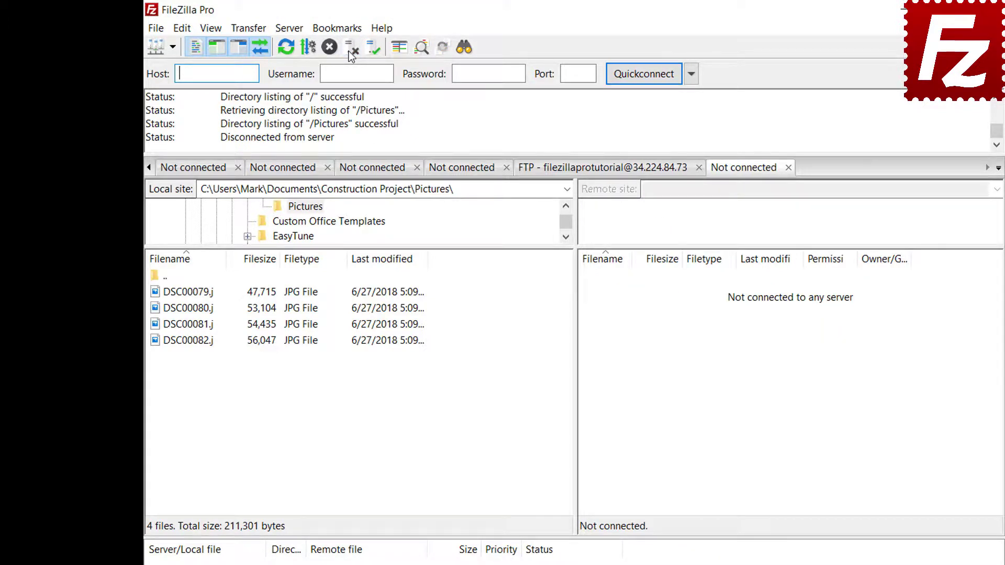
left_click(156, 29)
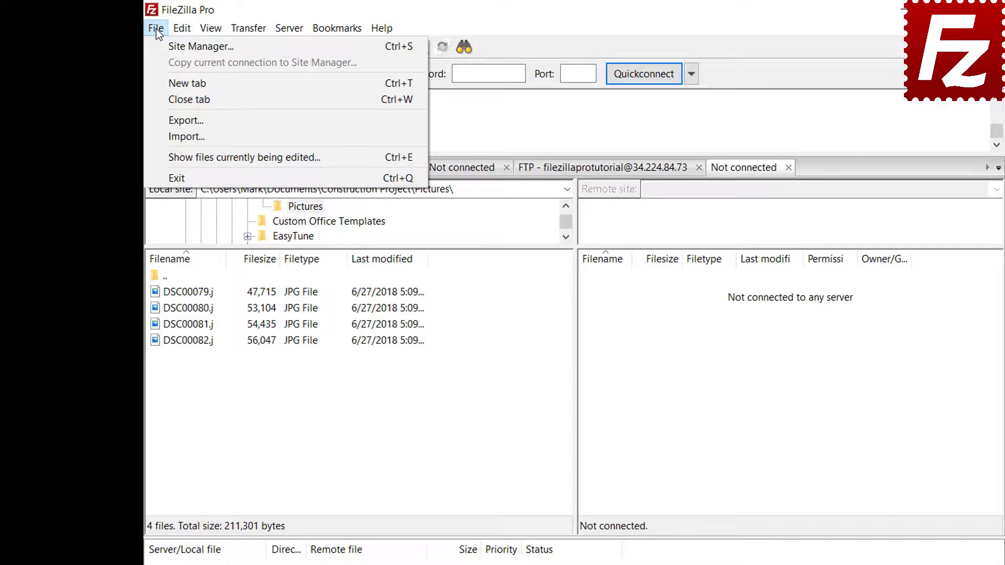
left_click(163, 47)
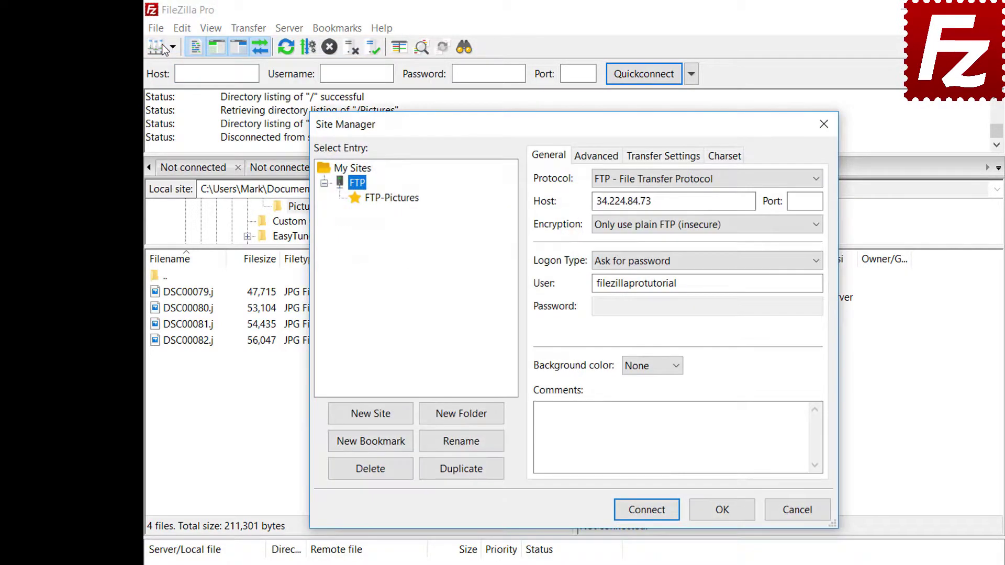
left_click(394, 202)
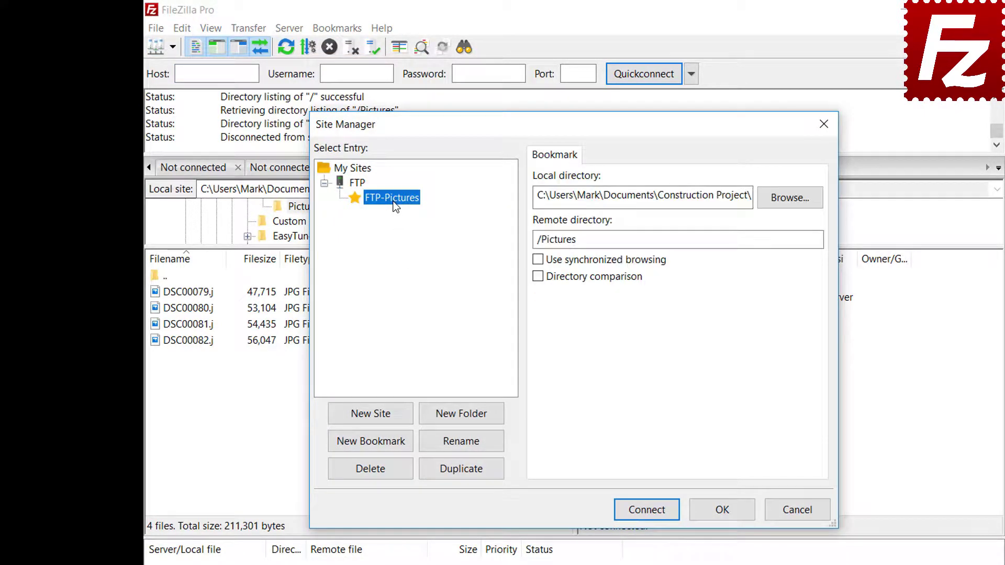
left_click(652, 510)
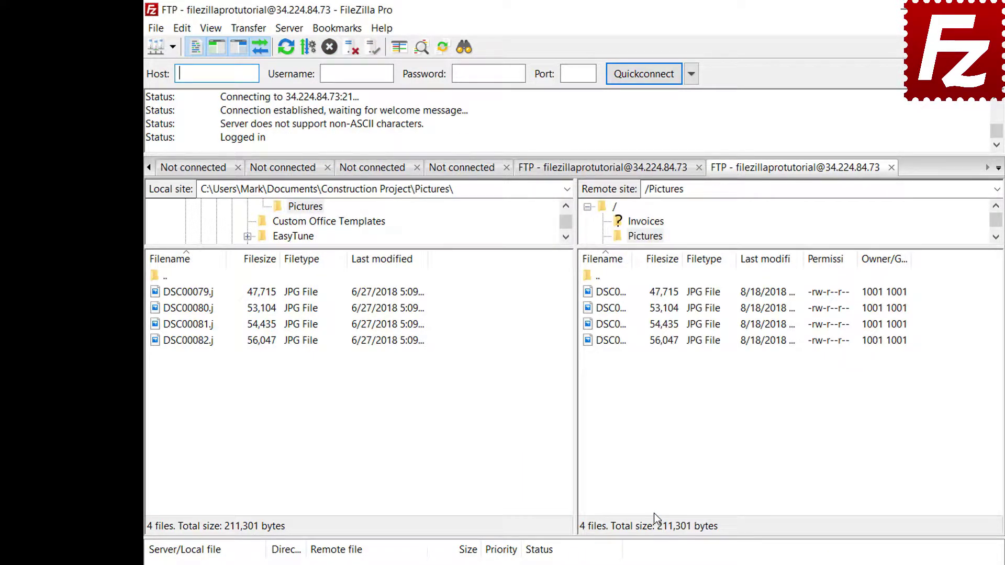
- Review the FTP-Pictures bookmark's directories in the bookmark manager
left_click(341, 29)
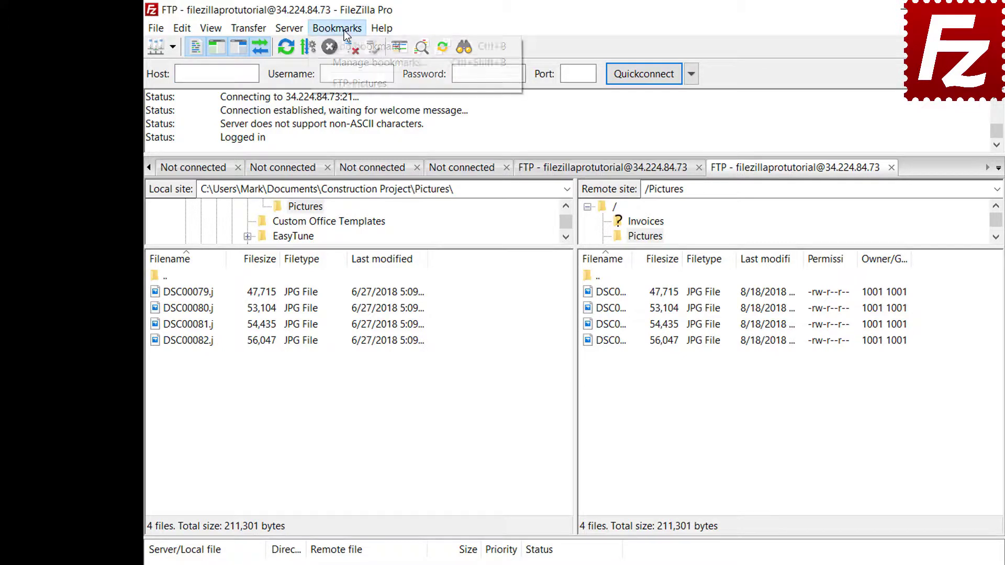
left_click(347, 57)
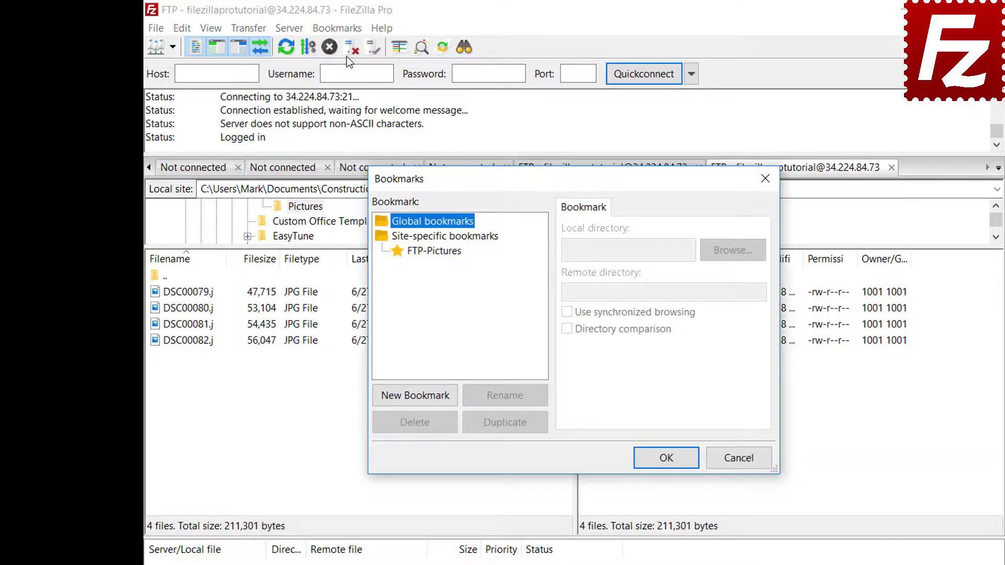
left_click(439, 251)
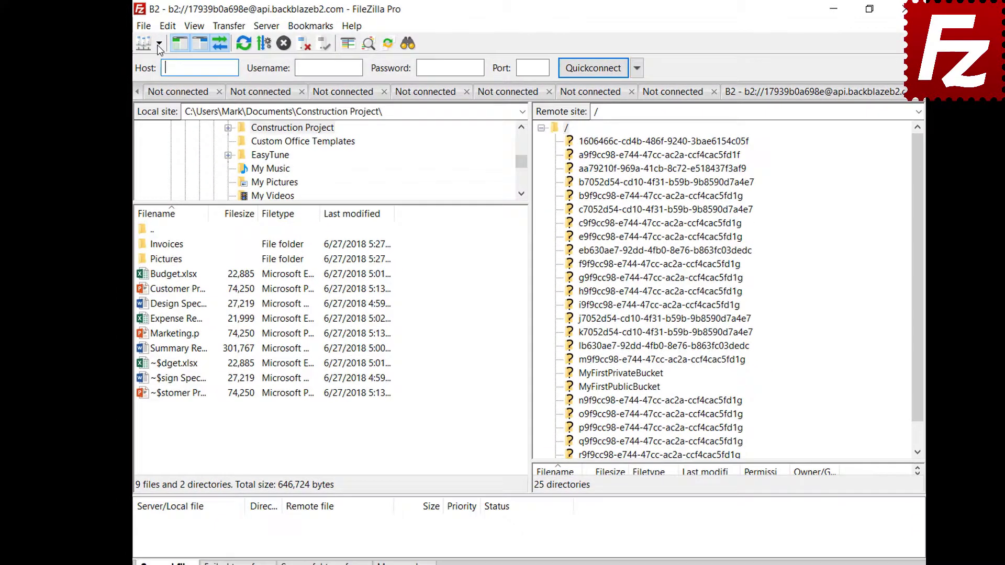
- Connect to the Amazon S3 site and preview the Explorer pane layout from Interface settings
left_click(164, 45)
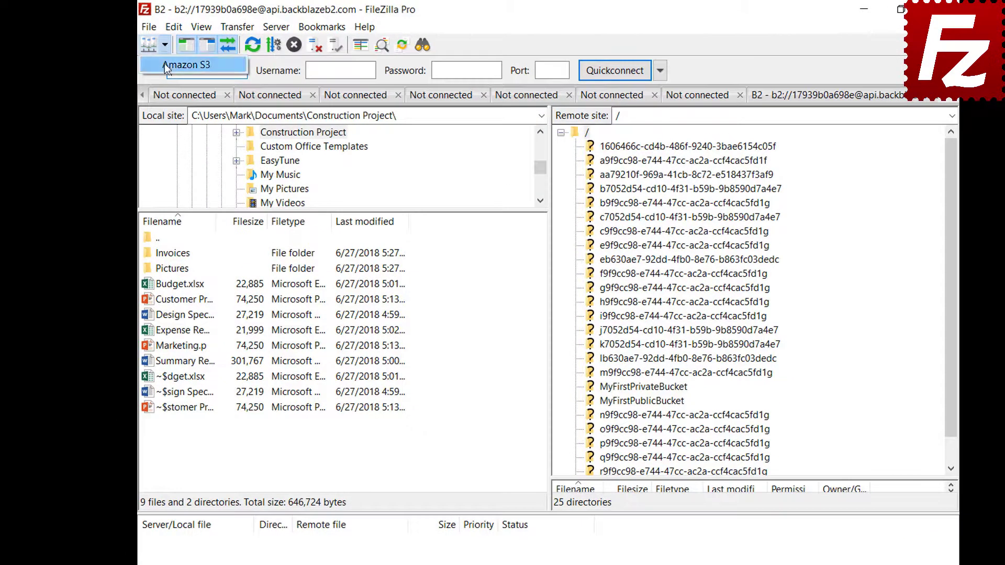
left_click(164, 63)
left_click(174, 28)
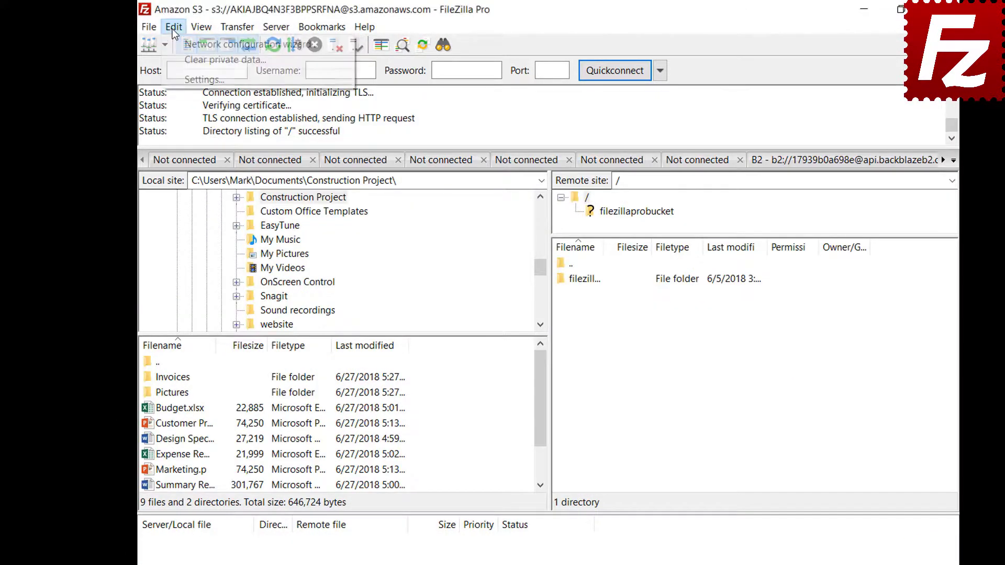
left_click(176, 84)
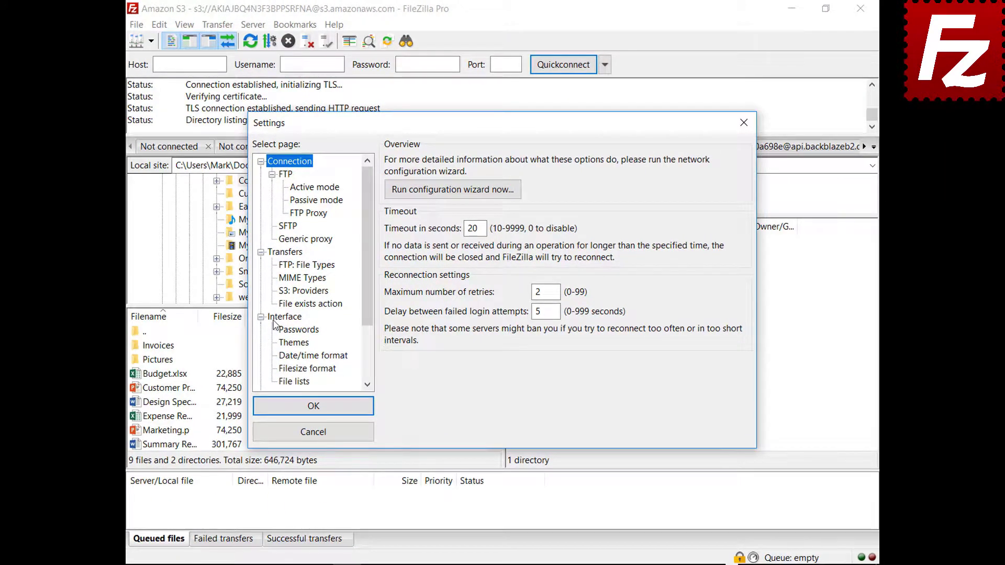
left_click(298, 349)
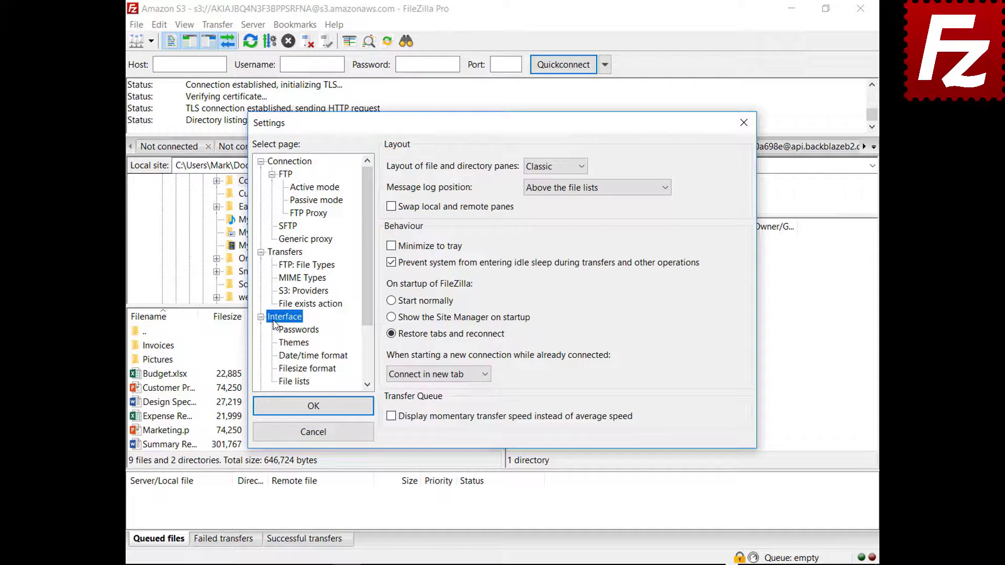
left_click(554, 169)
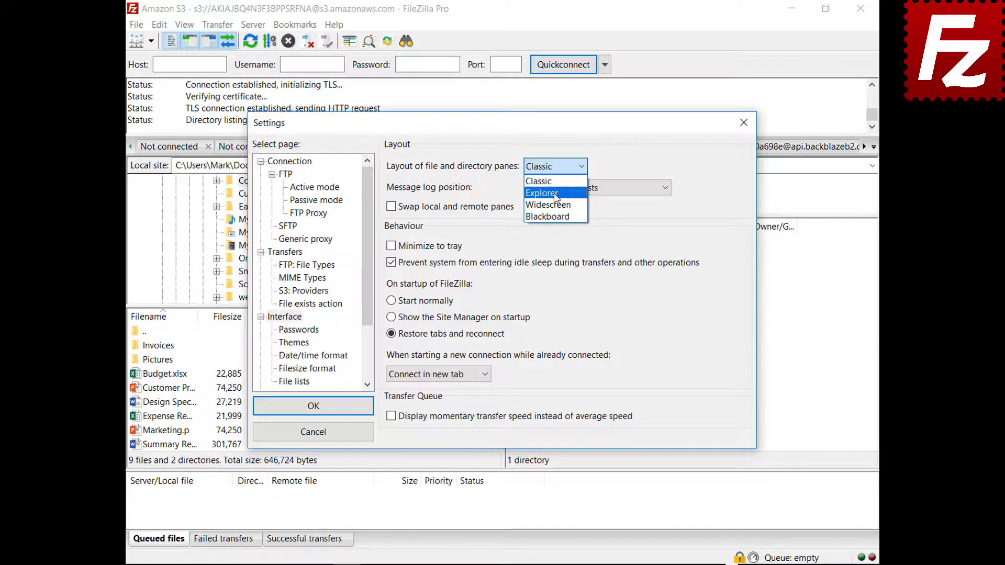
left_click(544, 185)
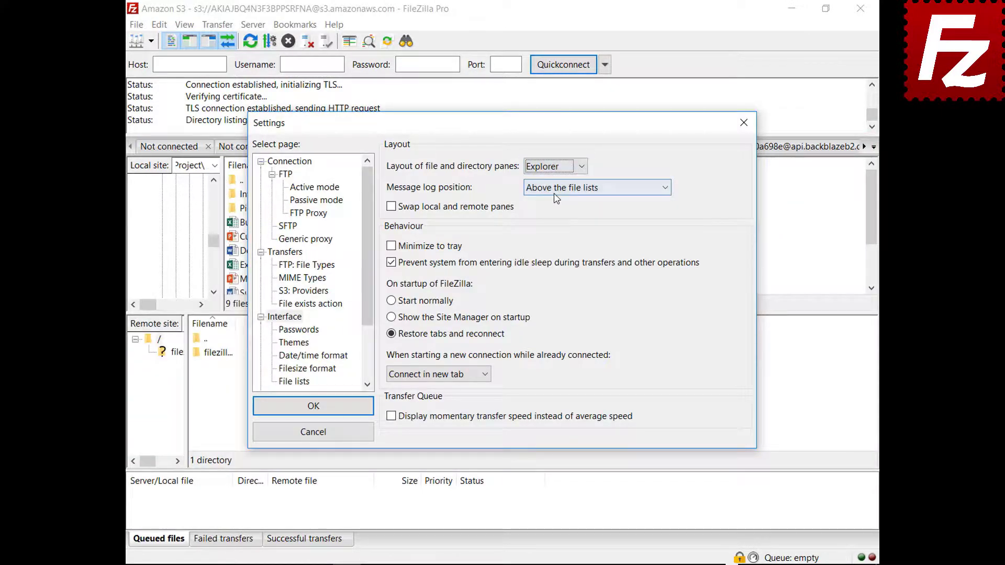
left_click_drag(510, 130, 526, 564)
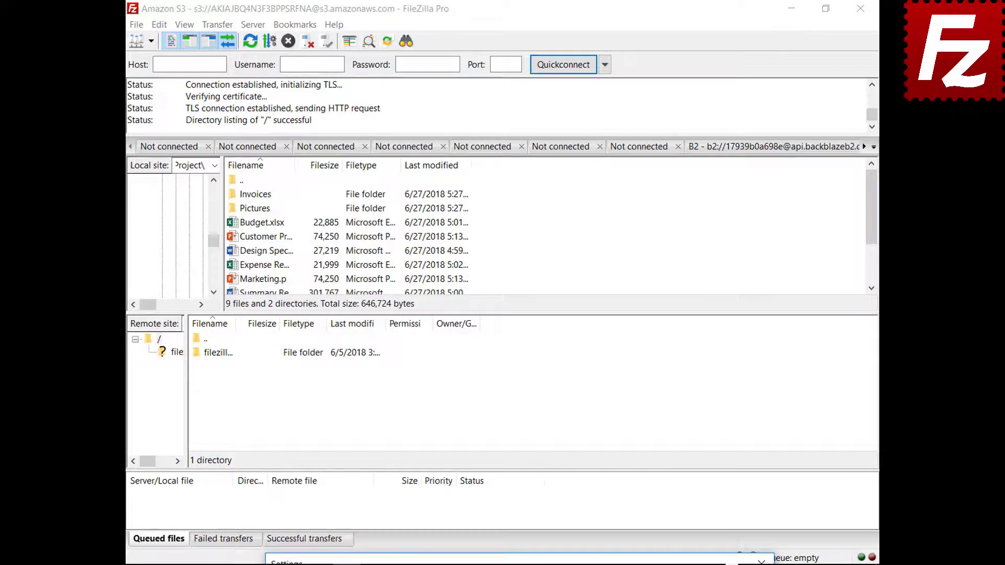
left_click_drag(633, 561, 634, 125)
- Switch the file and directory panes to the Widescreen layout and preview it
left_click(545, 169)
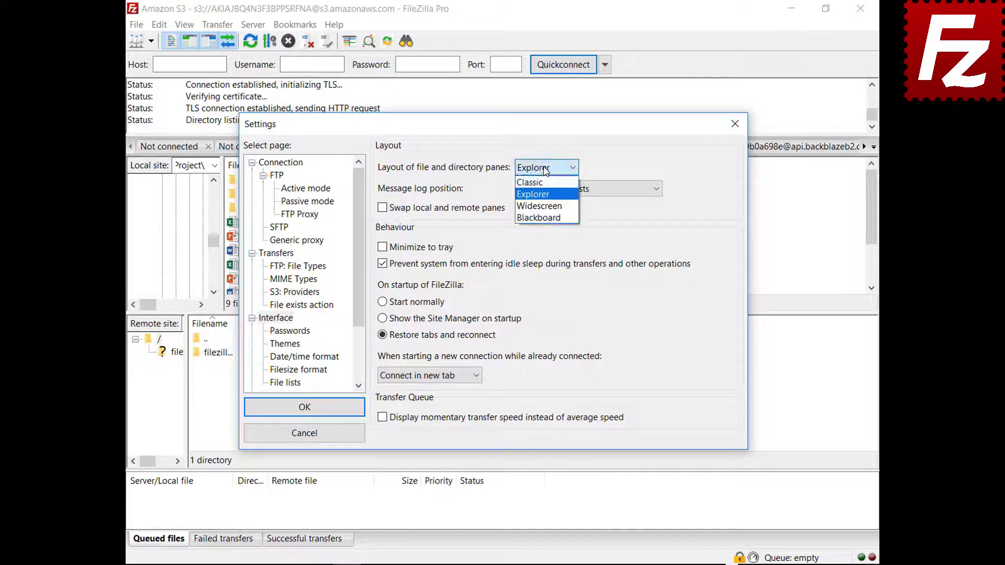
left_click(539, 206)
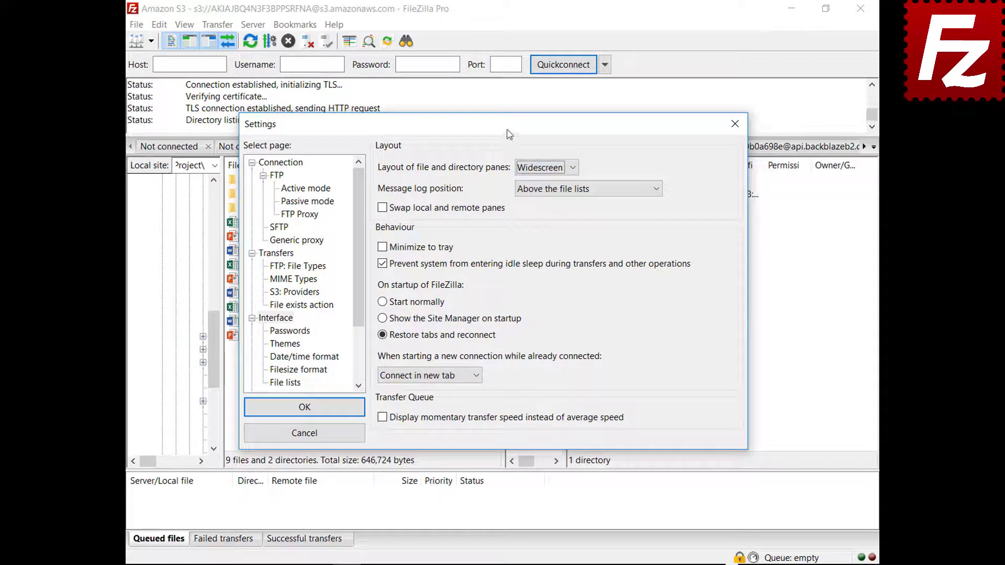
mouse_move(508, 133)
left_mouse_down()
mouse_move(533, 564)
mouse_move(500, 134)
left_mouse_up()
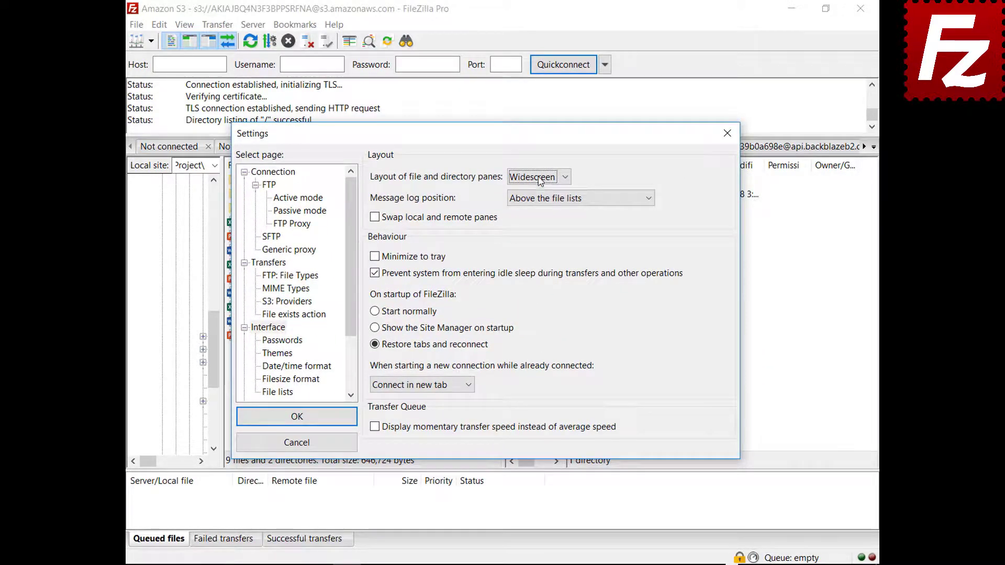
- Choose the Blackboard pane layout and preview it in the main window
left_click(539, 179)
left_click(535, 230)
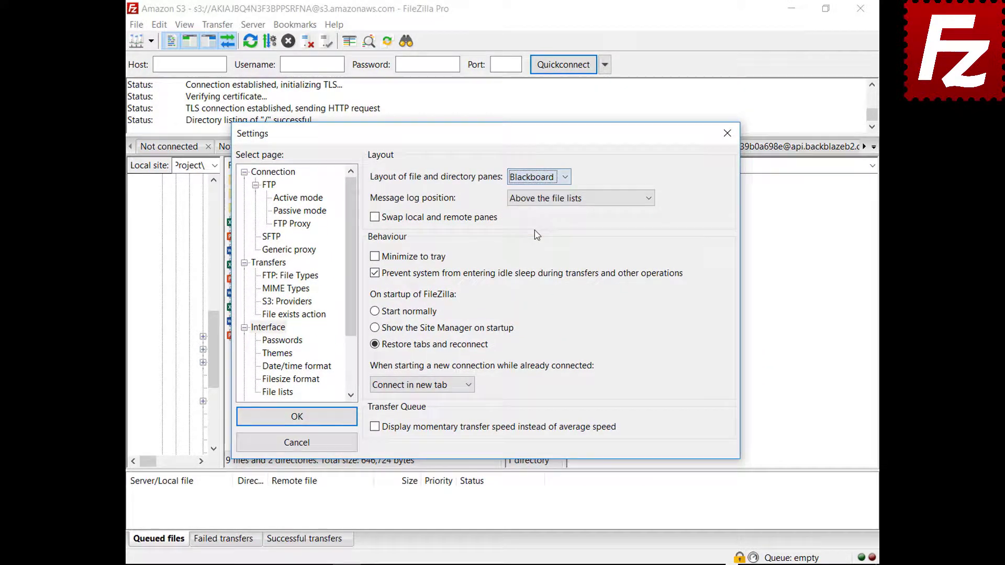
left_click_drag(485, 137, 486, 563)
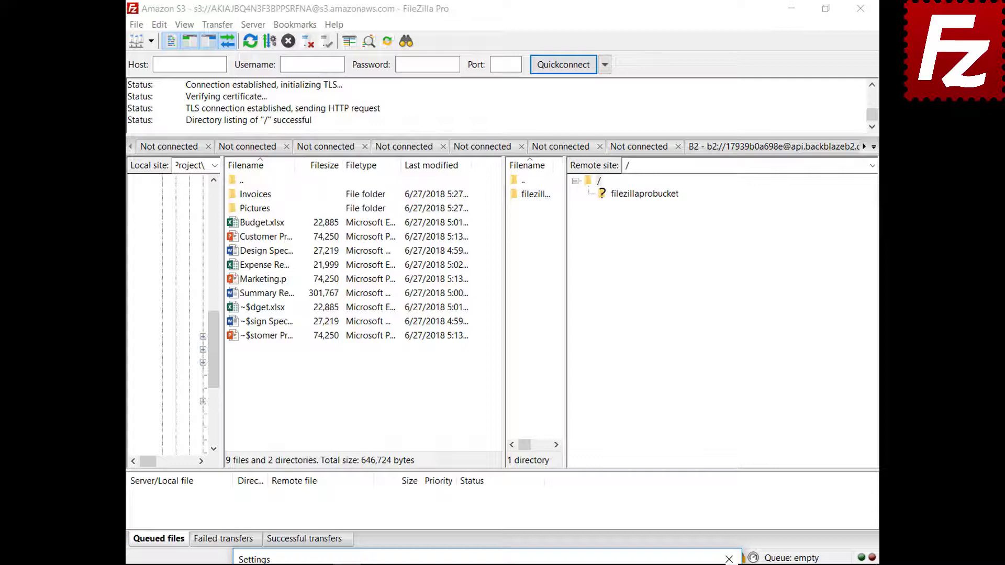
left_click_drag(486, 560, 462, 149)
- Restore the Classic pane layout and place the message log next to the transfer queue
left_click(512, 188)
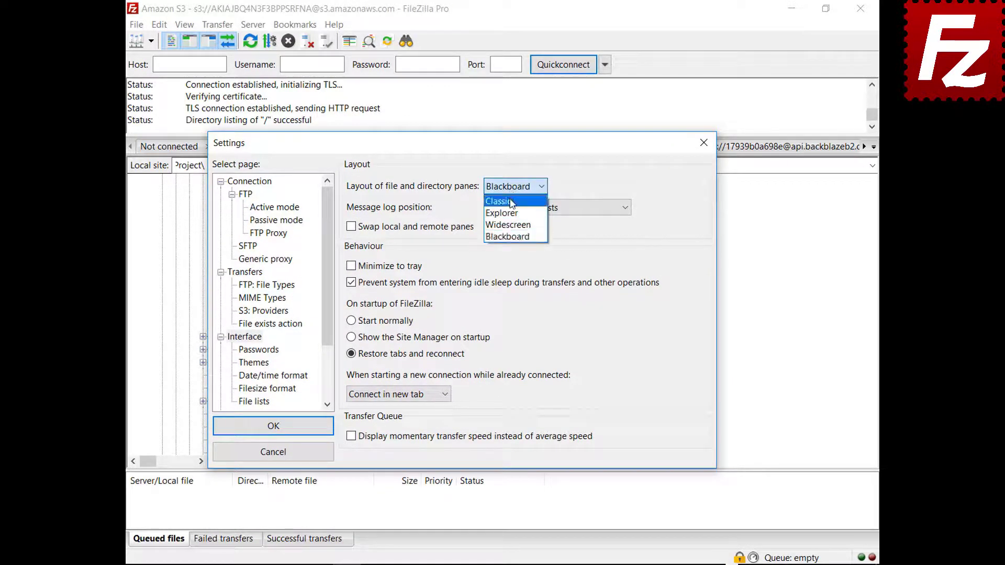
left_click(503, 201)
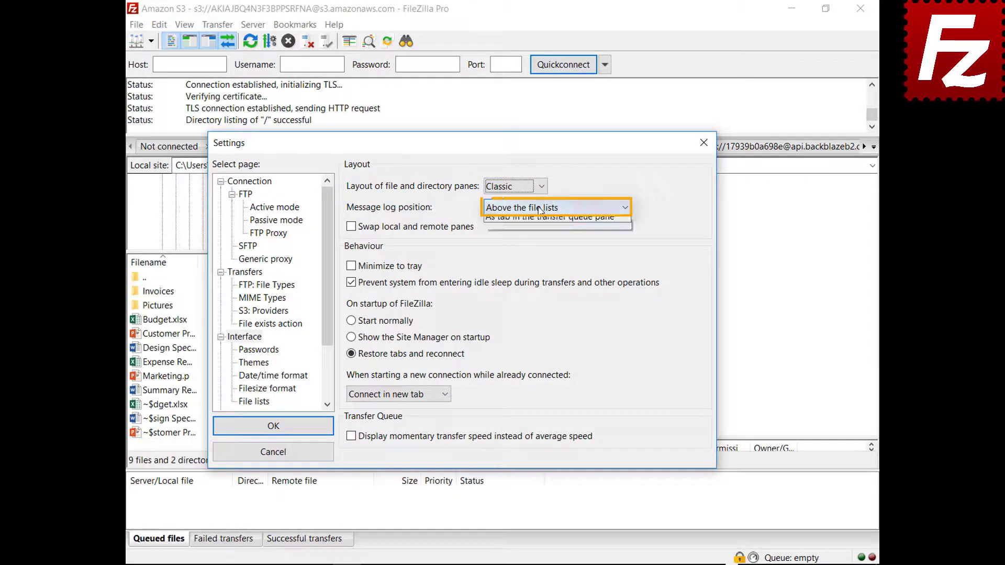
left_click(540, 209)
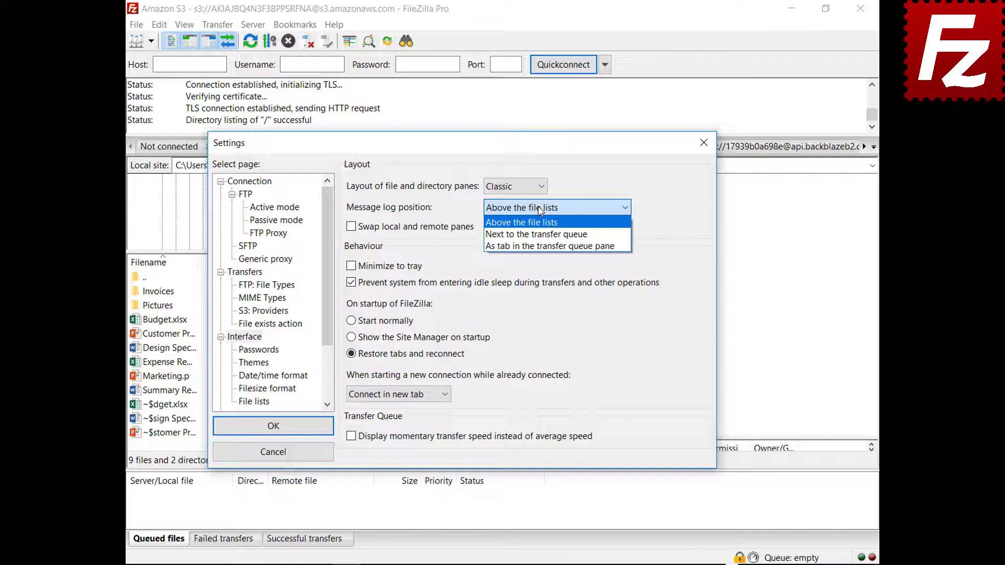
left_click_drag(523, 143, 548, 559)
left_click(532, 230)
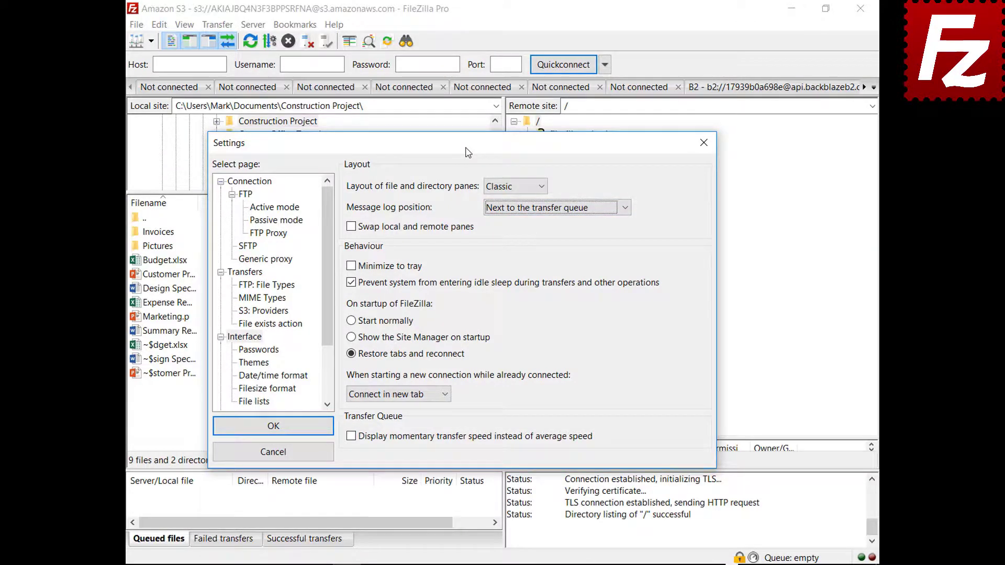
left_click_drag(468, 149, 489, 109)
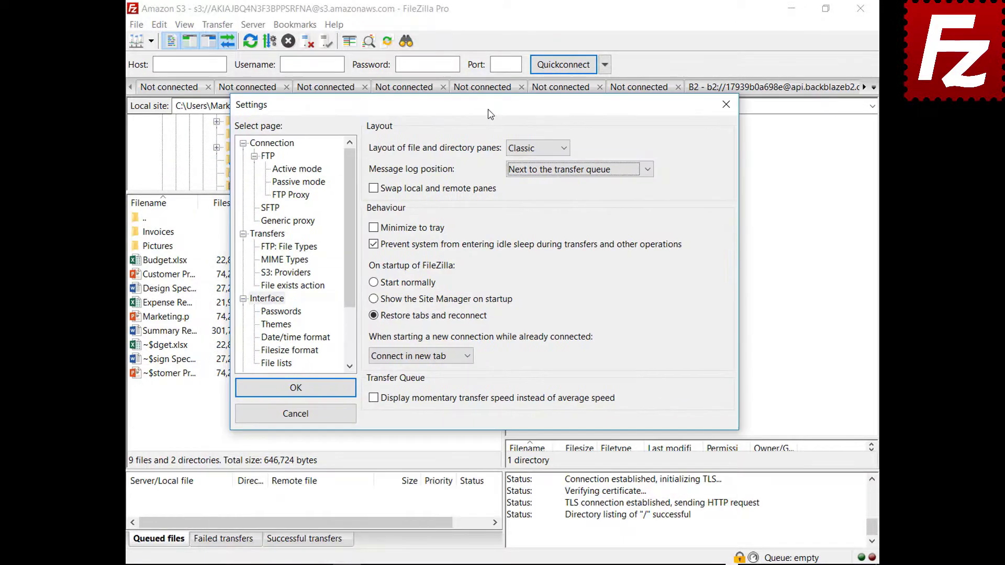
- Move the message log into a tab in the transfer queue pane and preview it
left_click(570, 169)
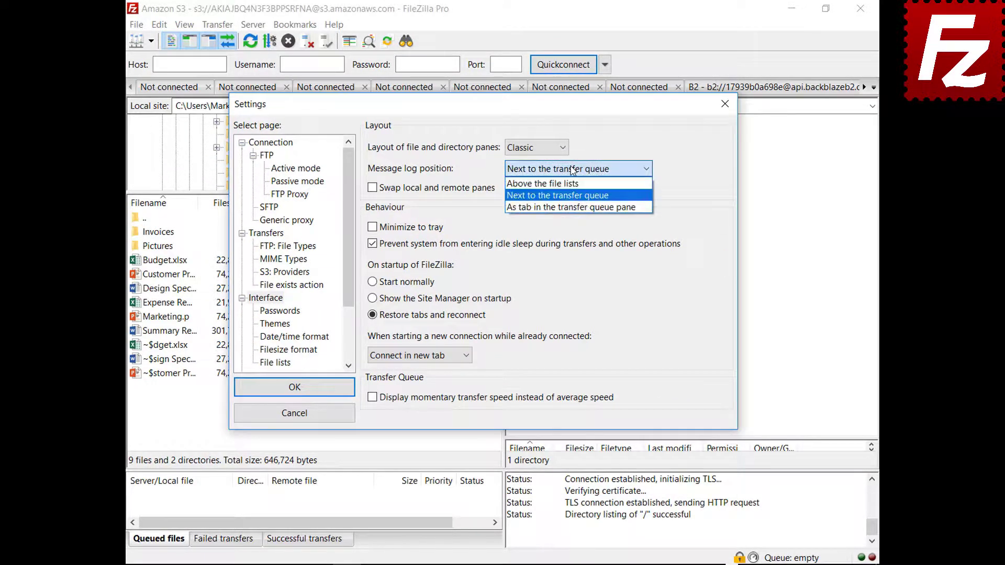
left_click(570, 207)
left_click_drag(500, 104, 511, 564)
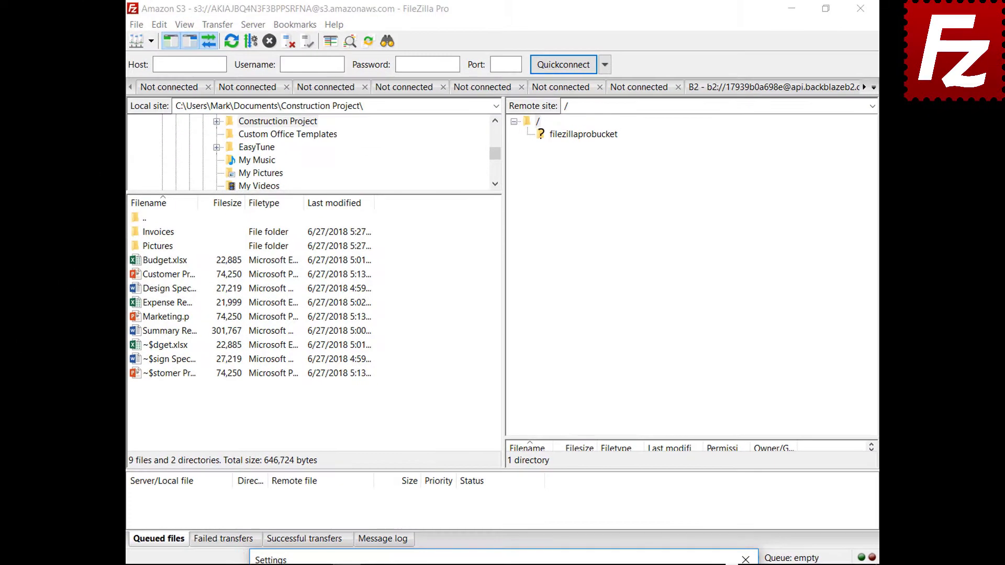
left_click_drag(511, 559, 520, 133)
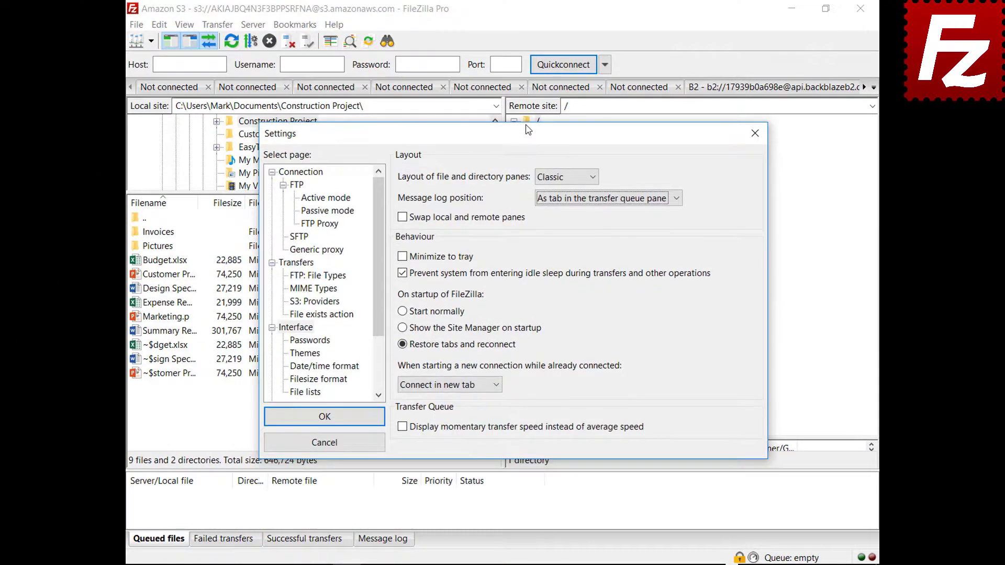
- Enable 'Minimize to tray', save the settings, and minimize FileZilla to the tray
left_click(402, 258)
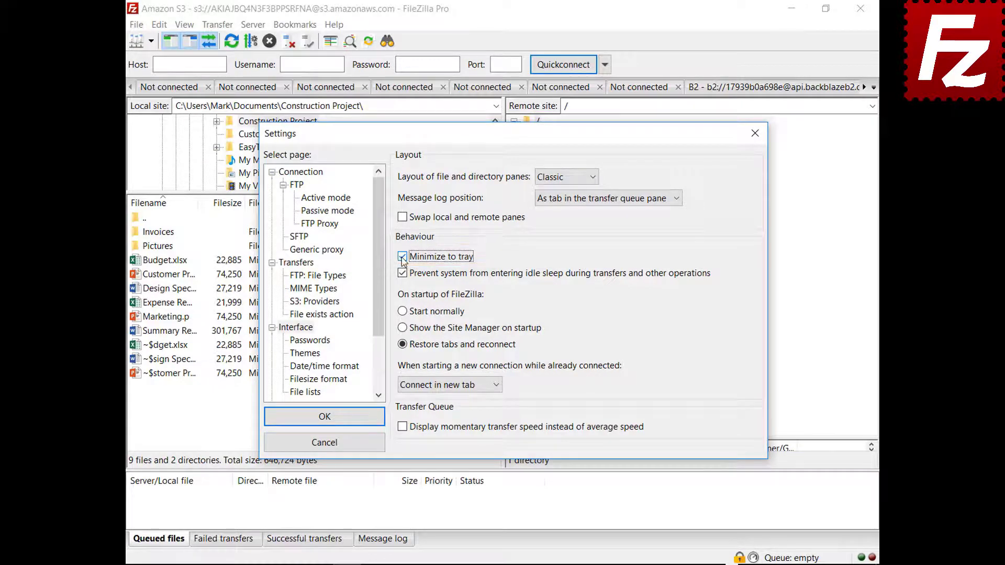
left_click(322, 417)
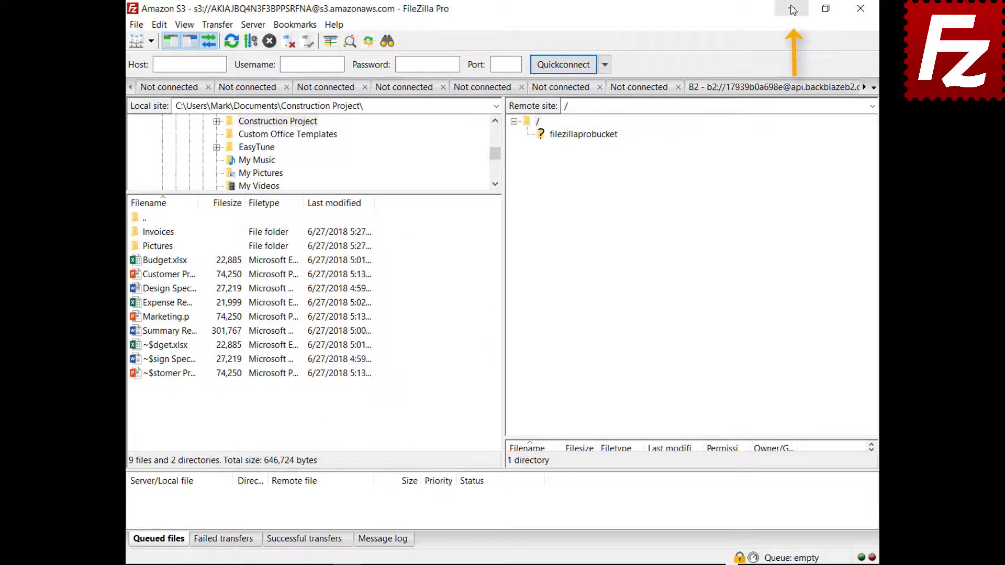
left_click(791, 9)
- Restore FileZilla Pro from its icon among the hidden system tray icons
left_click(746, 551)
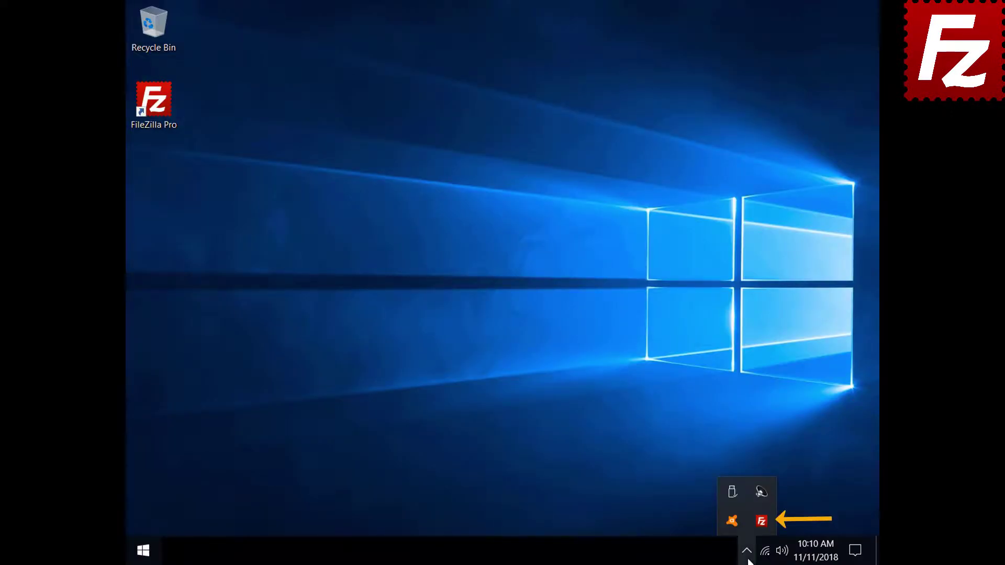
left_click(759, 524)
left_click(159, 25)
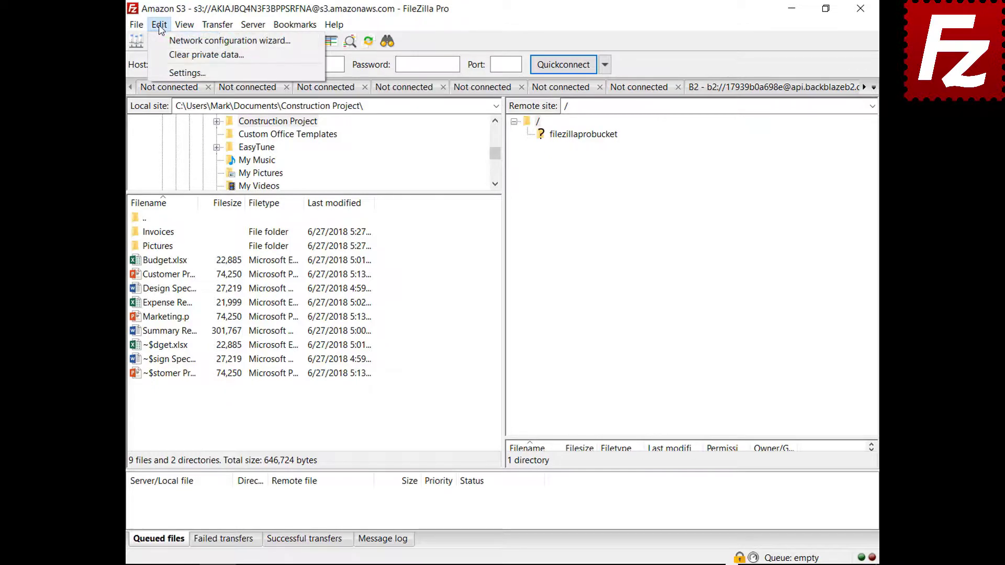
- Set 'When starting a new connection while already connected' to 'Connect in current tab'
left_click(166, 73)
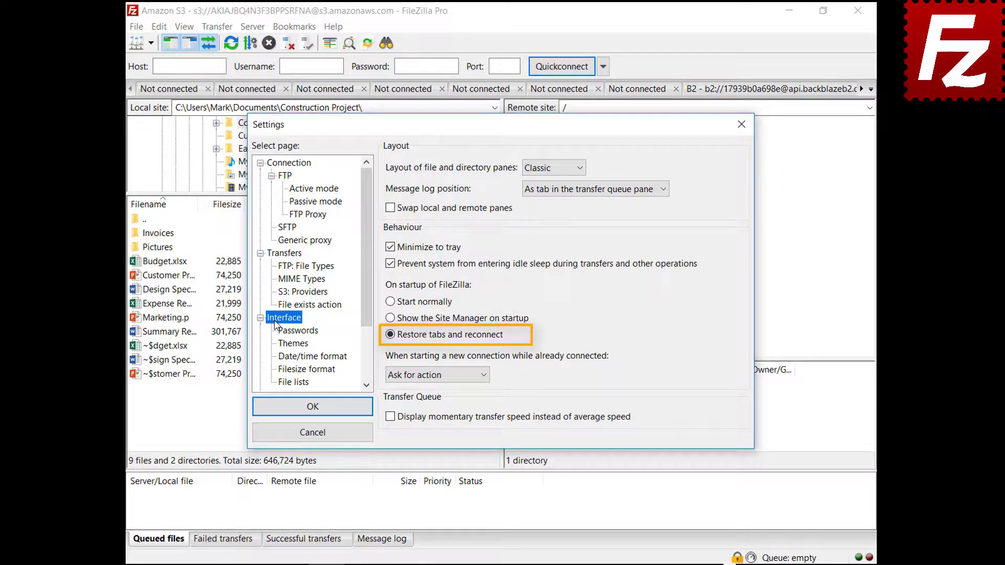
left_click(432, 375)
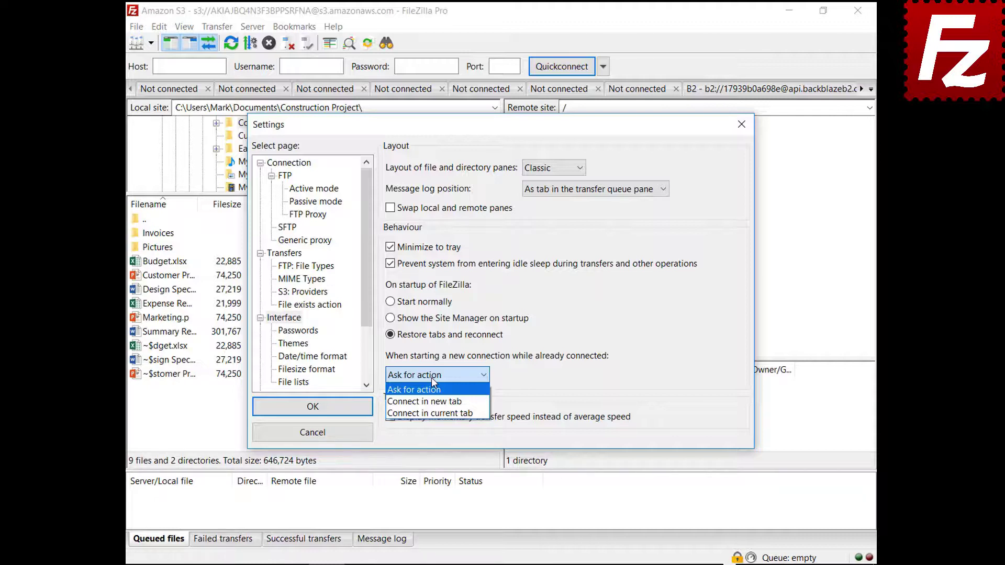
left_click(429, 401)
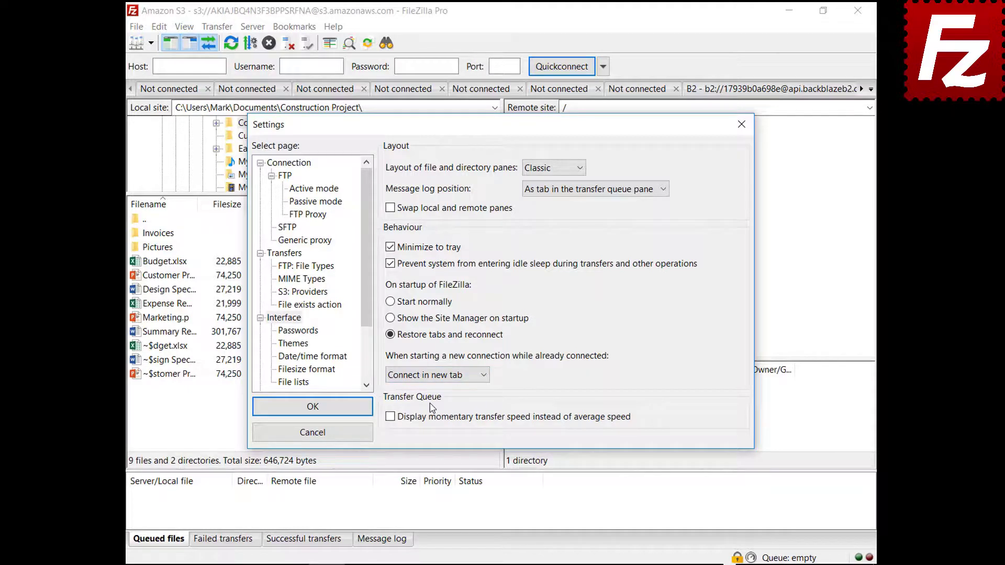
left_click(436, 375)
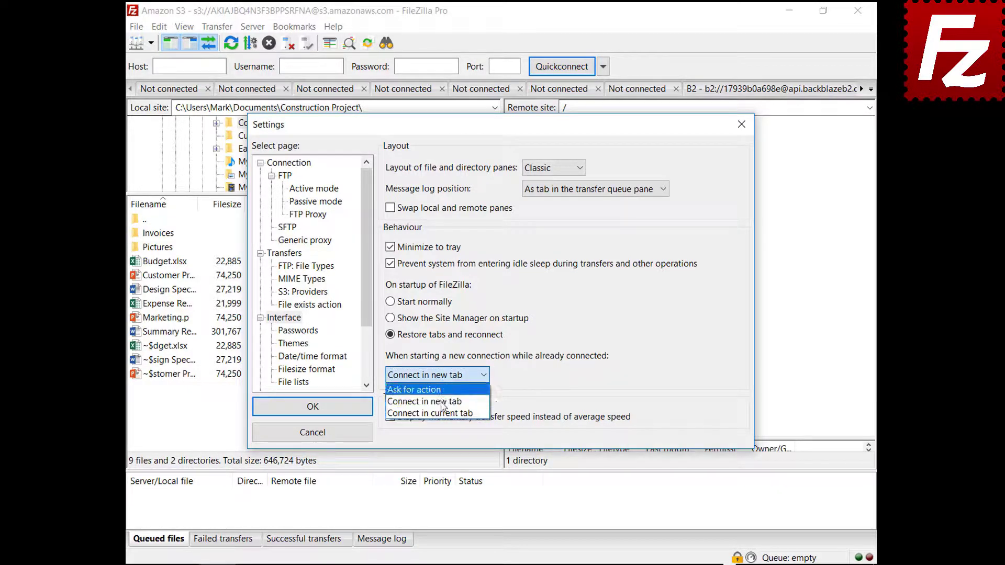
left_click(444, 416)
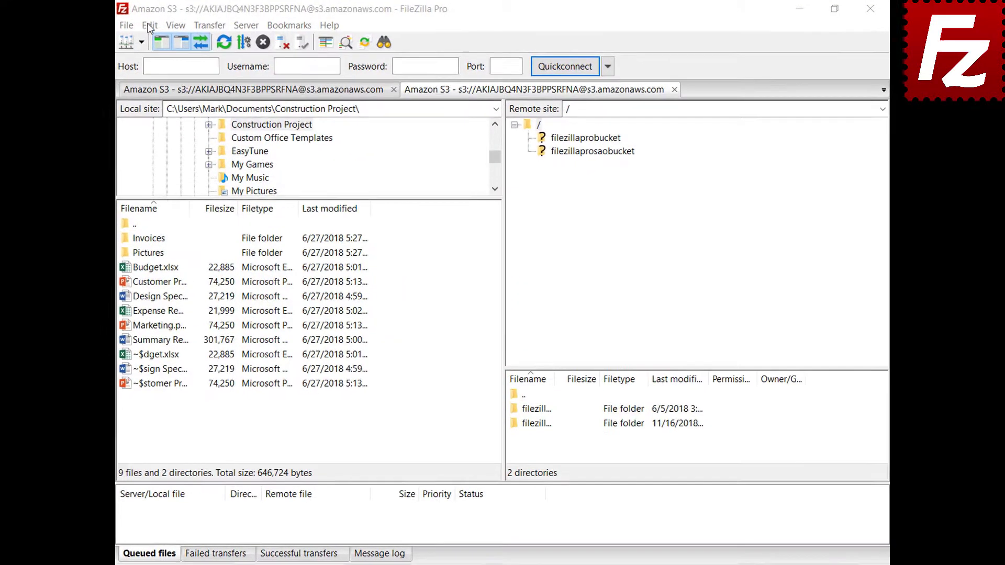
- Set custom date format %B %d %Y and custom time format %H:%M:%S, then apply
left_click(159, 26)
left_click(136, 79)
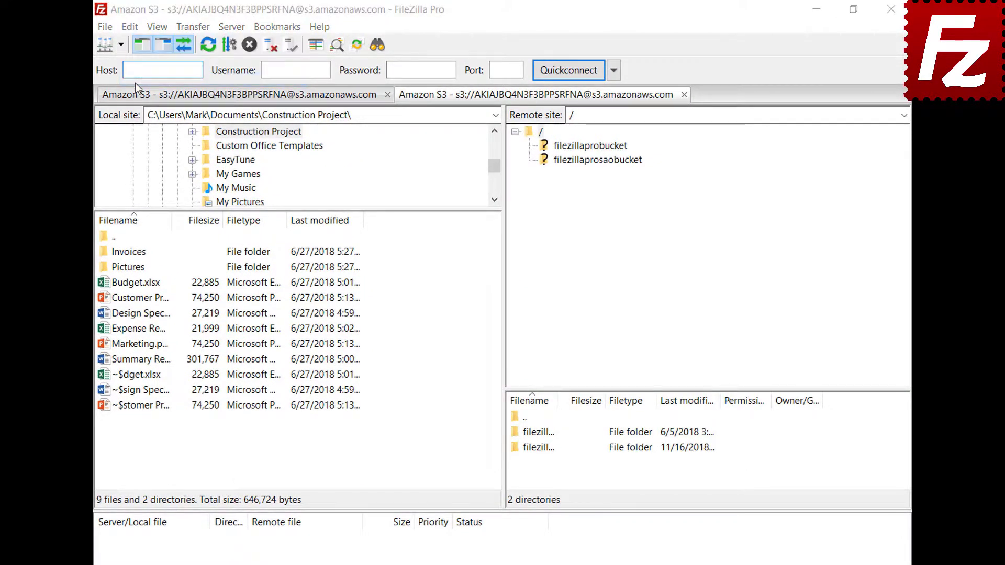
left_click(297, 386)
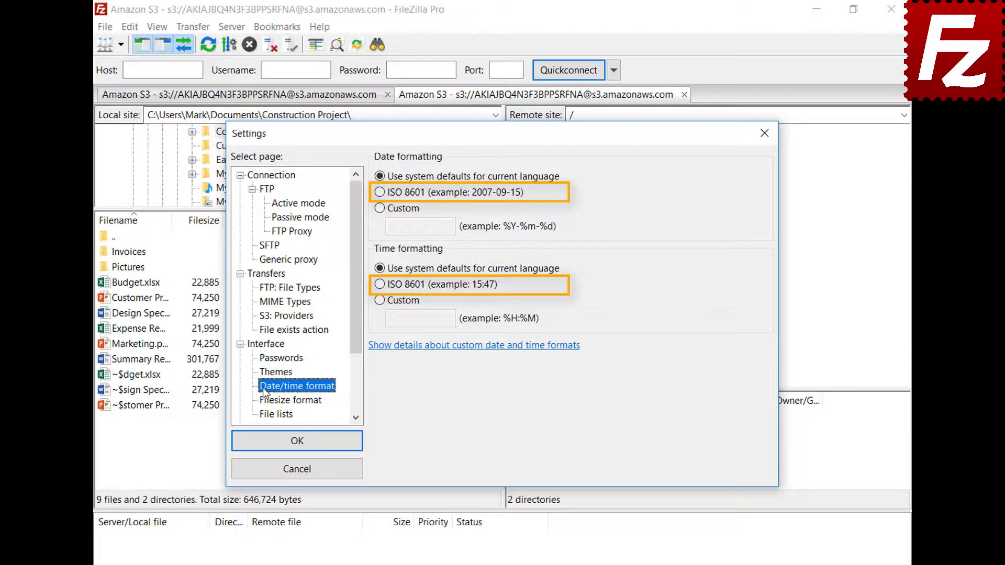
left_click(380, 210)
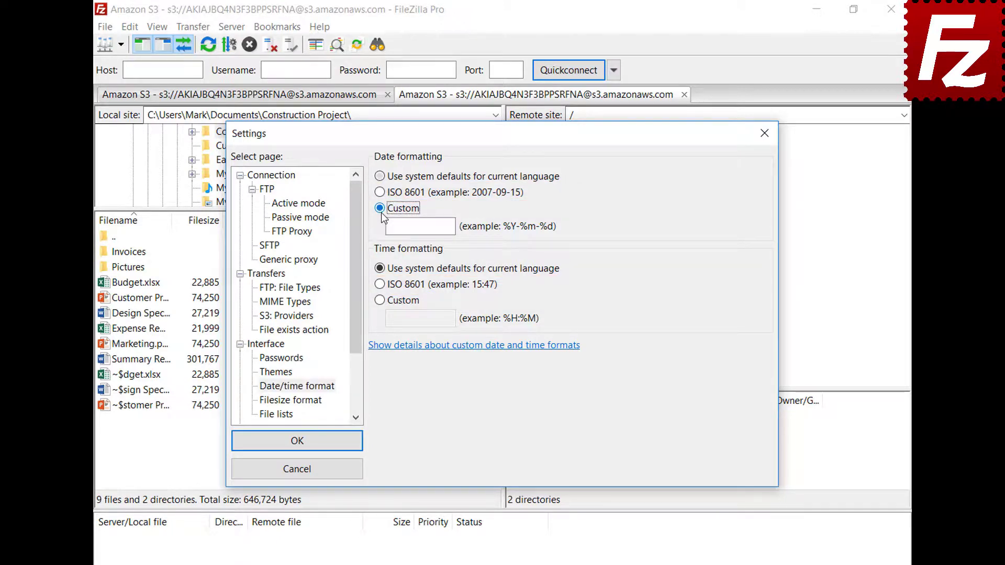
left_click(453, 227)
type("%B %d %Y")
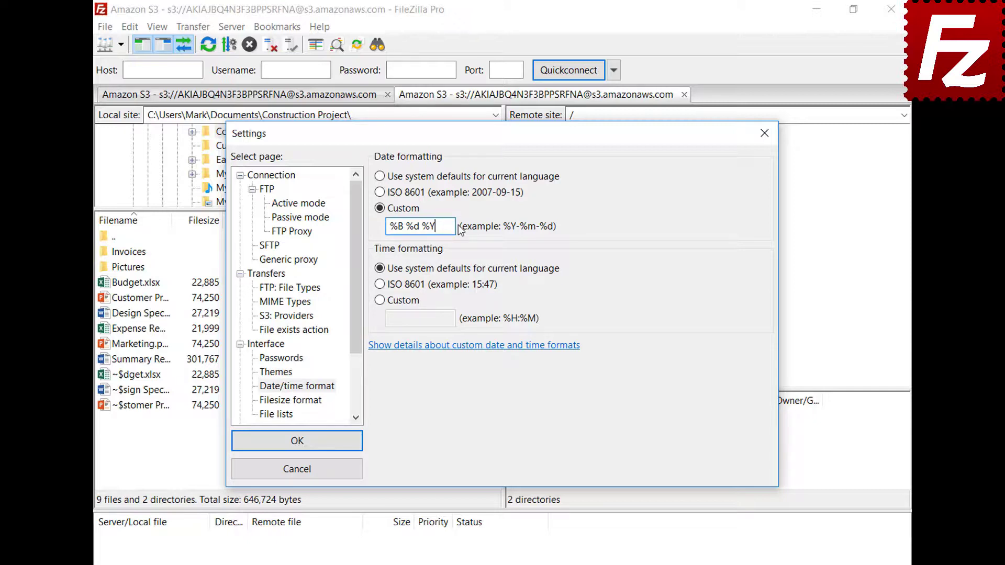
left_click(381, 300)
left_click(453, 319)
type("%H:%M:%S")
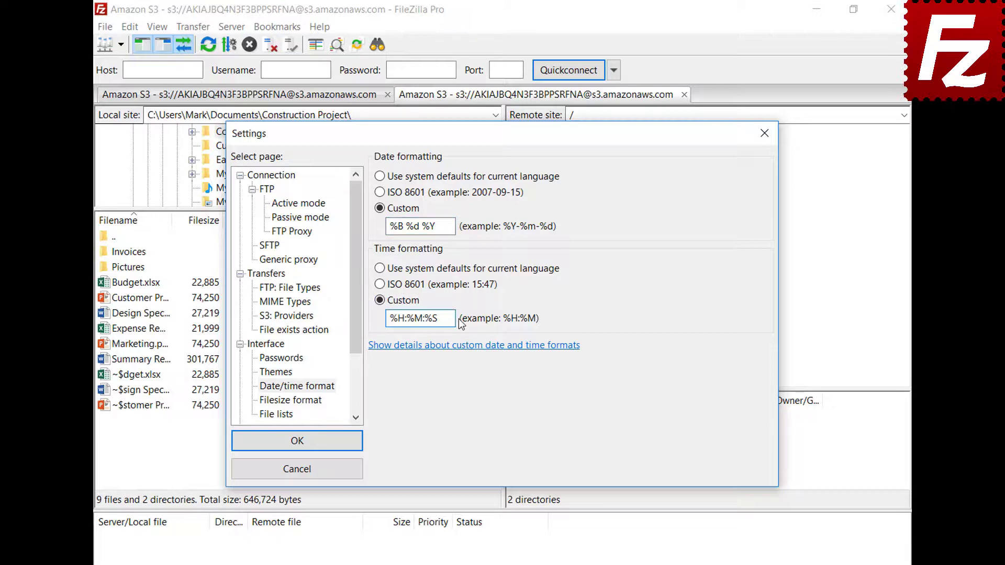
left_click(297, 440)
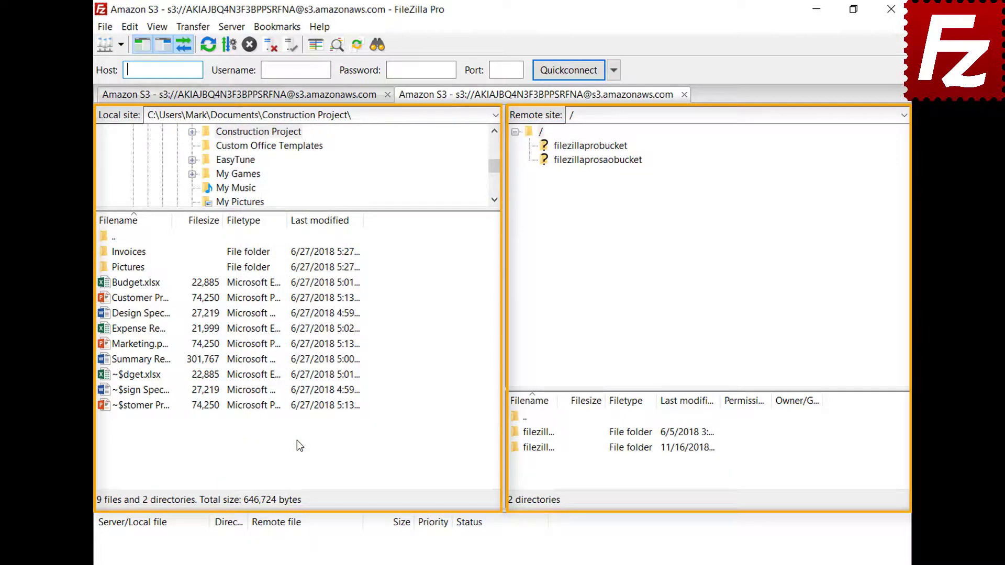
- Format file sizes with decimal SI prefixes and 2 decimal places, keeping the thousands separator
left_click(129, 26)
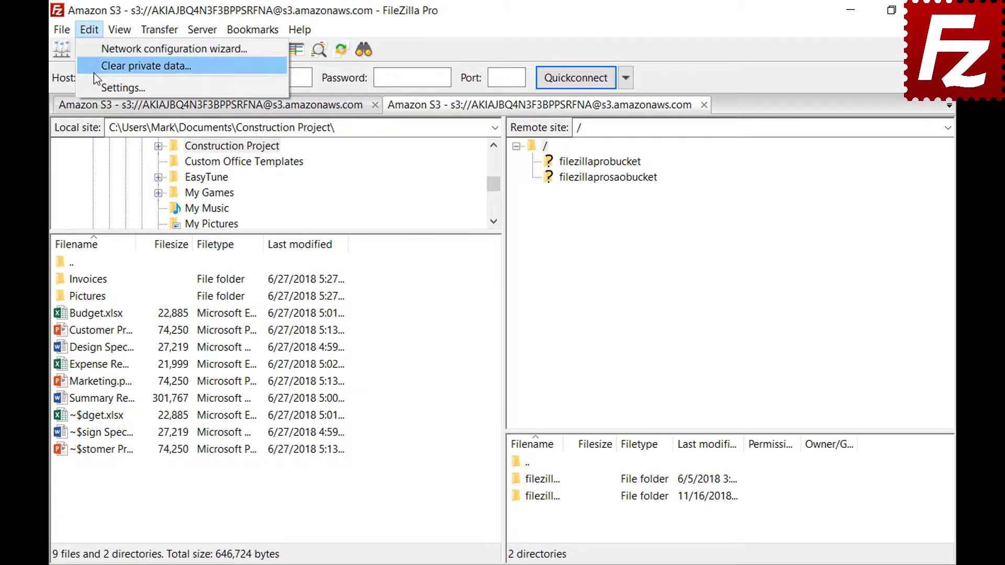
left_click(96, 83)
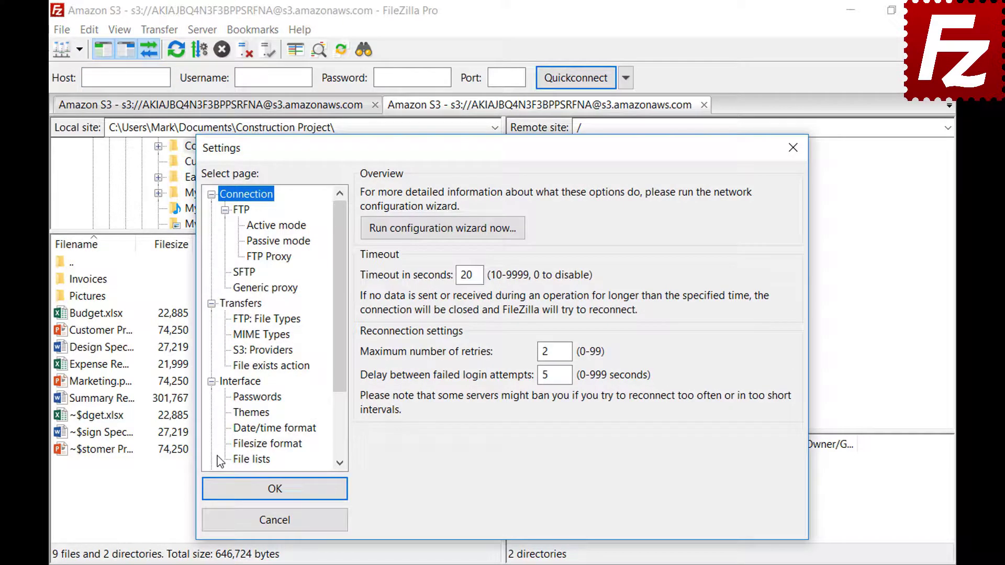
left_click(238, 446)
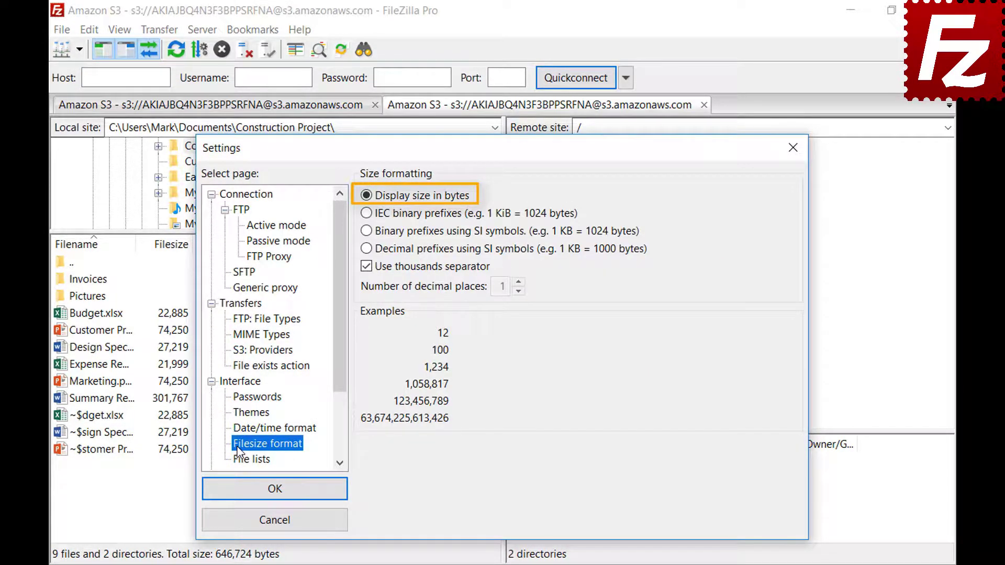
left_click(366, 267)
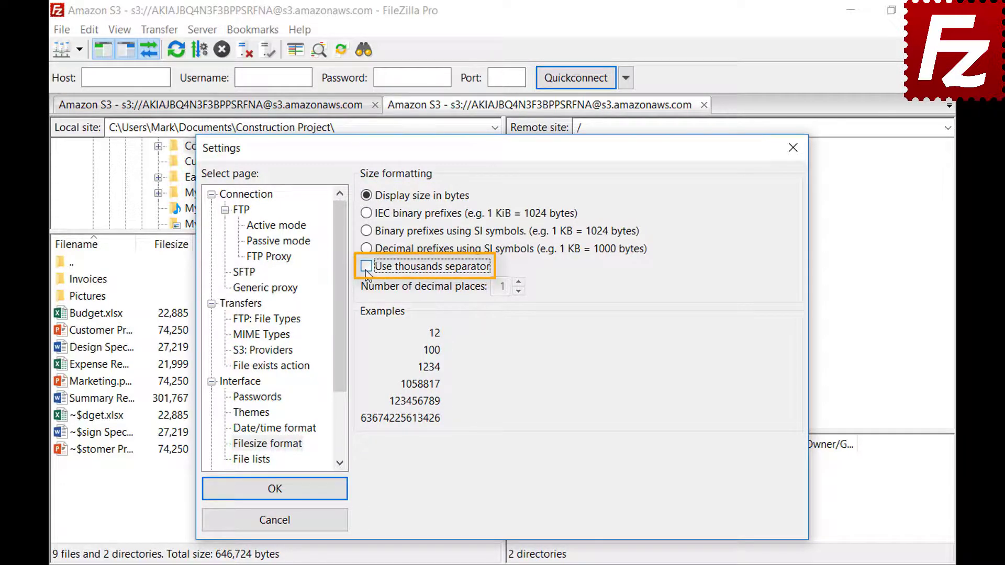
left_click(367, 268)
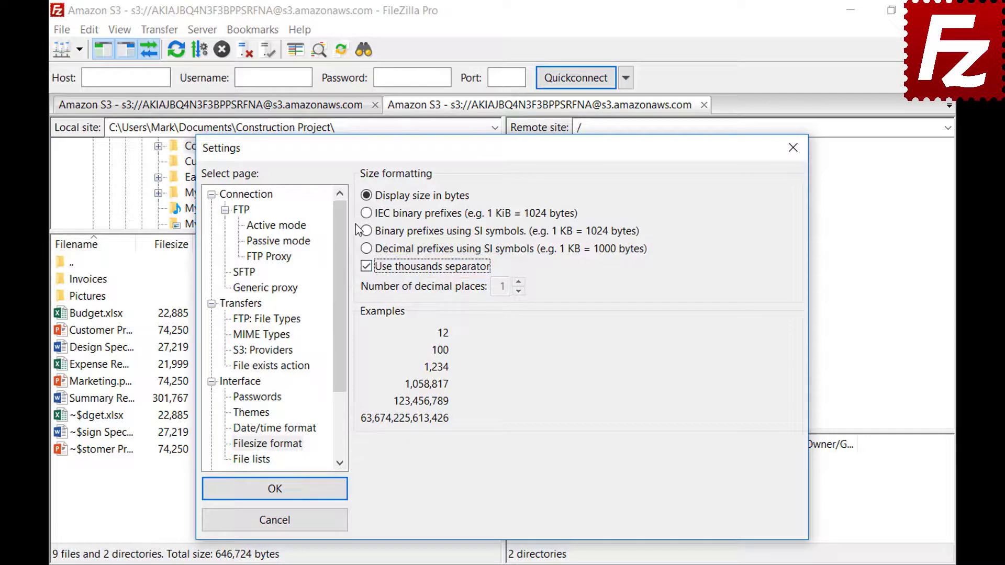
left_click(366, 213)
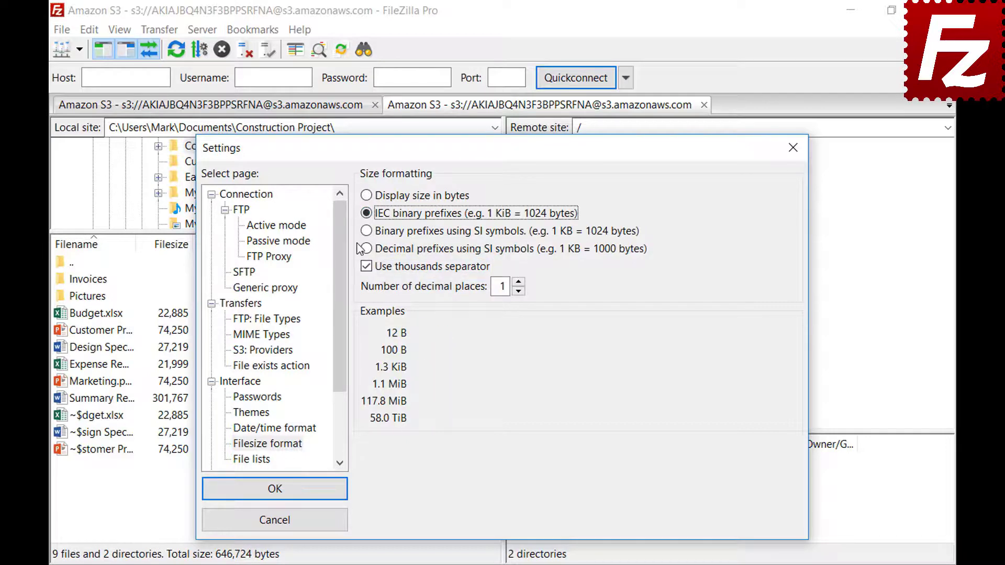
left_click(367, 232)
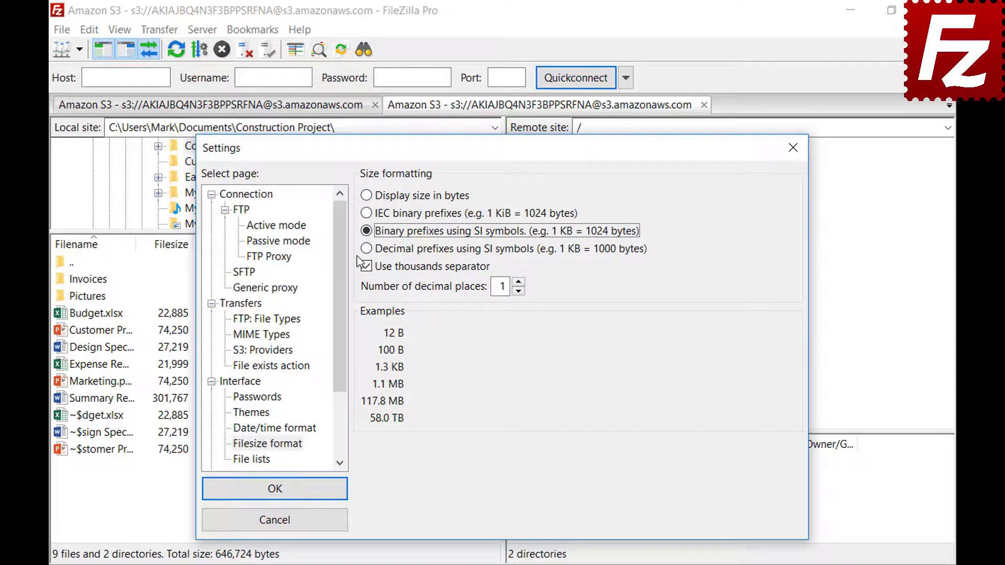
left_click(367, 249)
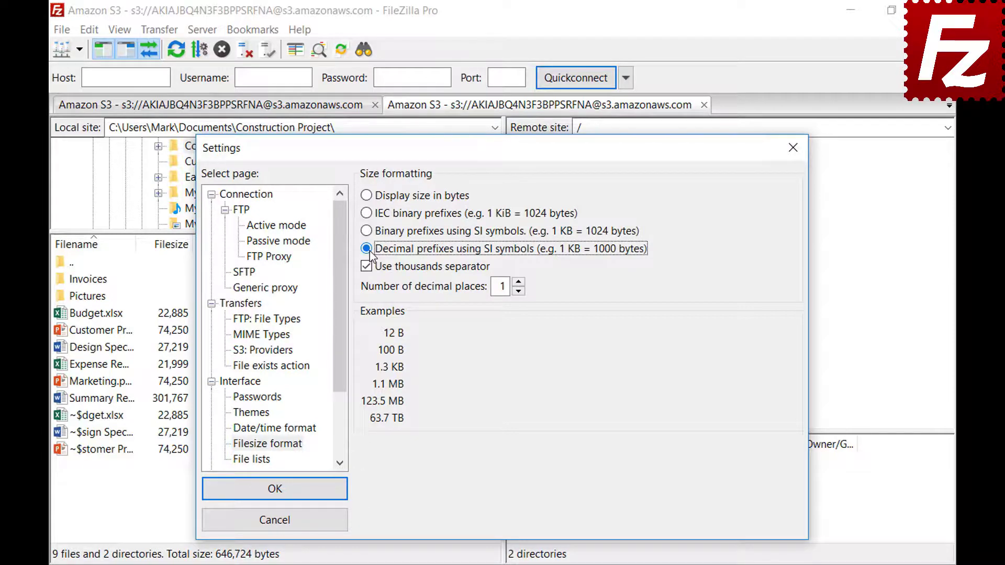
left_click(518, 283)
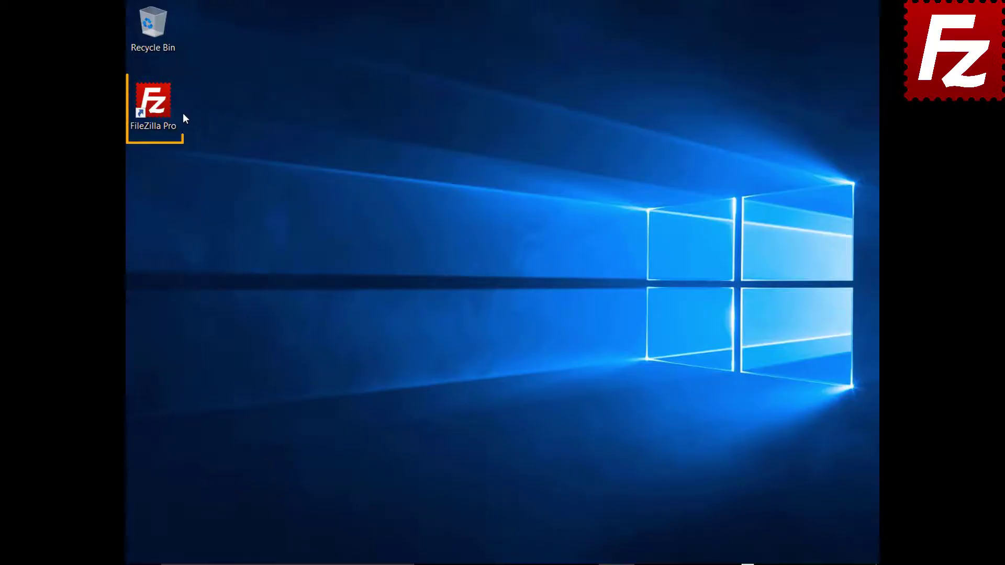
- Launch FileZilla Pro, connect to the Amazon S3 site, and turn on the detailed message log
double_click(159, 109)
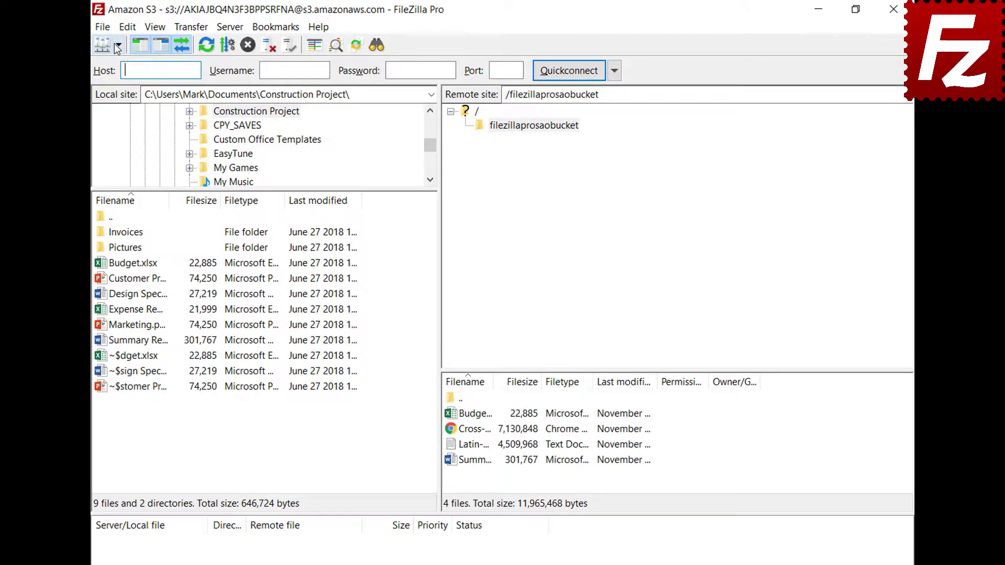
left_click(149, 41)
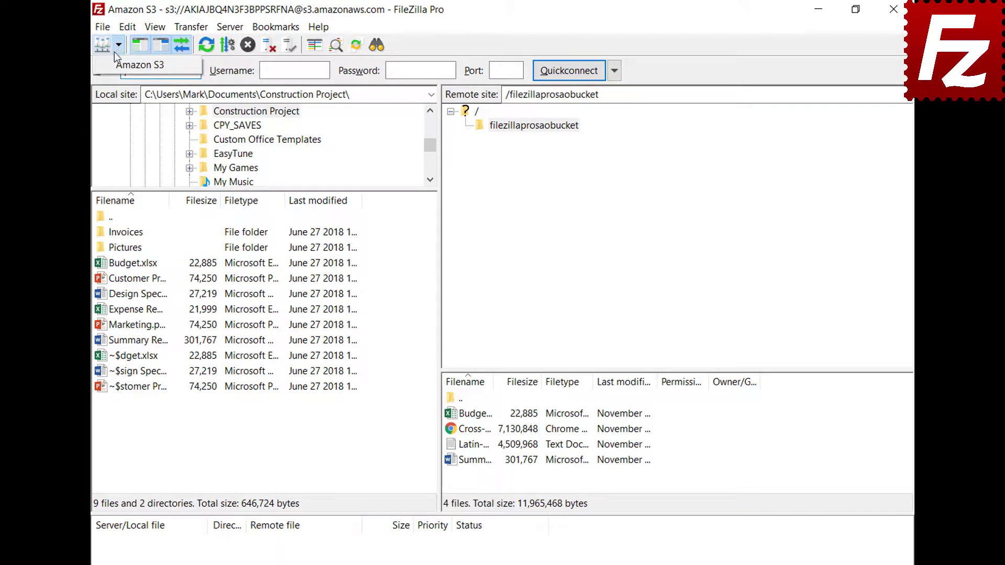
left_click(126, 65)
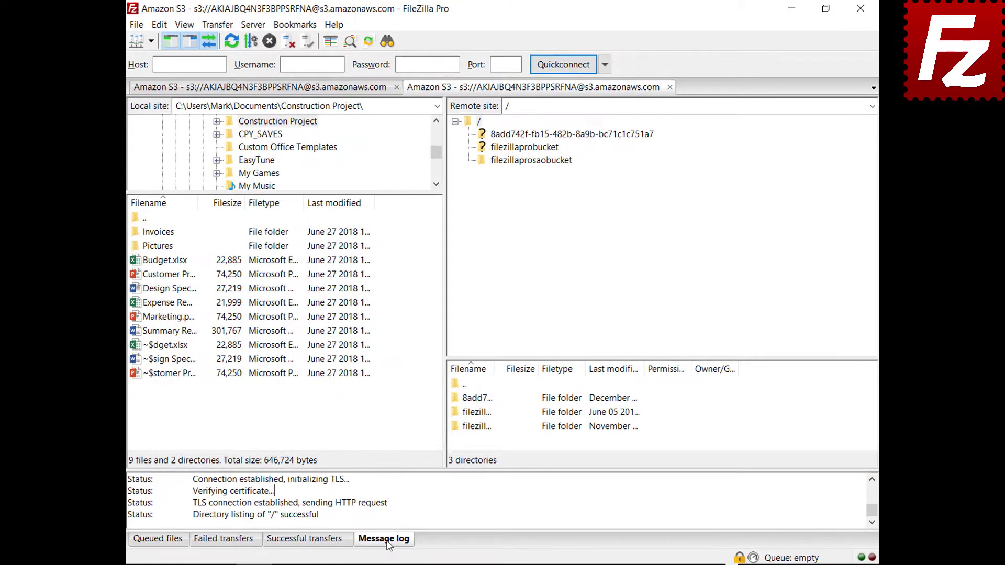
right_click(432, 497)
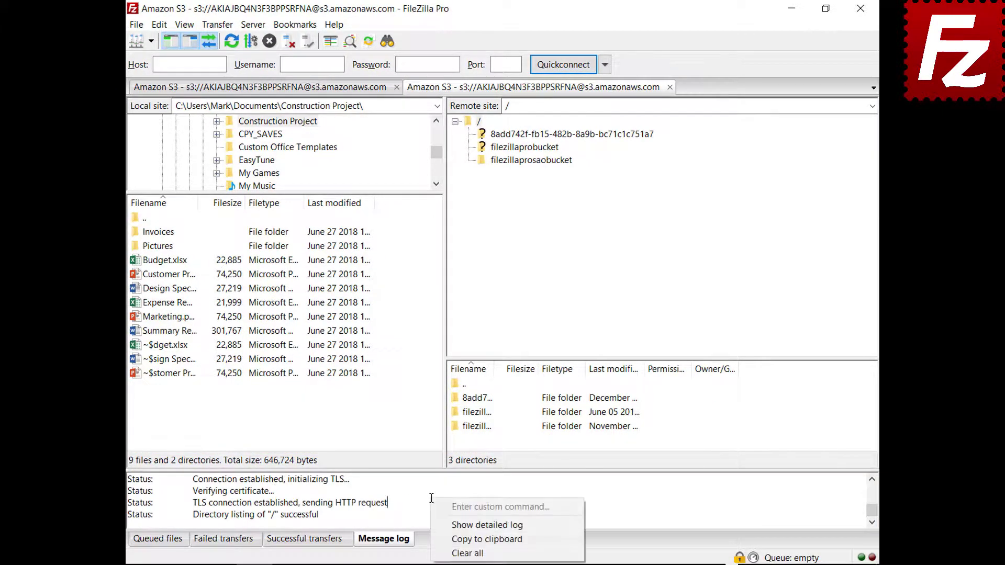
left_click(444, 524)
- Open the filezillaprosaobucket bucket and copy the message log to the clipboard
left_click(529, 160)
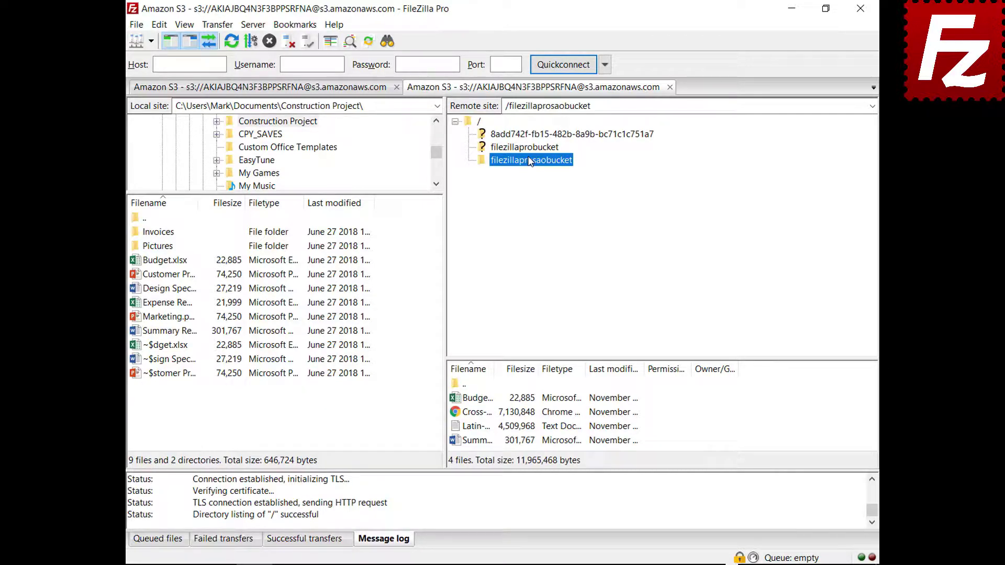
right_click(487, 504)
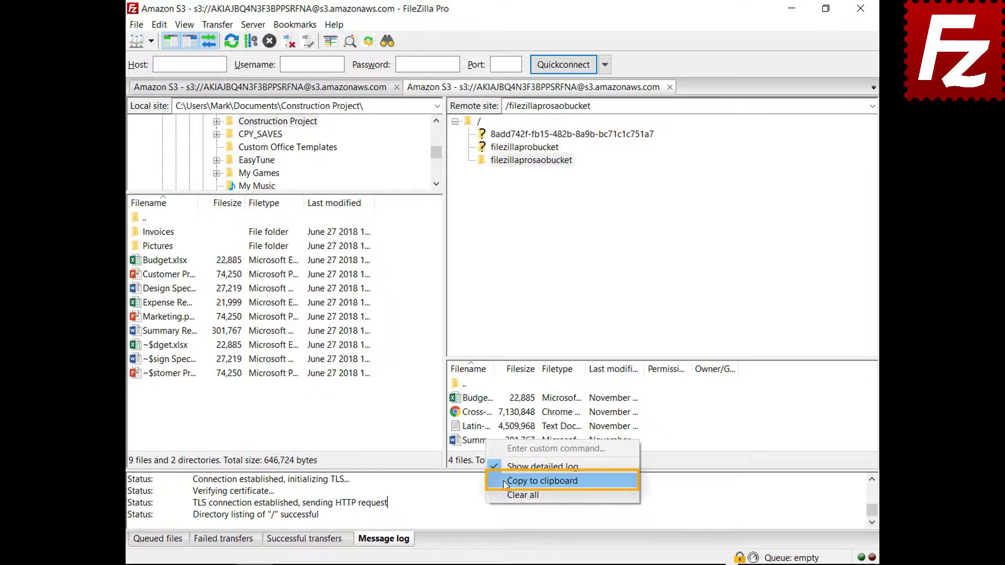
left_click(503, 481)
left_click(159, 24)
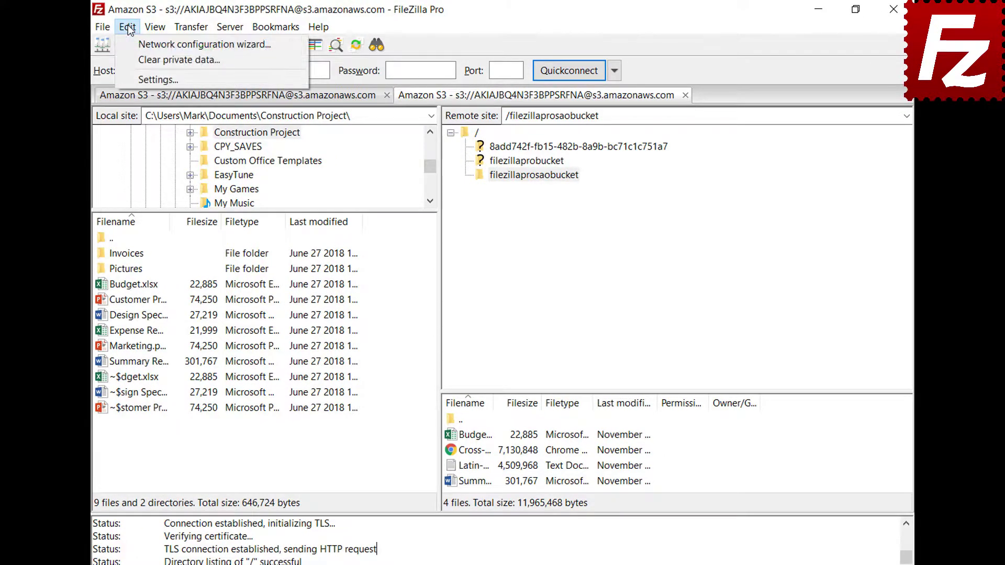
- Enable log timestamps and logging to filezilla.log in Documents, then view the Debug settings page
left_click(135, 78)
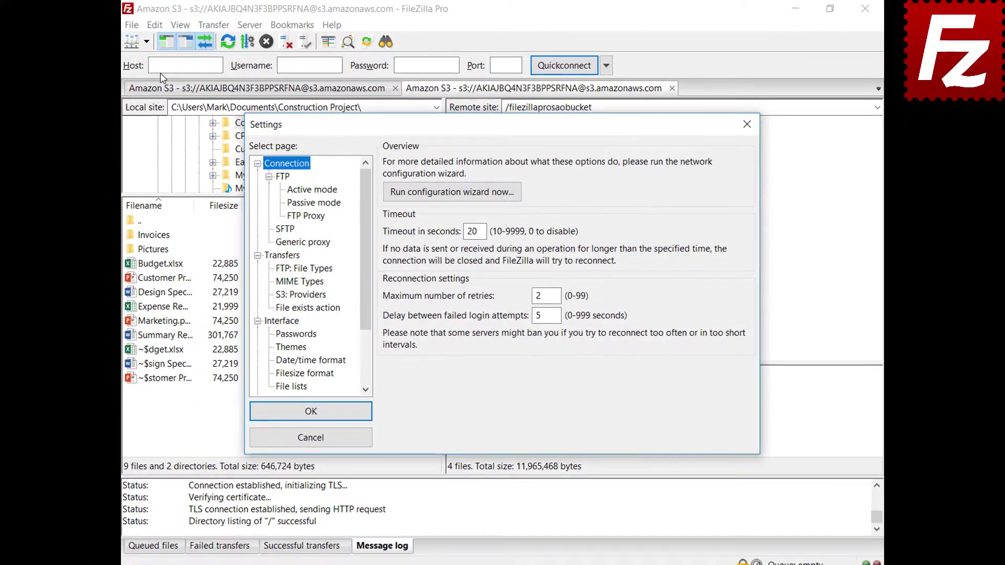
left_click_drag(367, 201, 364, 268)
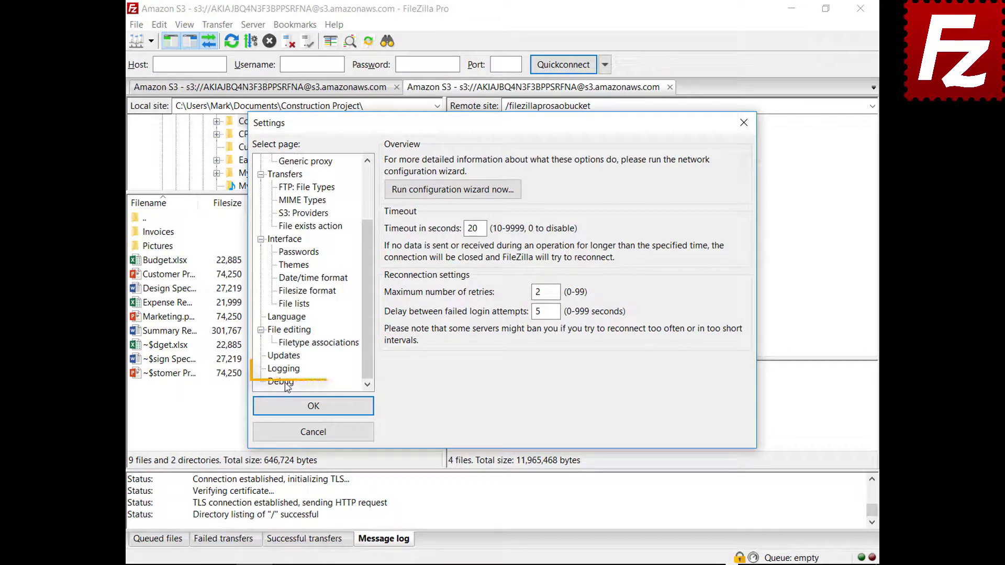
left_click(284, 369)
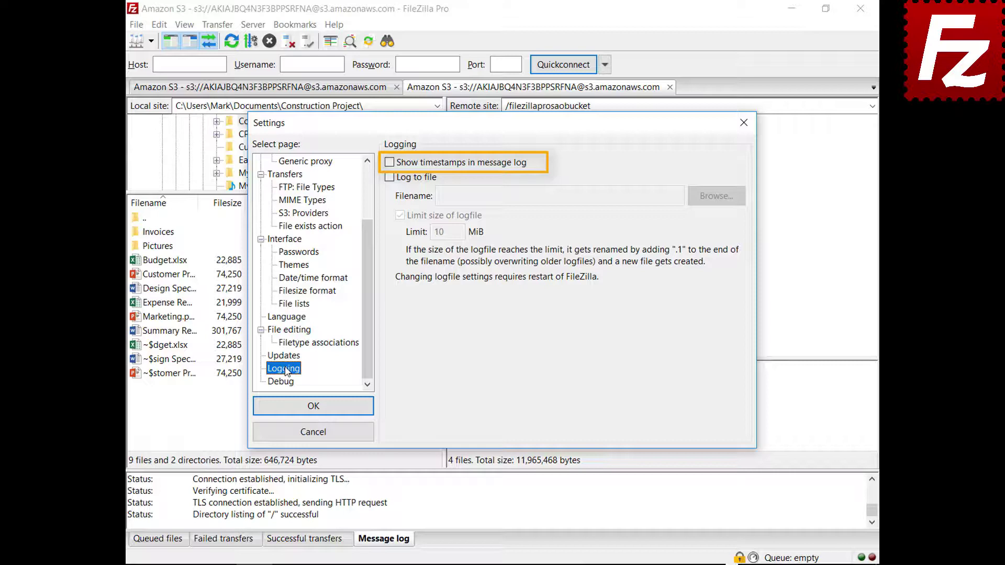
left_click(389, 163)
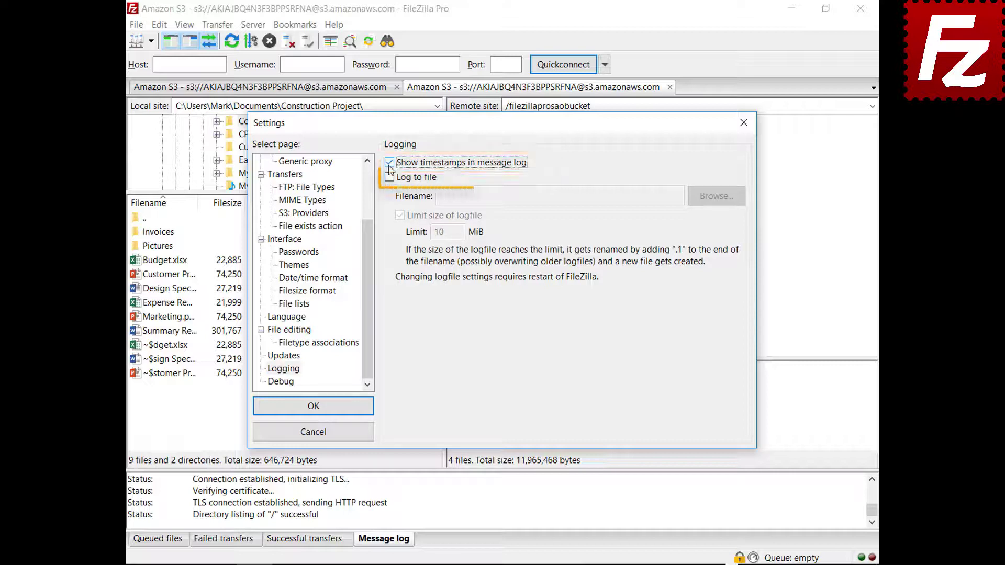
left_click(389, 177)
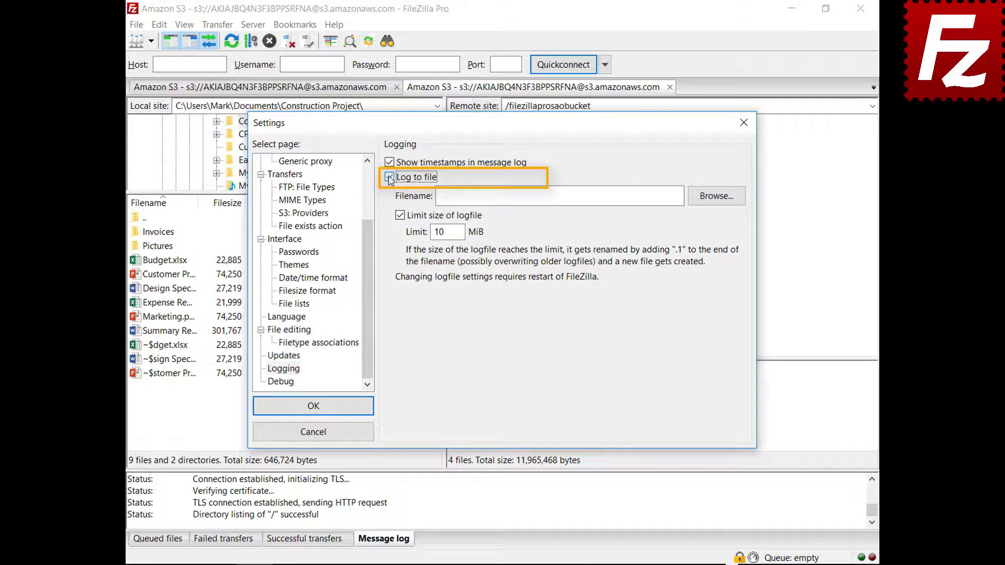
left_click(715, 198)
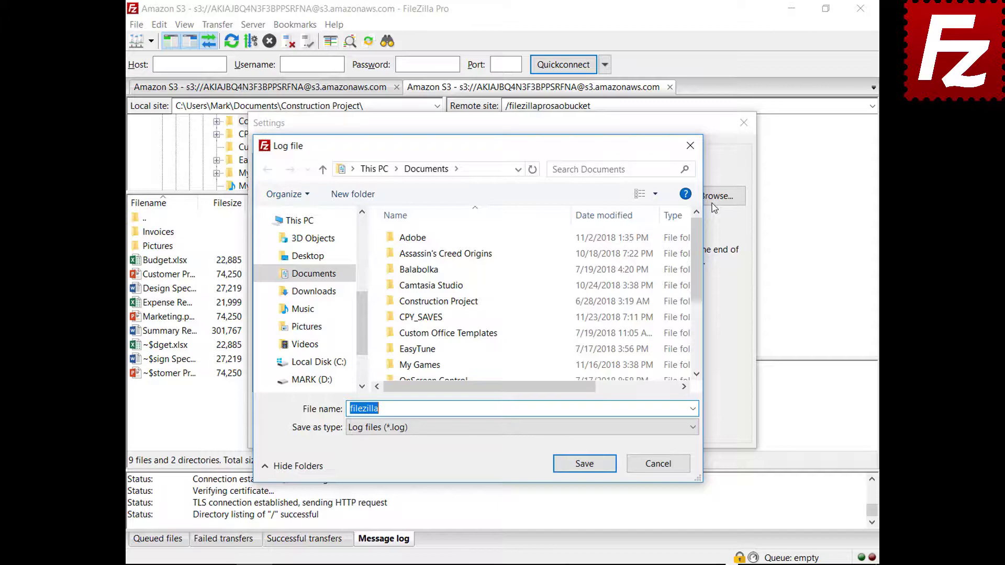
left_click(586, 468)
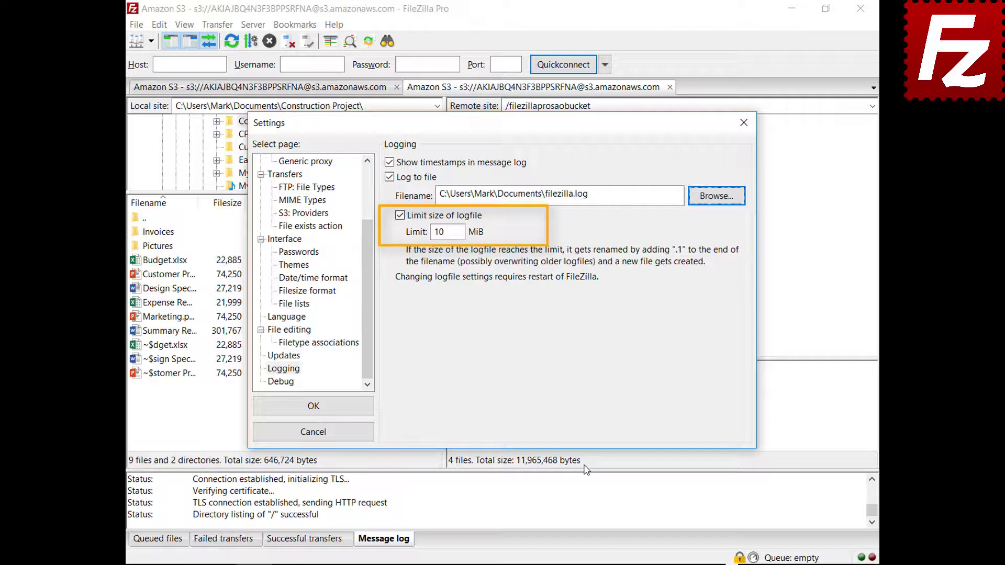
left_click(291, 386)
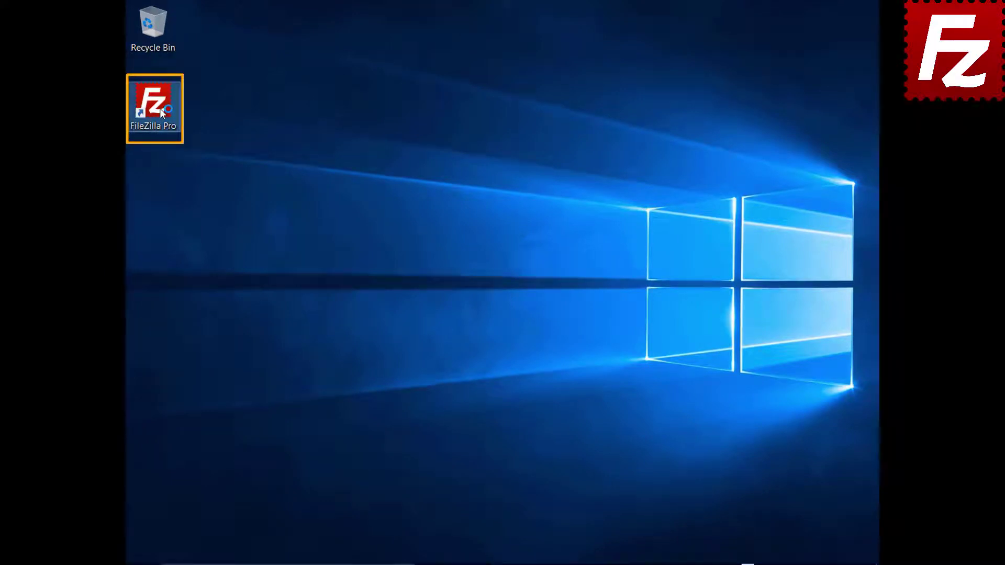
- Launch FileZilla Pro and add a site named 'Amazon EC2' using SFTP with the pasted EC2 host name
double_click(159, 108)
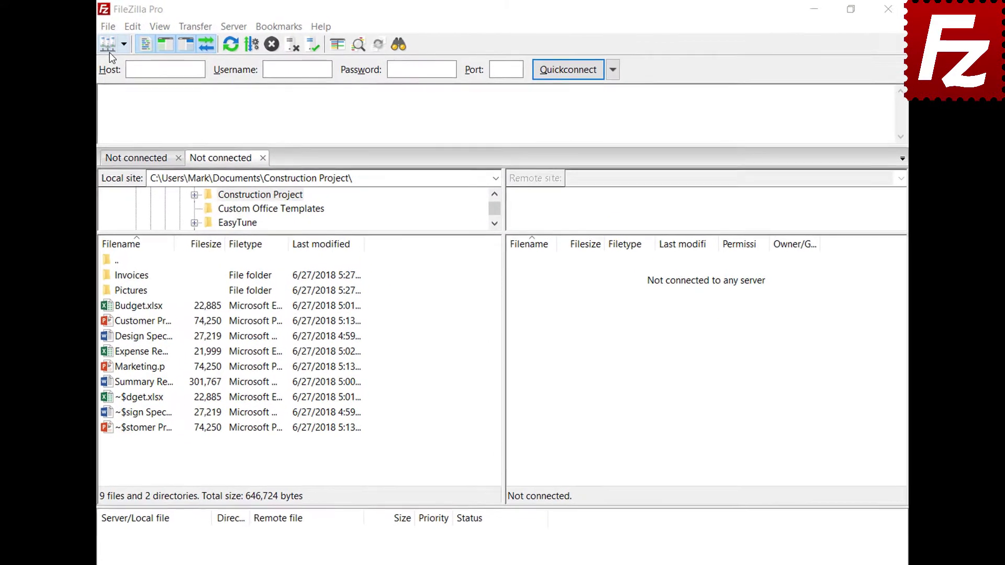
left_click(98, 27)
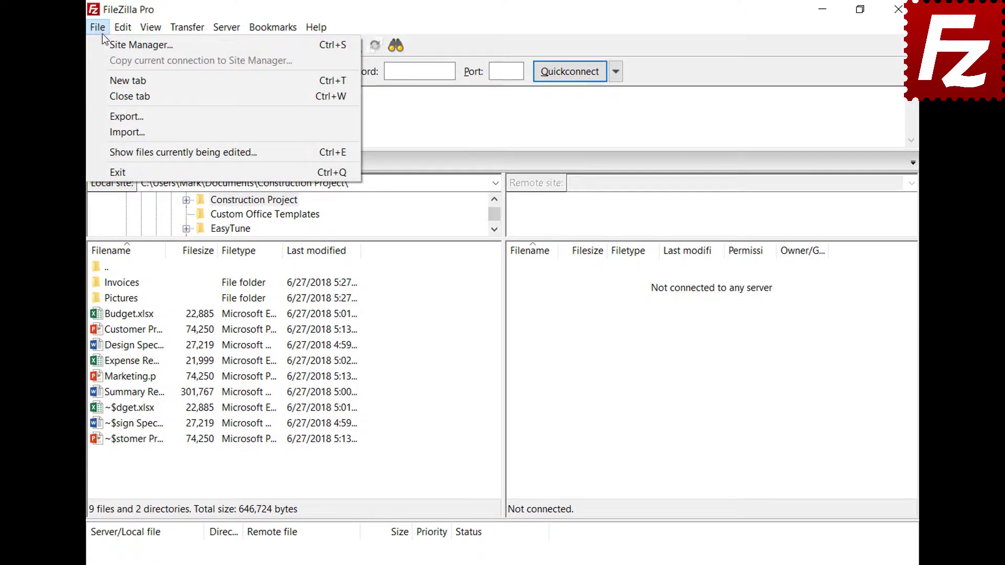
left_click(104, 42)
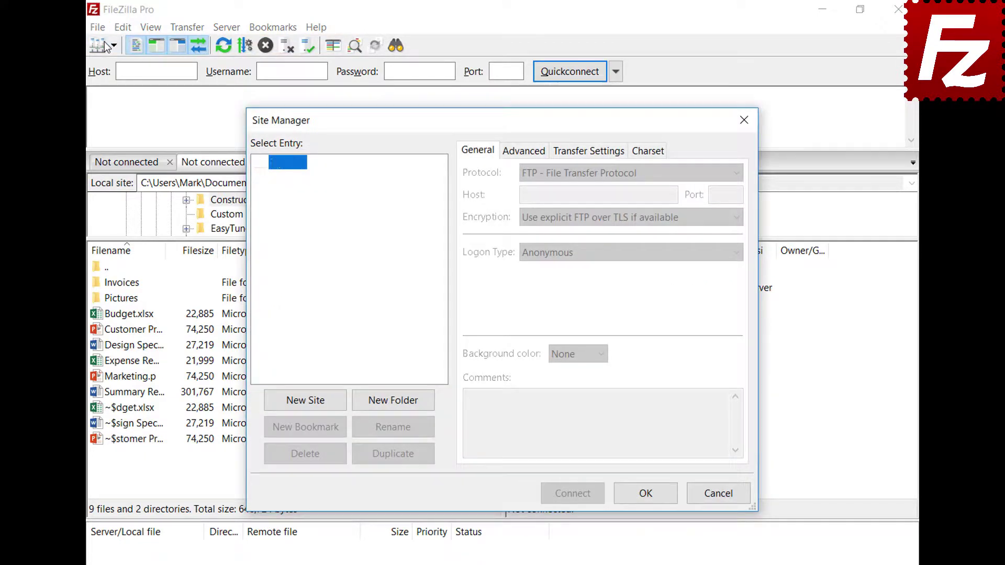
left_click(307, 401)
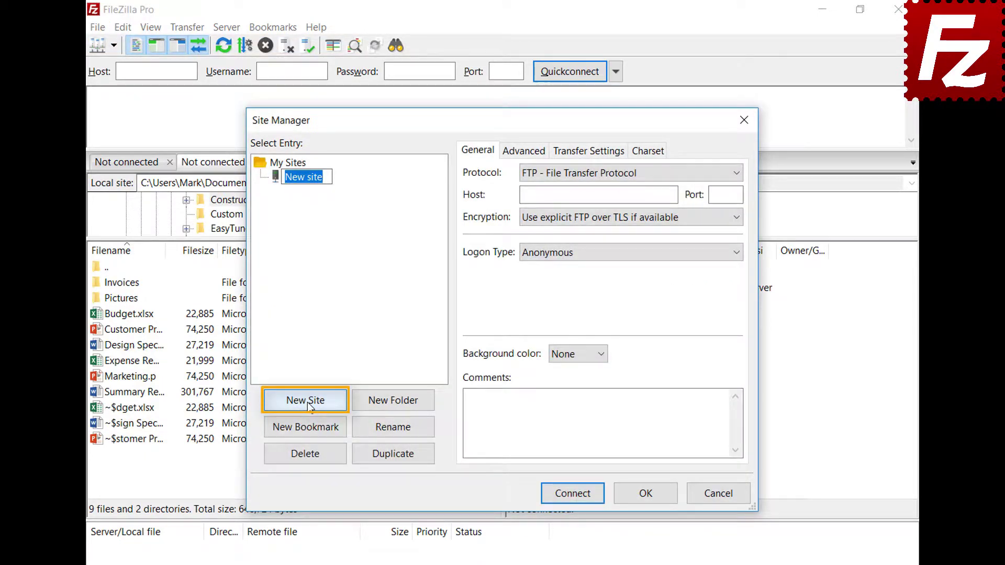
type("Amazon EC2")
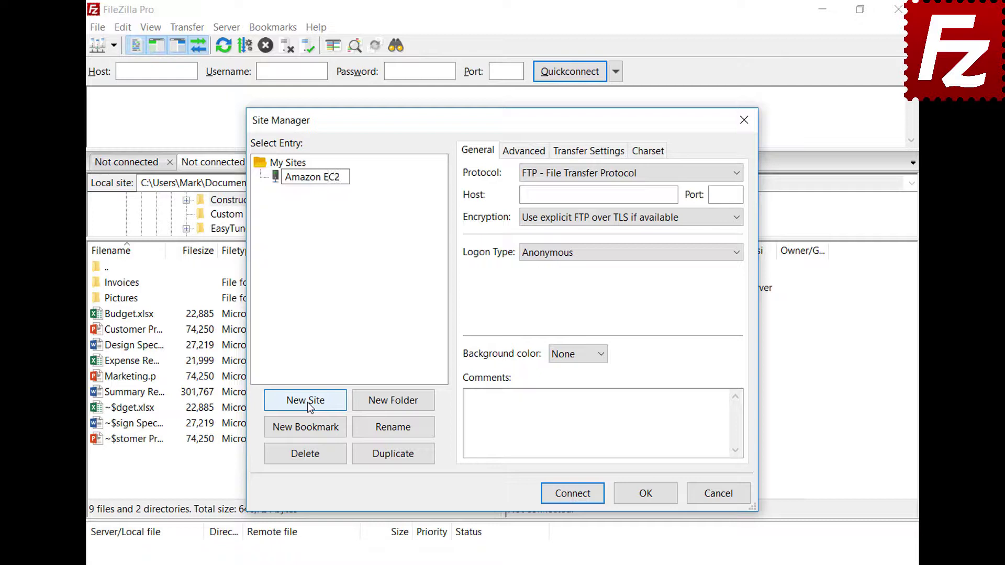
key("Return")
left_click(735, 174)
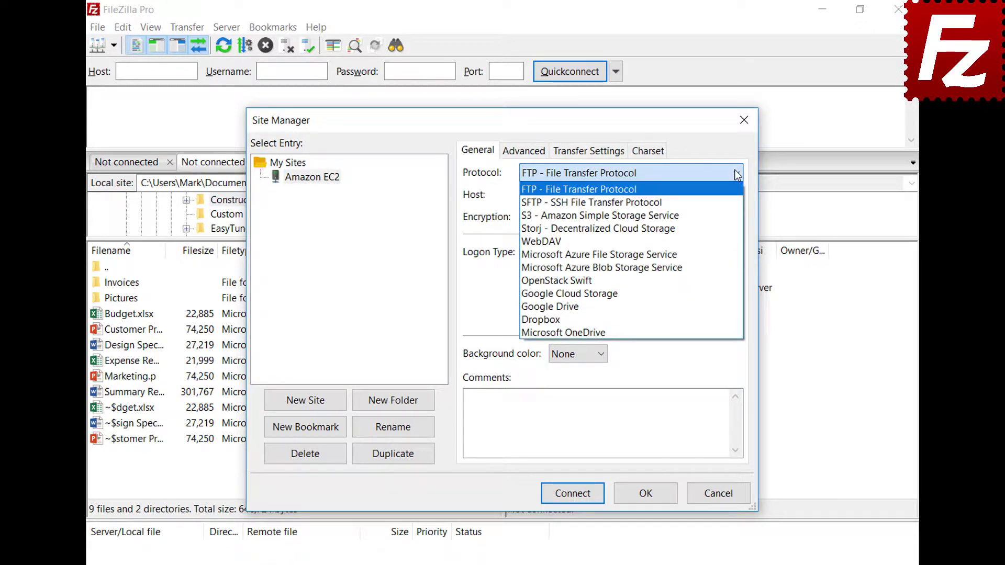
left_click(733, 201)
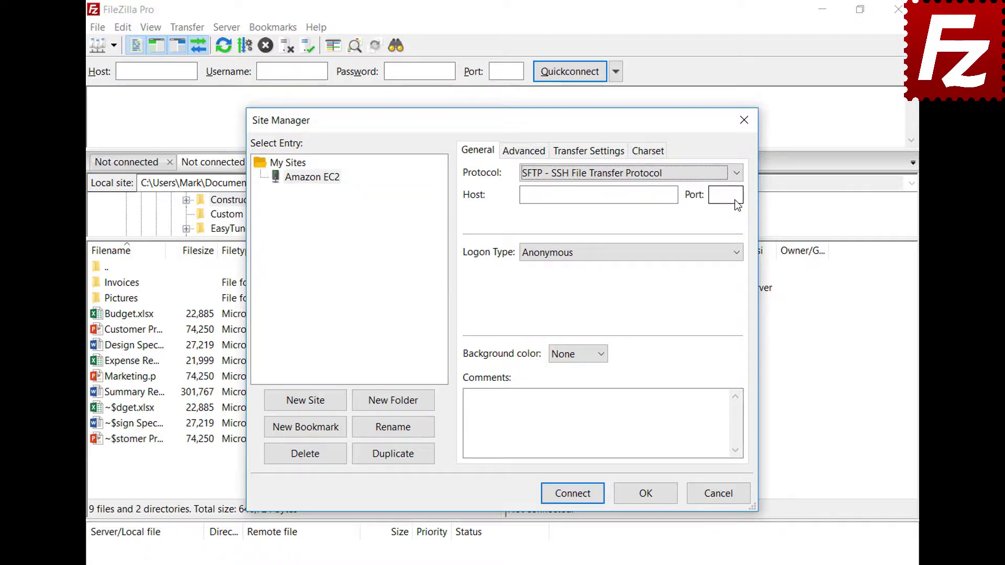
left_click(629, 195)
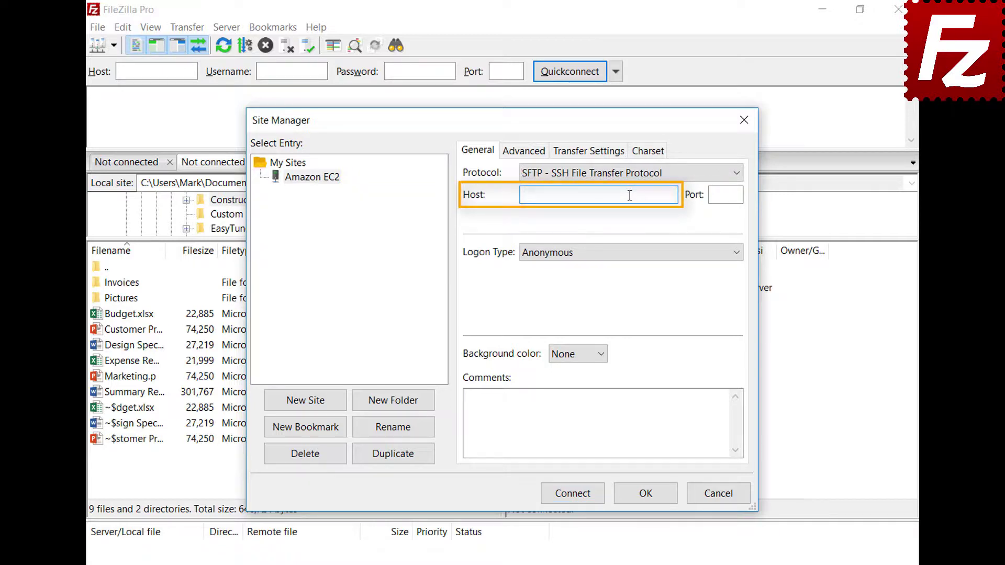
key("ctrl+v")
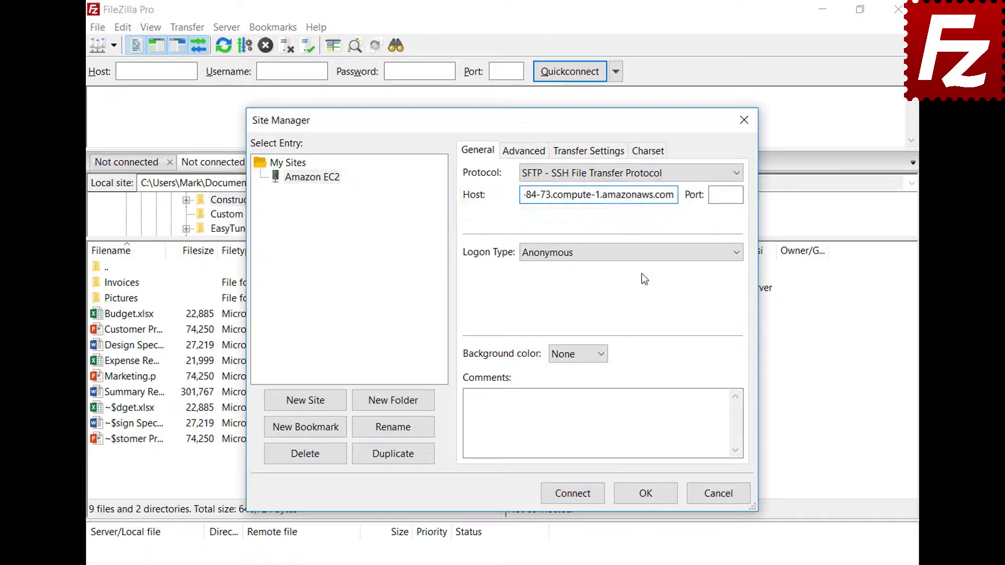
- Use Key file logon as user ubuntu with AWSKeyPair.pem, then connect
left_click(641, 255)
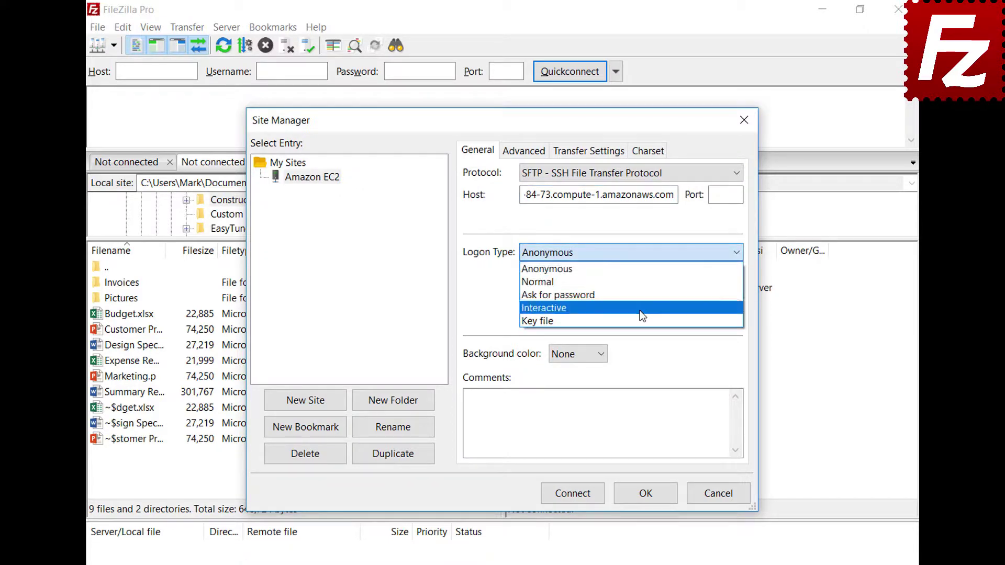
left_click(641, 320)
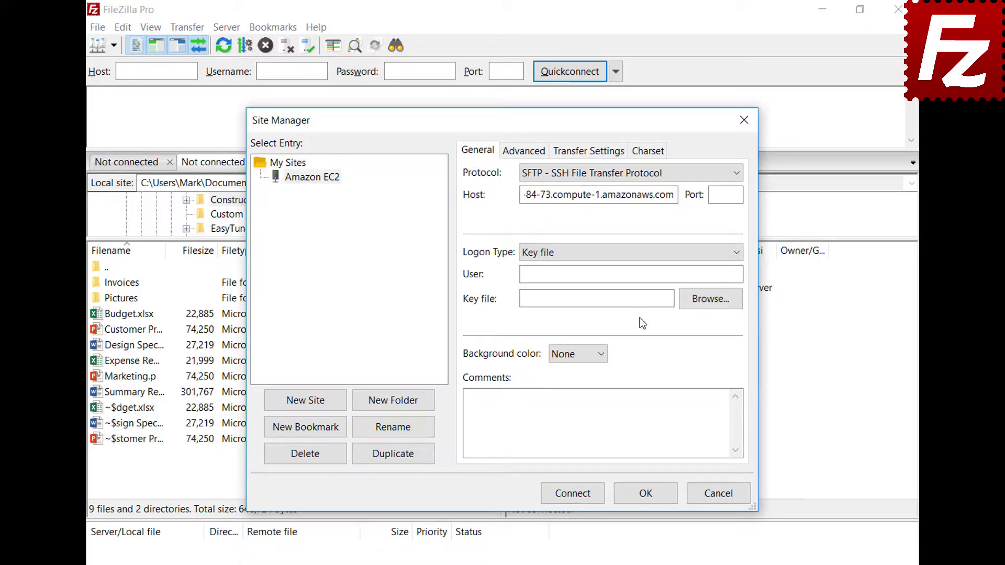
left_click(646, 276)
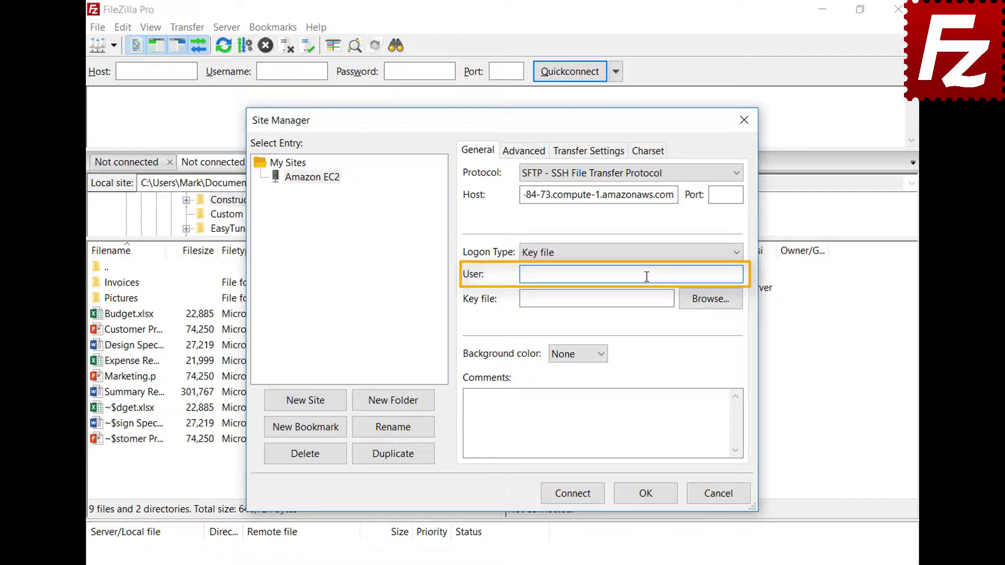
type("ubuntu")
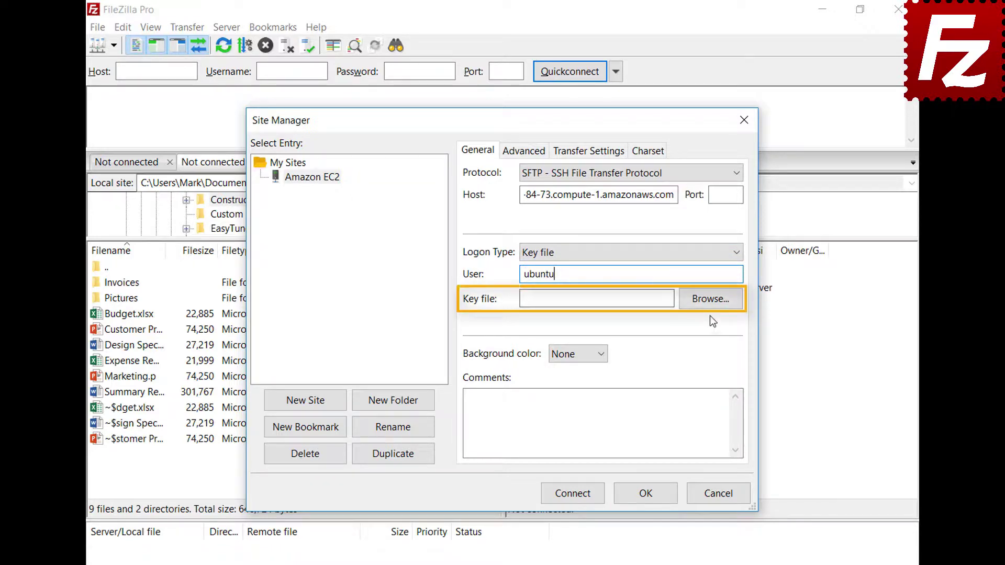
left_click(711, 299)
double_click(467, 429)
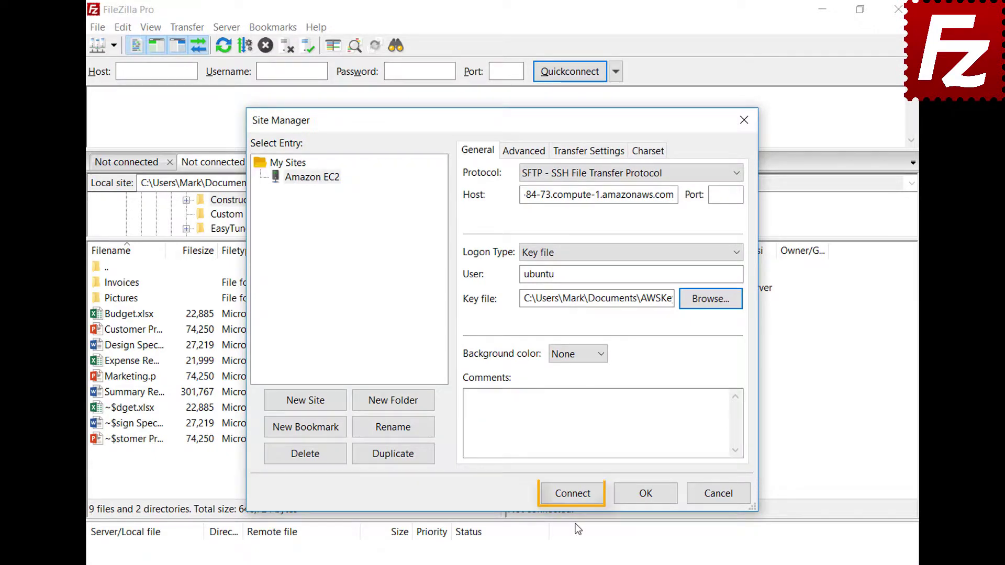
left_click(575, 494)
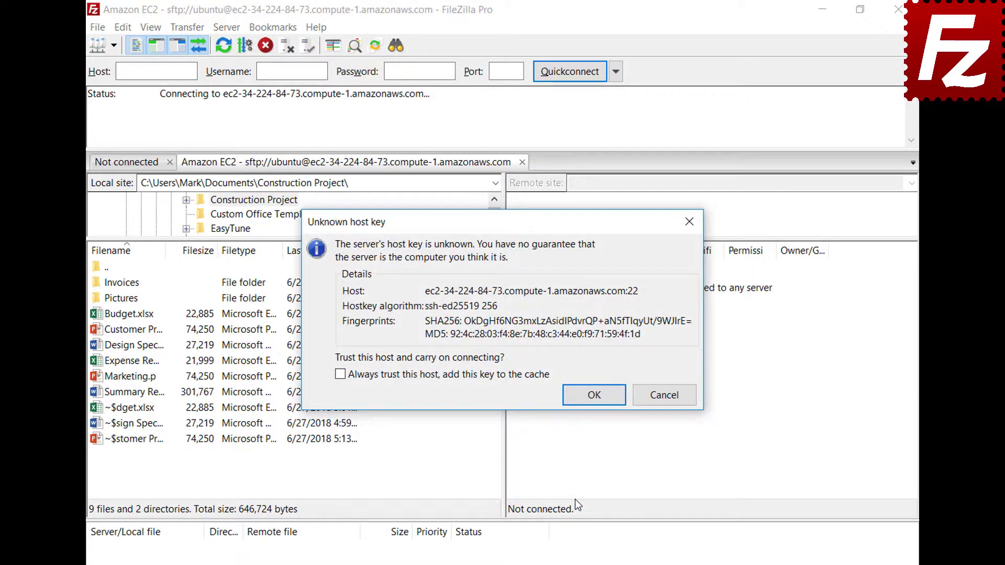
- Always trust the EC2 server's host key, adding it to the cache, and accept it
left_click(340, 374)
left_click(594, 396)
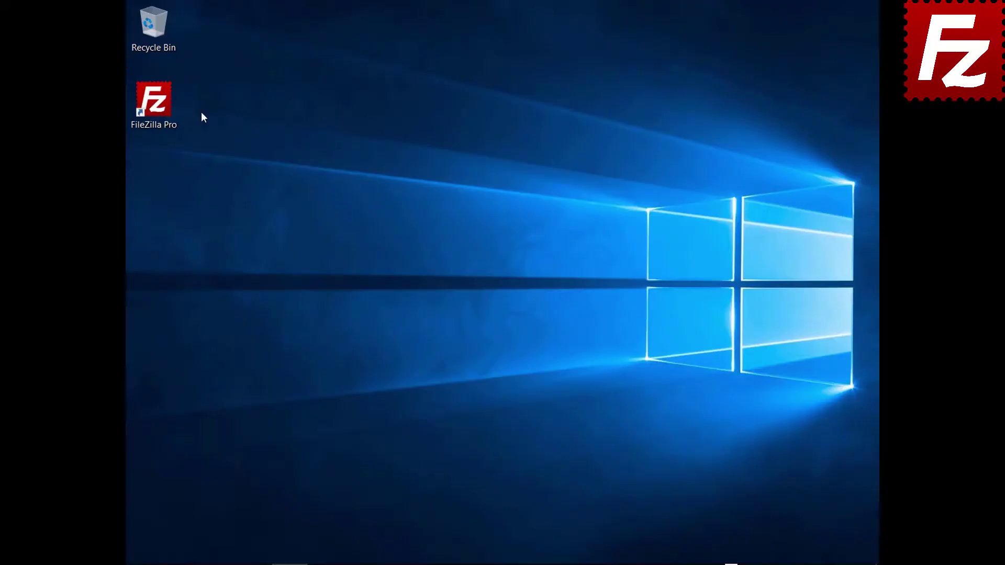
- Start FileZilla Pro and create a new Site Manager entry named 'S3 Connection'
double_click(162, 112)
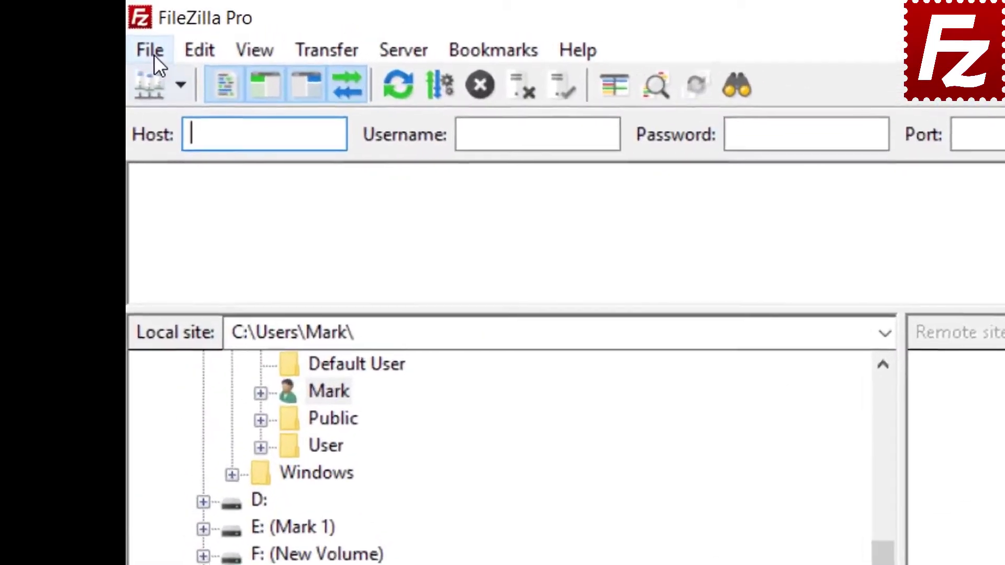
left_click(139, 26)
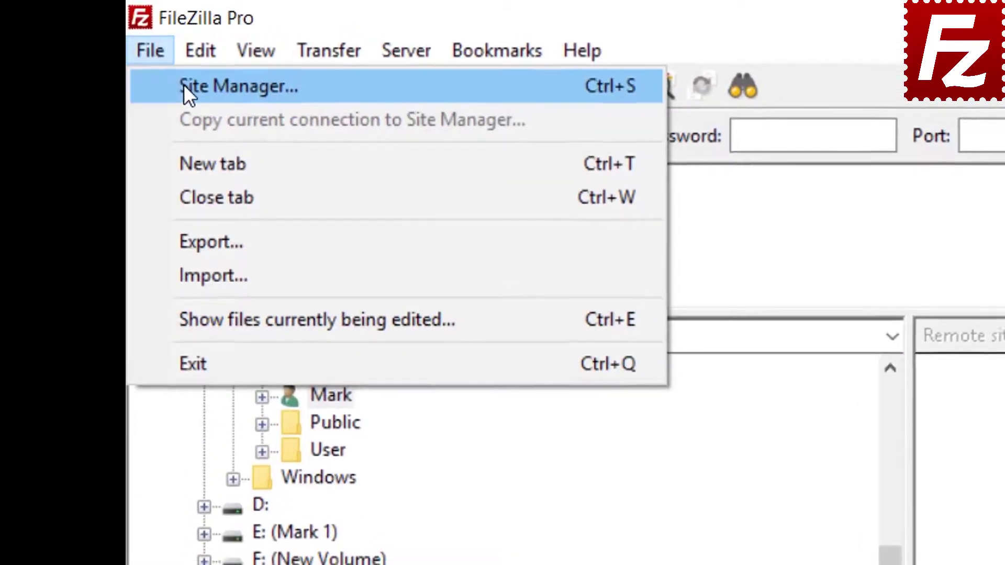
left_click(184, 86)
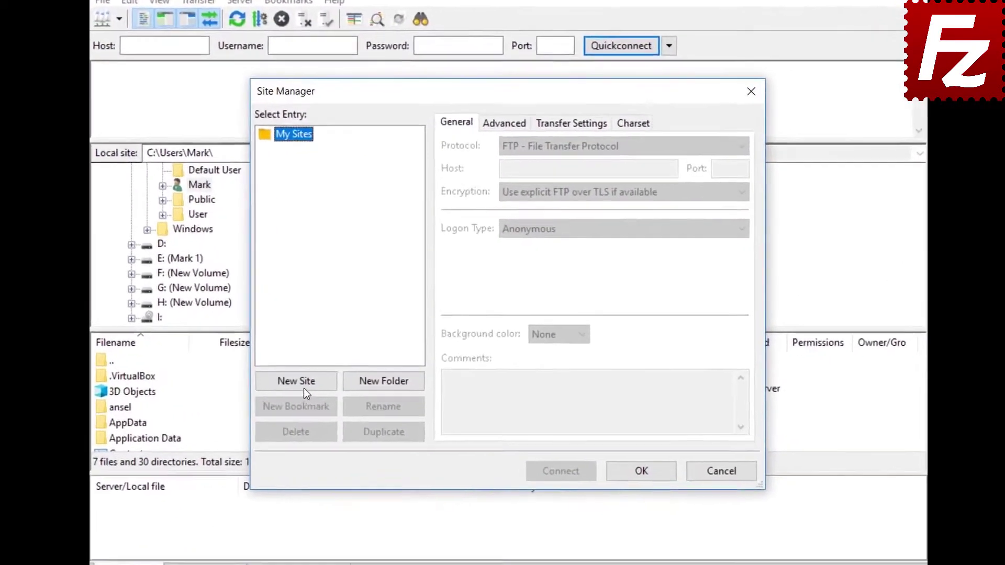
left_click(320, 368)
type("S")
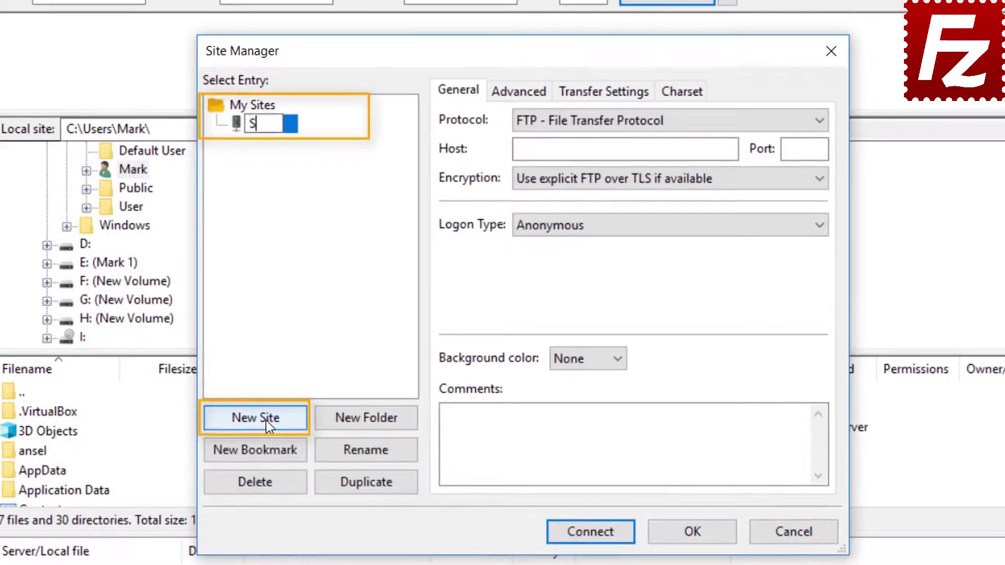
type("3 Co")
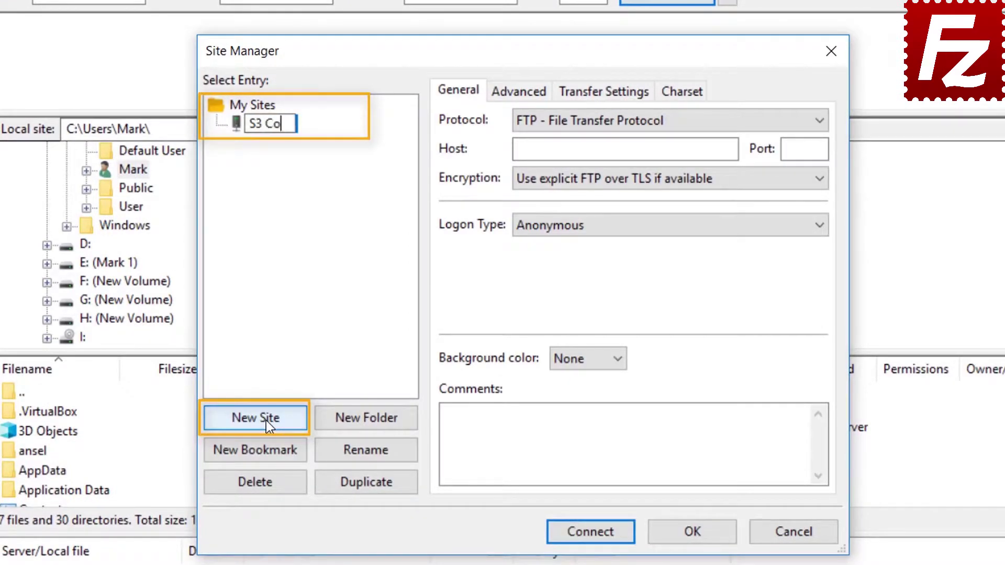
type("nnection")
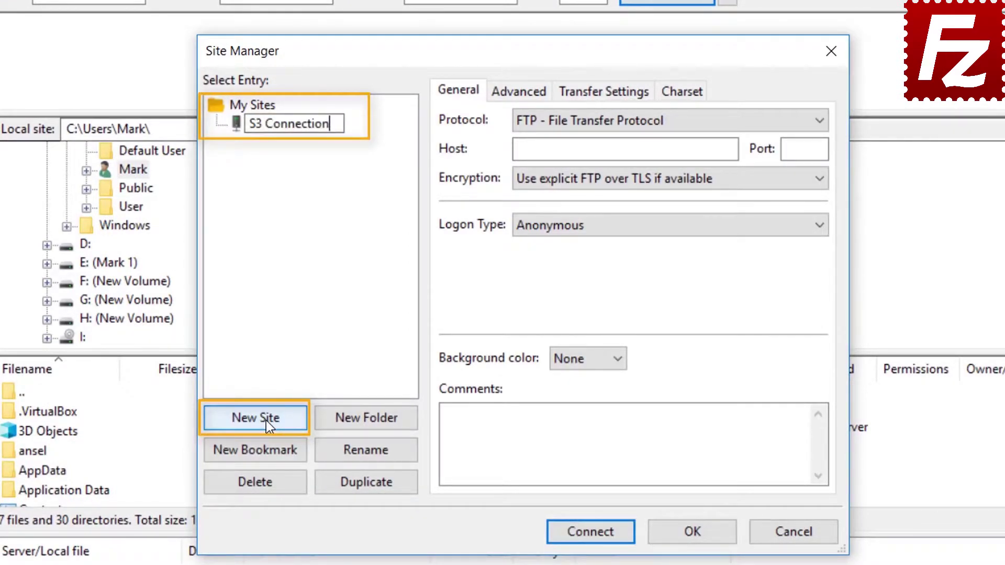
key("Tab")
- Use the Amazon S3 protocol with Normal logon, paste both access keys, connect, and save passwords
left_click(649, 121)
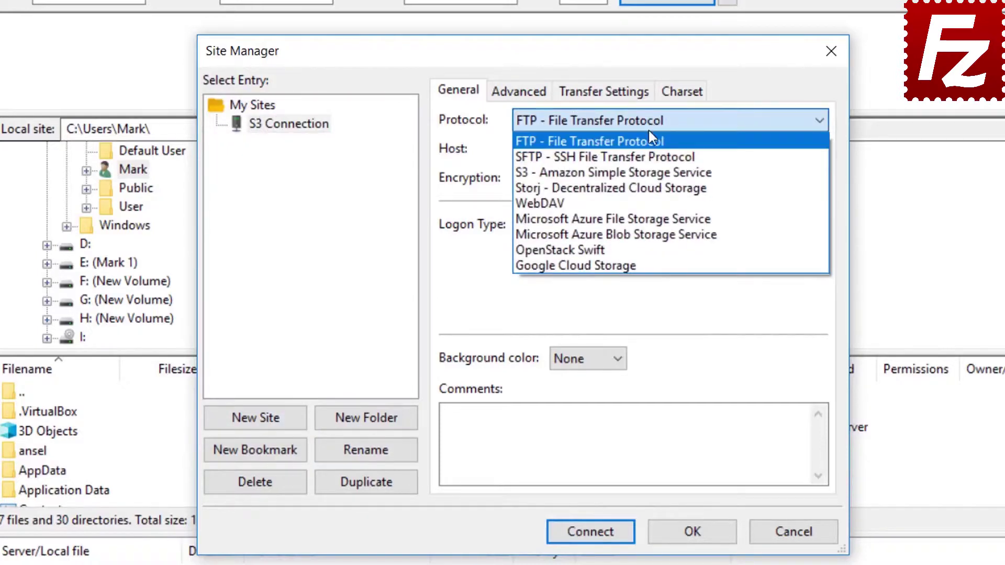
left_click(651, 172)
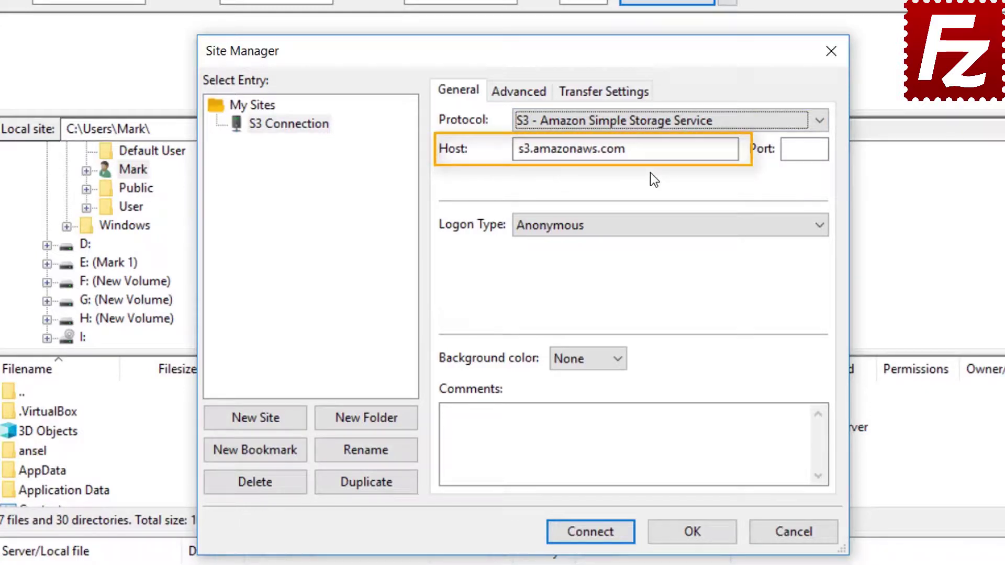
left_click(644, 227)
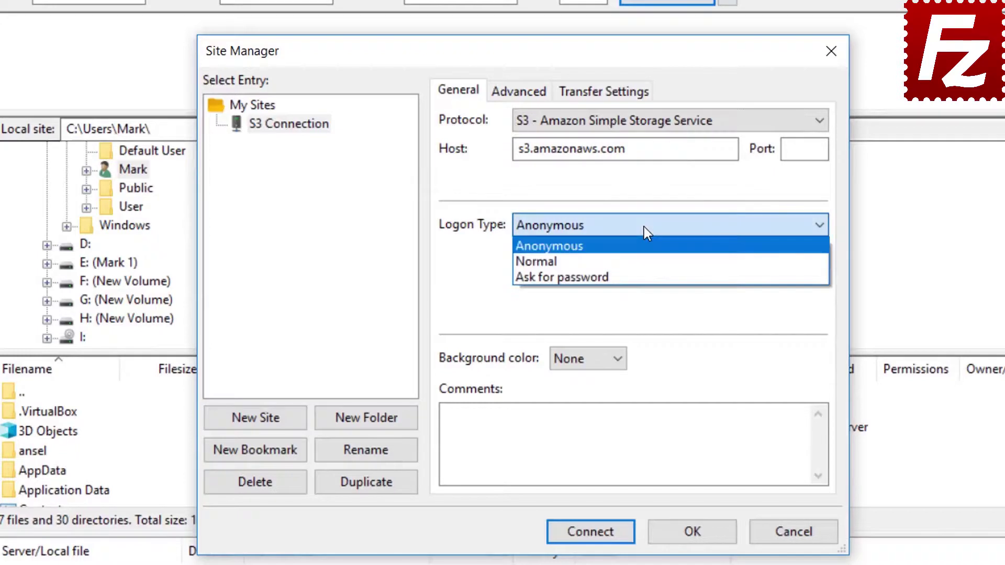
left_click(644, 258)
left_click(643, 258)
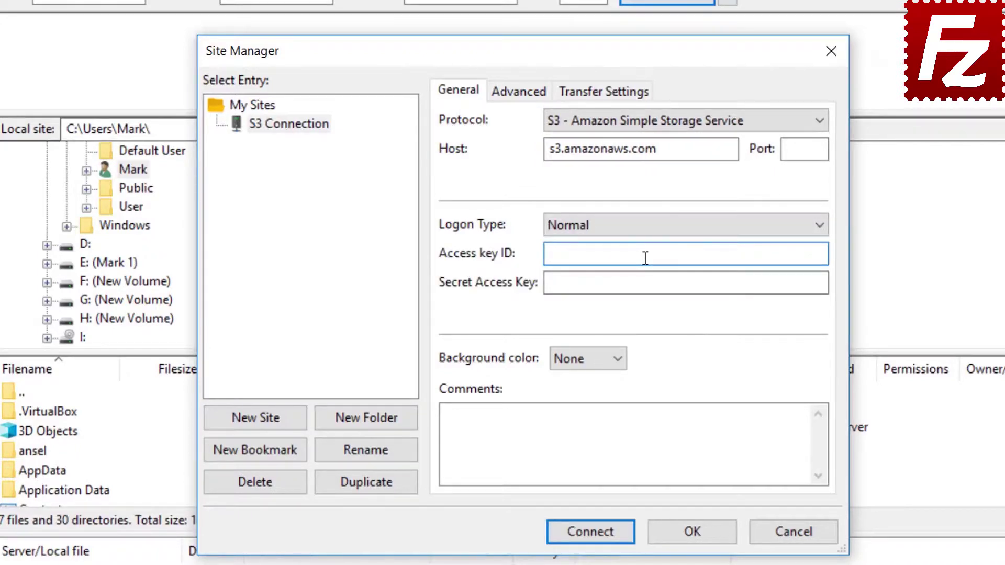
key("ctrl+v")
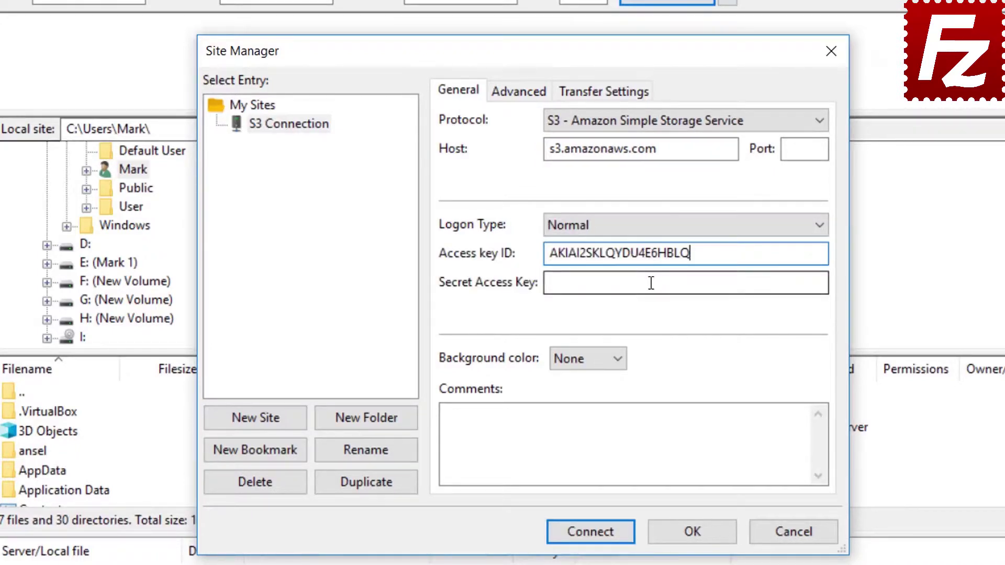
left_click(650, 282)
key("ctrl+v")
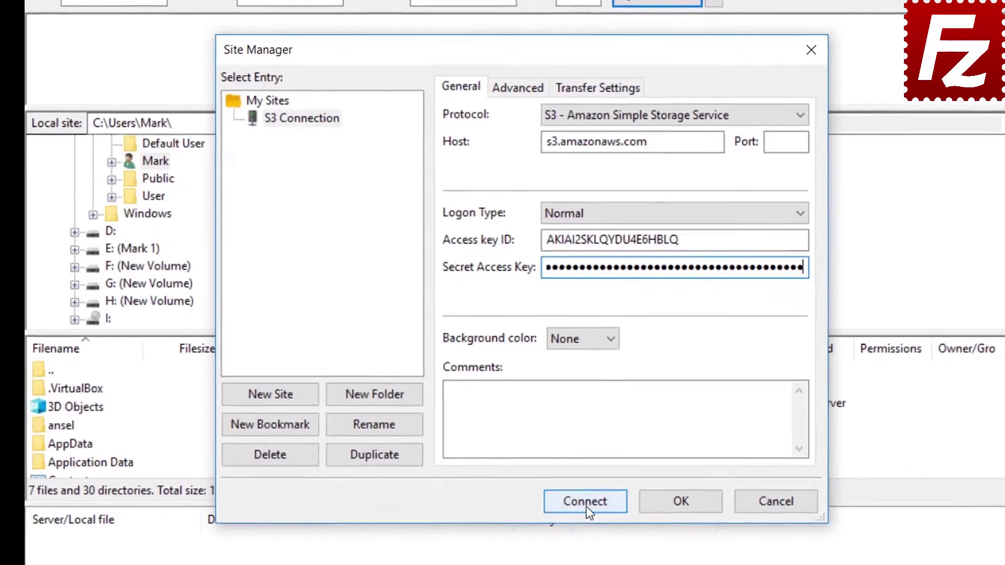
left_click(587, 506)
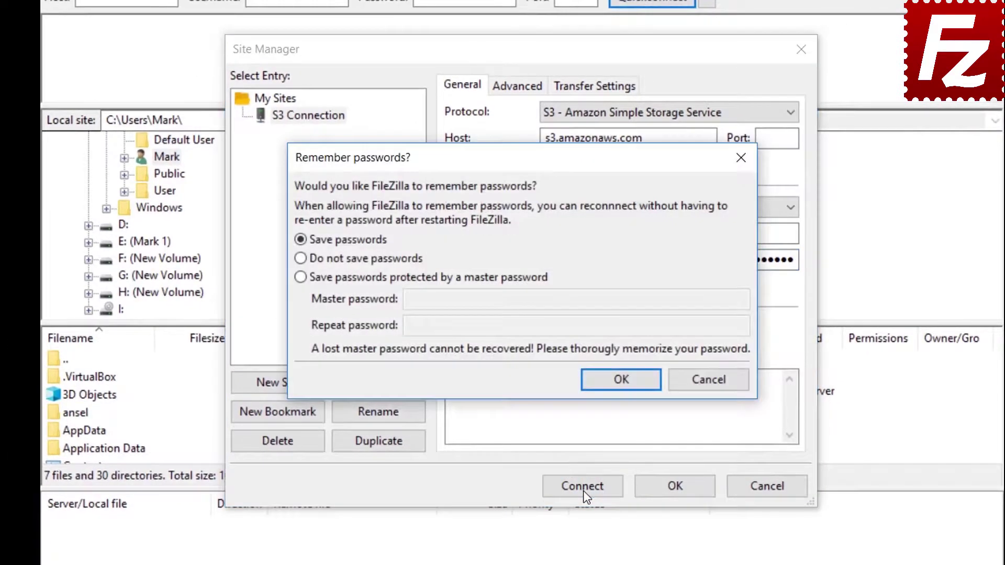
left_click(620, 385)
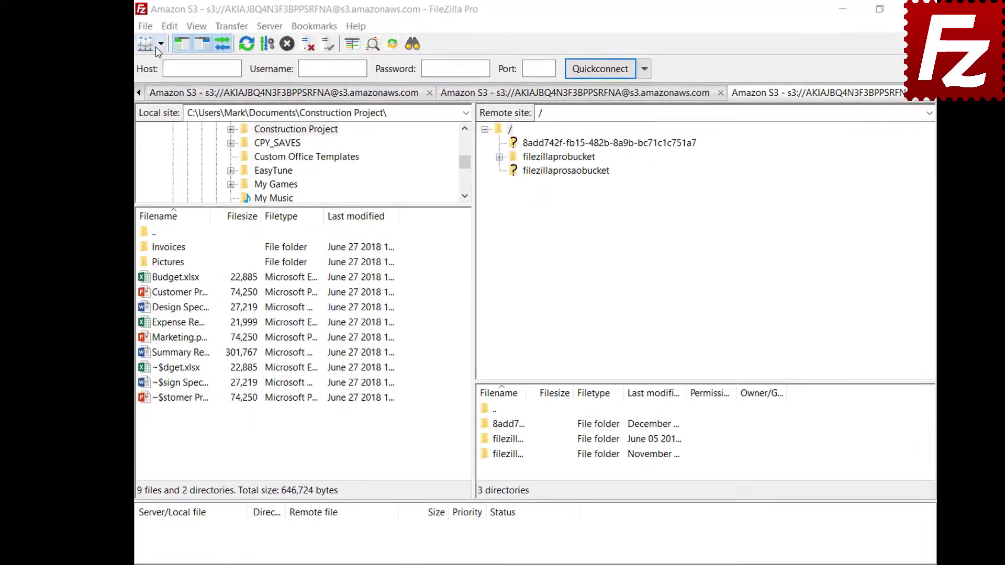
- Connect to the saved Amazon S3 site and open filezillaprobucket's S3 Bucket Lifecycle Policies
left_click(172, 48)
left_click(167, 68)
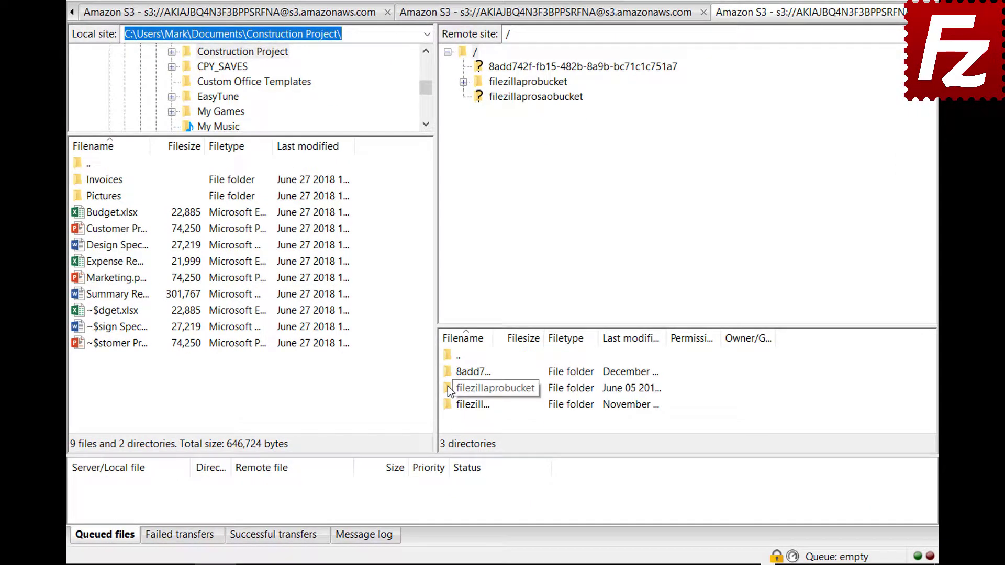
right_click(447, 388)
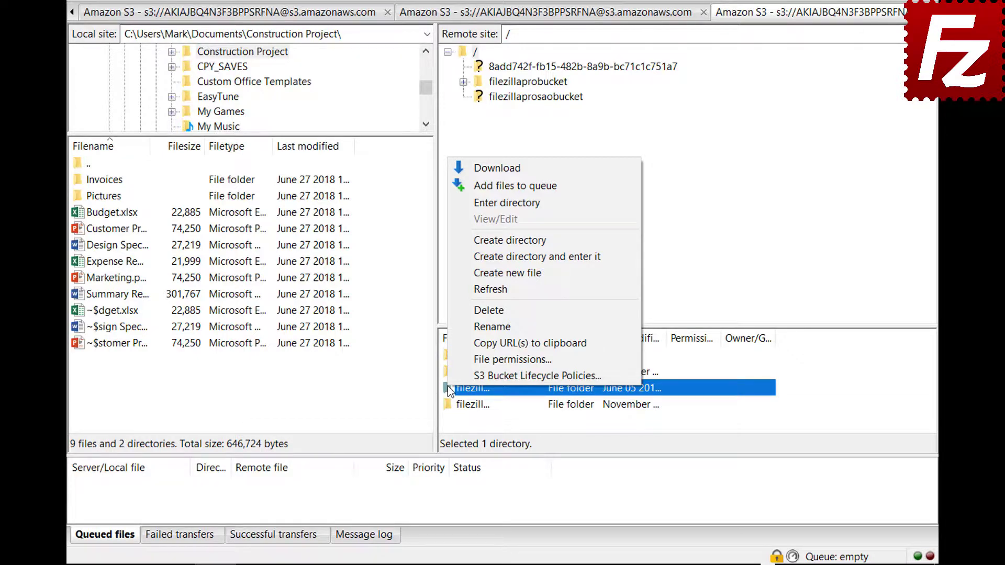
left_click(450, 373)
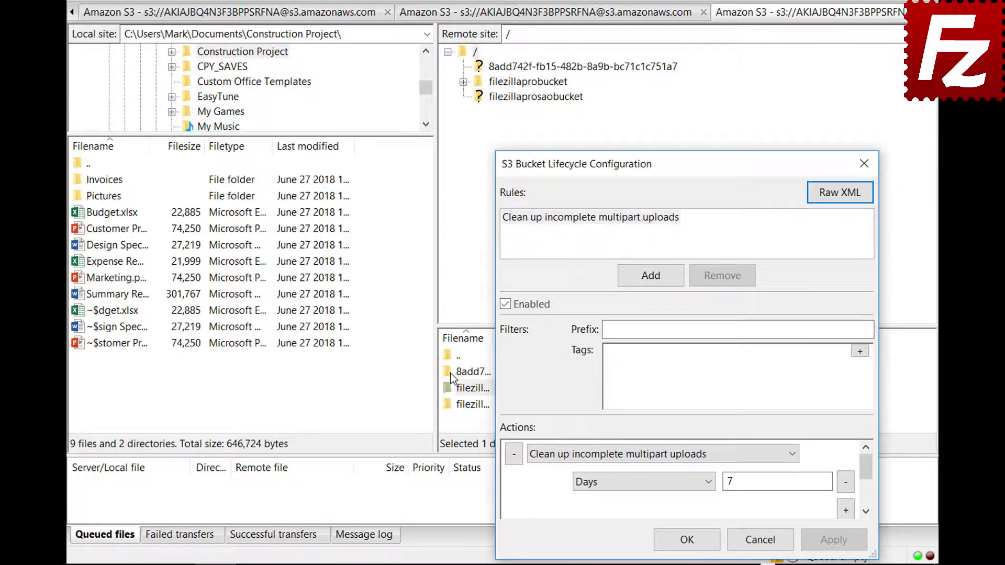
- Add an enabled lifecycle rule 'Archive old site images' filtered to the images/ prefix
left_click(651, 276)
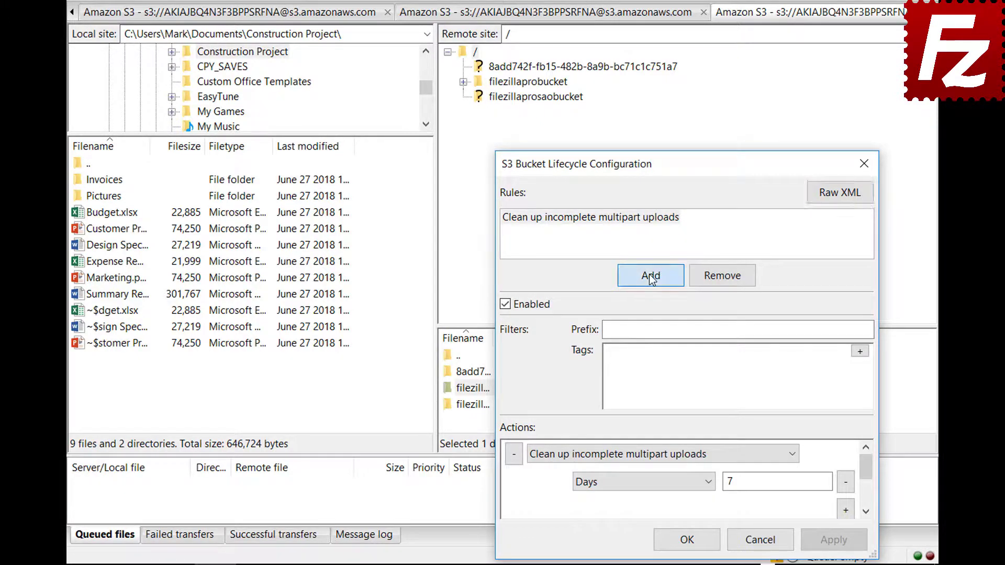
type("Archive old si")
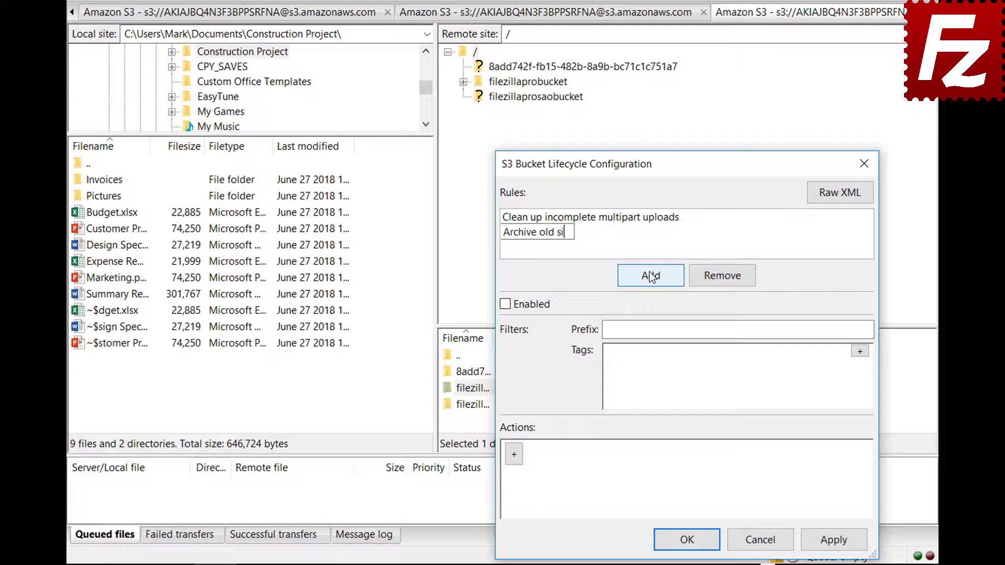
type("te images")
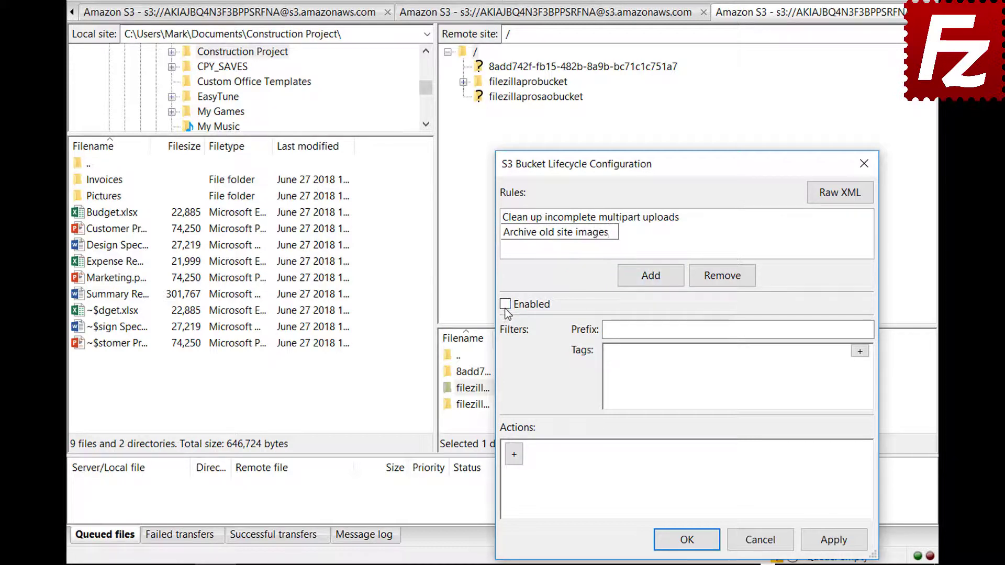
left_click(504, 308)
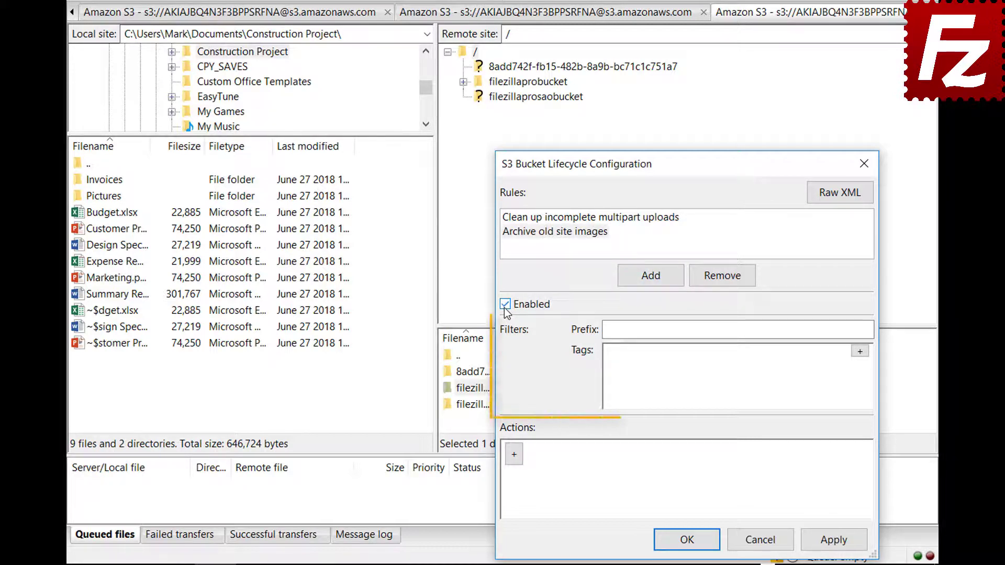
left_click(770, 330)
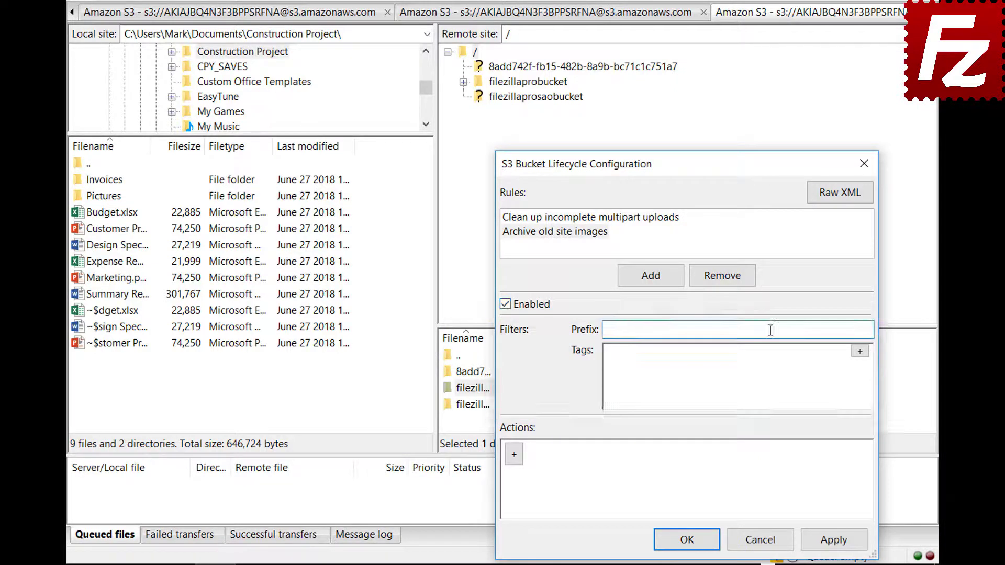
type("images/")
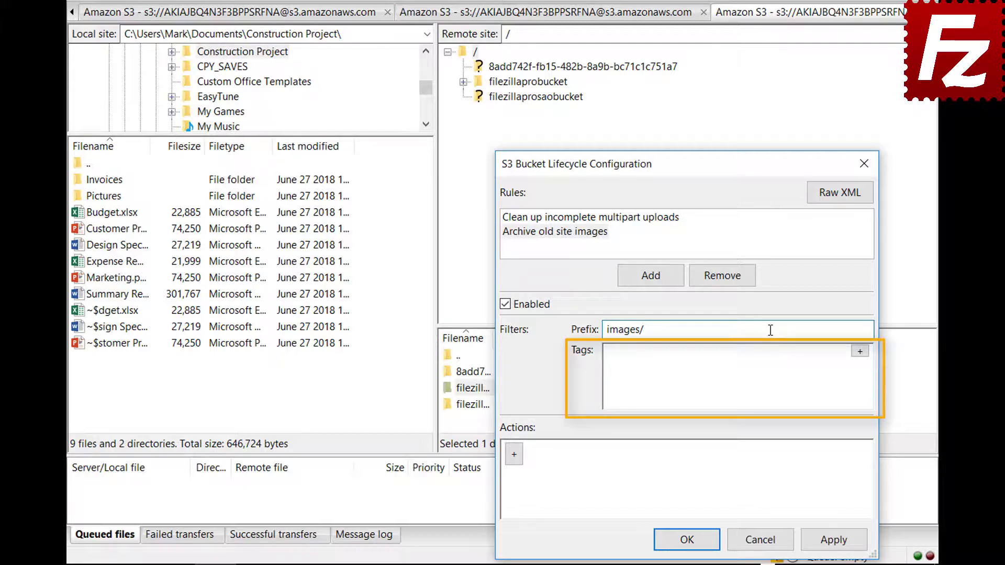
- Add the tag filter location = site and add a first action to the rule
left_click(860, 351)
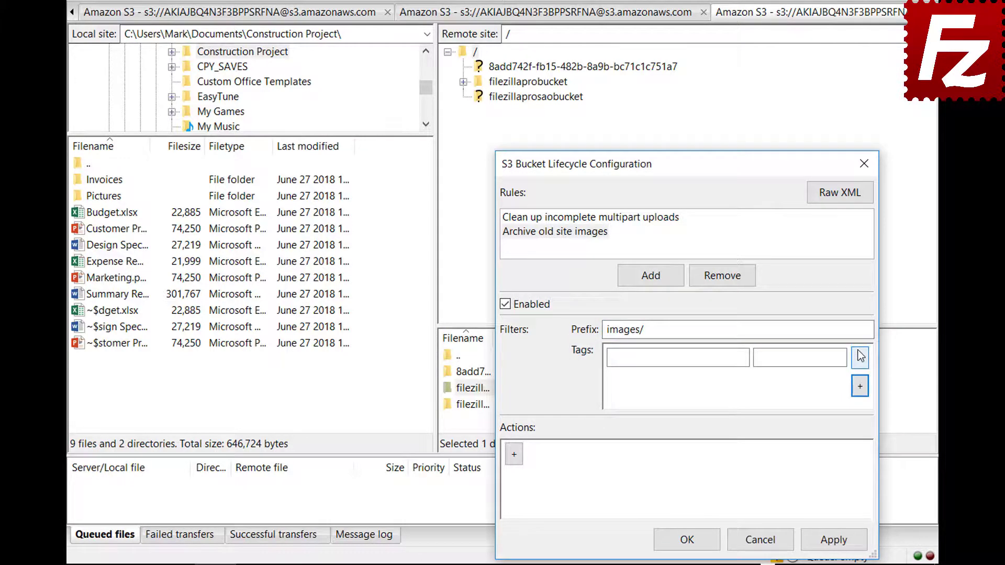
left_click(743, 357)
type("location")
left_click(841, 357)
type("site")
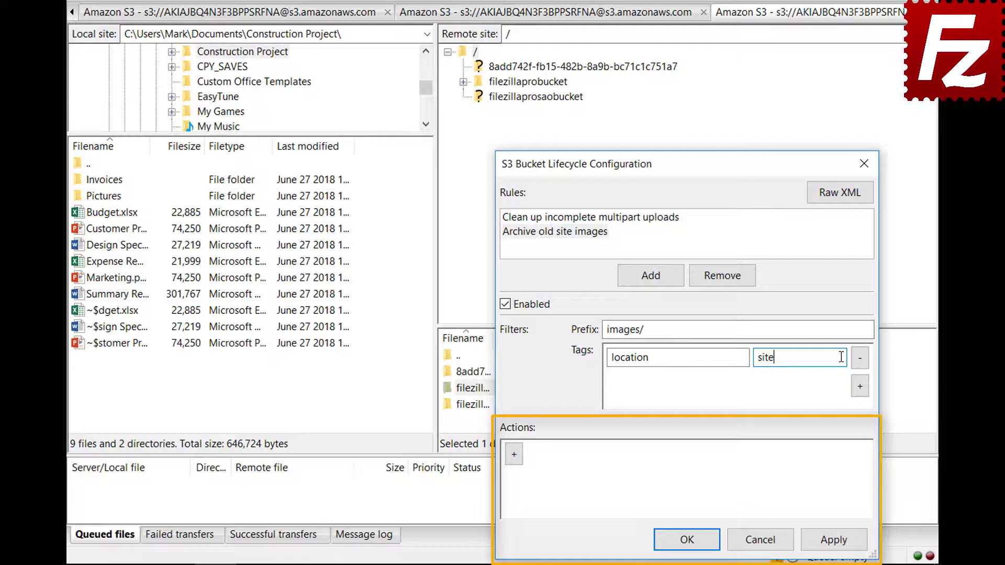
left_click(513, 461)
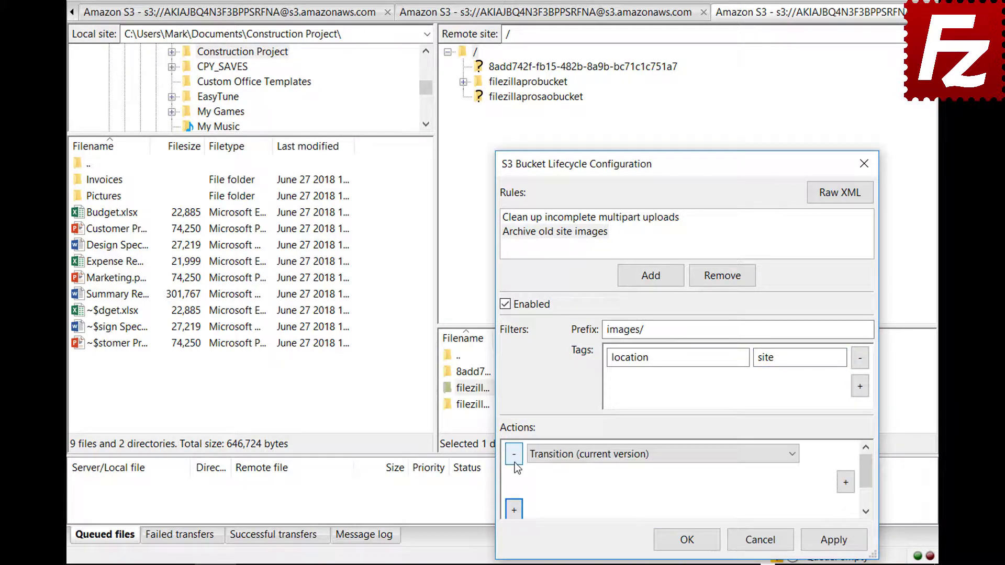
- Configure the current-version Transition action to move objects to Glacier after 30 days
left_click(792, 455)
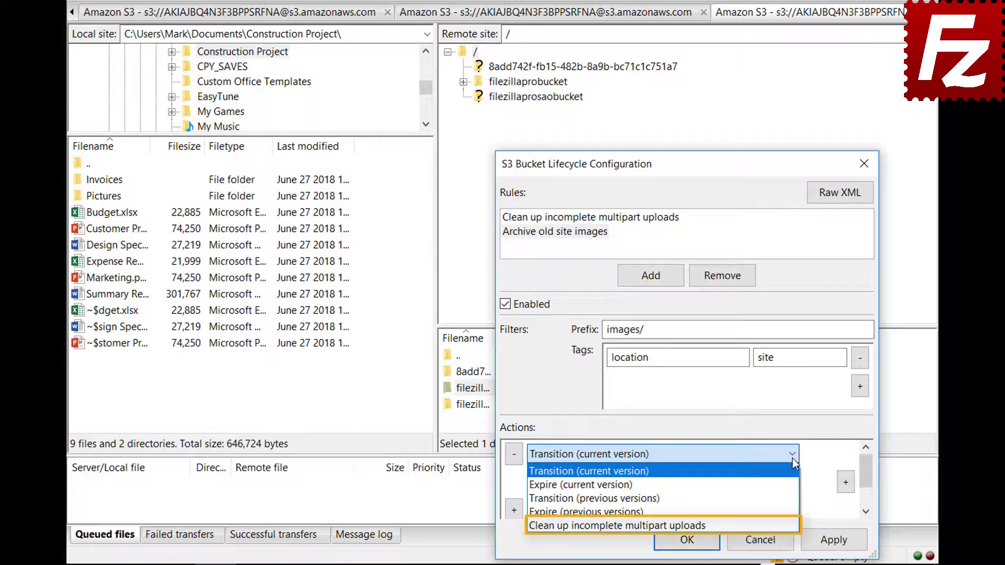
left_click(792, 458)
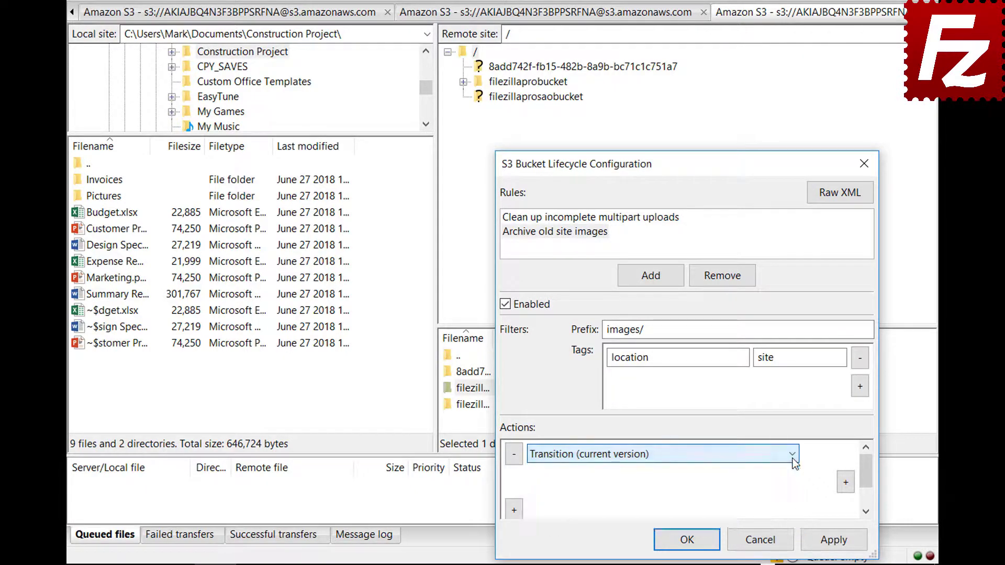
left_click(845, 482)
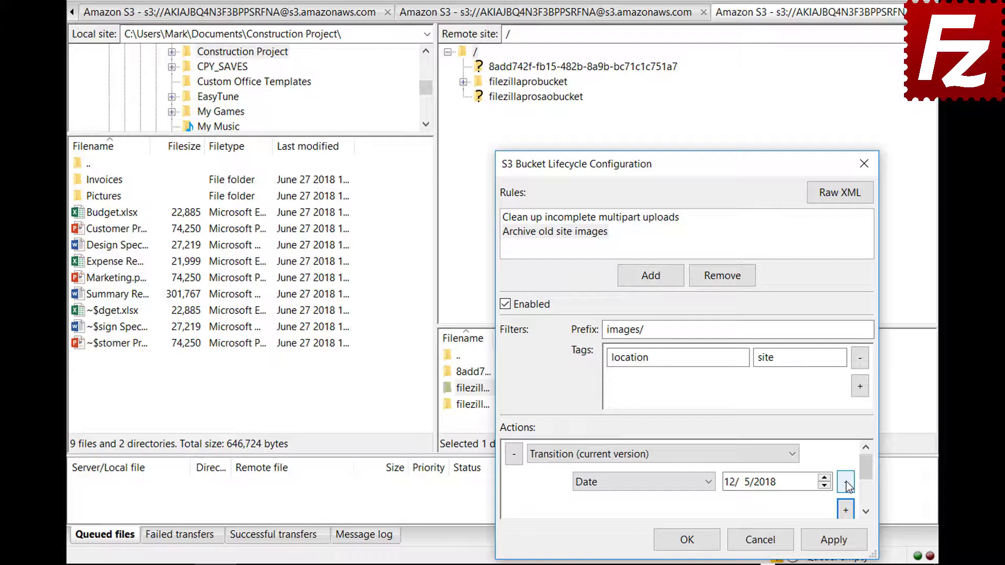
left_click(709, 482)
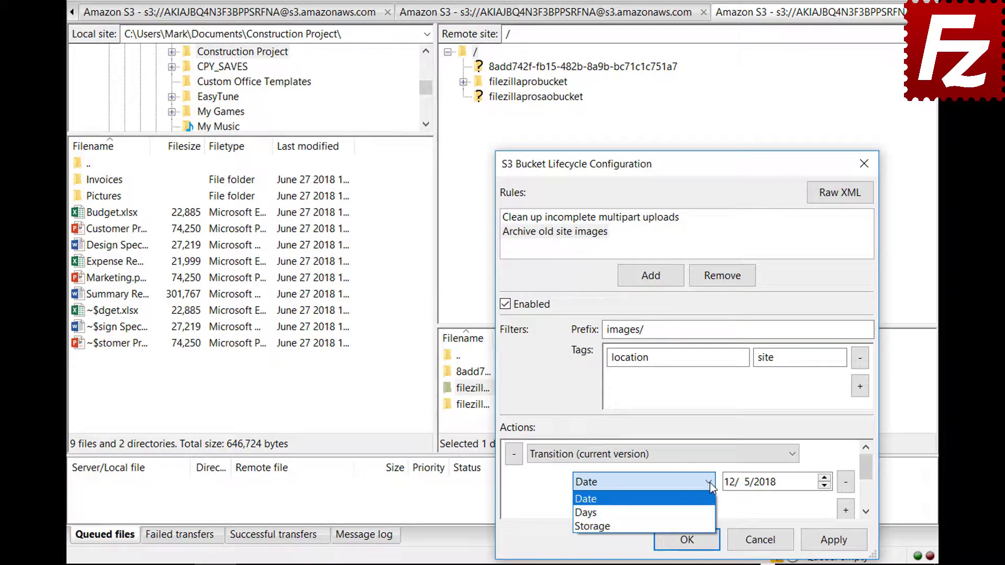
left_click(710, 512)
scroll(867, 476, "down", 1)
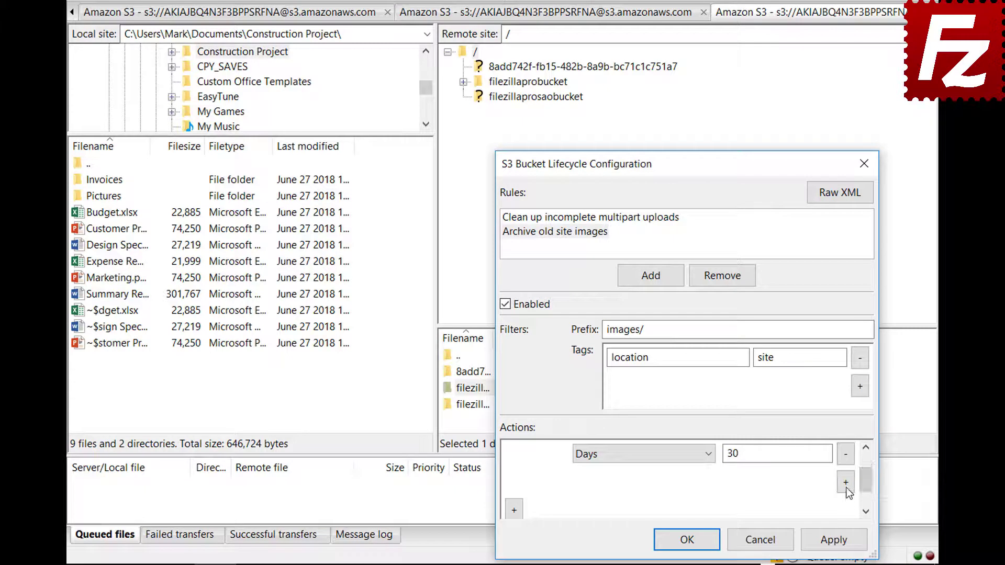
left_click(846, 481)
left_click(641, 482)
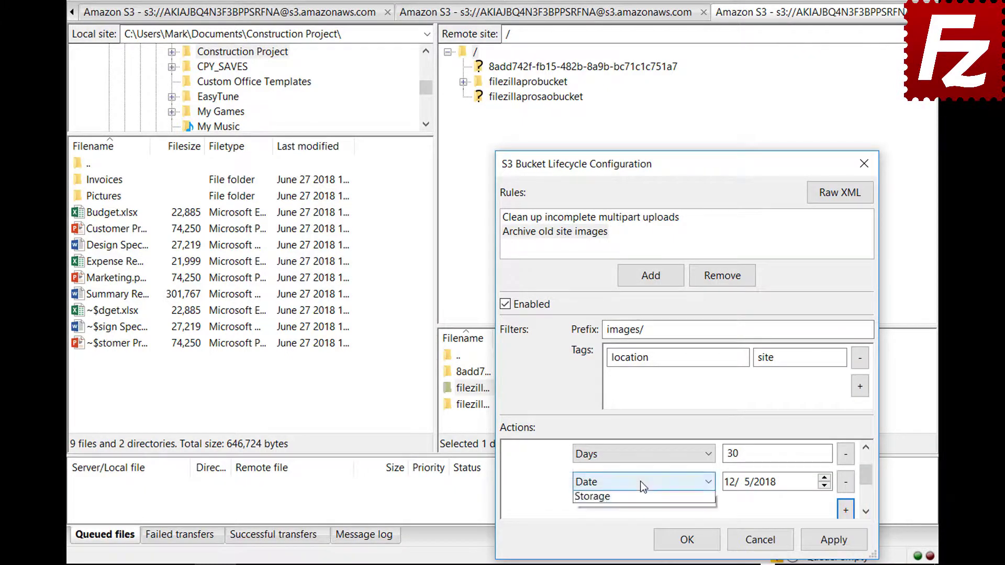
left_click(641, 523)
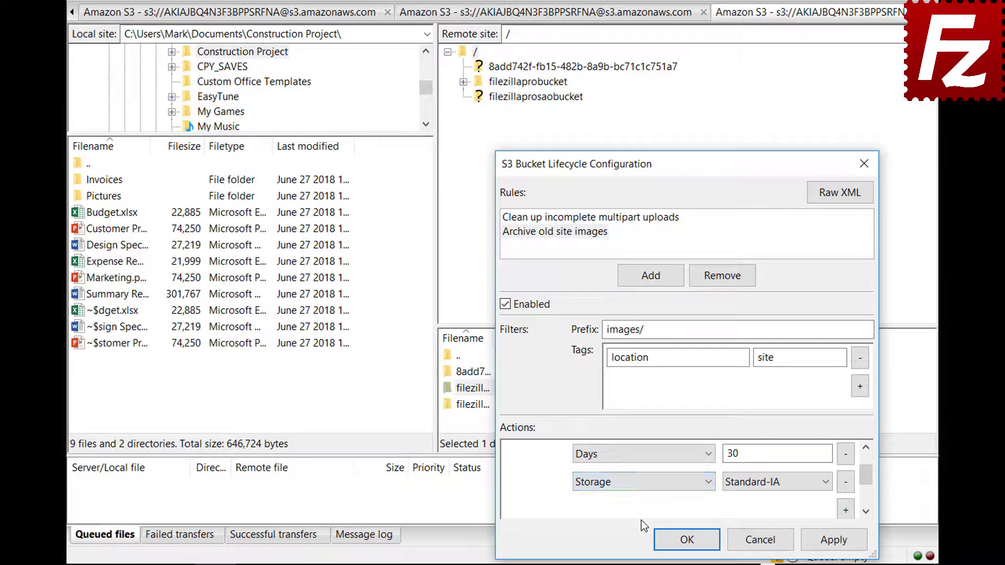
left_click(755, 485)
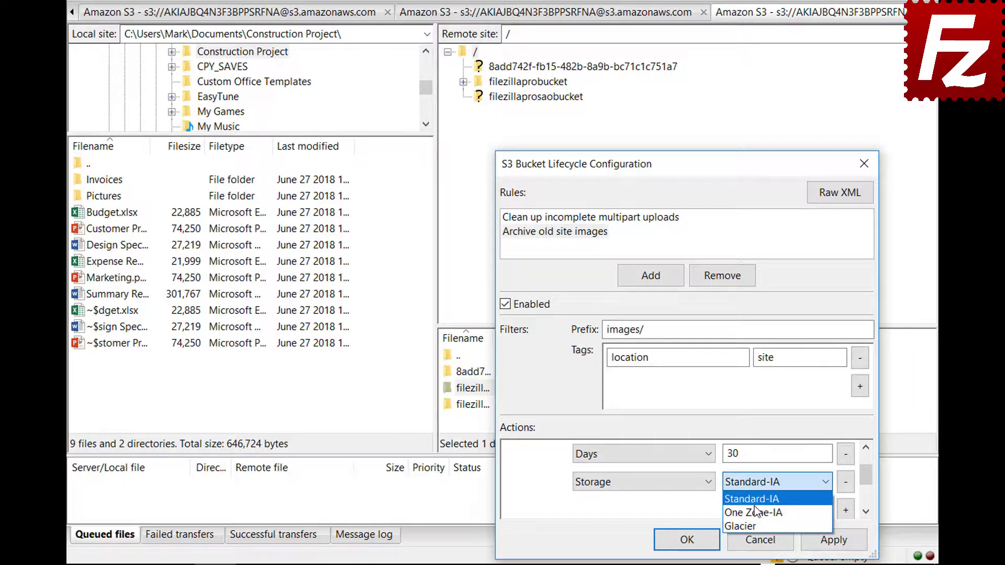
left_click(754, 522)
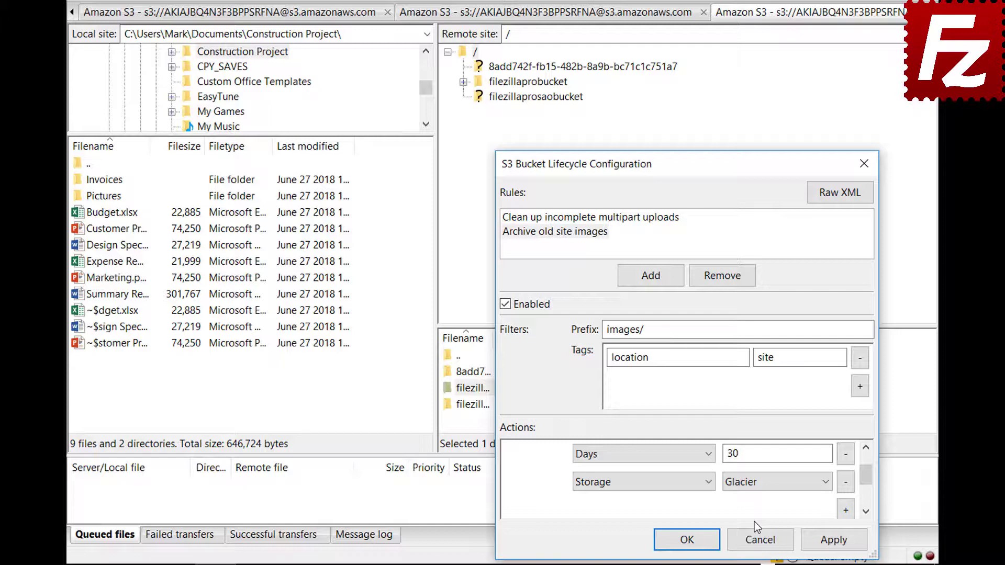
- Confirm the lifecycle rule settings and close the S3 Bucket Lifecycle Configuration dialog
left_click(676, 539)
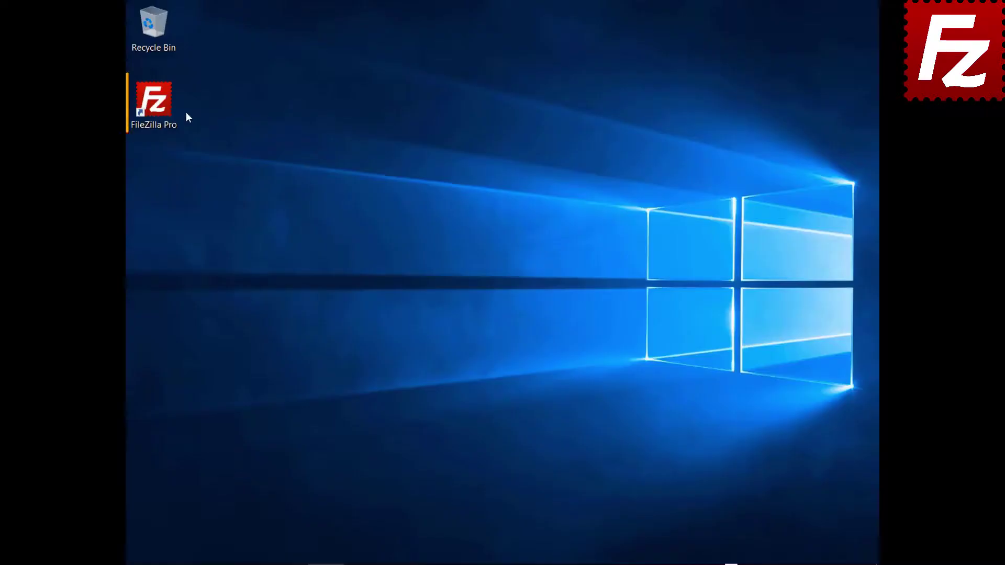
- Start FileZilla Pro and add a site 'Azure File Connection' using Microsoft Azure File Storage Service
double_click(162, 112)
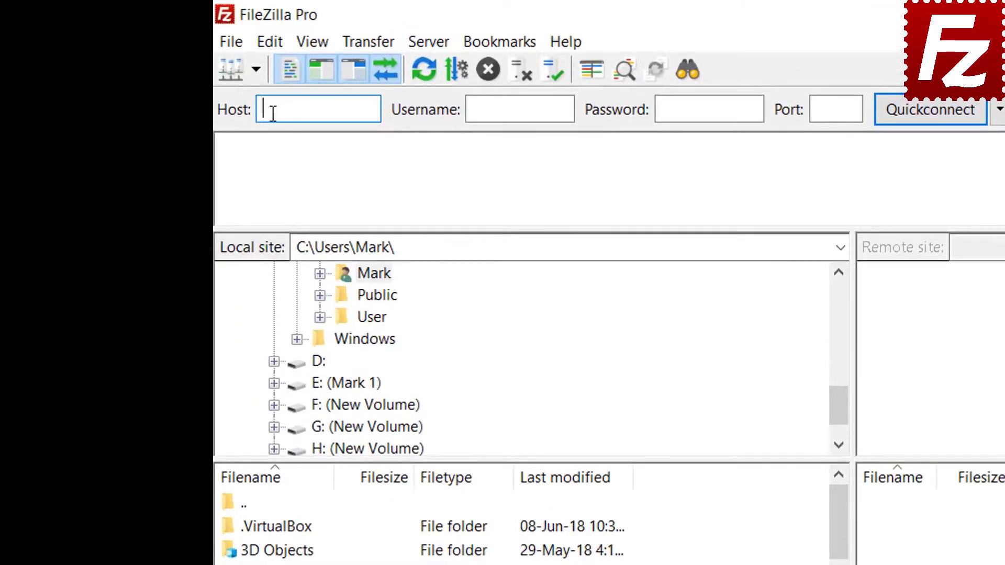
left_click(234, 45)
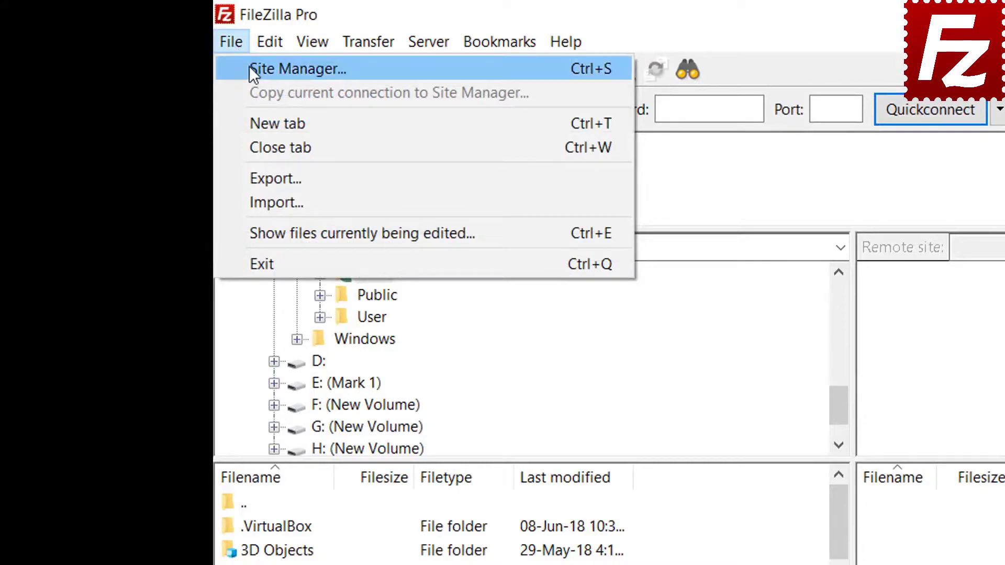
left_click(251, 71)
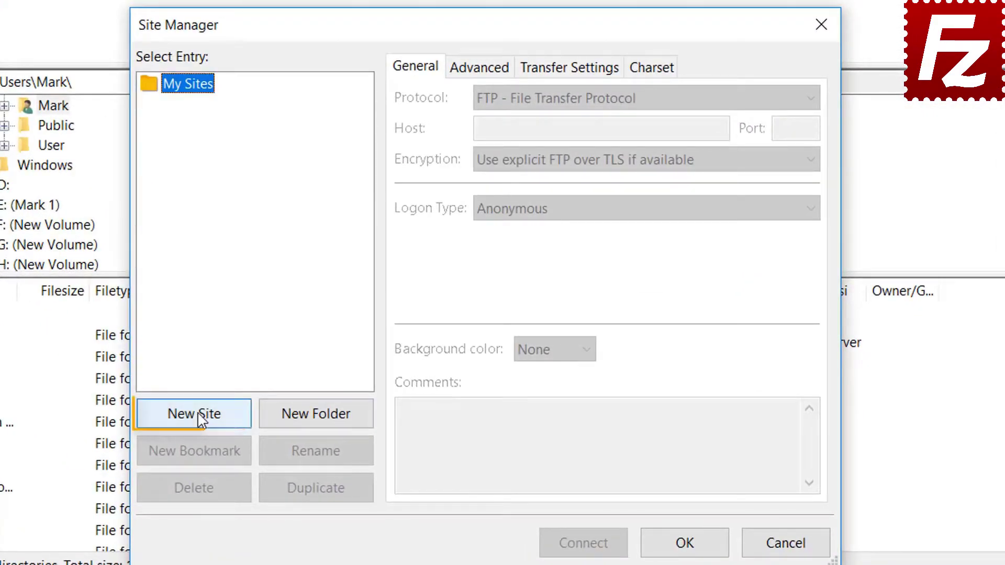
left_click(194, 413)
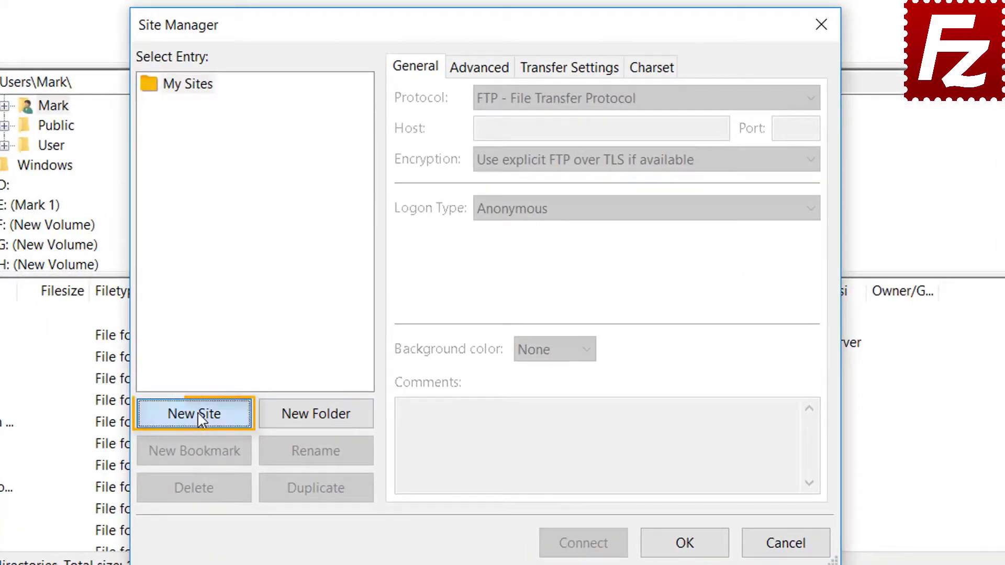
type("Azu")
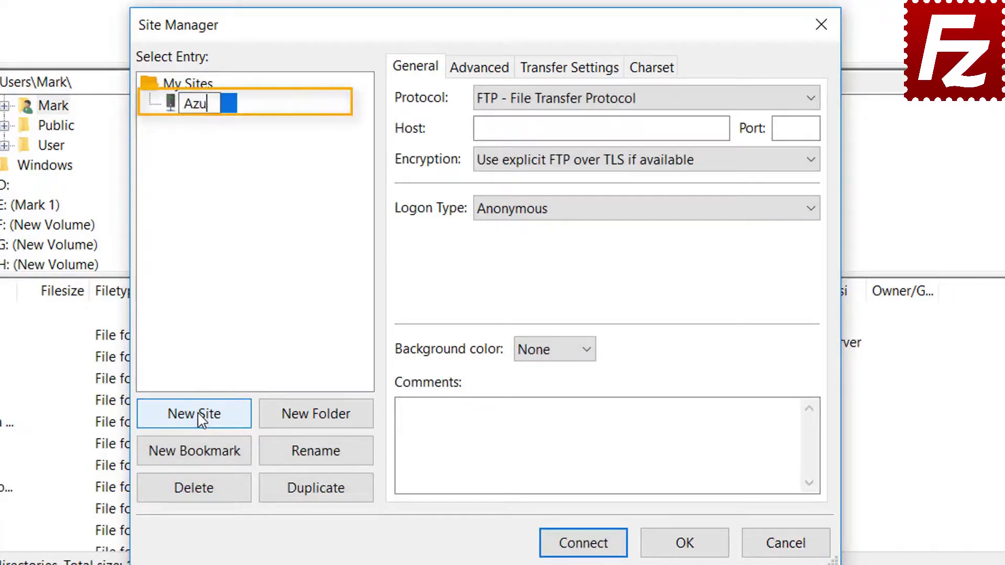
type("re Fi")
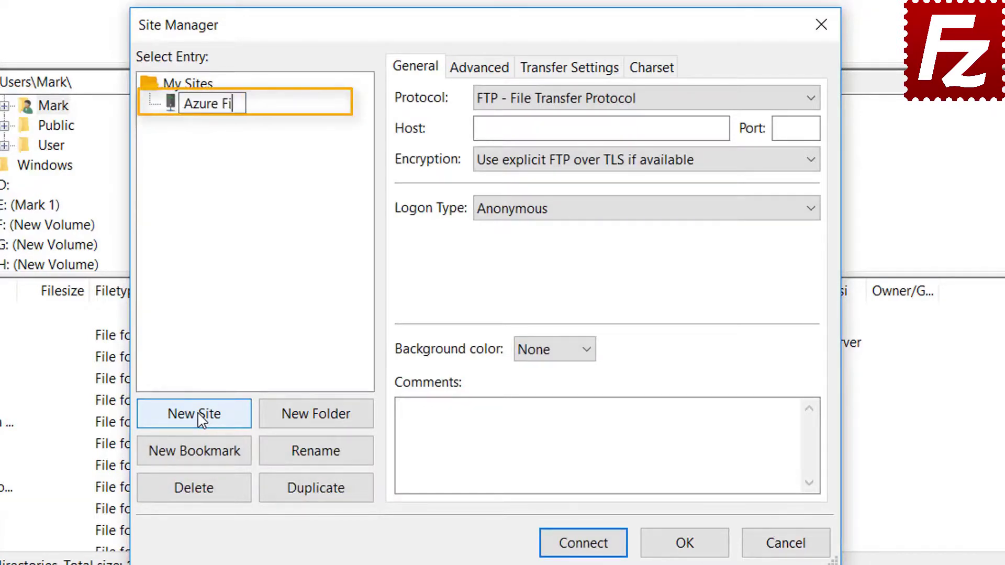
type("le Connection")
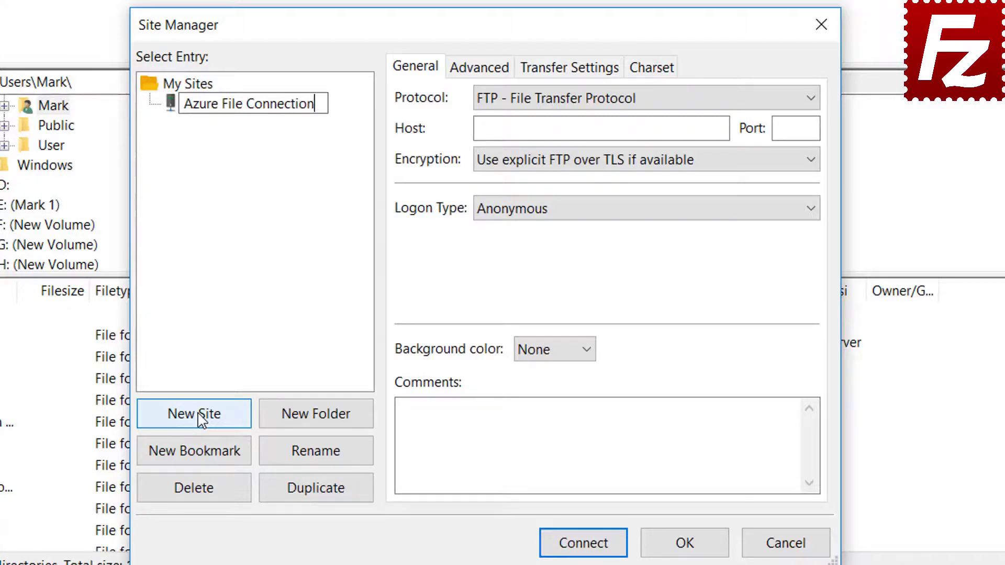
key("Return")
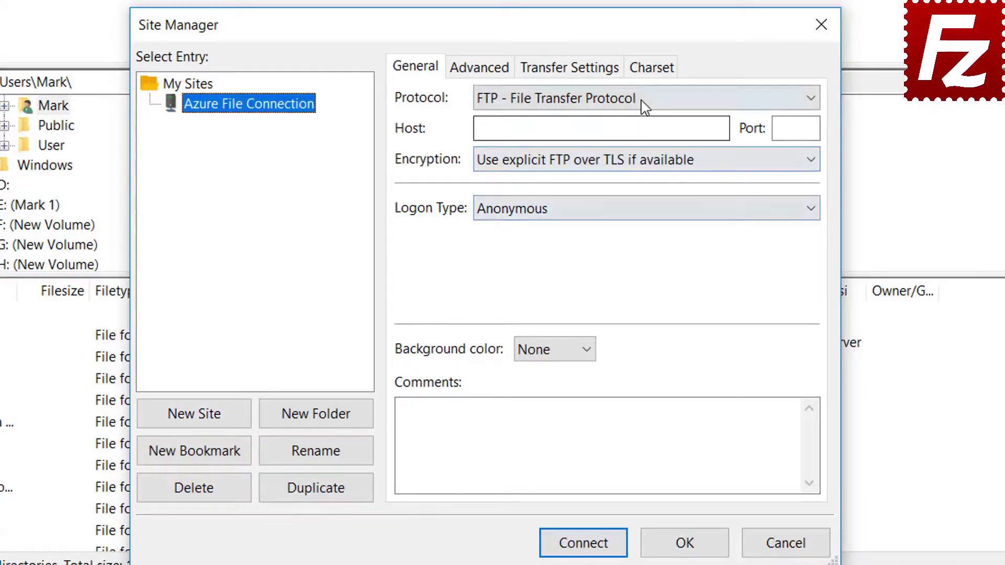
left_click(641, 100)
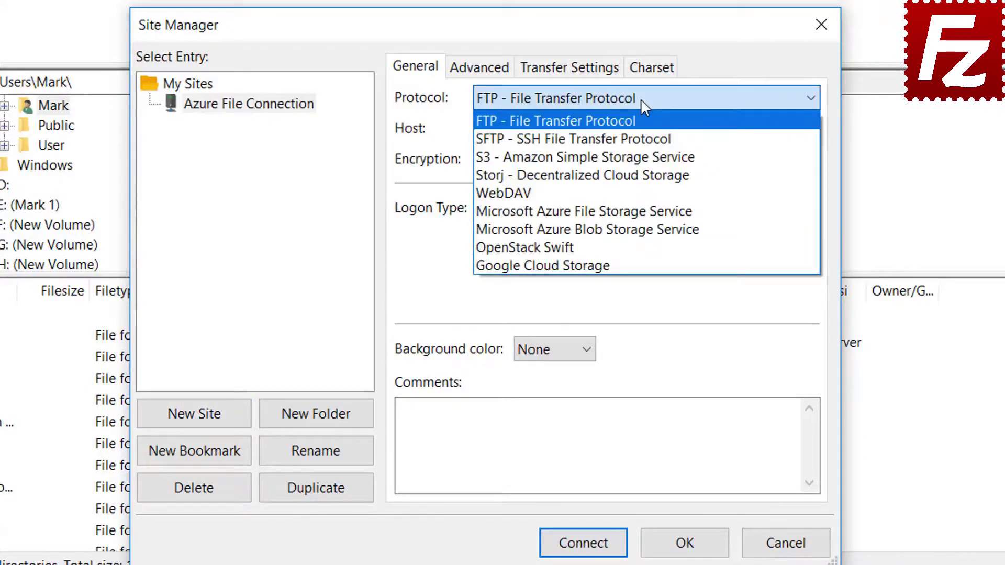
left_click(641, 211)
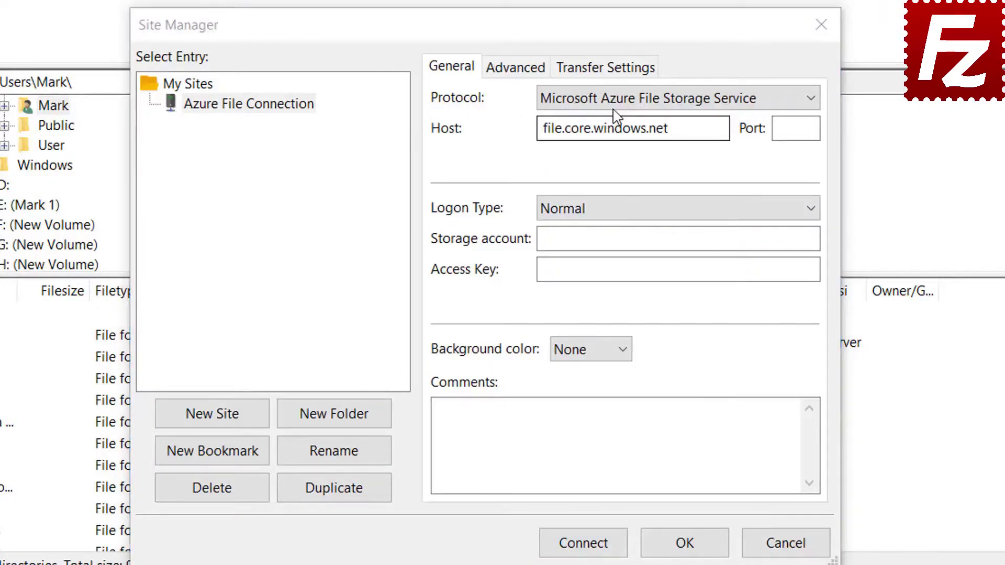
- Paste the storage account name and access key, connect, and trust the server certificate
left_click(615, 104)
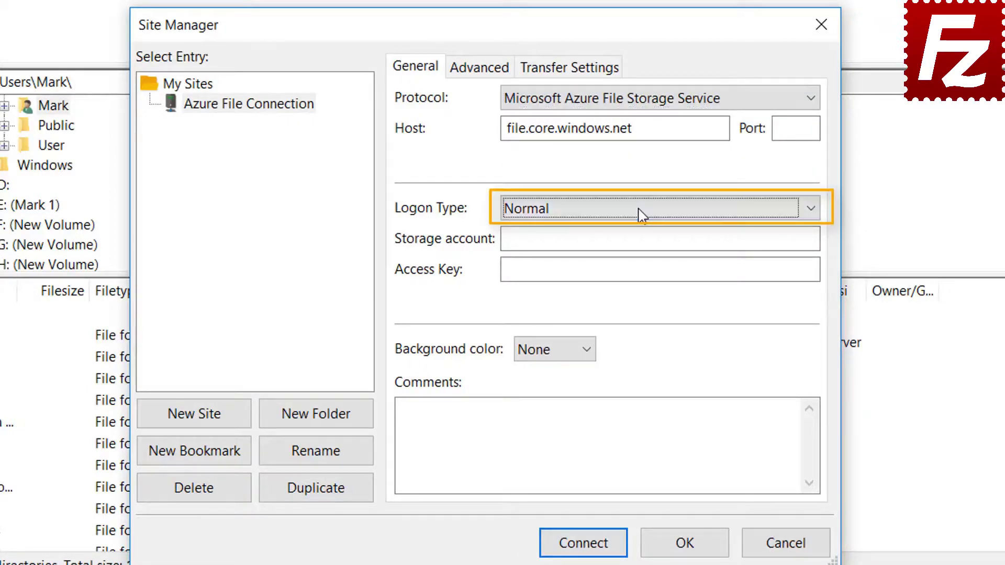
left_click(626, 239)
key("ctrl+v")
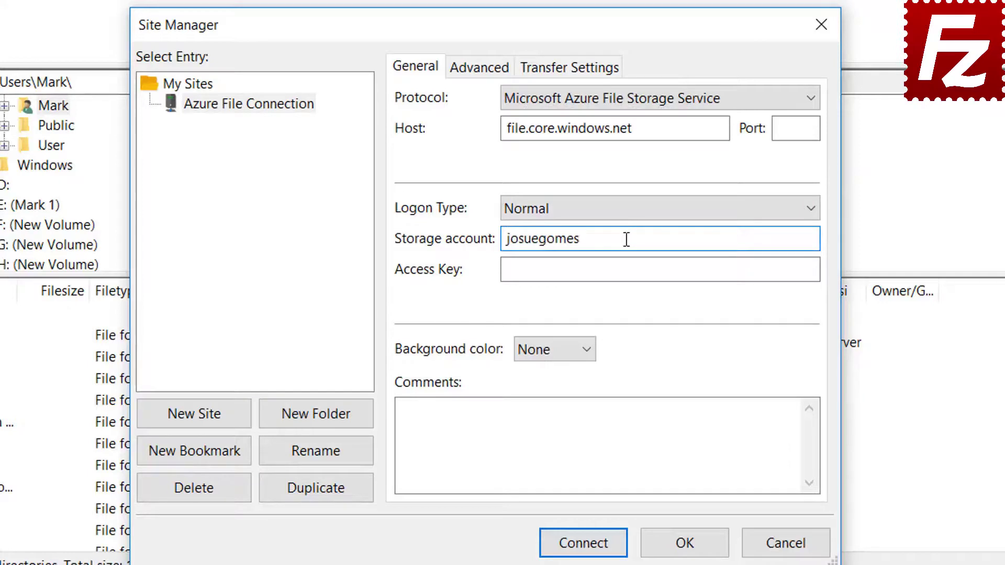
left_click(552, 274)
key("ctrl+v")
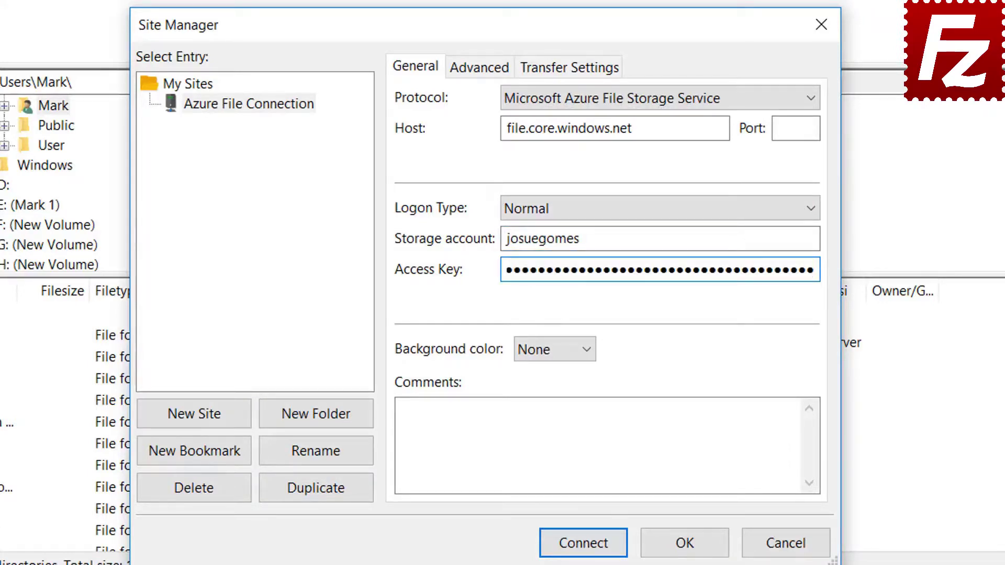
left_click(584, 554)
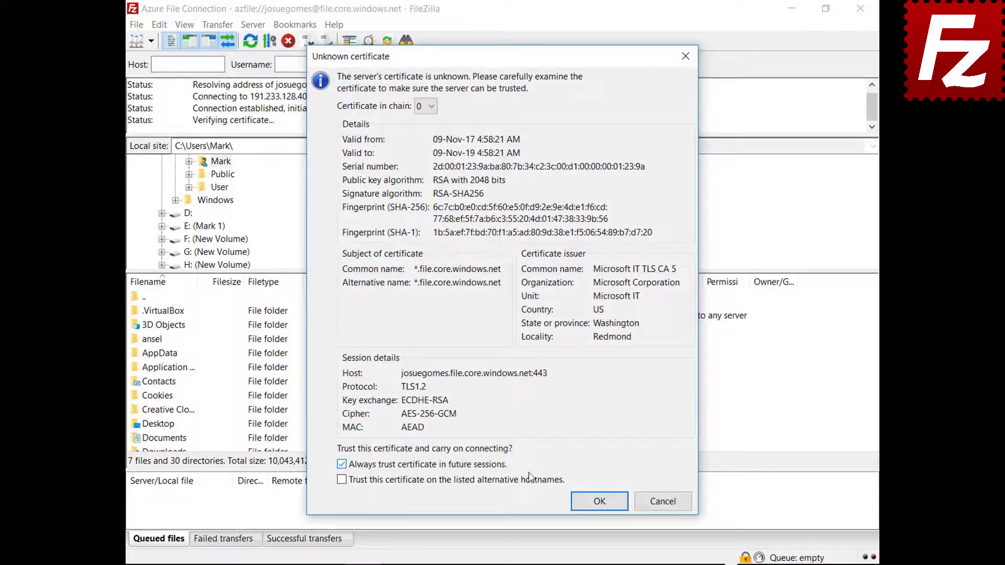
left_click(594, 505)
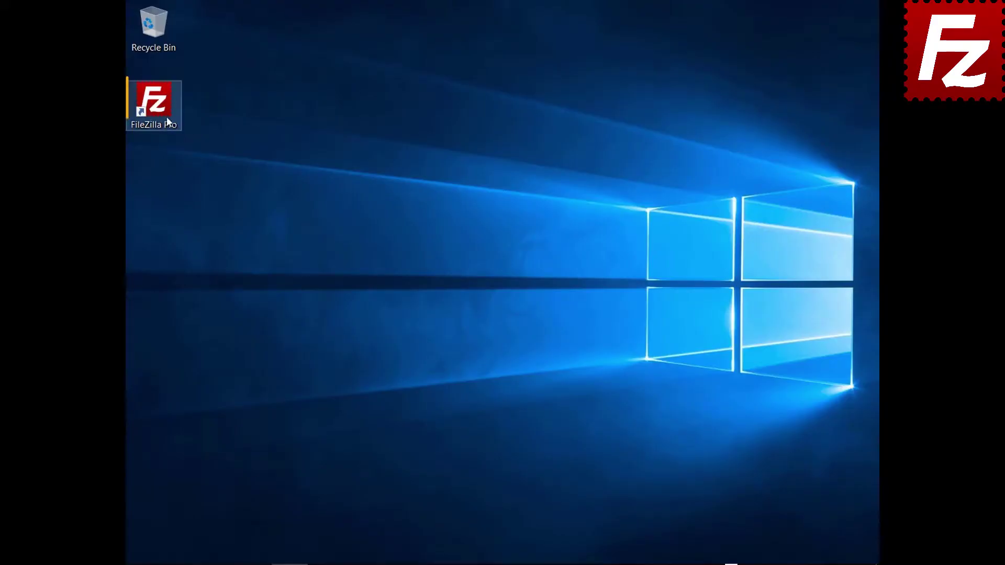
- Start FileZilla Pro from its desktop shortcut
double_click(159, 115)
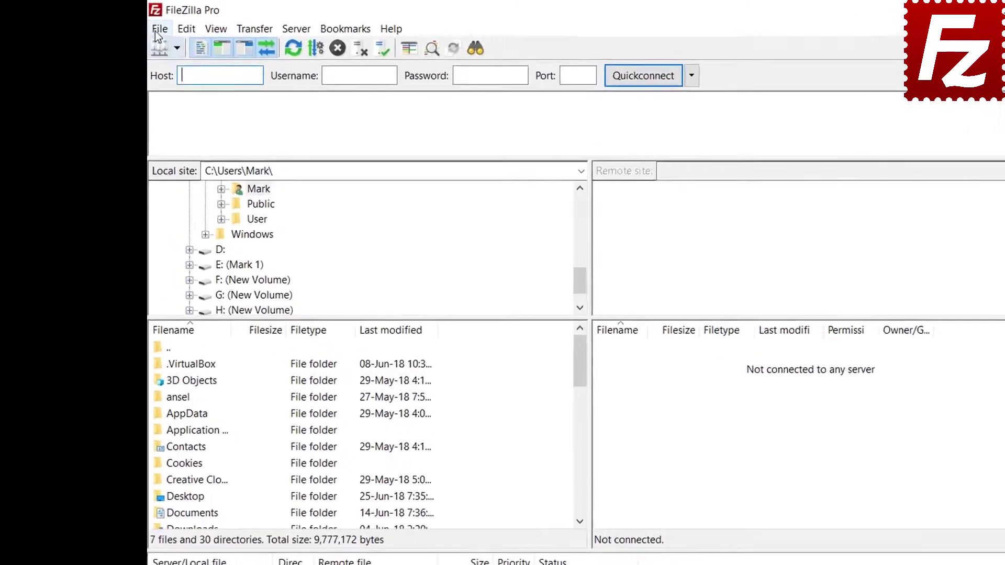
- Add a new site in the Site Manager named 'Google Cloud Connection'
left_click(136, 24)
left_click(255, 77)
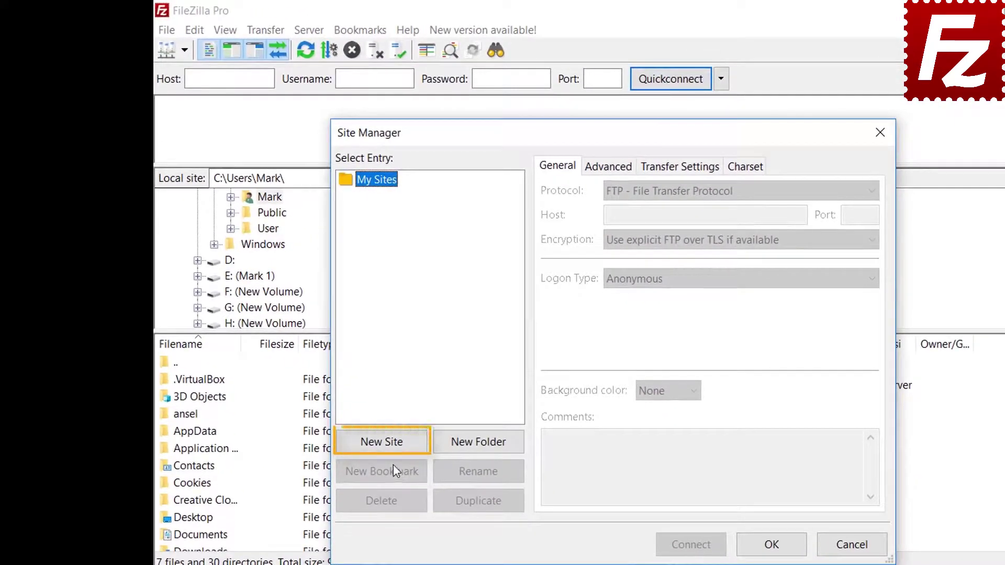
left_click(390, 443)
type("Go")
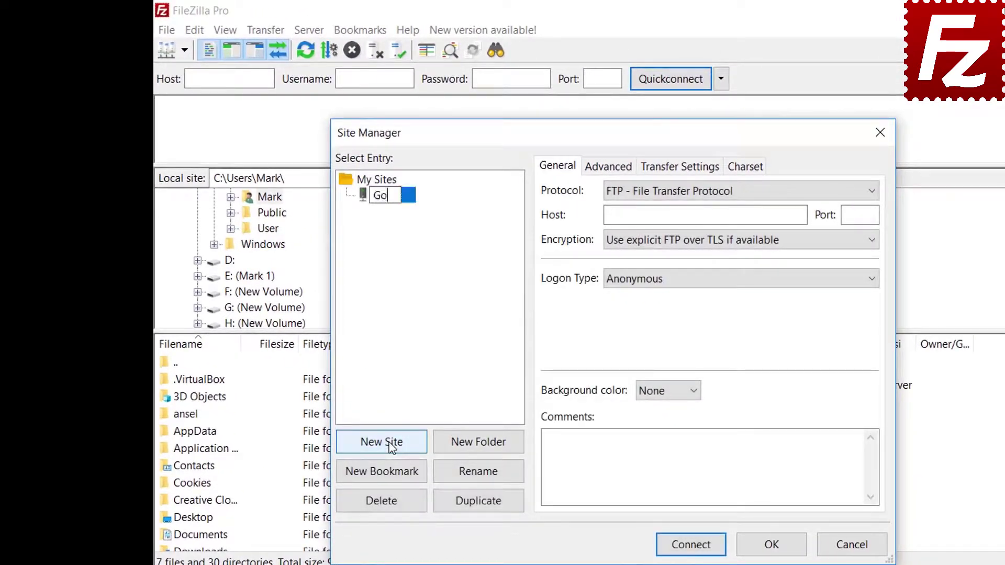
type("ogle Cloud Connection")
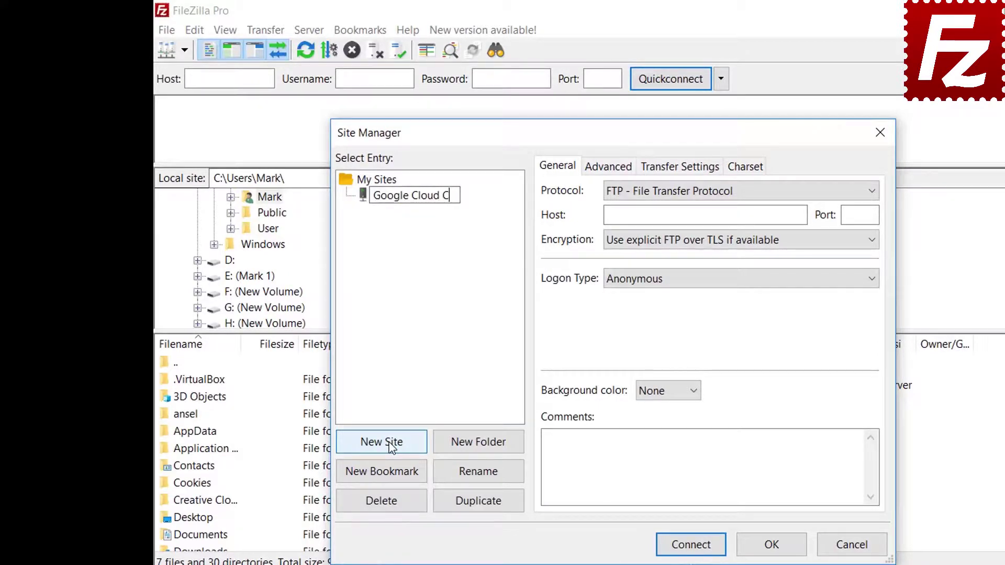
key("Return")
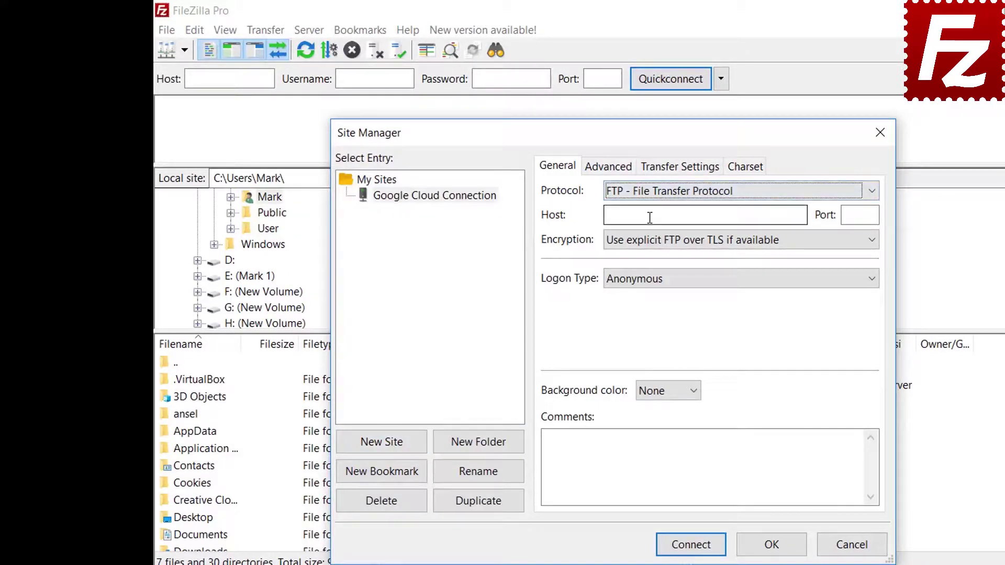
- Set the protocol to Google Cloud Storage, project ID filezilla-pro, and enter the account e-mail
left_click(652, 193)
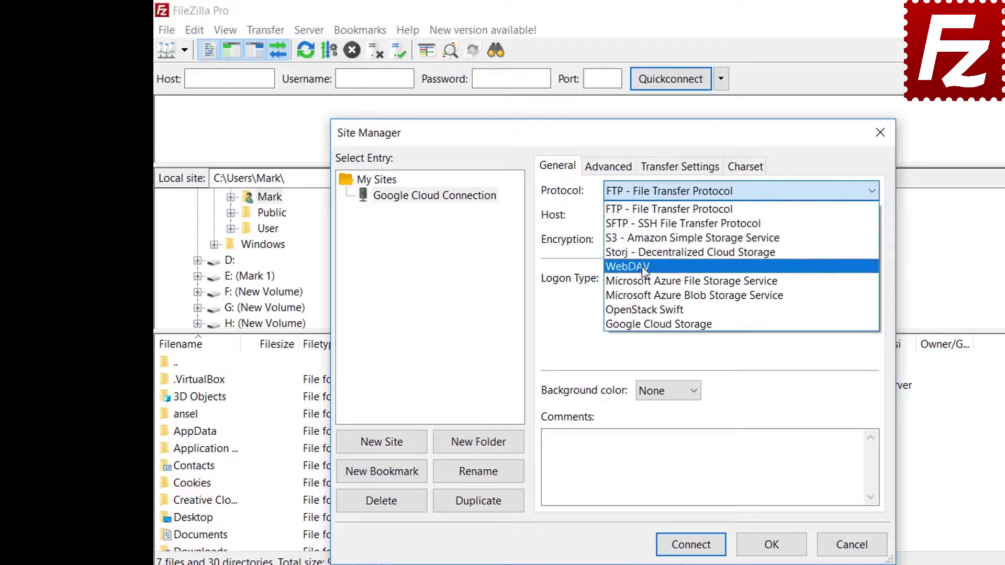
left_click(644, 325)
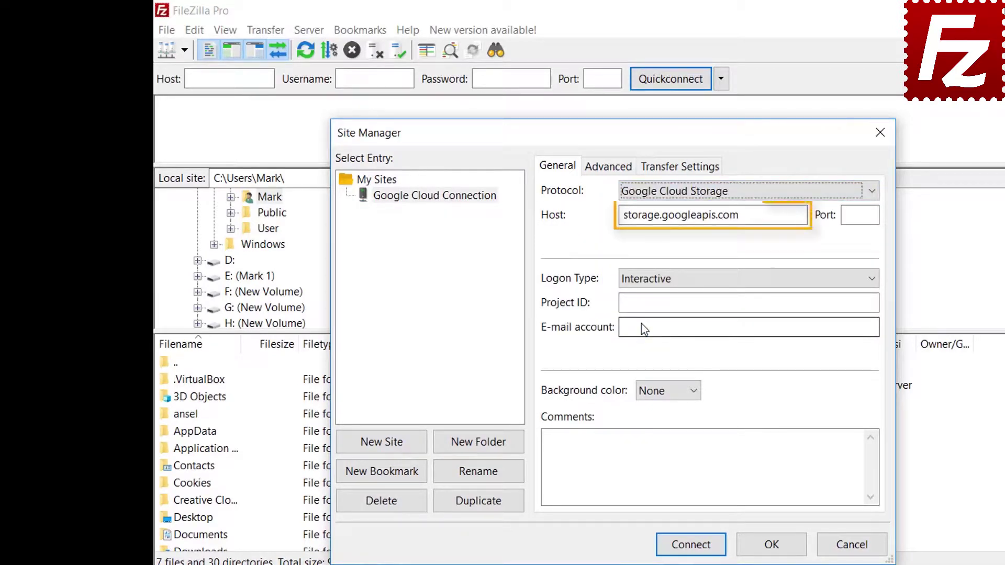
key("Tab")
key("Tab")
key("Tab")
key("Tab")
type("file")
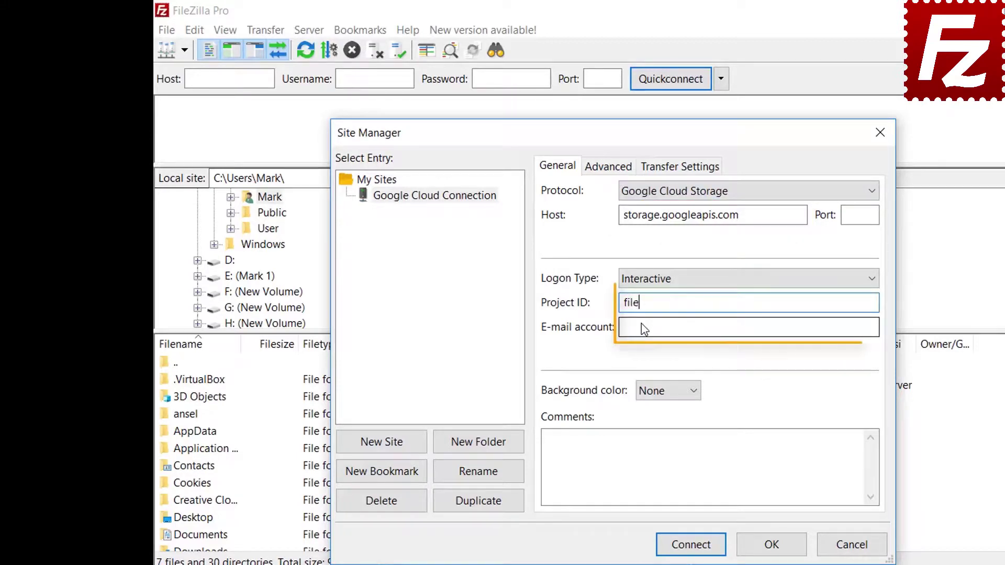
type("zilla-pro")
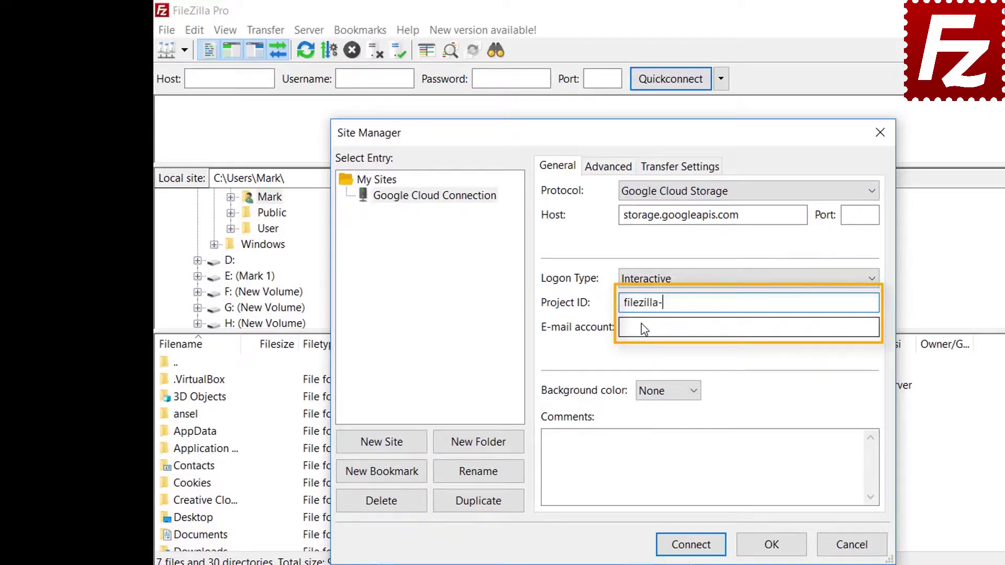
key("Tab")
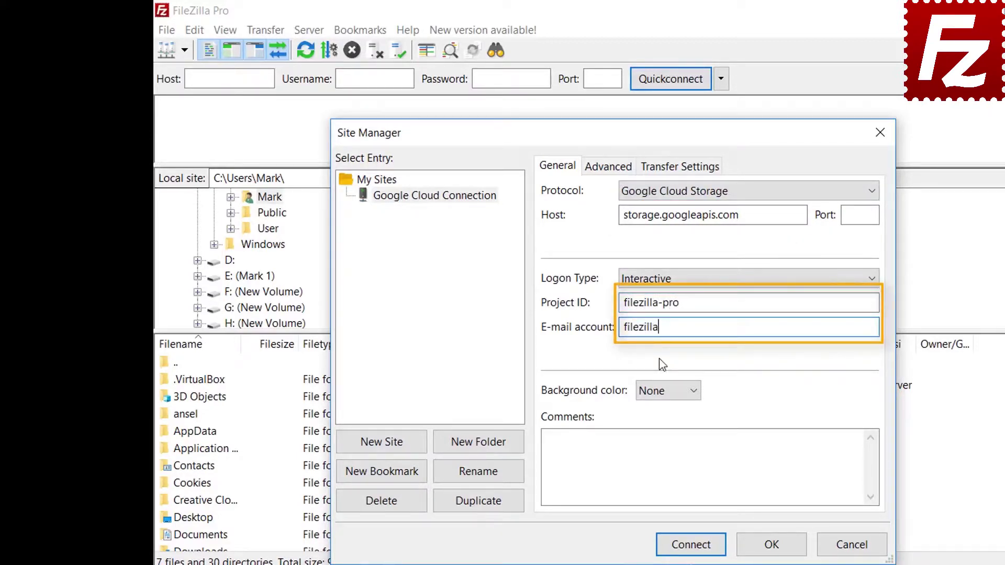
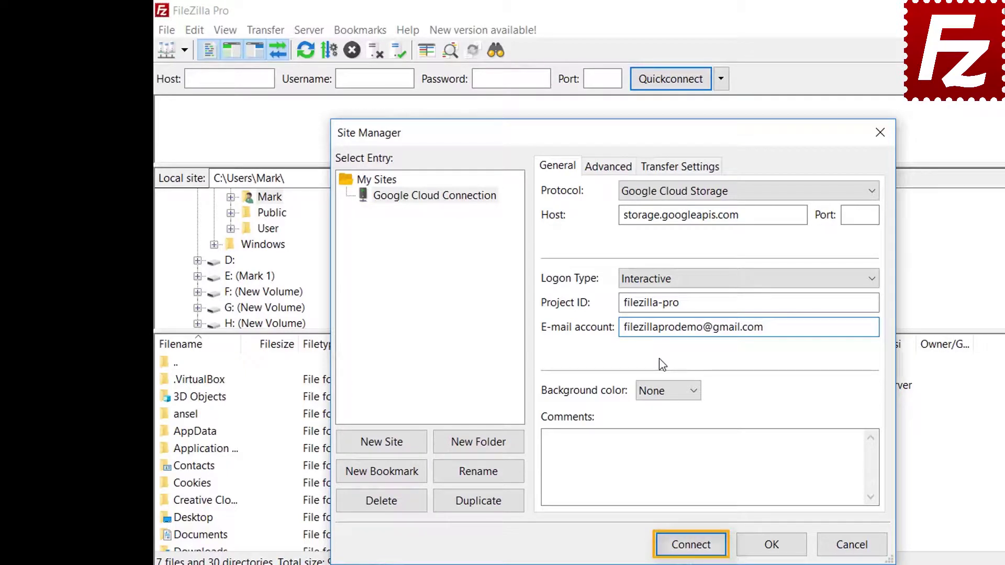
- Connect, sign in with the Google account e-mail and password, and allow FileZilla Pro access
left_click(690, 545)
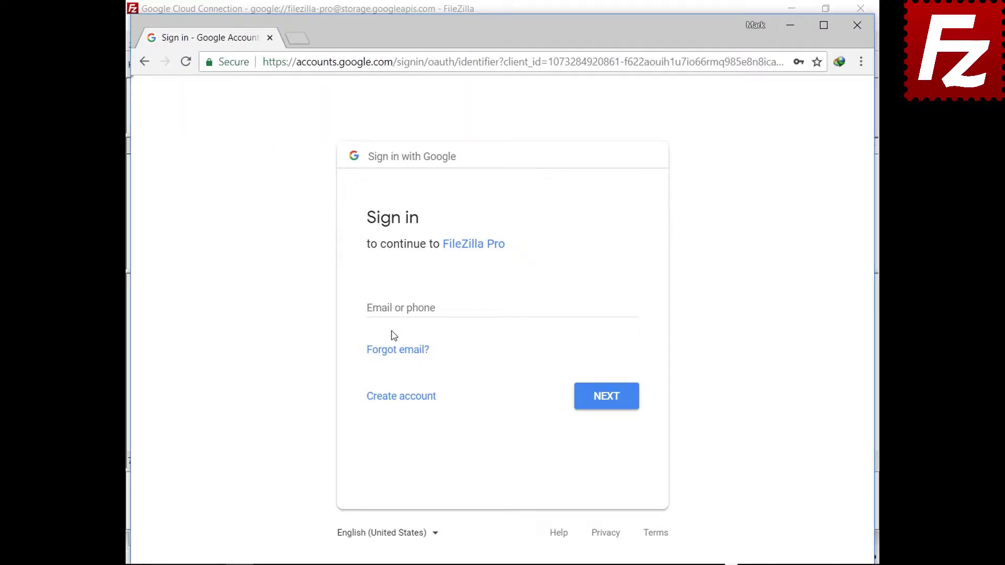
left_click(395, 308)
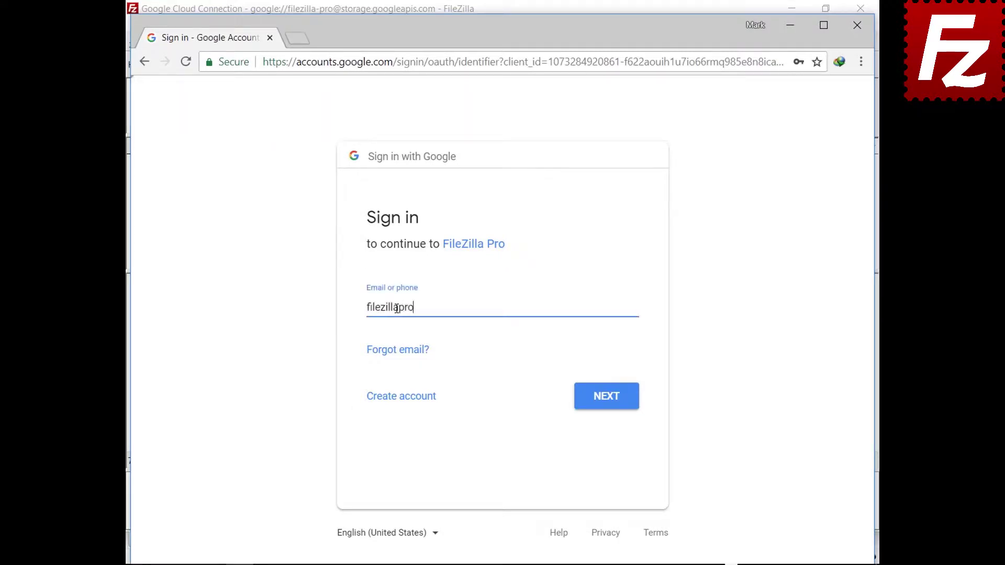
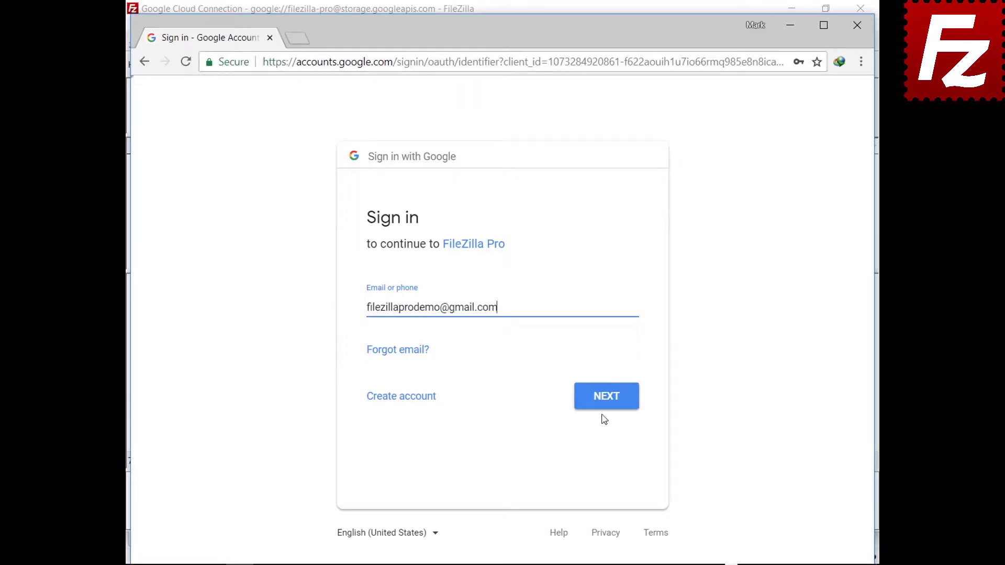
left_click(605, 401)
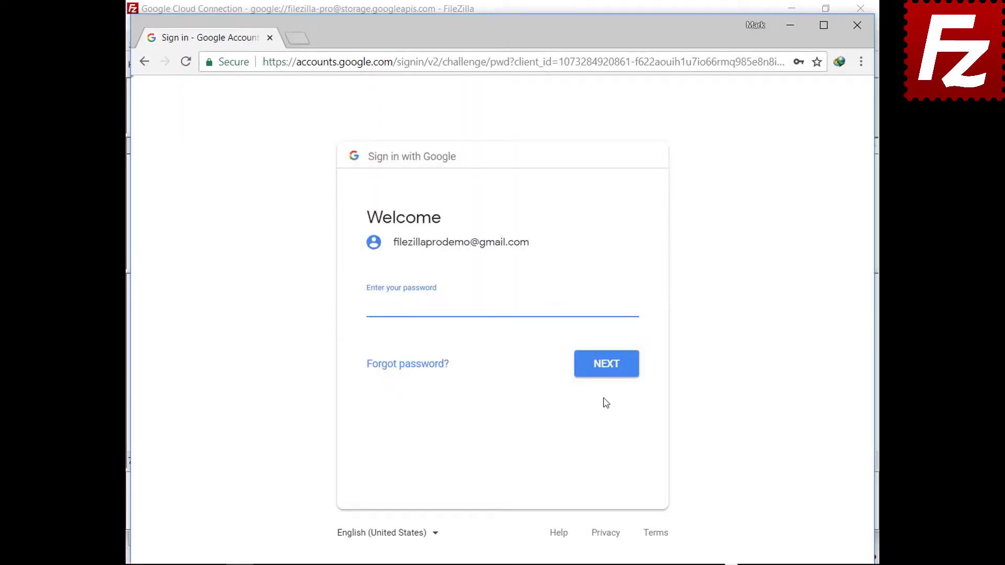
key("ctrl+v")
left_click(605, 373)
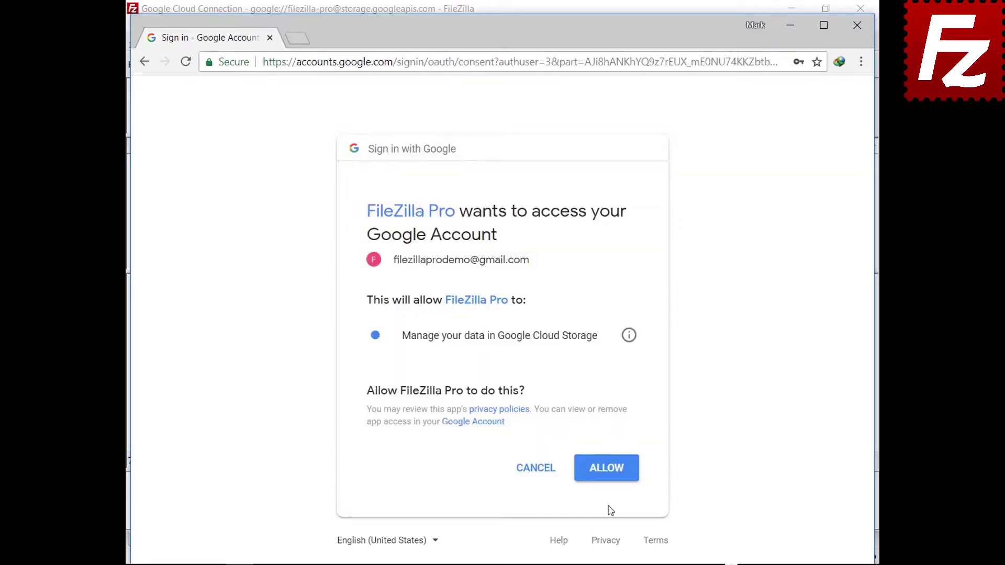
left_click(606, 477)
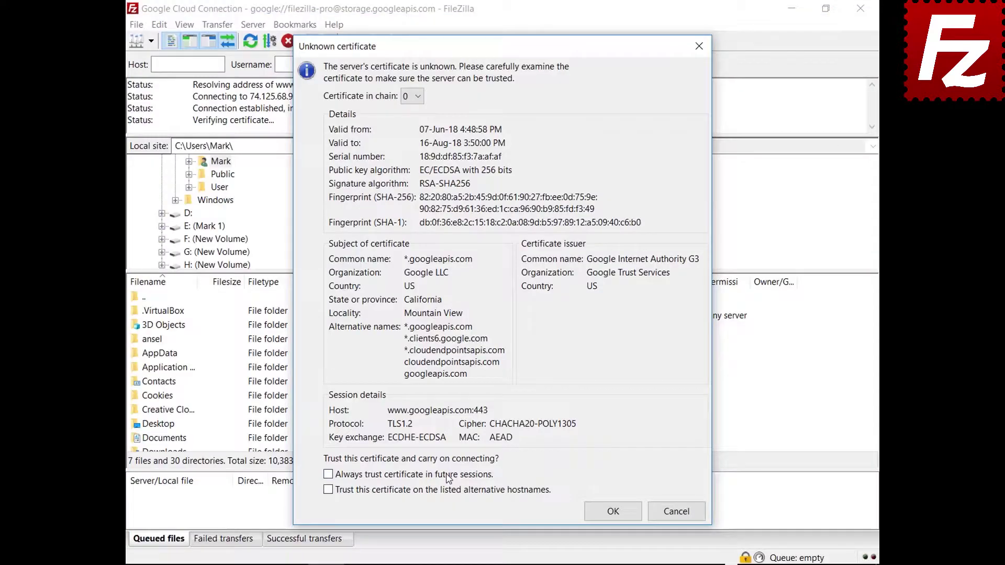
- Trust and accept both server certificates, including storage.googleapis.com, to finish connecting
left_click(448, 491)
left_click(593, 519)
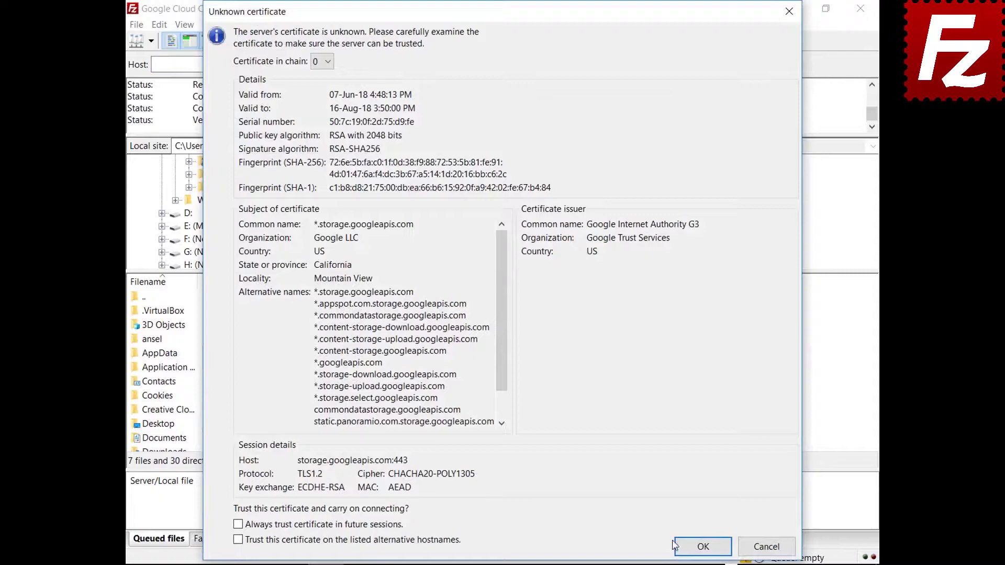
left_click(675, 546)
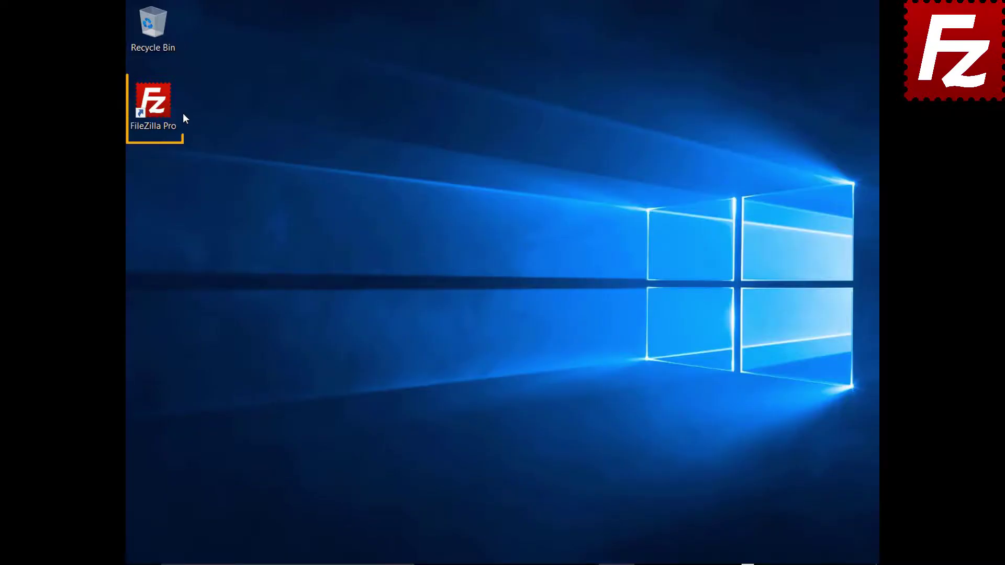
- Relaunch FileZilla Pro and add a new site named 'Google Drive' in the Site Manager
double_click(159, 109)
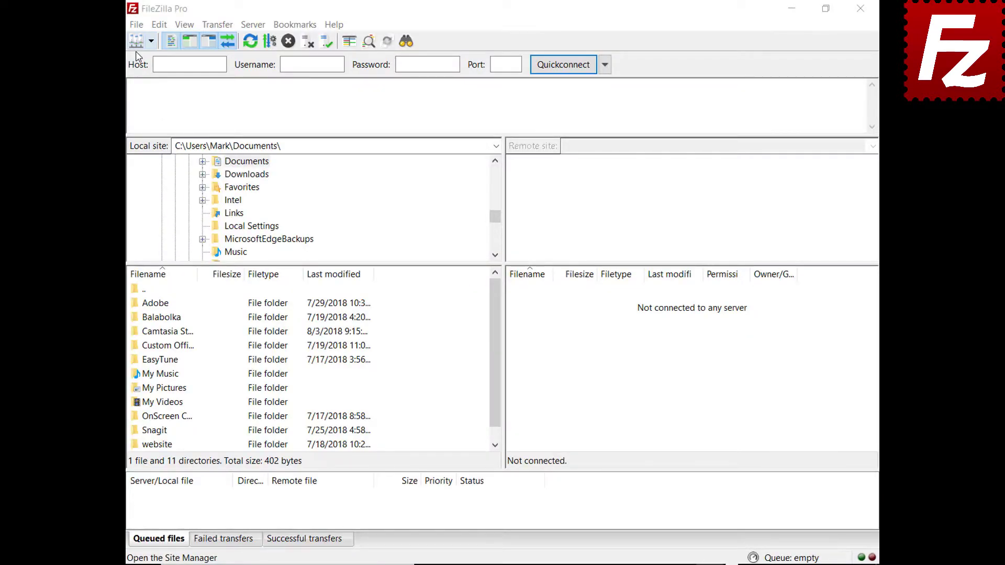
left_click(136, 24)
left_click(151, 43)
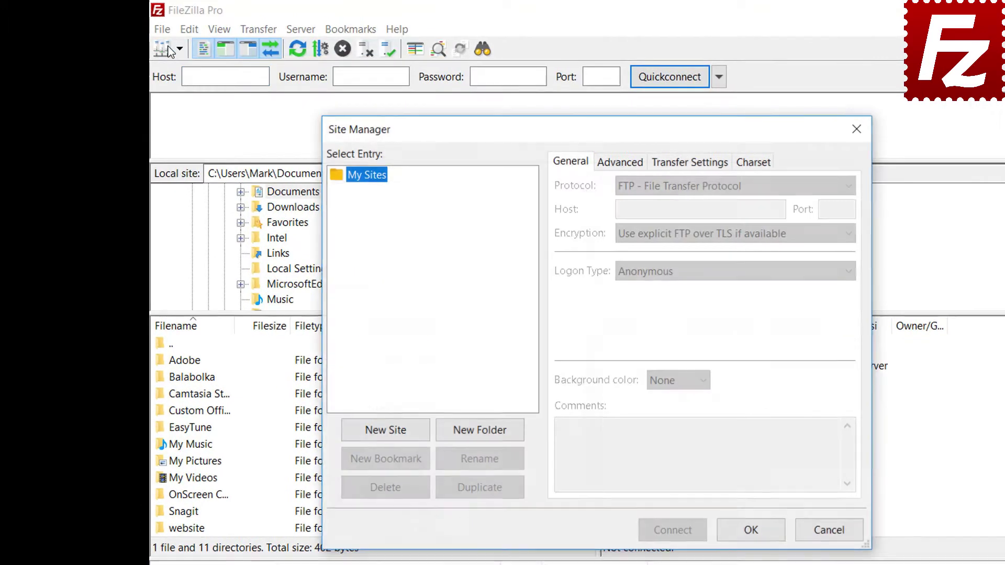
left_click(385, 434)
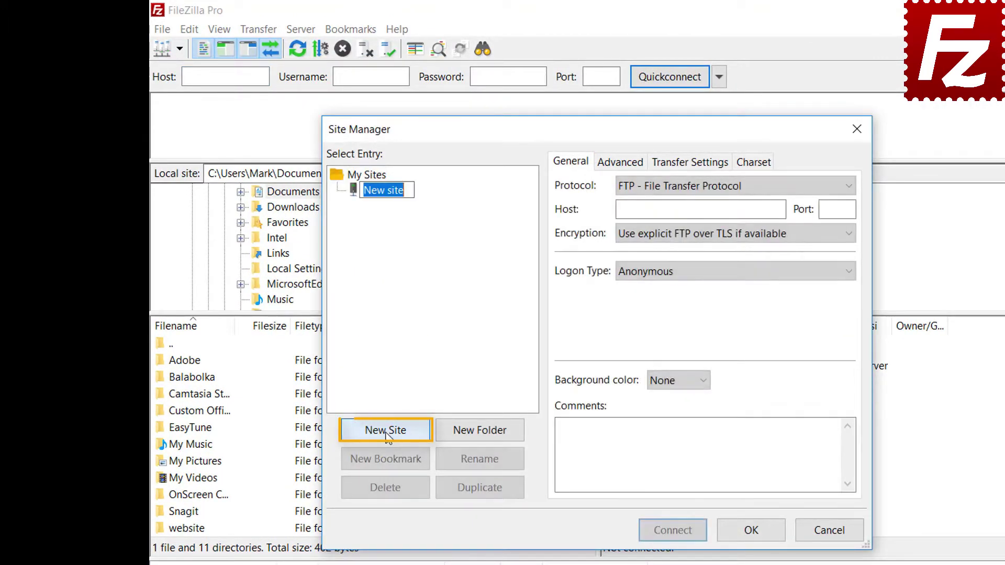
type("Google Drive")
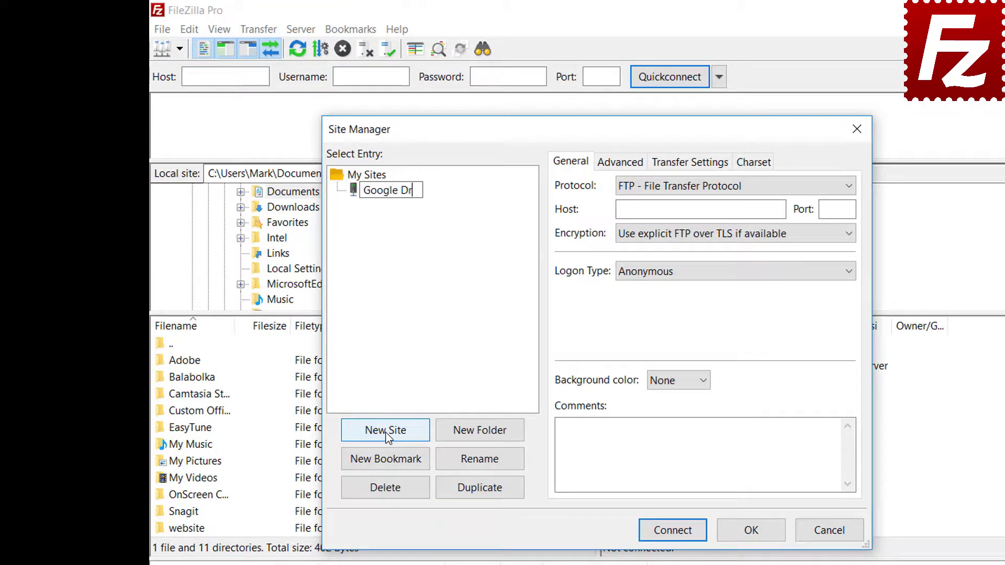
- Set the protocol to Google Drive, enter the account e-mail as user, and connect
left_click(693, 193)
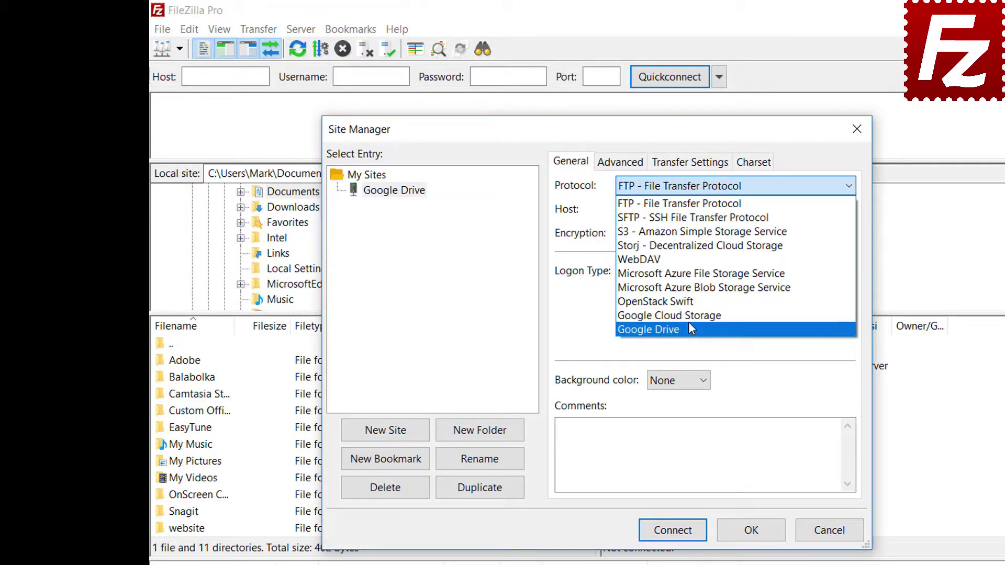
left_click(689, 328)
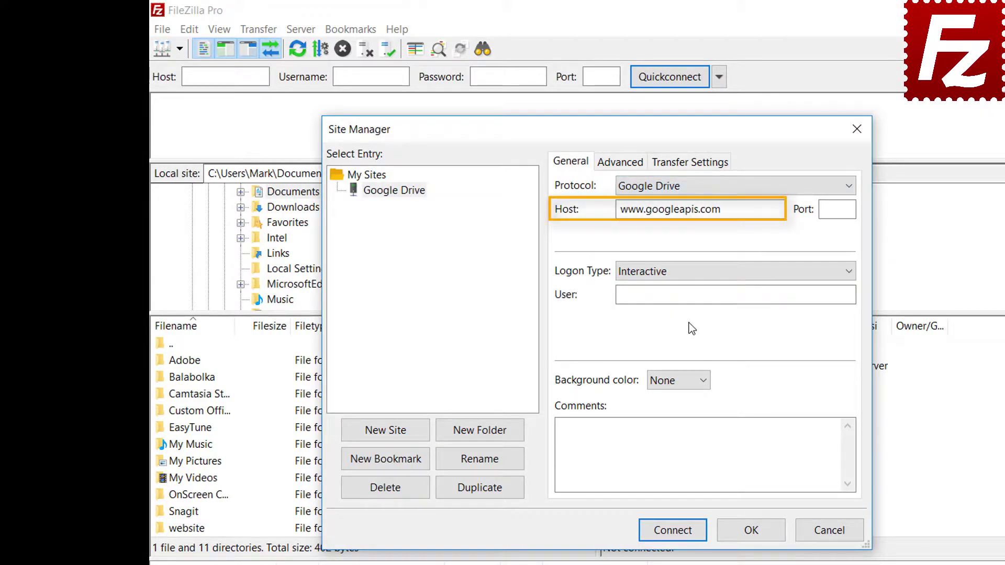
left_click(801, 293)
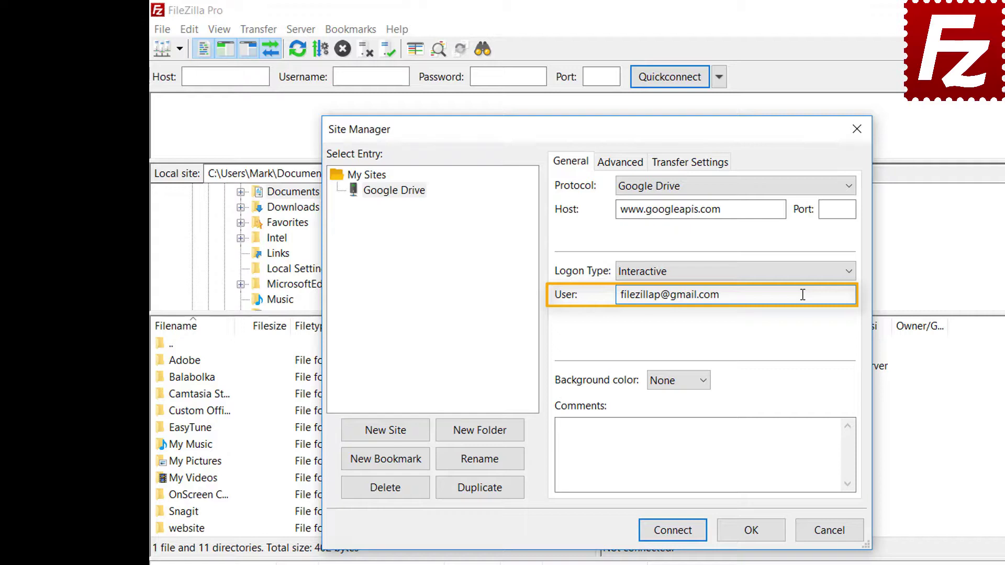
left_click(678, 534)
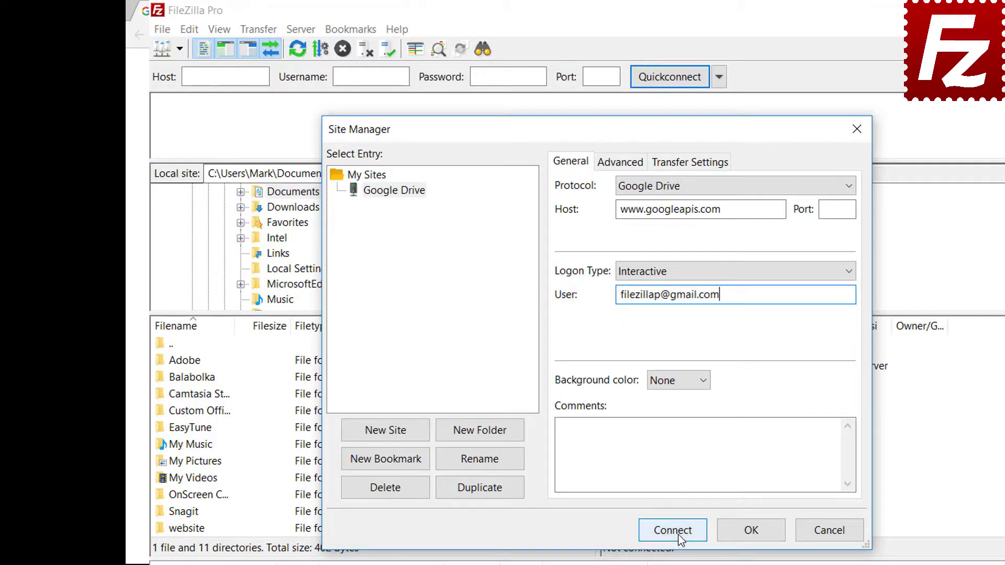
- Sign in with the existing Google account, allow Google Drive access, then close Chrome
left_click(443, 291)
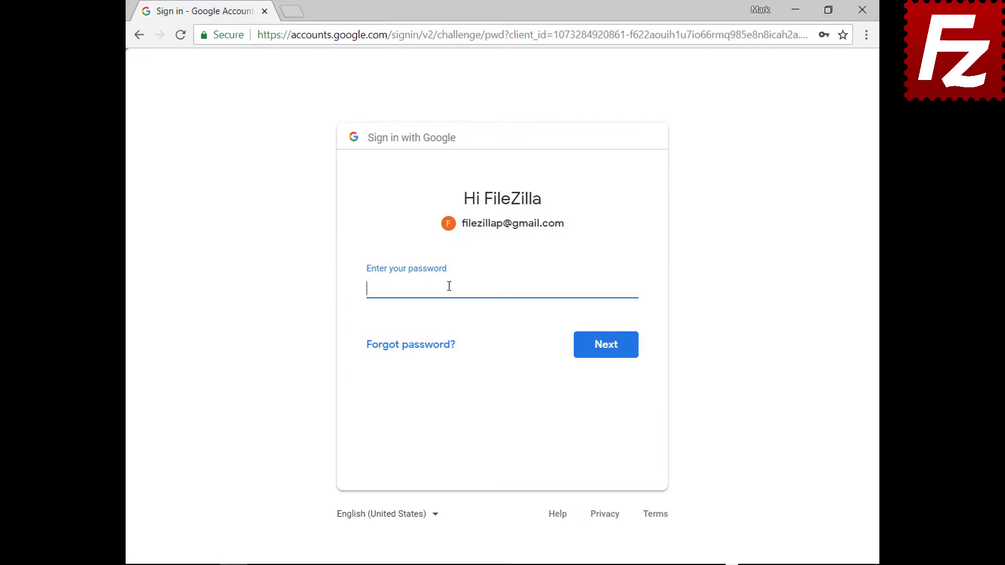
key("ctrl+v")
left_click(608, 354)
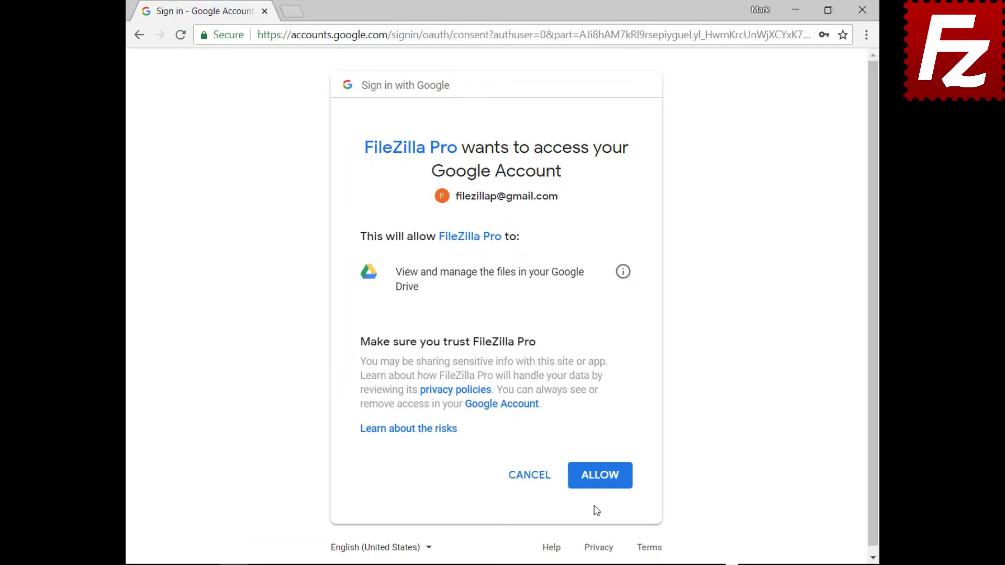
left_click(602, 475)
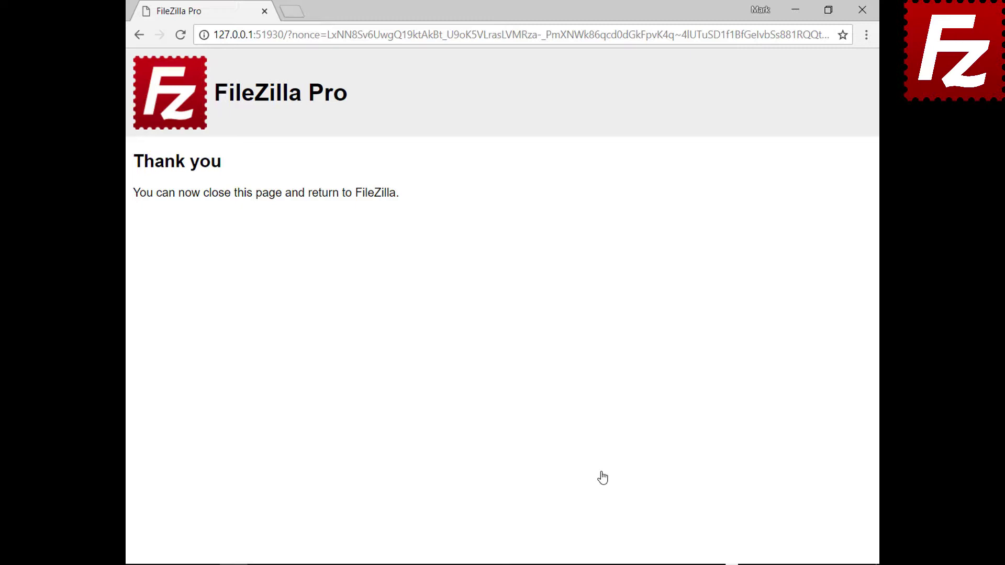
left_click(862, 10)
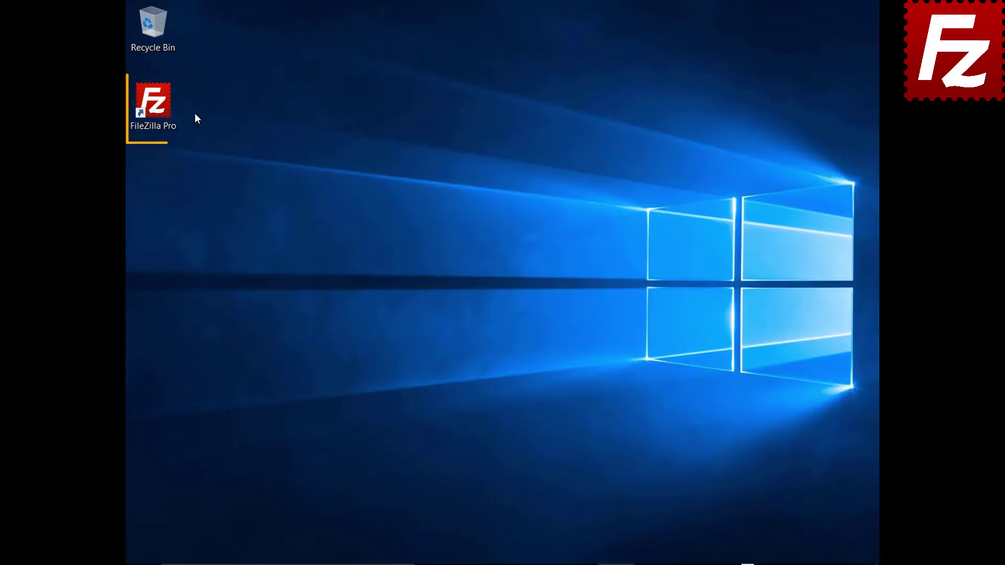
- Relaunch FileZilla Pro, add a site named 'Dropbox' using the Dropbox protocol, and connect
double_click(159, 108)
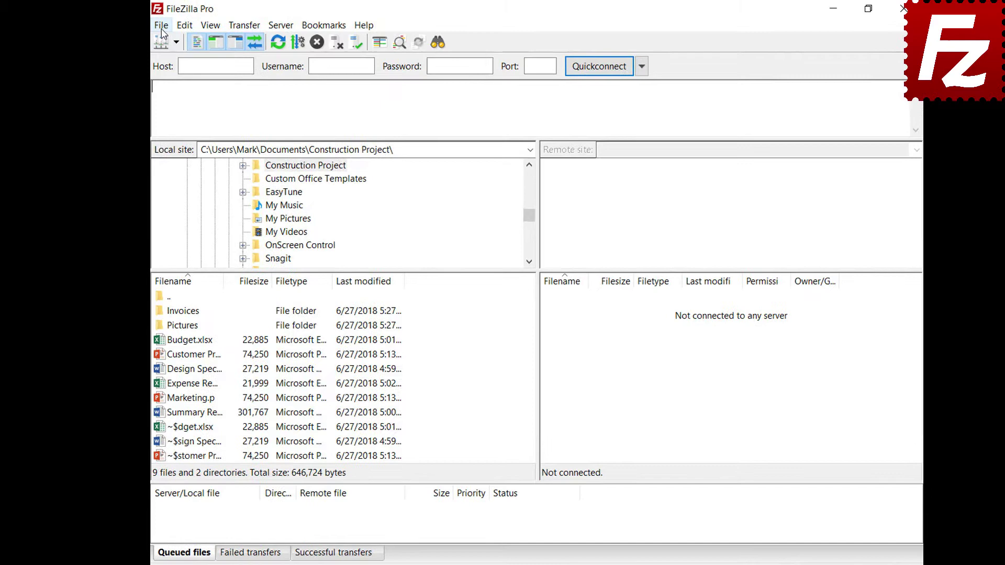
left_click(140, 26)
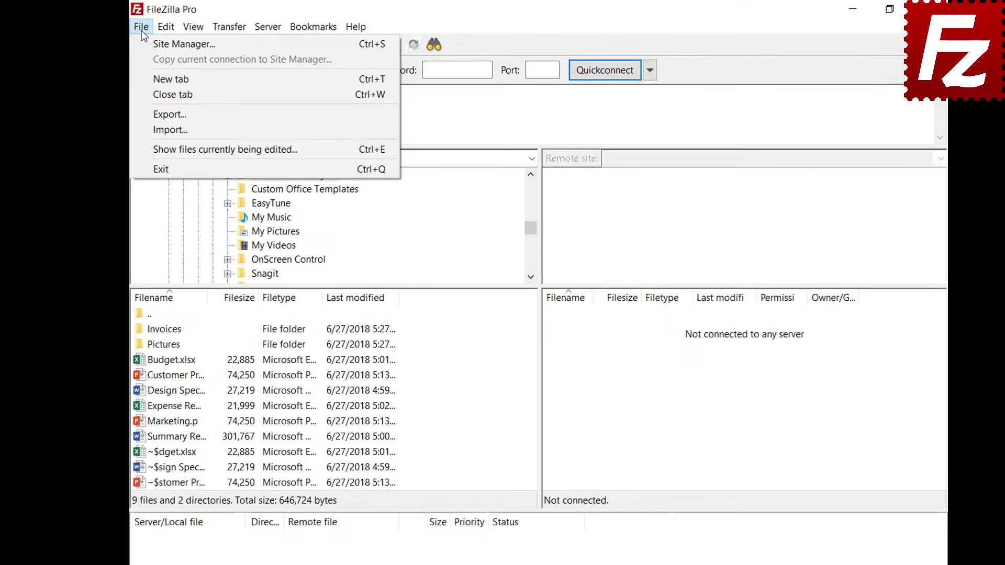
left_click(135, 44)
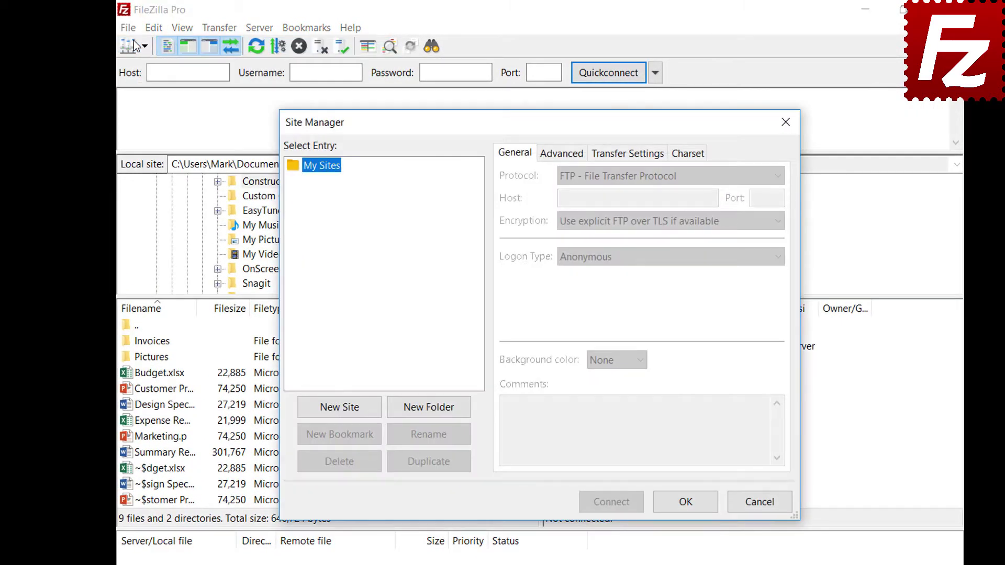
left_click(340, 412)
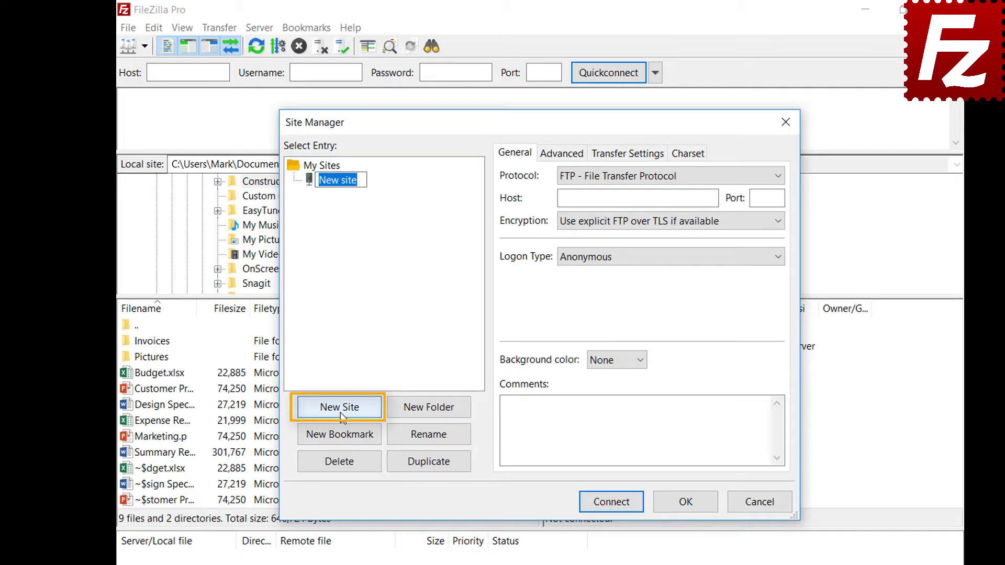
type("Drop")
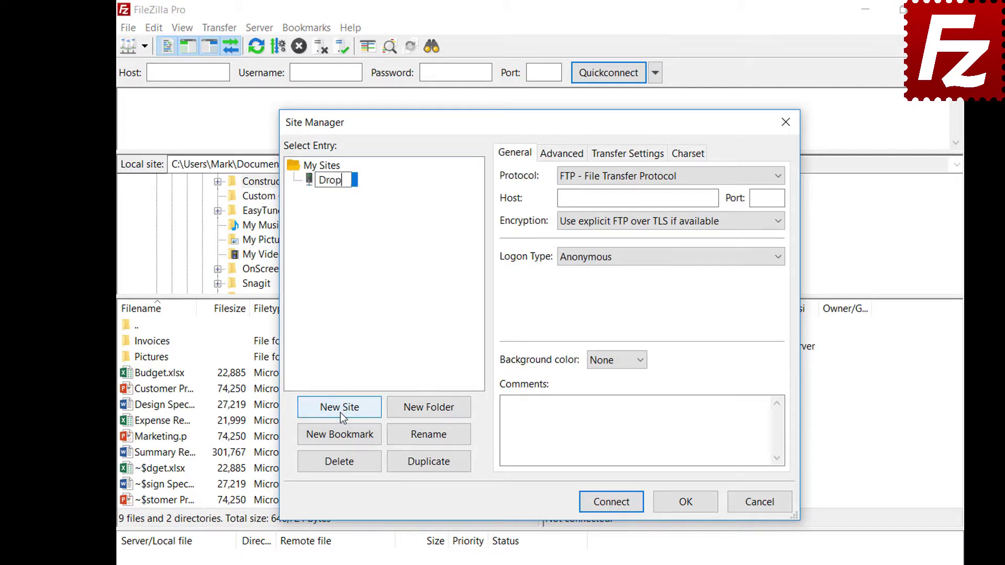
type("box")
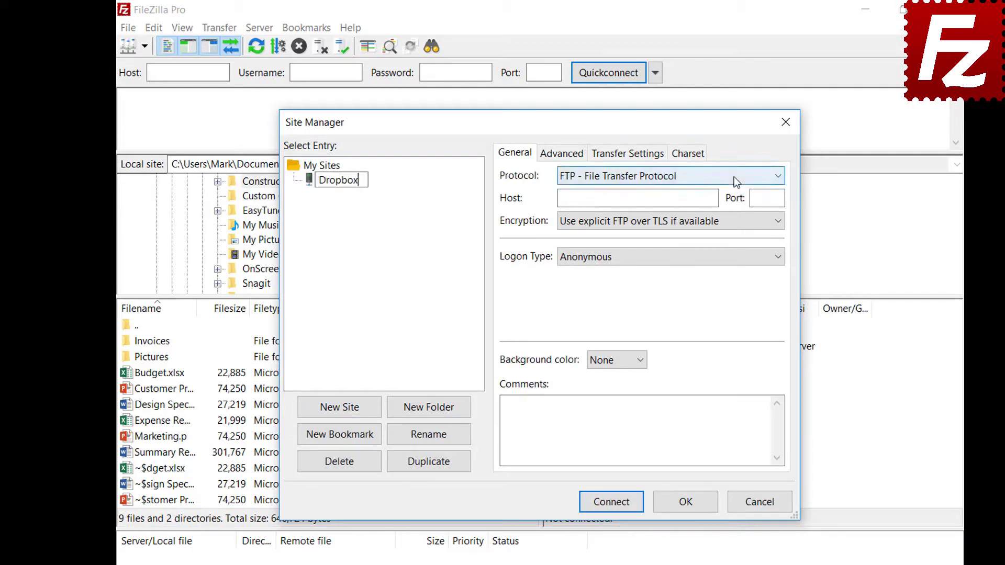
left_click(733, 181)
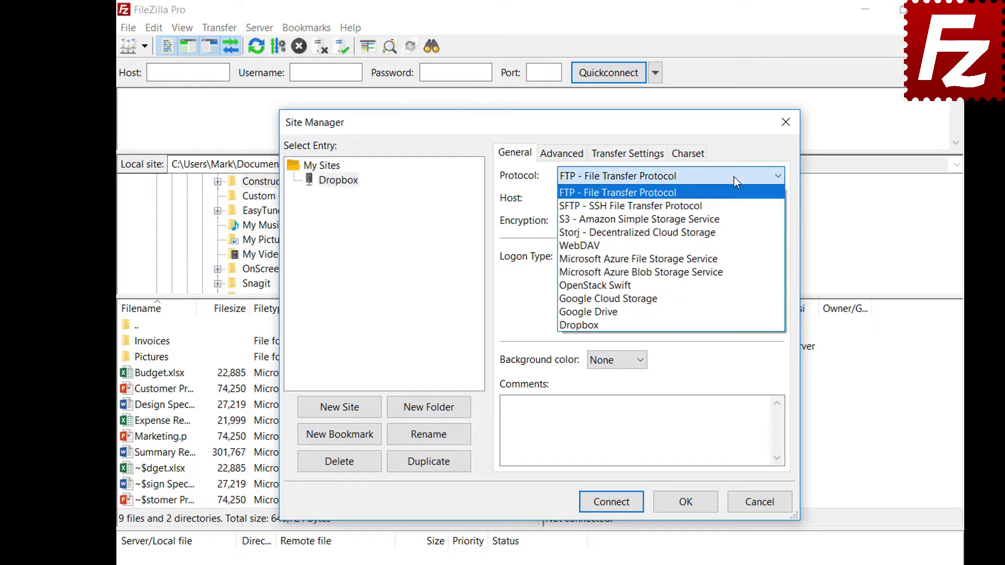
left_click(733, 325)
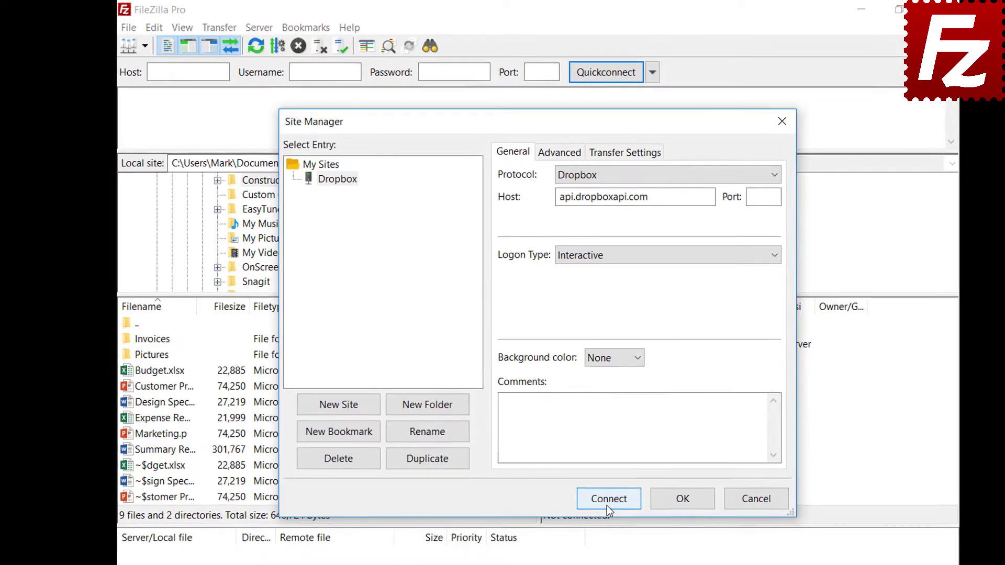
left_click(606, 504)
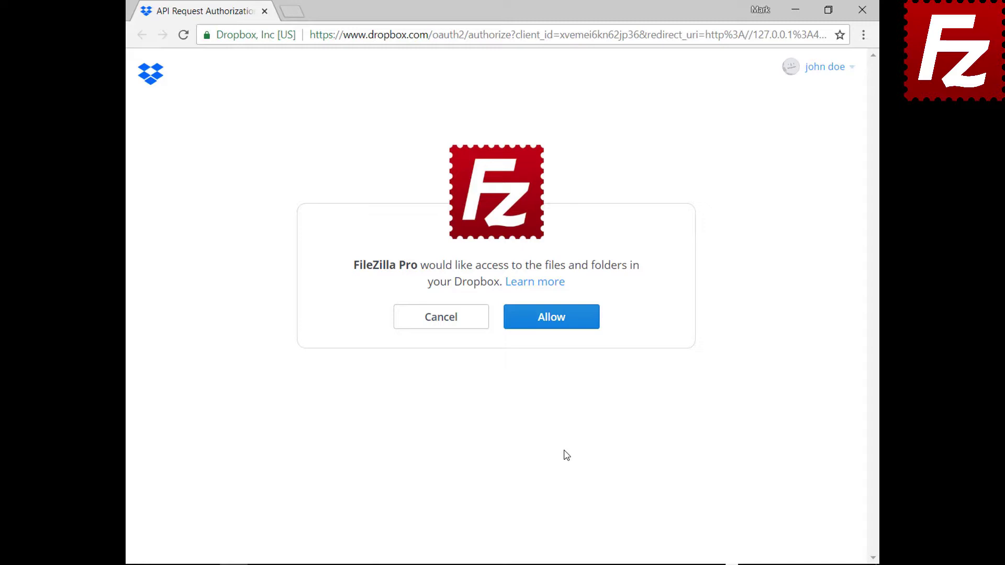
- Allow FileZilla Pro access to Dropbox, then relaunch FileZilla Pro from the desktop
left_click(559, 327)
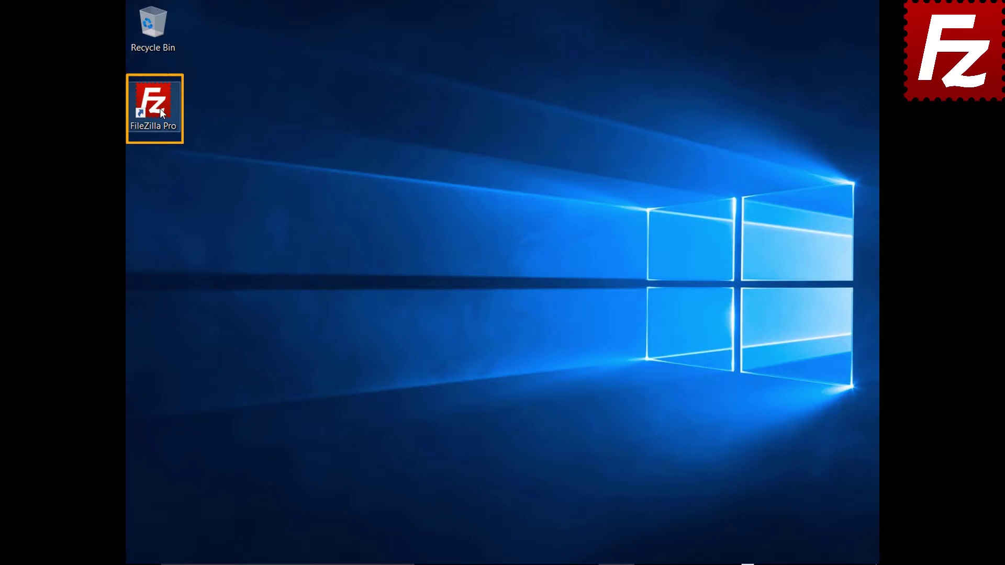
double_click(159, 108)
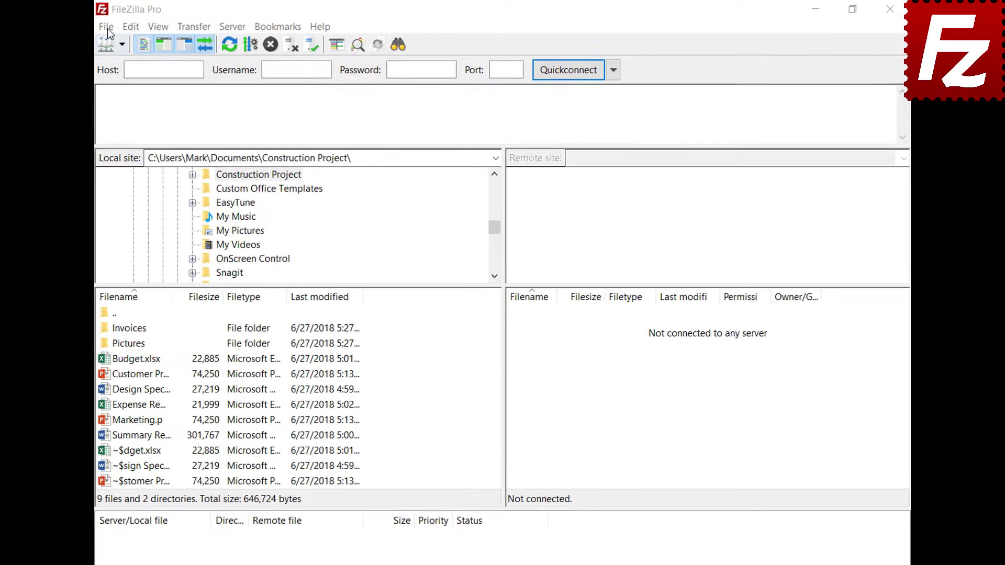
left_click(96, 28)
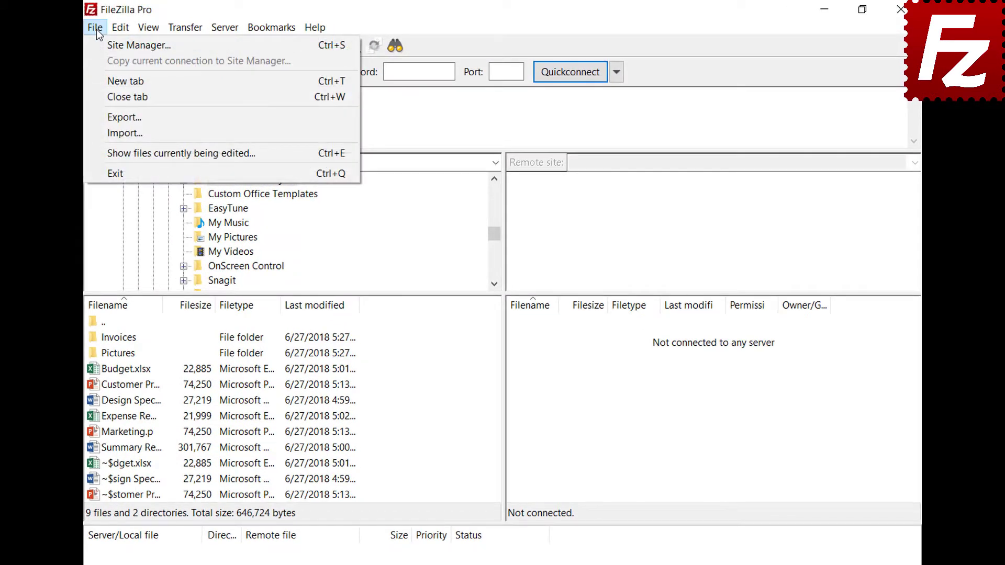
- Create a site named 'OneDrive' with the Microsoft OneDrive protocol and connect to it
left_click(96, 44)
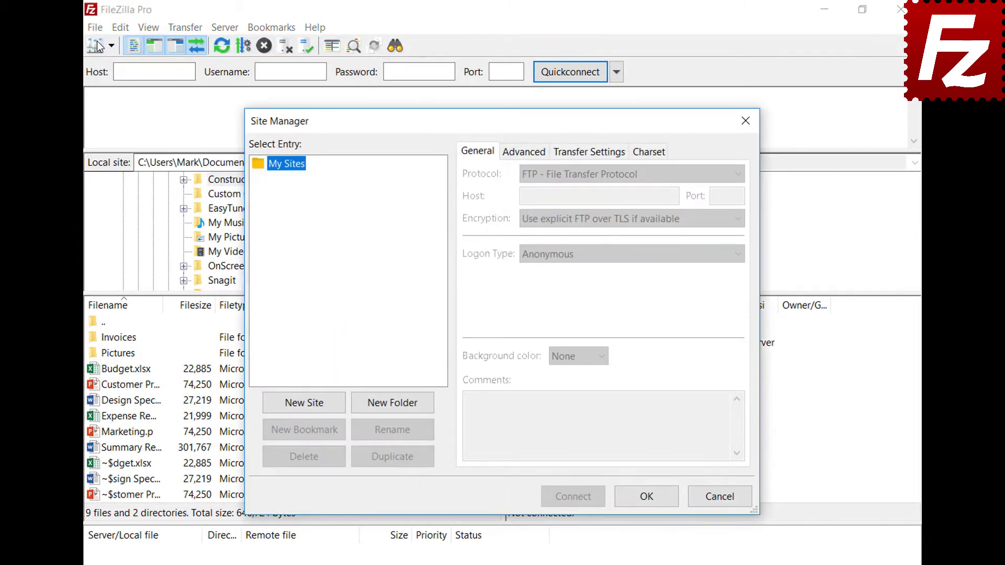
left_click(311, 407)
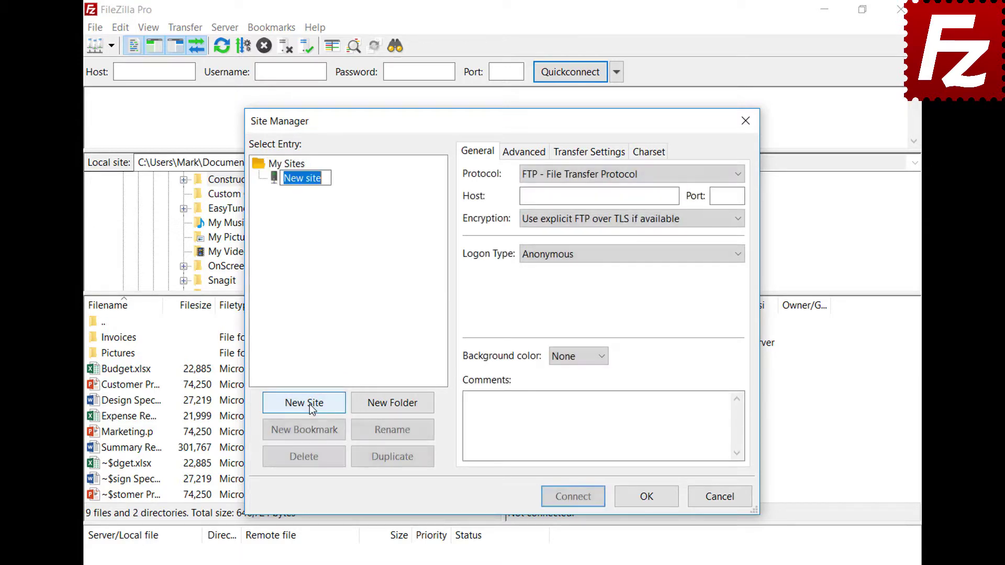
type("OneDri")
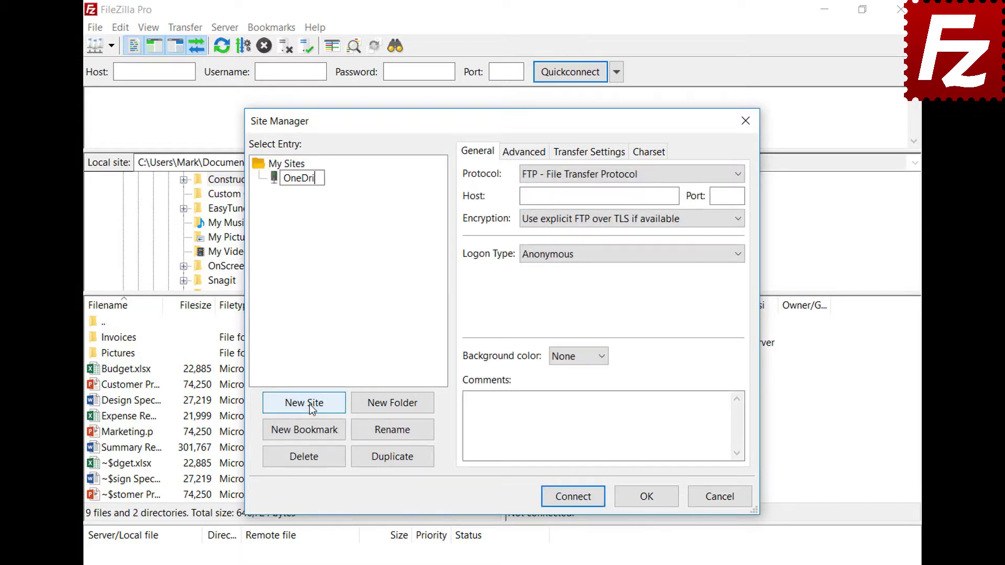
type("ve")
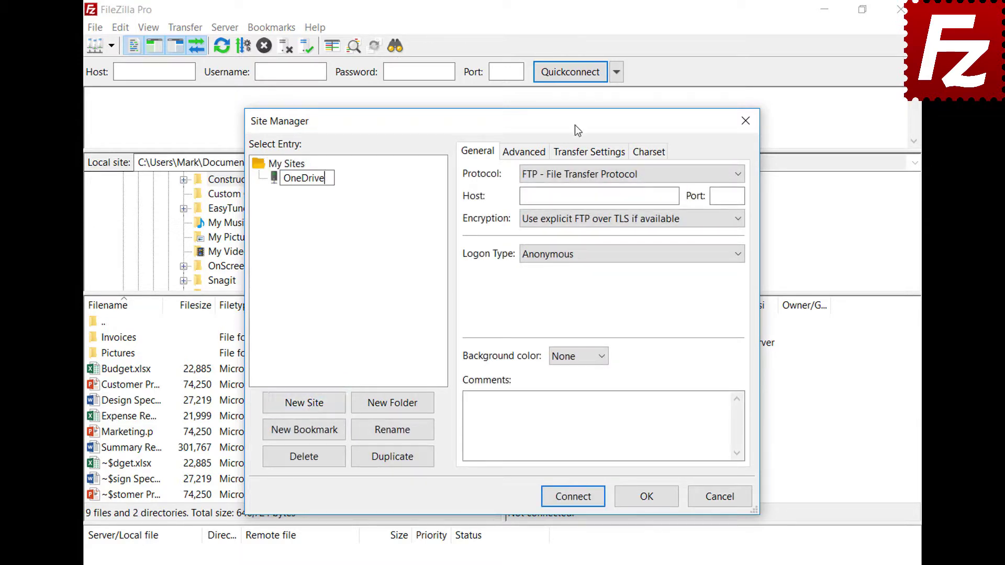
left_click(575, 175)
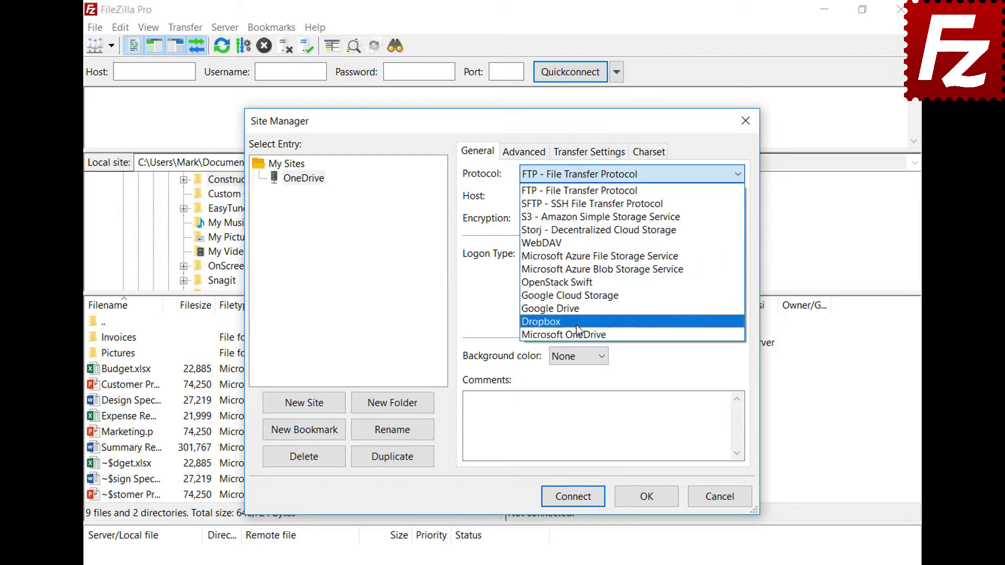
left_click(577, 333)
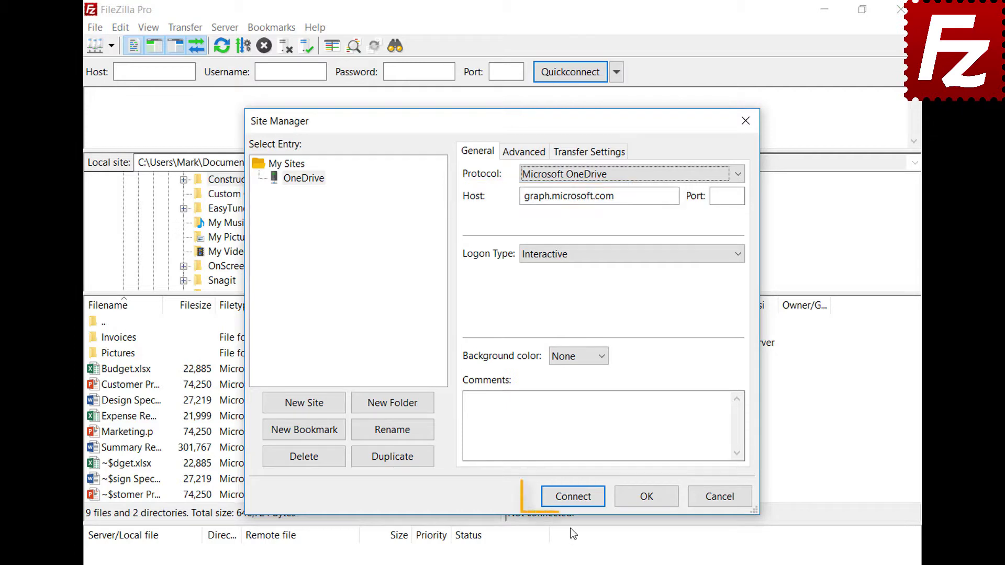
left_click(570, 496)
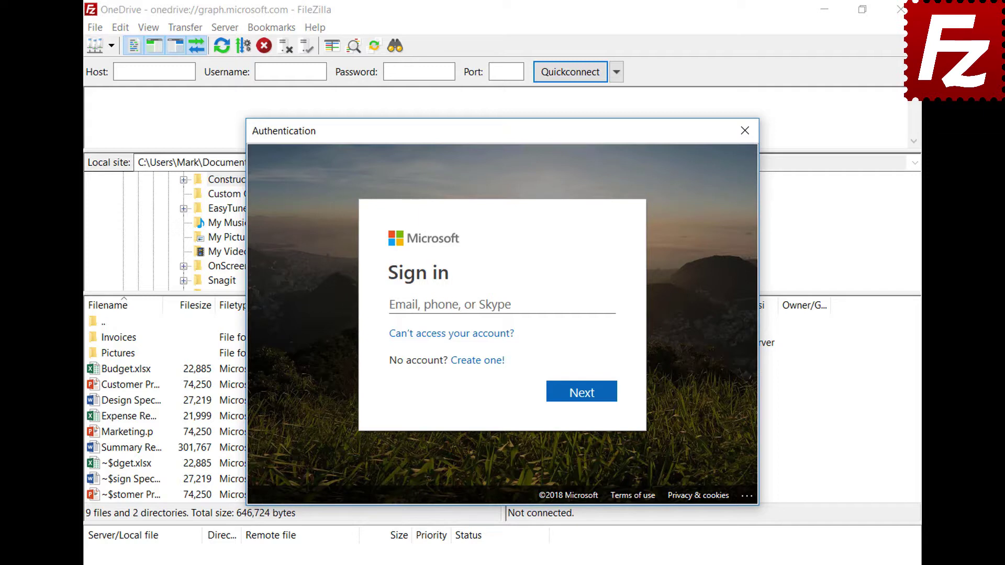
- Sign in with the Microsoft account e-mail and password, then approve FileZilla Pro's OneDrive access
key("ctrl+v")
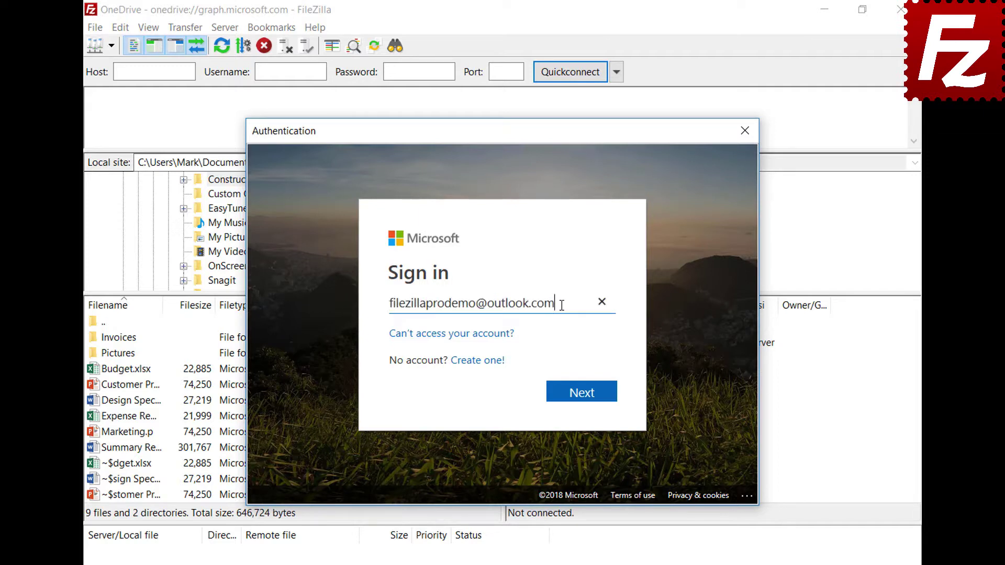
left_click(581, 398)
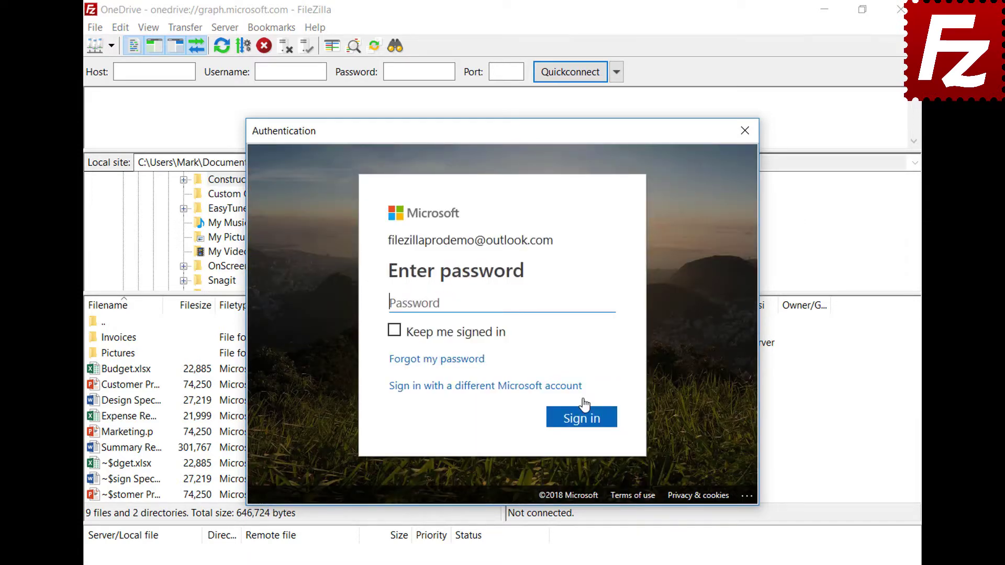
key("ctrl+v")
left_click(582, 417)
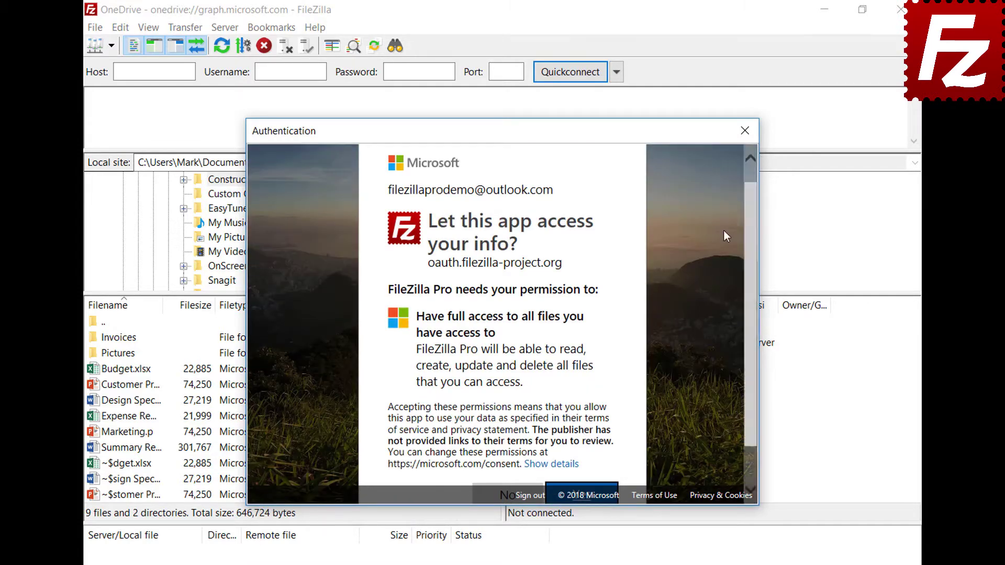
scroll(750, 226, "down", 2)
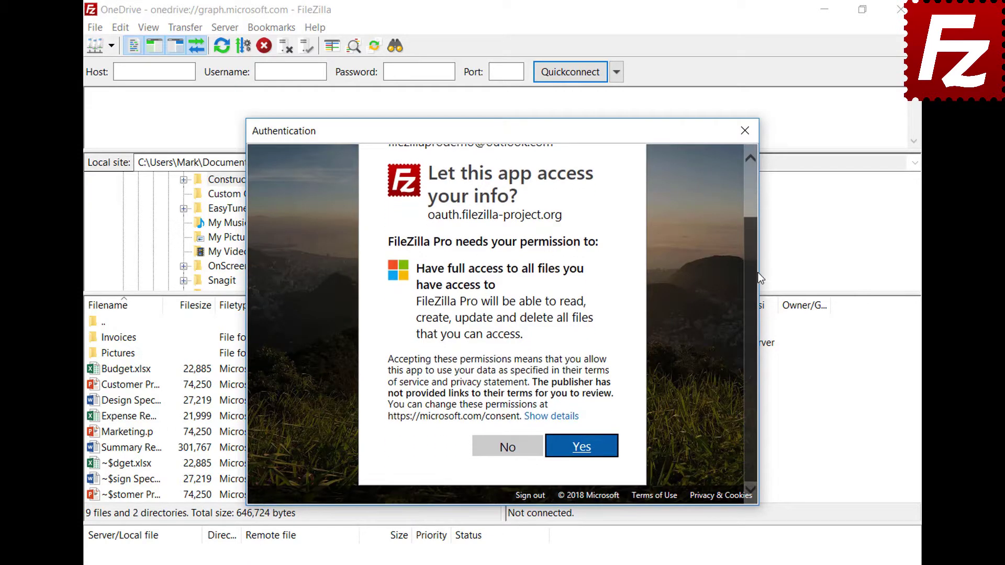
left_click(582, 448)
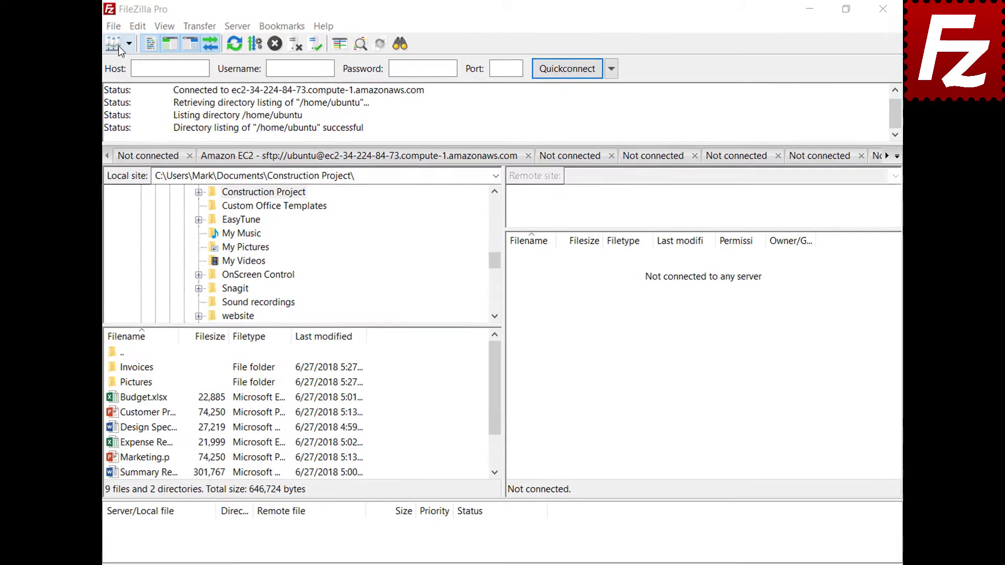
- Add a new site named 'B2' in the Site Manager
left_click(105, 27)
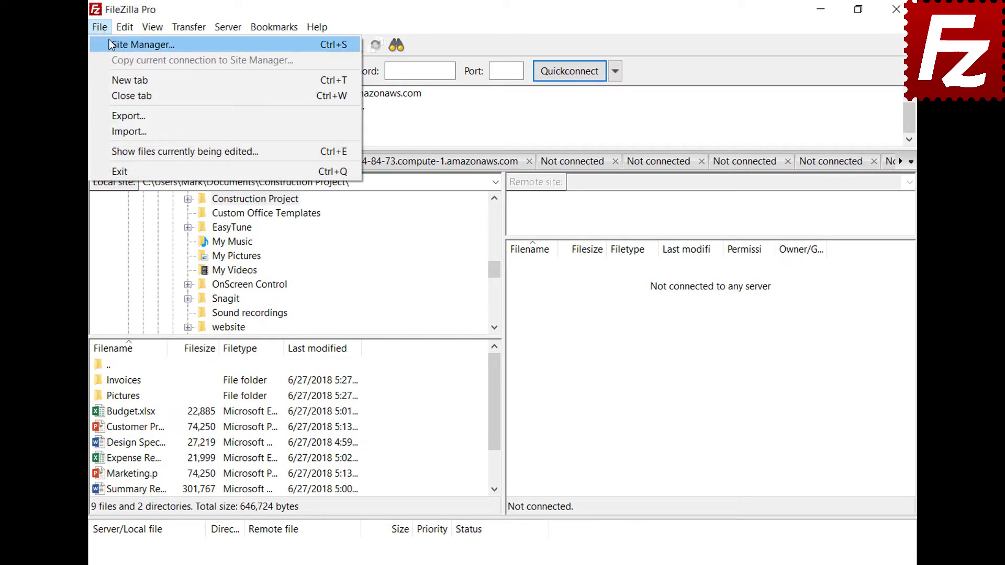
left_click(109, 42)
left_click(309, 403)
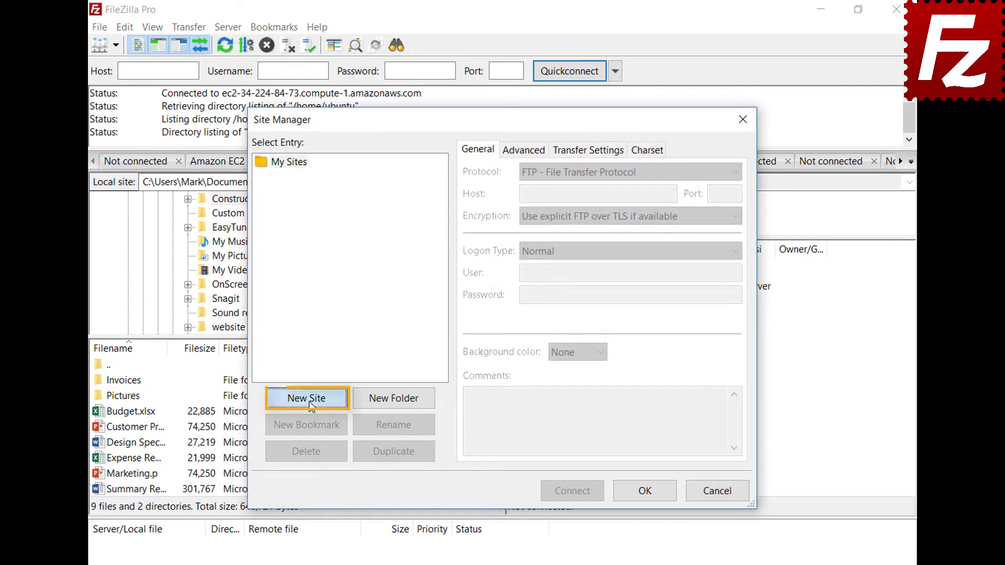
type("B2")
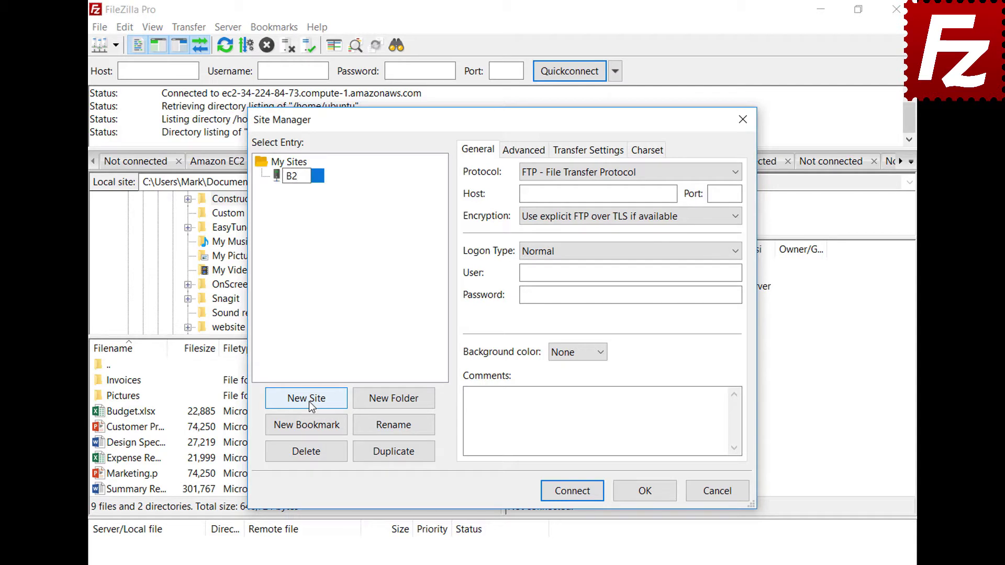
- Set the protocol to Backblaze B2, paste the account ID and application key, and connect
left_click(597, 171)
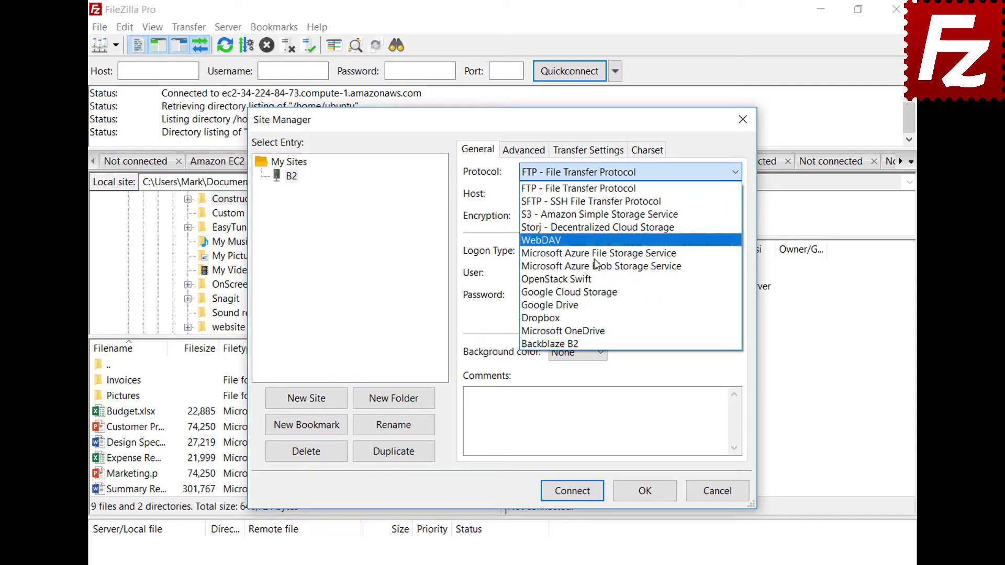
left_click(596, 344)
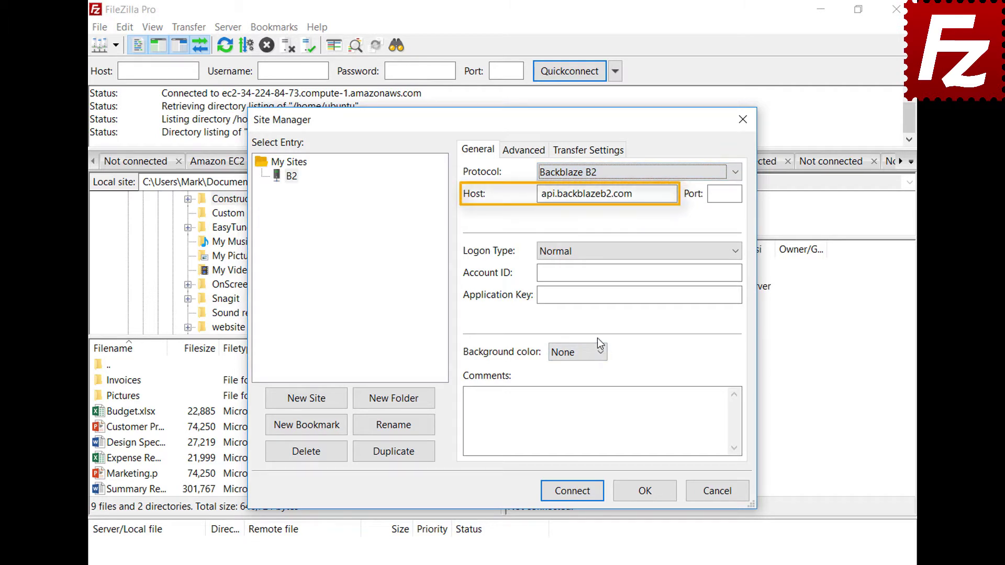
left_click(736, 272)
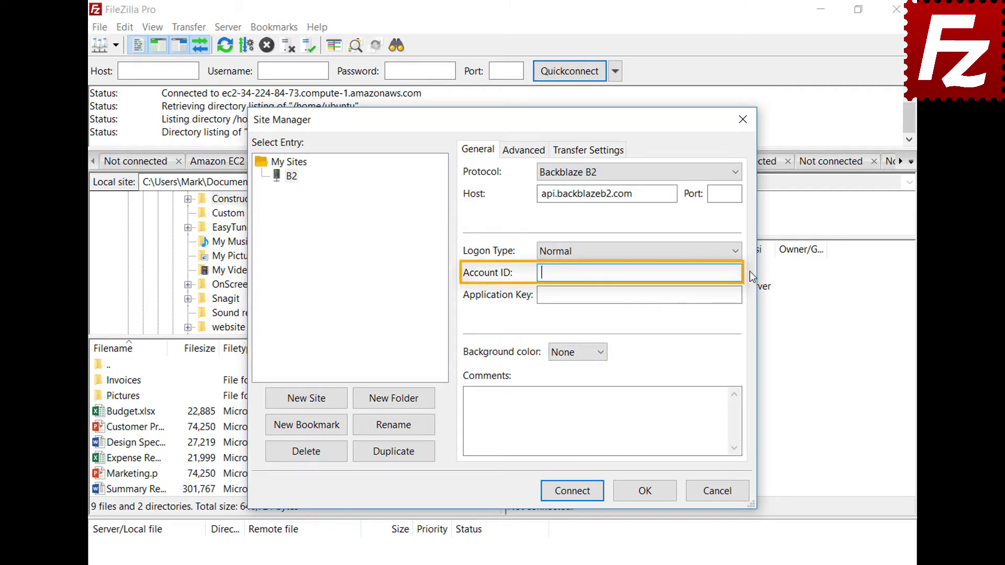
type("17939b0a698e")
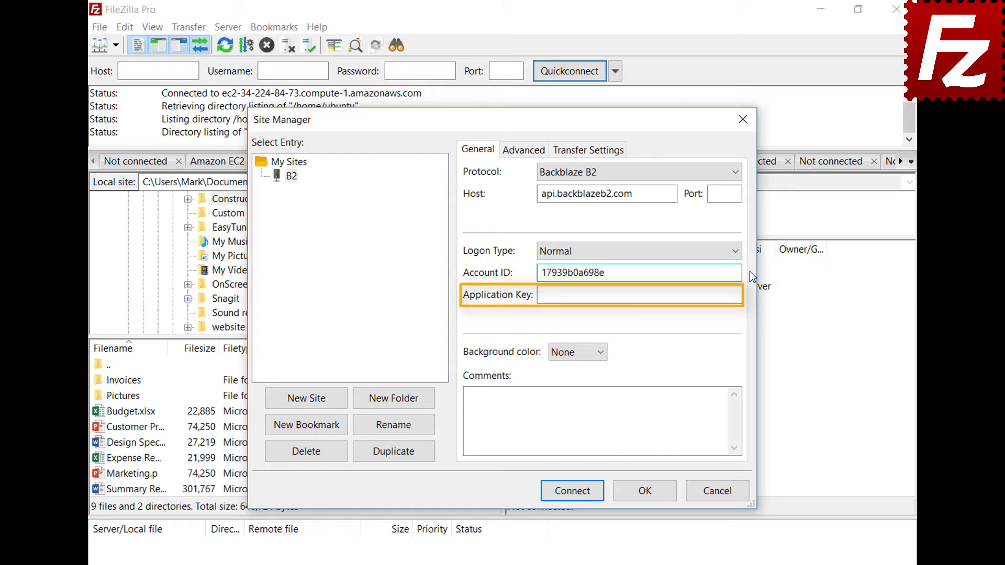
key("Tab")
key("ctrl+v")
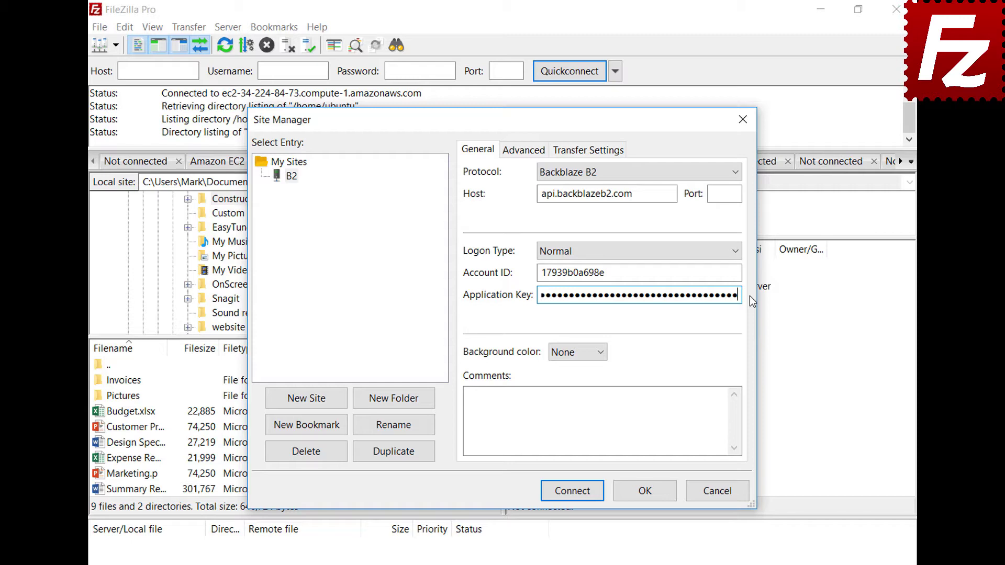
left_click(575, 491)
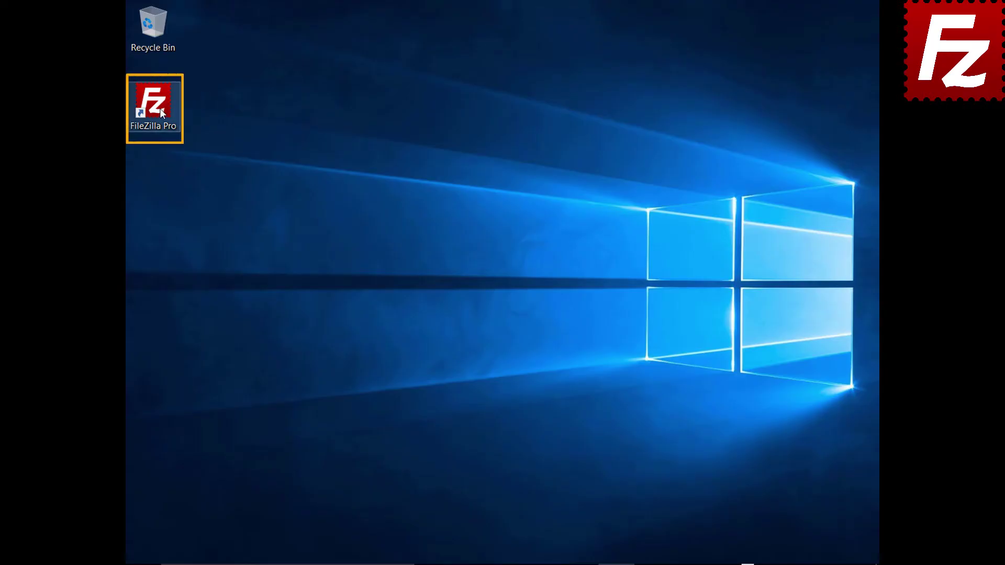
- Relaunch FileZilla Pro and add a new site named 'WebDav' in the Site Manager
double_click(159, 108)
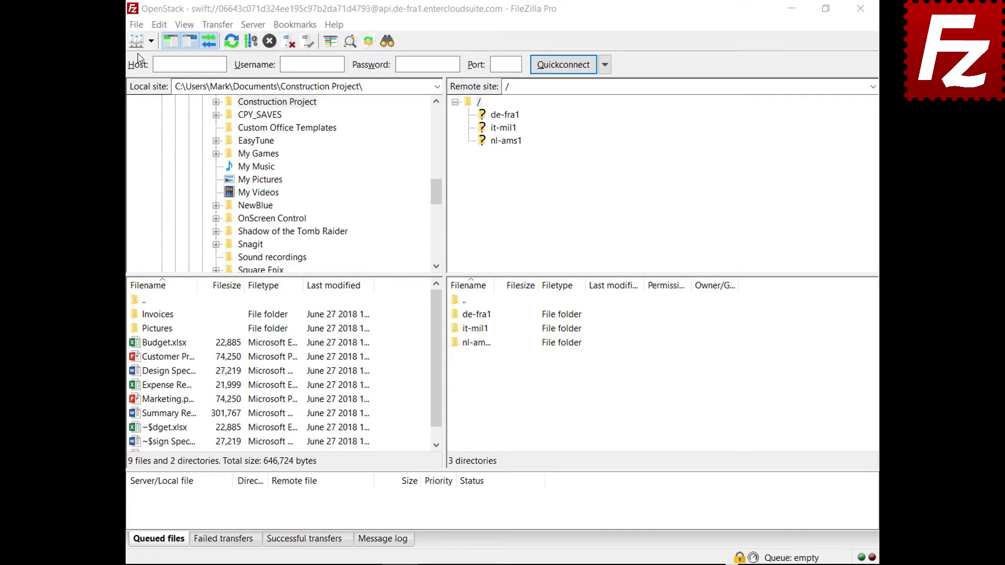
left_click(136, 25)
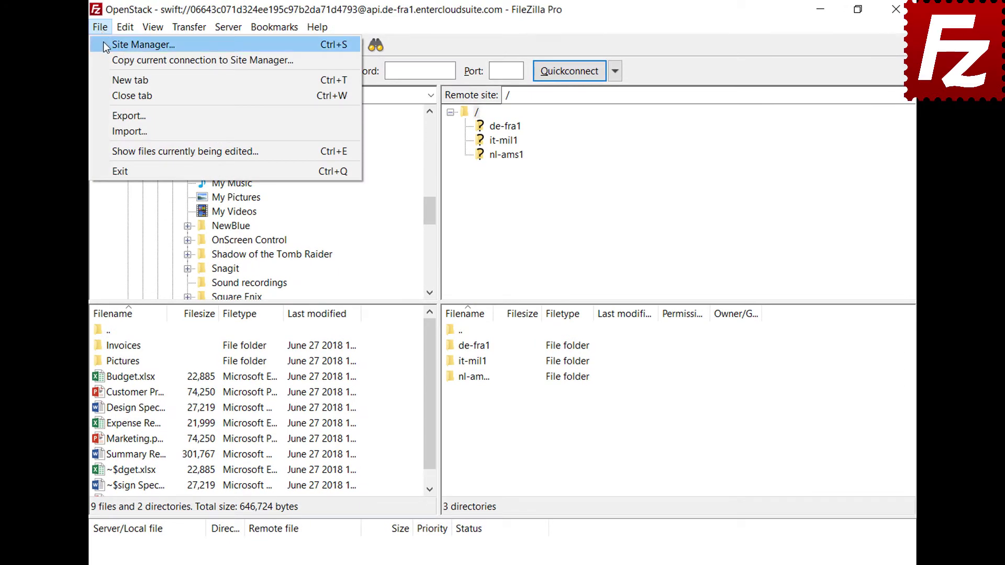
left_click(104, 44)
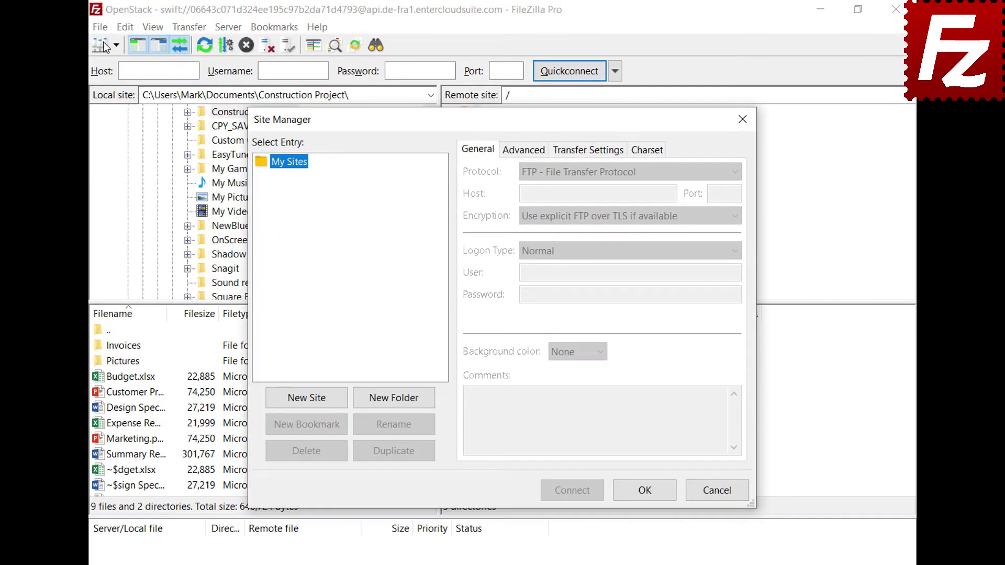
left_click(309, 404)
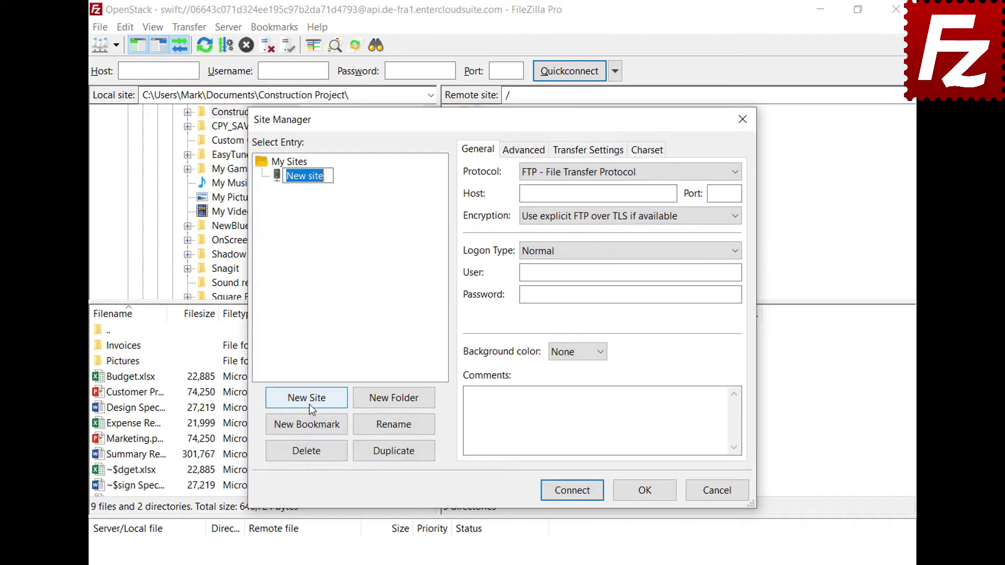
type("WebDav")
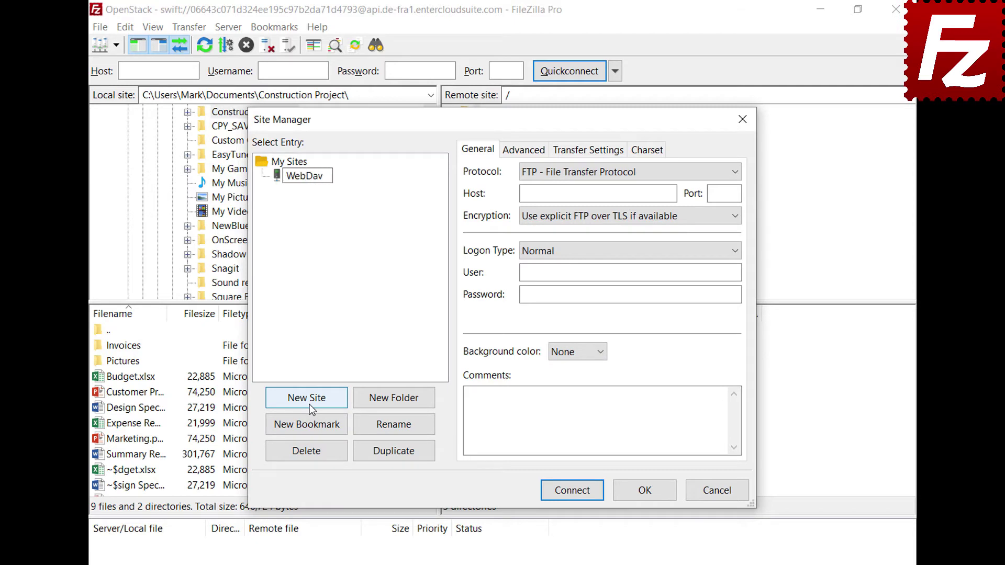
key("Return")
- Set WebDAV protocol with host webdav.opendrive.com, the account e-mail and password, then connect
left_click(680, 172)
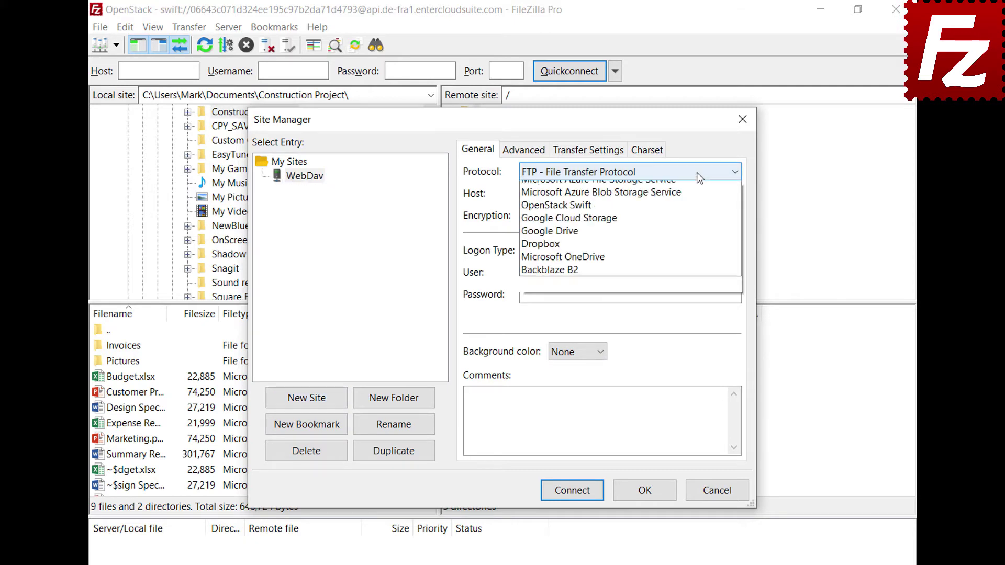
left_click(690, 239)
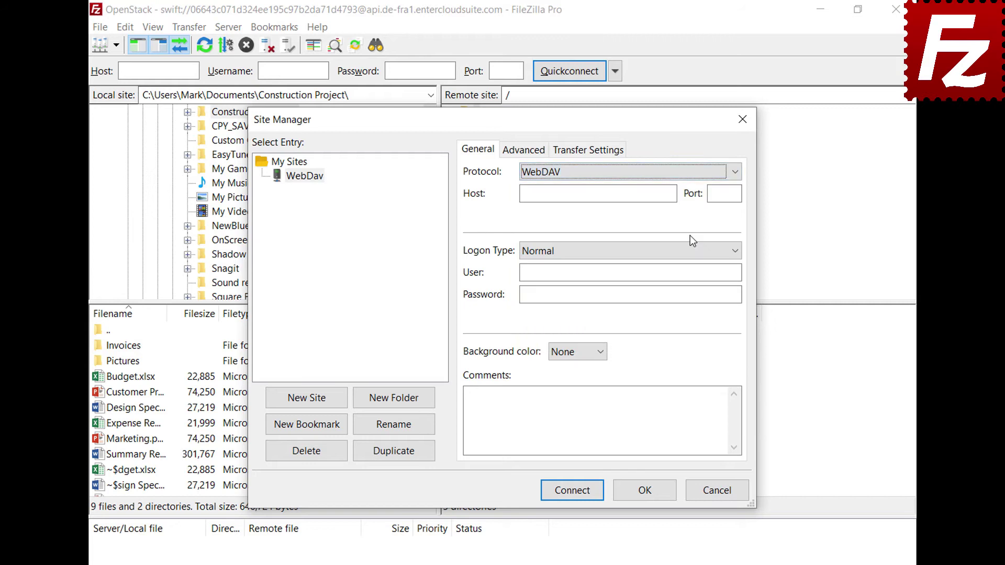
left_click(672, 193)
type("webdav.opendrive.com")
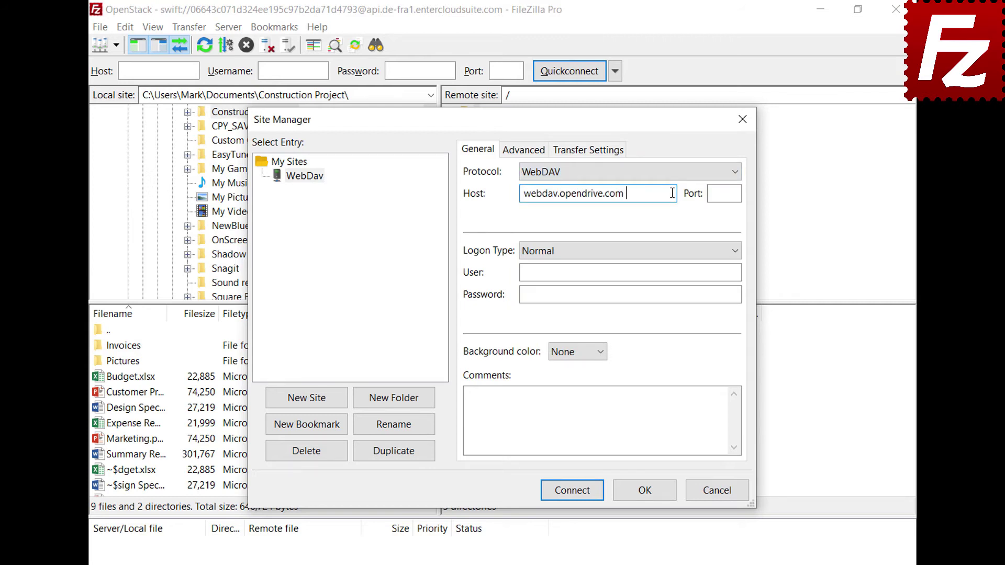
left_click(729, 272)
key("ctrl+v")
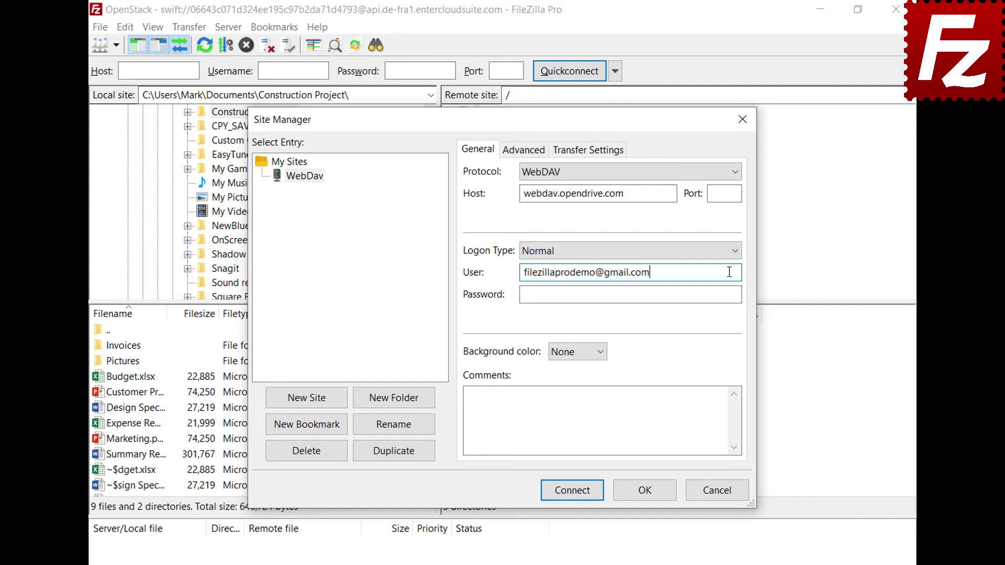
left_click(726, 294)
key("ctrl+v")
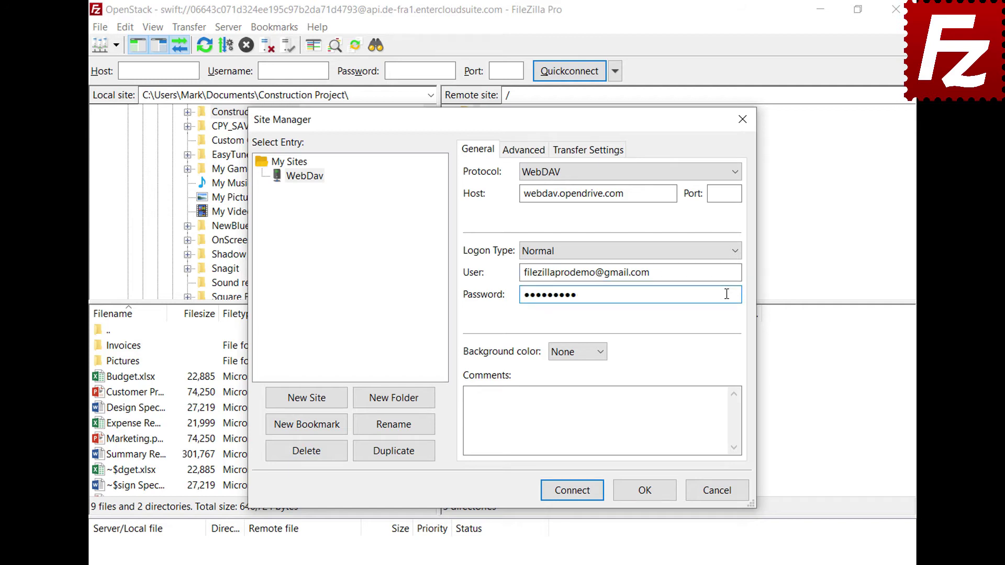
left_click(576, 494)
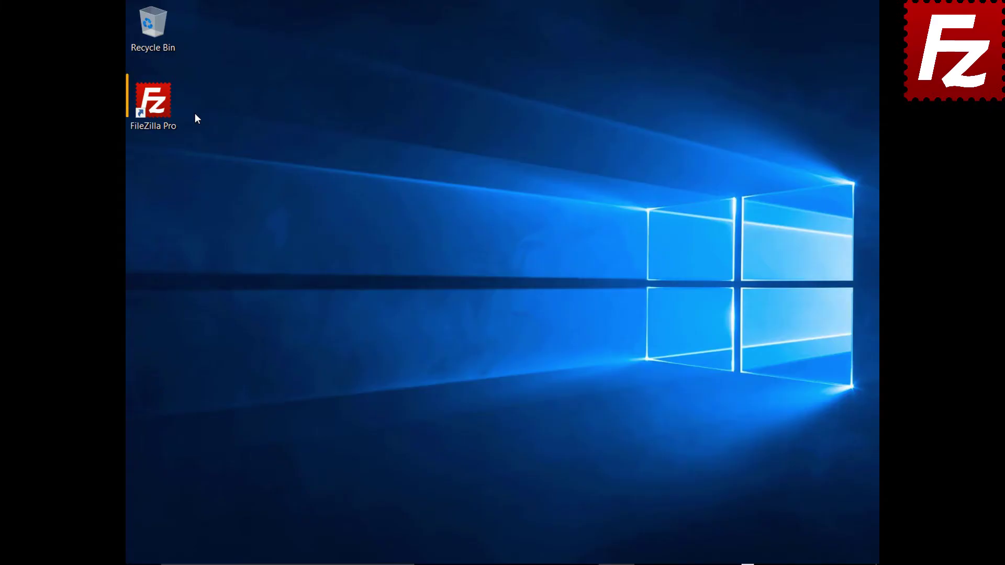
- Launch FileZilla Pro and create a new Site Manager entry named 'OpenStack'
double_click(168, 111)
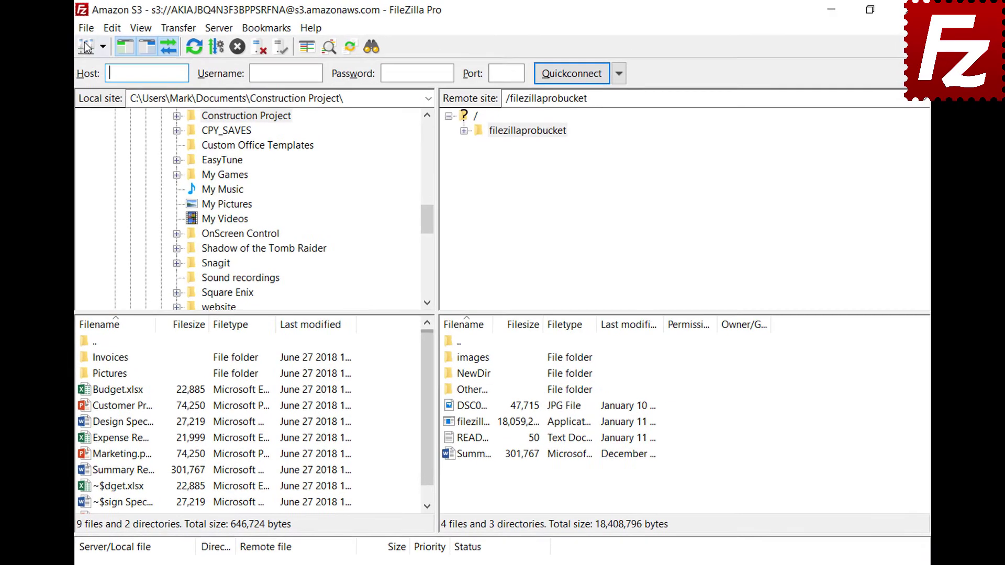
left_click(82, 30)
left_click(89, 47)
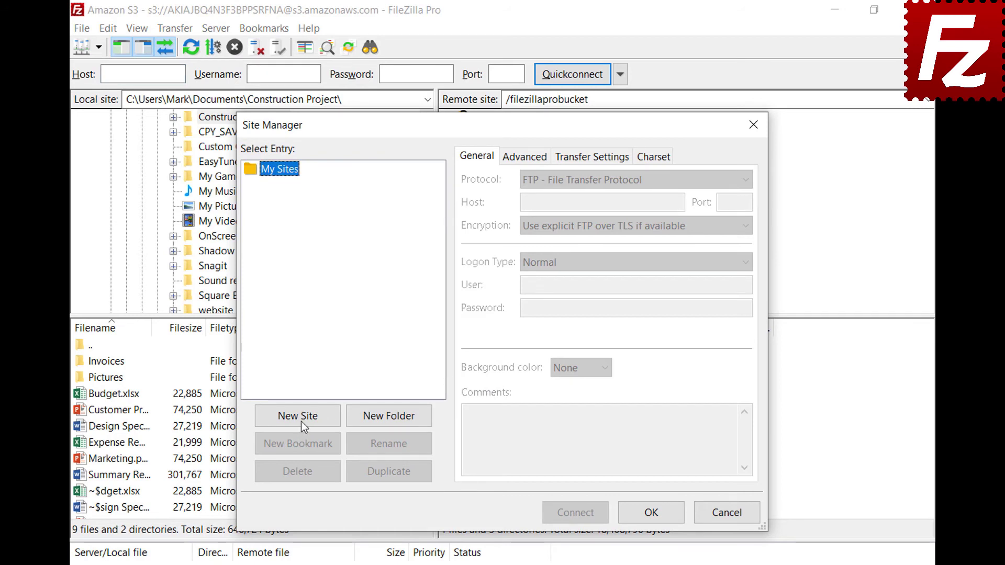
left_click(300, 421)
type("OpenStack")
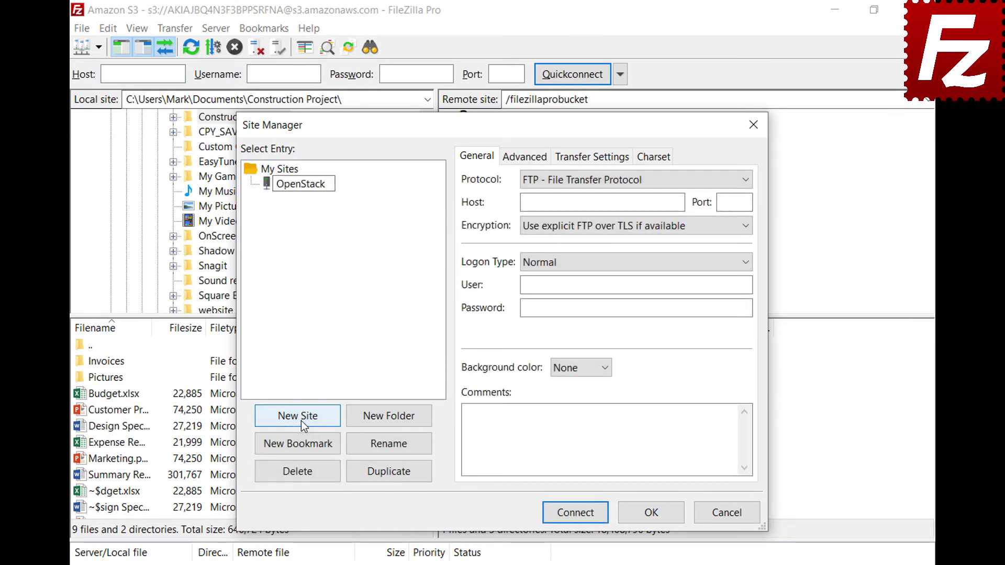
key("Return")
- Set the protocol to OpenStack Swift and enter the identity host with service path /v2.0/tokens
left_click(645, 181)
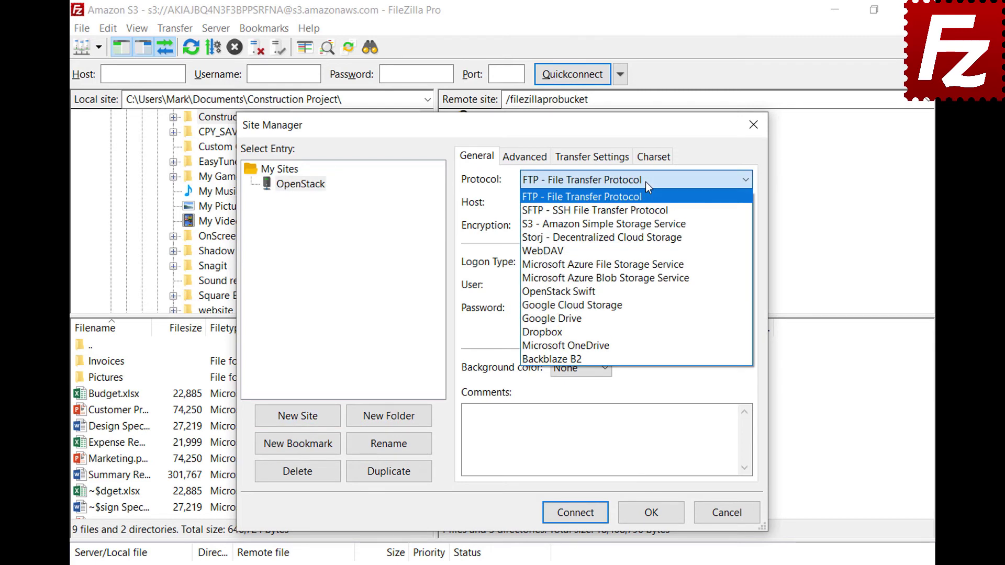
left_click(645, 296)
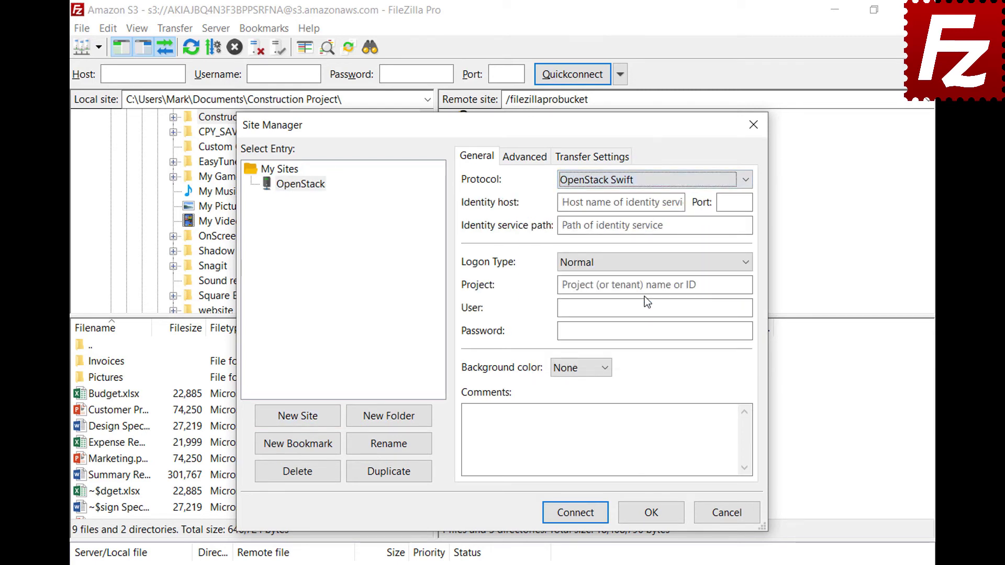
left_click(680, 203)
key("ctrl+v")
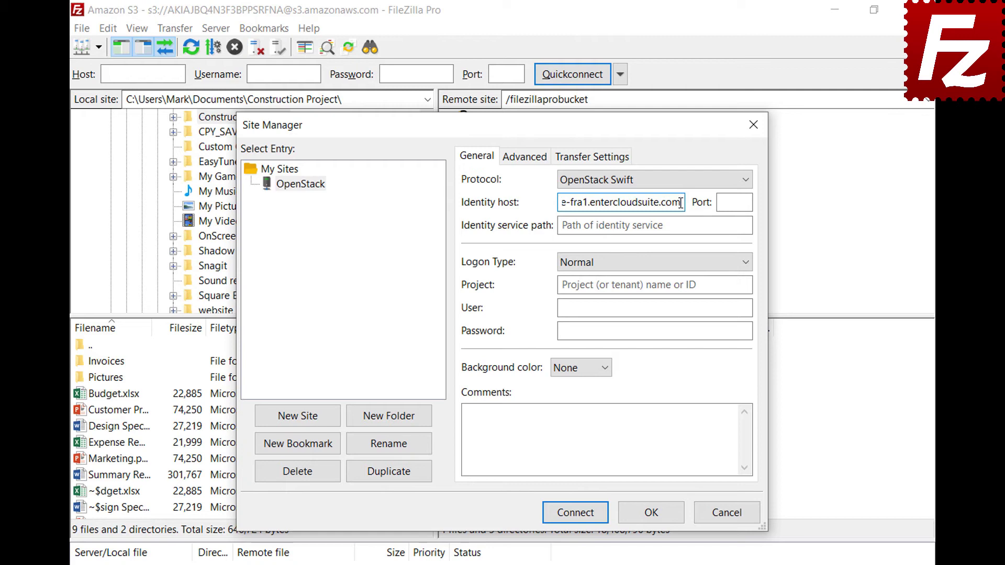
left_click(741, 224)
type("/v2.0/tokens")
- Fill in the project ID, account user name and password, then connect to the site
left_click(745, 284)
type("06643c071d324ee195c97b2da71d4793")
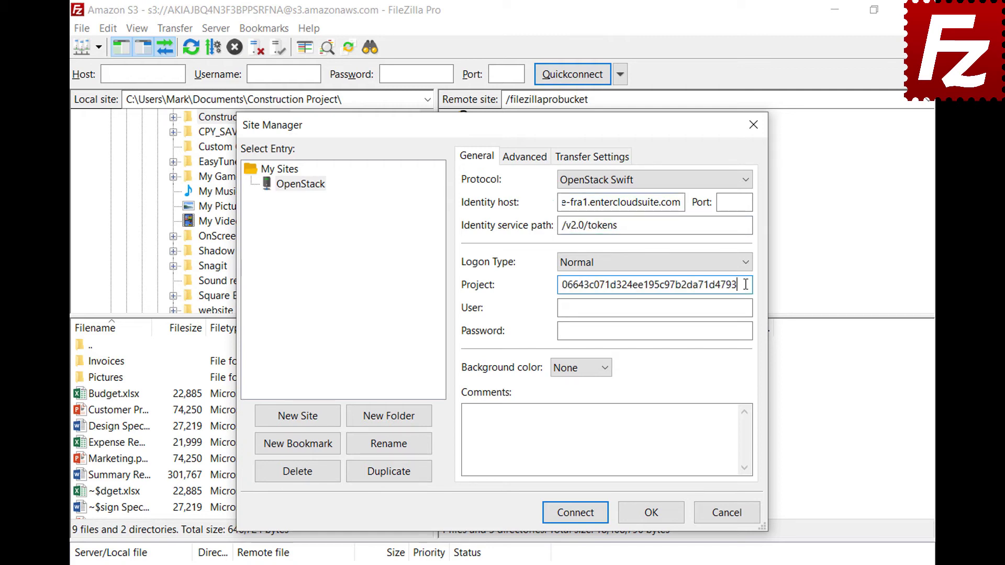
left_click(746, 307)
key("ctrl+v")
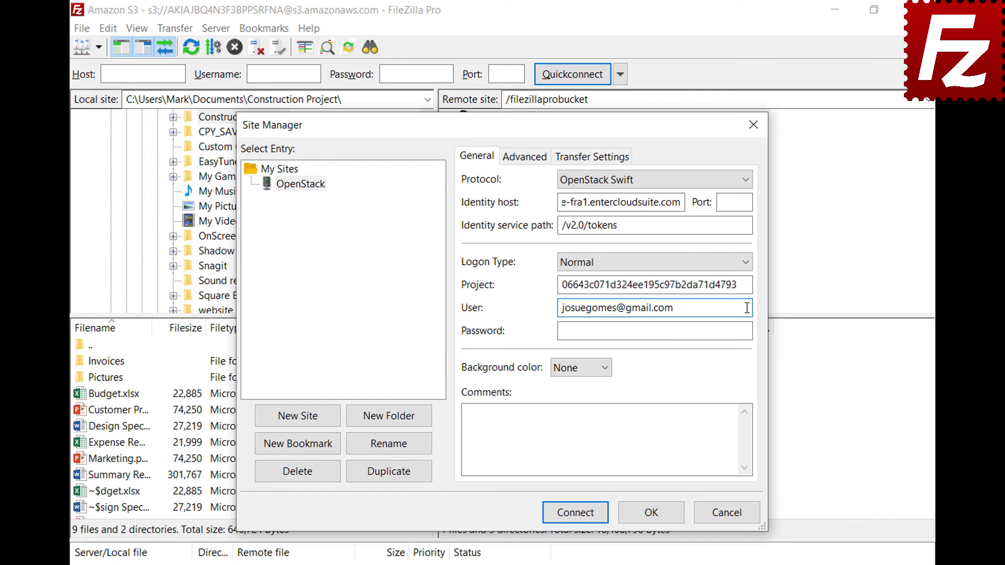
left_click(749, 330)
key("ctrl+v")
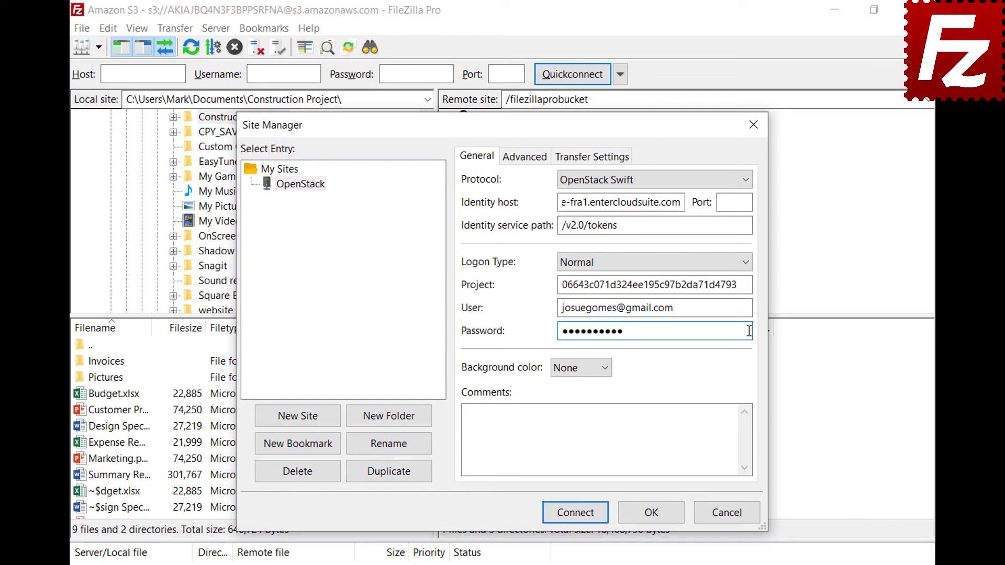
left_click(577, 514)
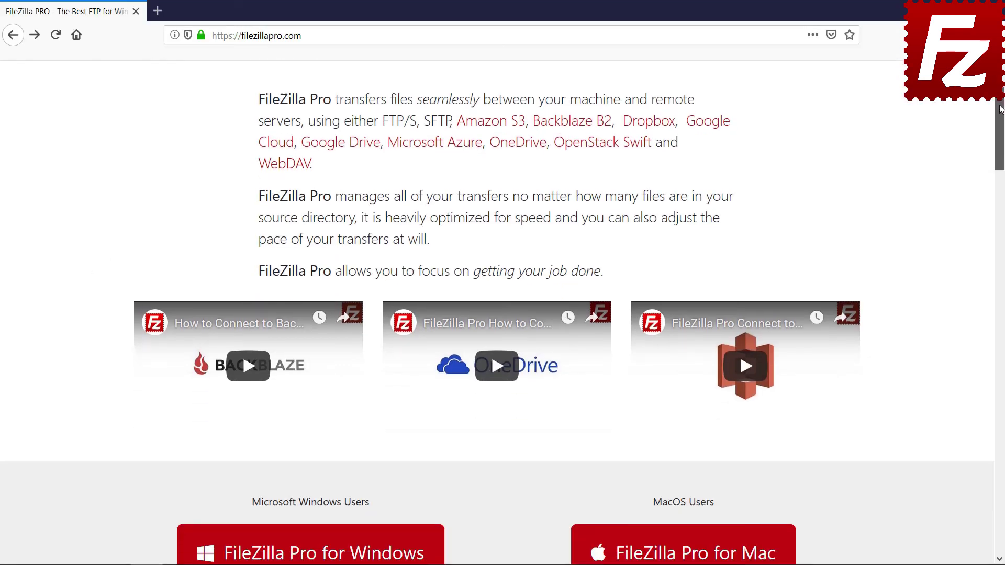
- Open the FileZilla Pro 3.39.0 checkout ($19.99) and scroll down to the Payment Options
scroll(314, 343, "down", 4)
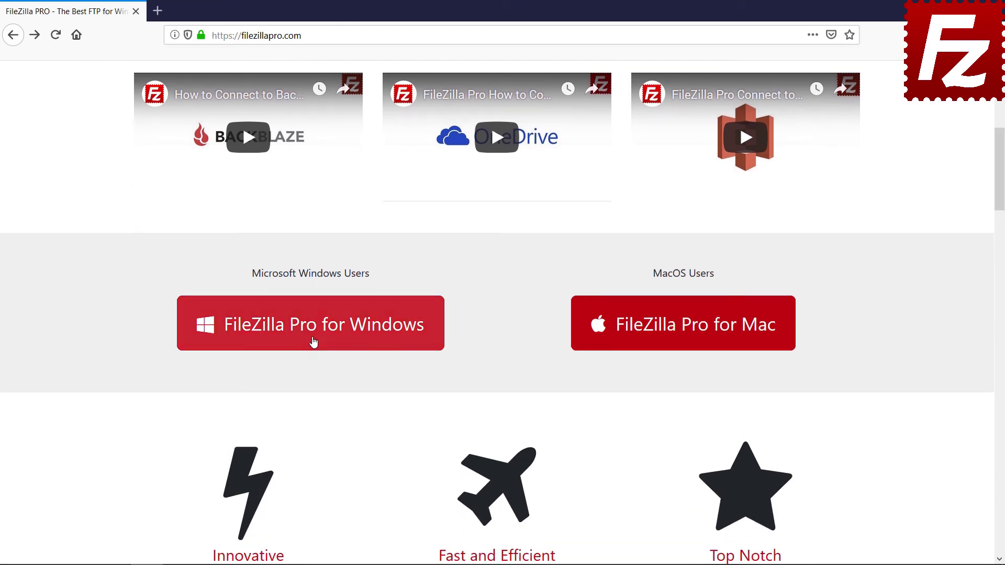
left_click(314, 340)
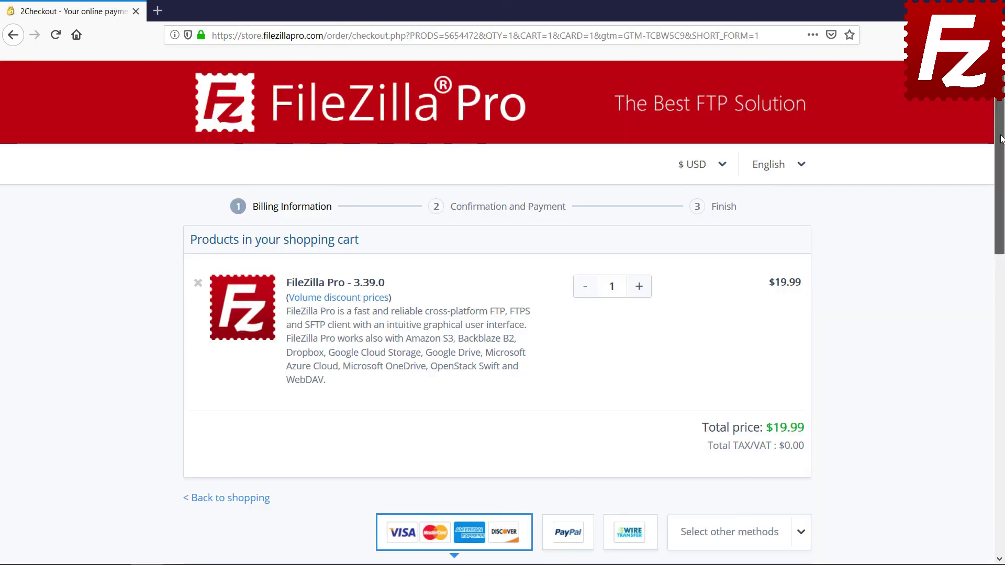
left_click_drag(1000, 139, 1003, 365)
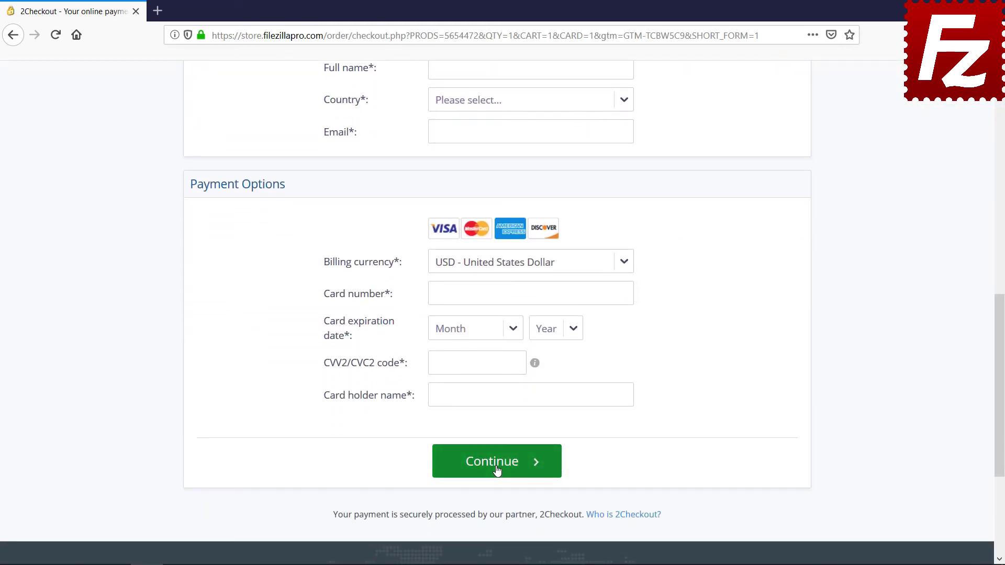